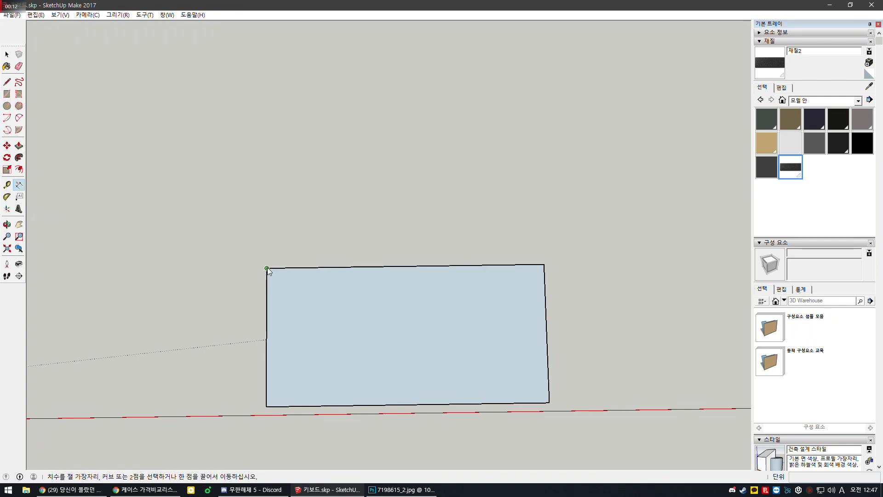
Dimension the far long edge and the adjoining short edge of the rectangular face.
left_click(266, 267)
left_click(544, 264)
left_click(487, 177)
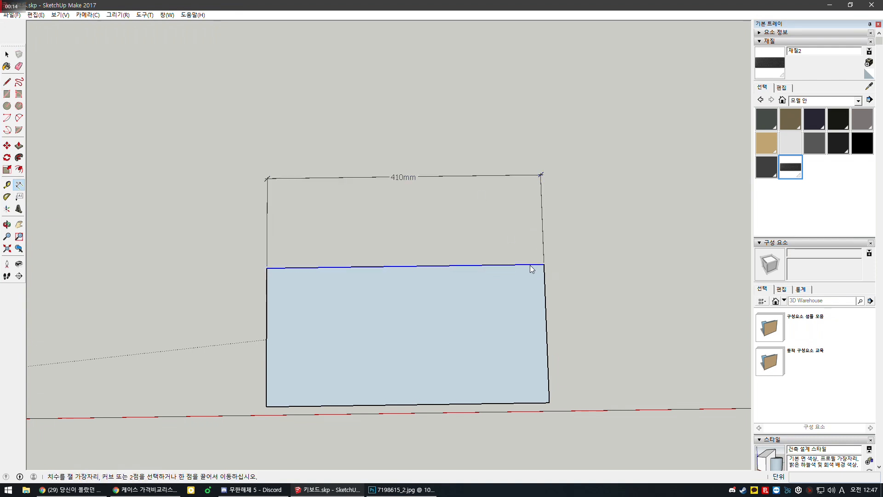
left_click(543, 264)
left_click(549, 402)
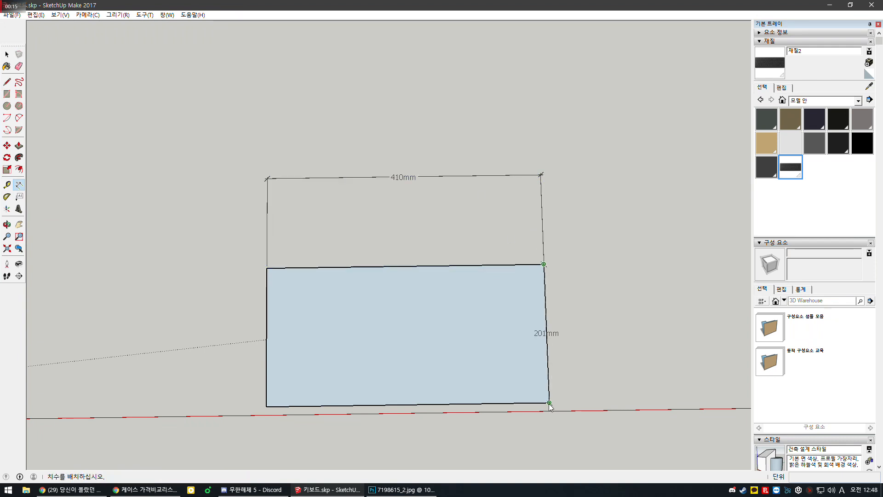
left_click(645, 375)
scroll(363, 335, "down", 1)
key("space")
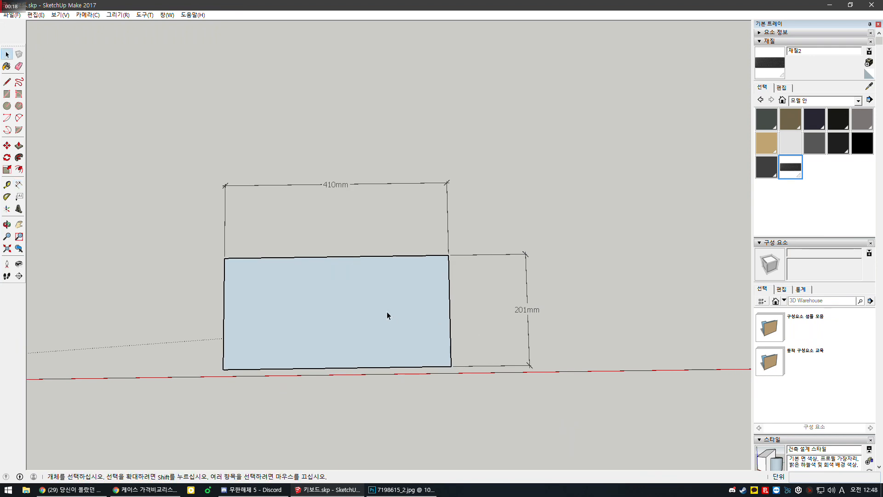
Extrude the rectangular face 450 mm with Push/Pull to form the computer case body.
left_click(387, 314)
left_click(19, 145)
left_click(381, 333)
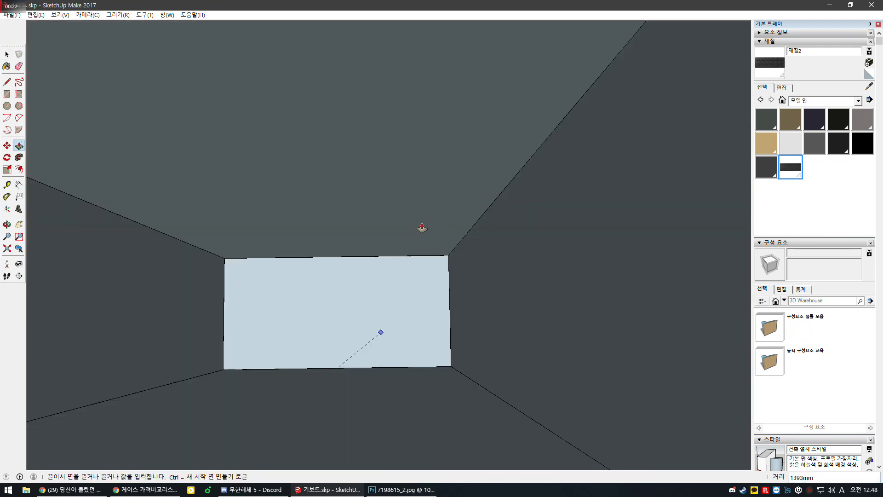
type("450")
key("Return")
scroll(409, 232, "down", 3)
key("space")
middle_click_drag(407, 292, 247, 148)
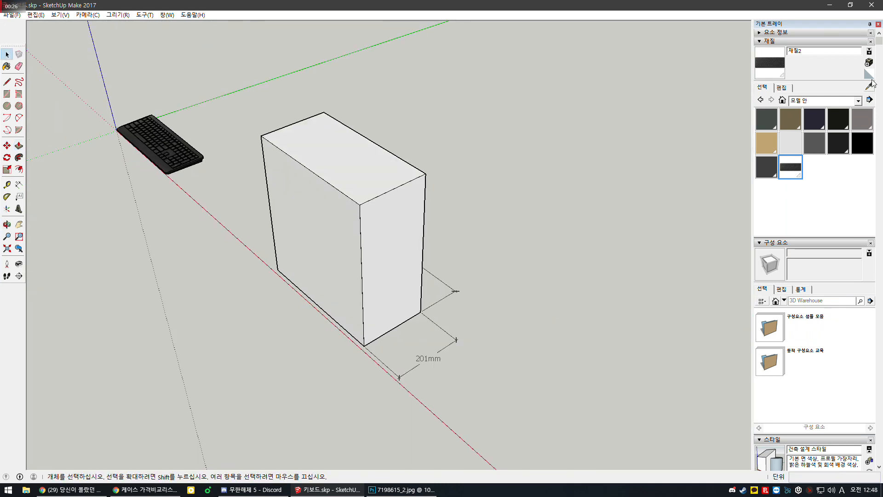
left_click(869, 65)
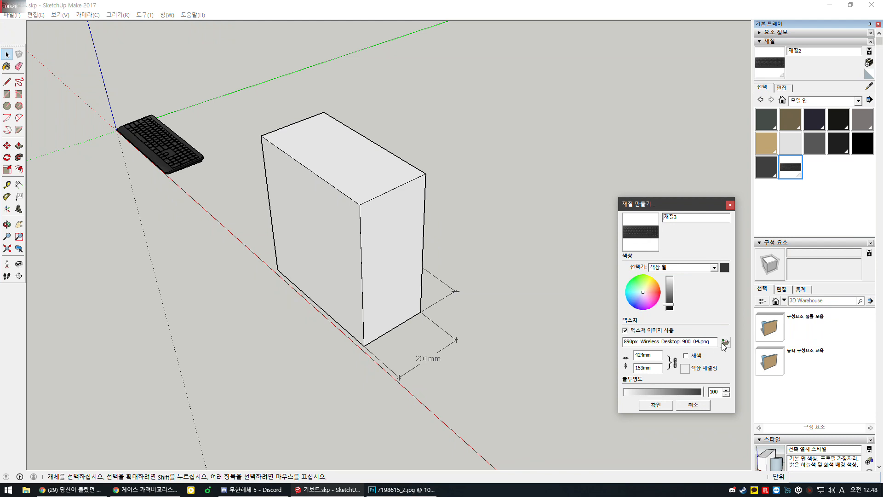
left_click(696, 406)
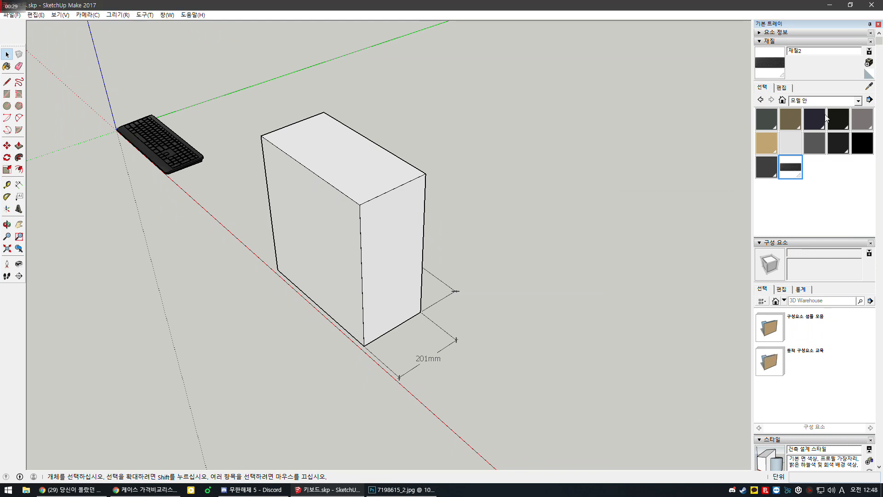
left_click(868, 63)
left_click(725, 342)
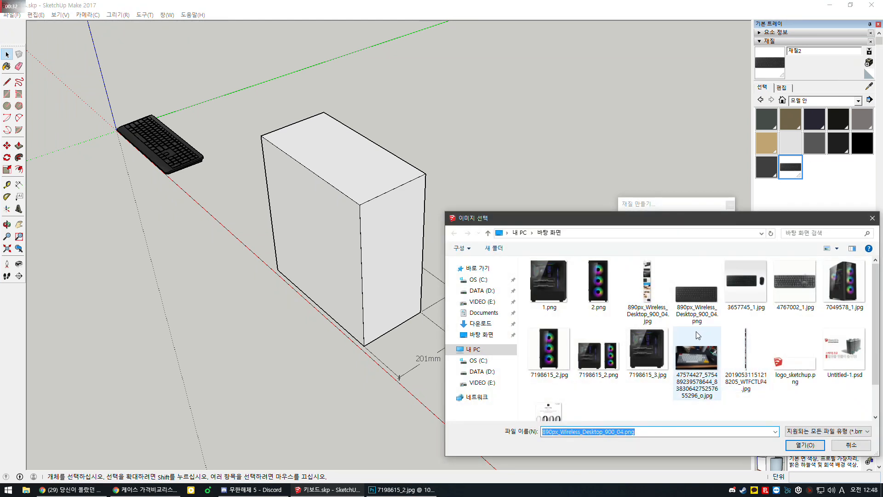
left_click(858, 444)
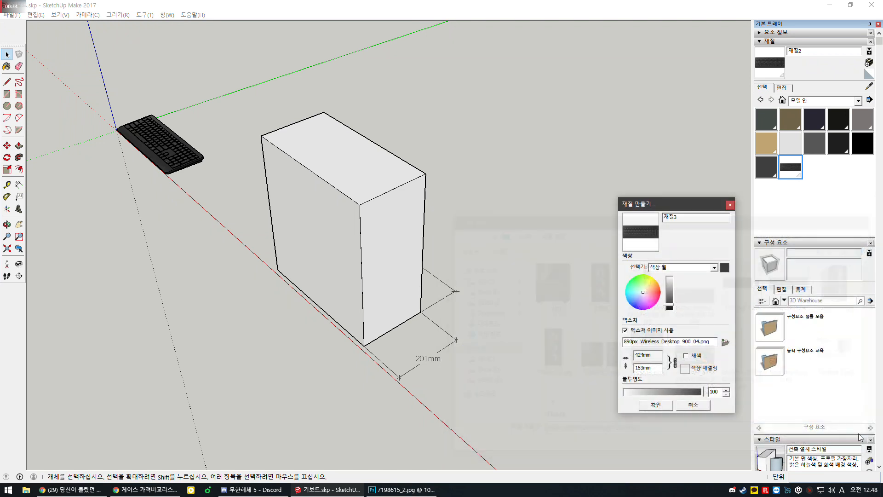
left_click(730, 205)
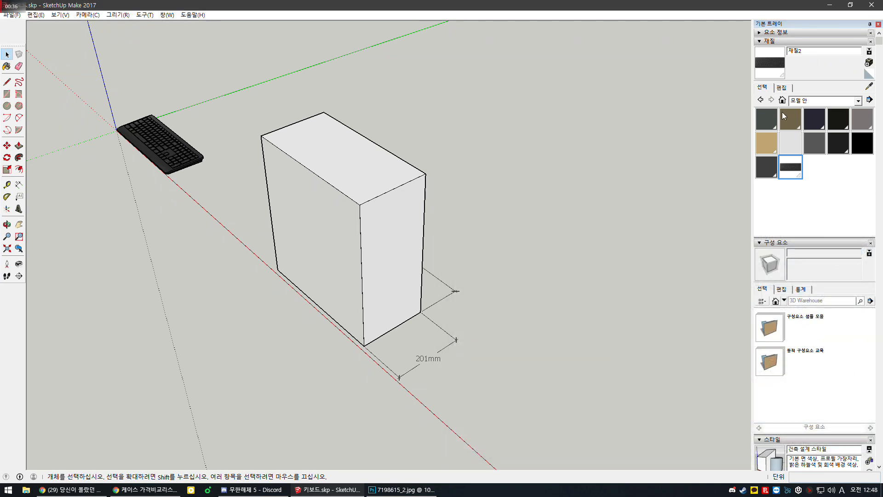
left_click(811, 101)
left_click(807, 111)
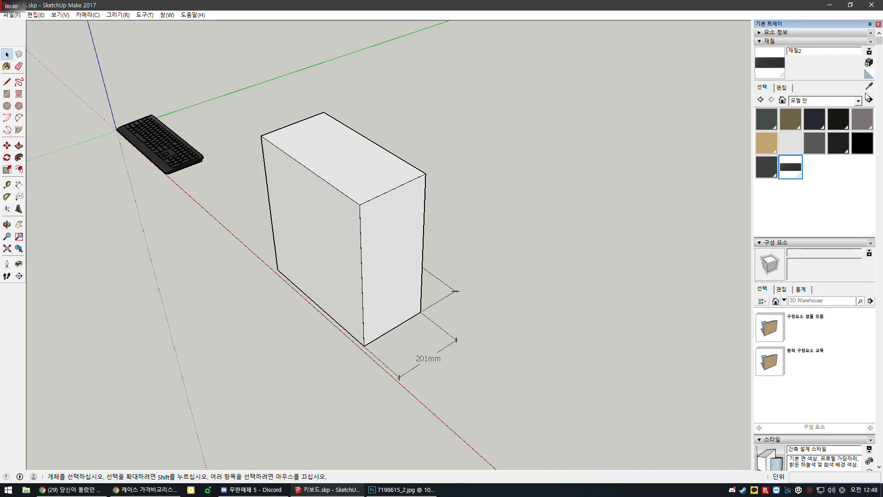
left_click(868, 62)
left_click(729, 205)
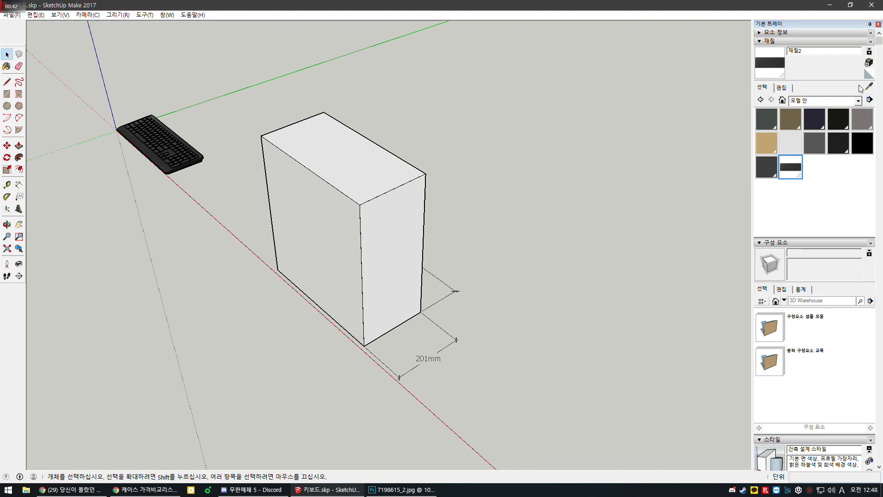
Start a new material from the default one and load 2.png as its texture image.
left_click(869, 73)
left_click(869, 63)
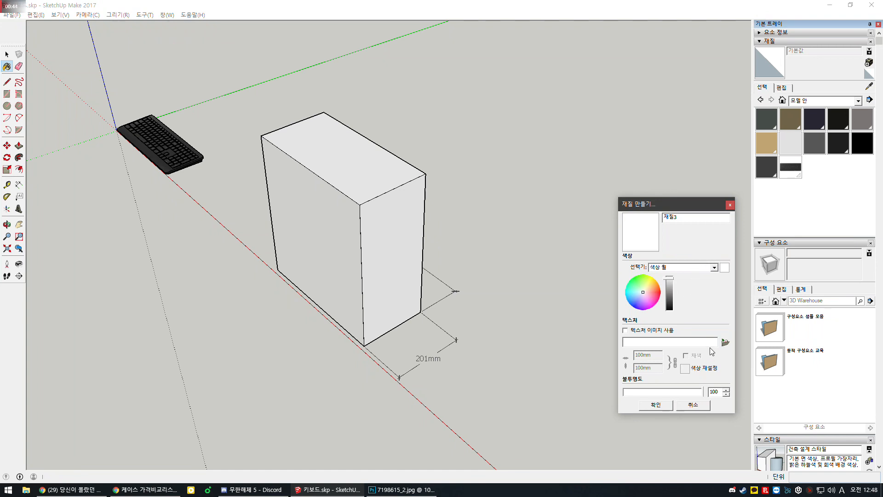
left_click(724, 342)
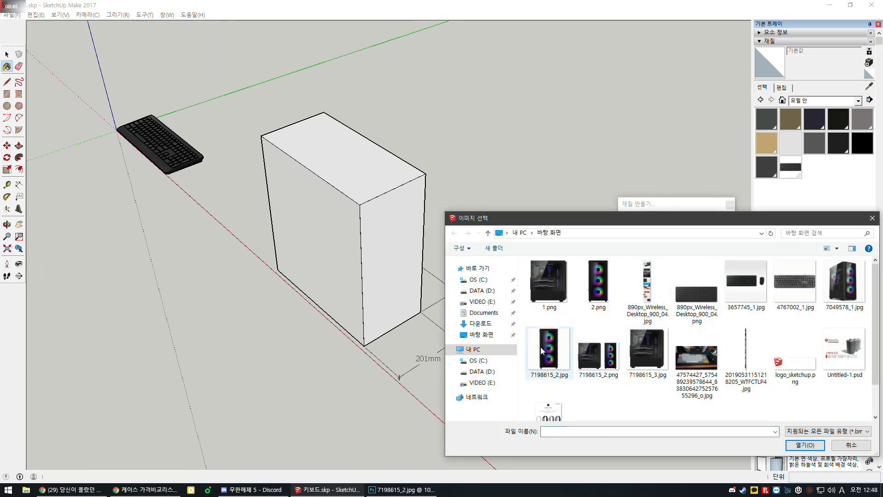
left_click(584, 280)
left_click_drag(600, 222, 545, 219)
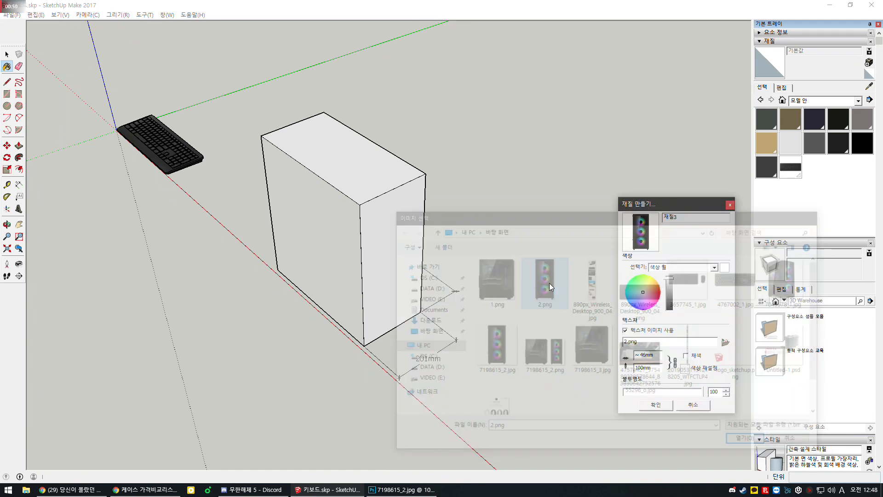
double_click(549, 284)
Set the new material's texture width to 201 mm and create the material.
left_click_drag(659, 355, 577, 357)
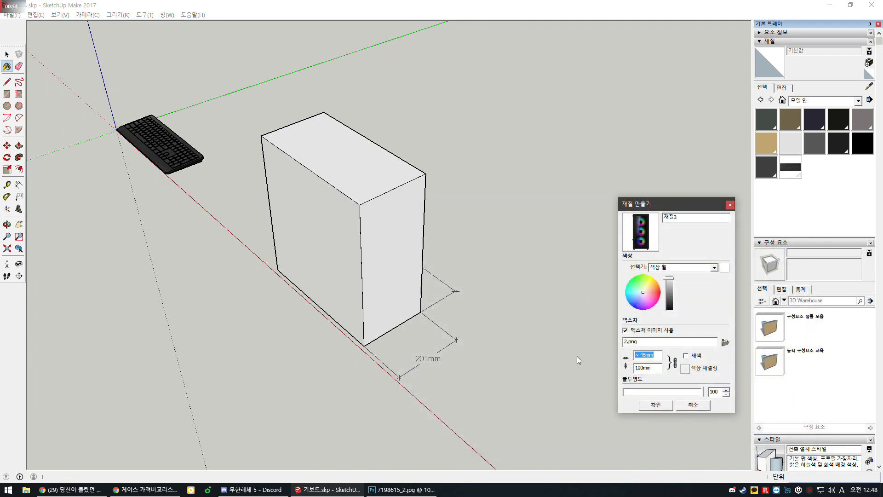
type("215")
left_click_drag(647, 355, 562, 359)
type("201")
left_click(651, 405)
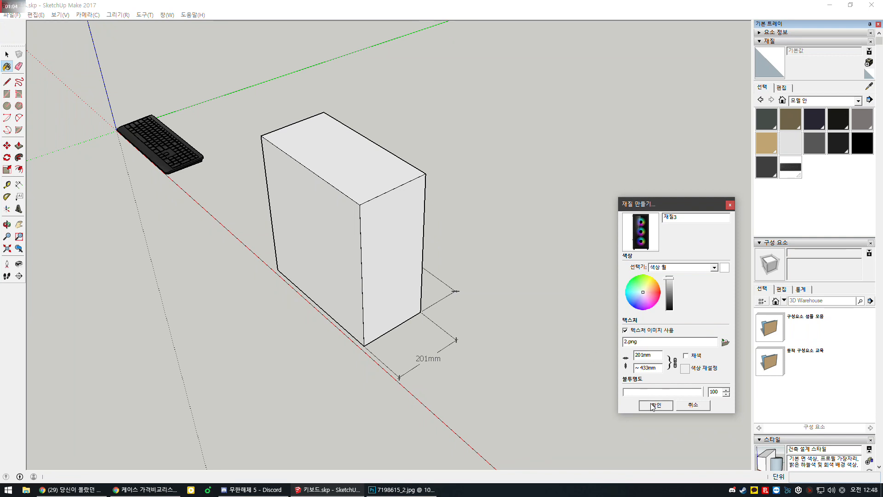
left_click(652, 406)
Try painting the box's narrow front face with the three-fan material, and undo it.
left_click(400, 262)
middle_click_drag(474, 272, 384, 287)
scroll(308, 151, "up", 4)
mouse_move(342, 185)
middle_mouse_down()
mouse_move(399, 152)
mouse_move(386, 175)
middle_mouse_up()
key("space")
left_click(376, 172)
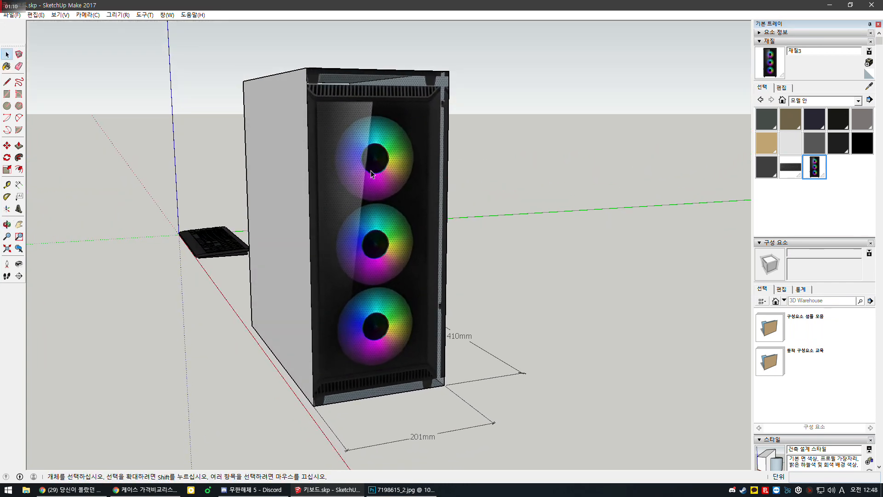
middle_click_drag(423, 293, 367, 324)
key("ctrl+z")
Paint the box's narrow front face with the three-fan image material.
left_click(815, 172)
double_click(814, 169)
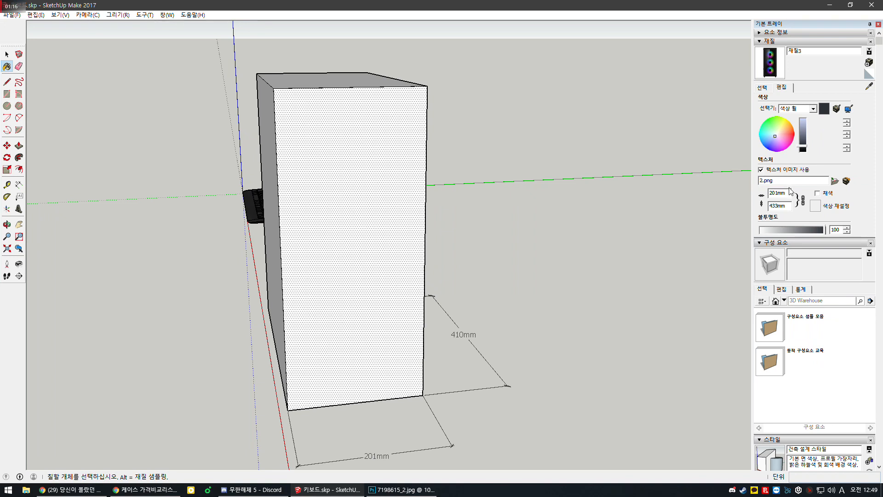
left_click(351, 191)
key("space")
Try to realign the fan texture on the front face by moving its position pins to the face's corners.
right_click(353, 198)
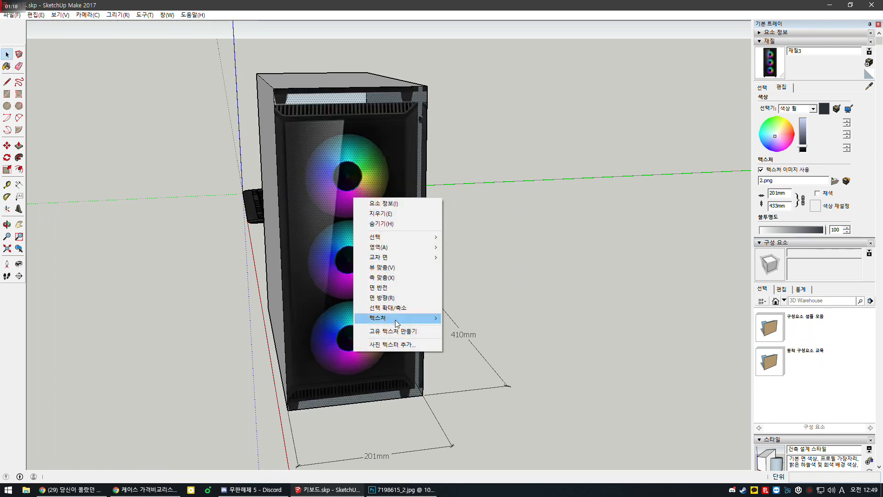
mouse_move(432, 321)
left_click(474, 317)
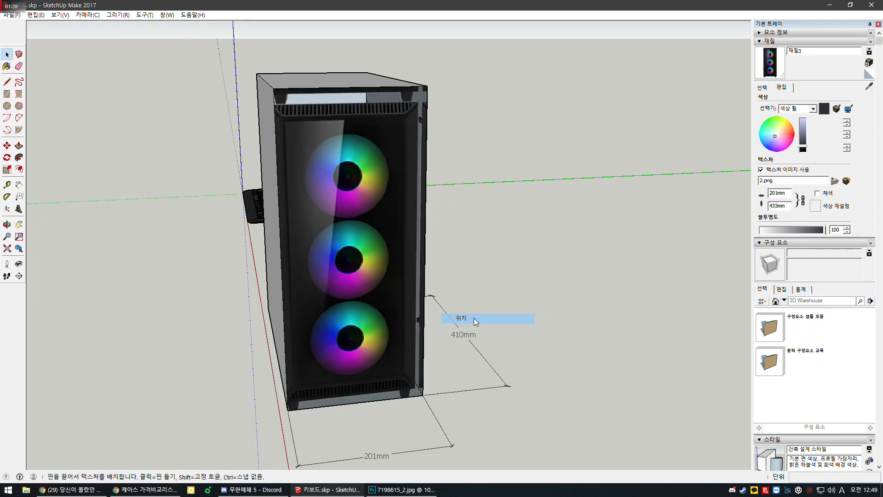
left_click_drag(286, 406, 294, 405)
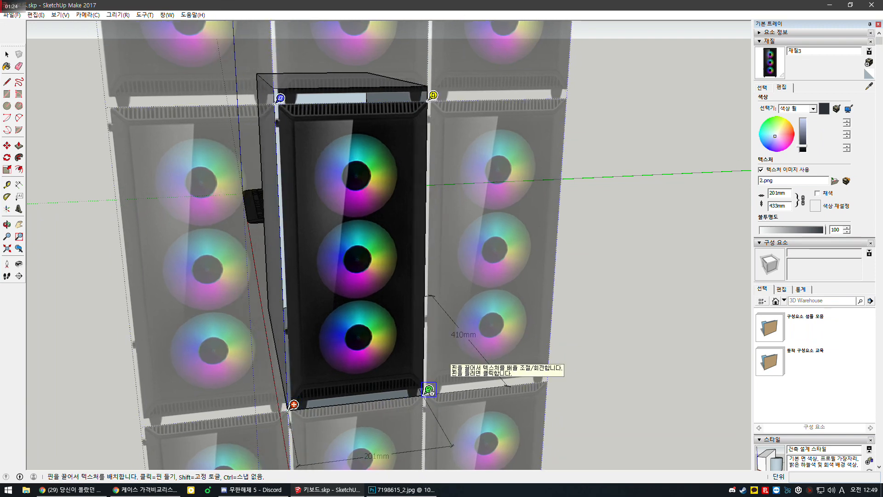
left_click_drag(430, 391, 435, 390)
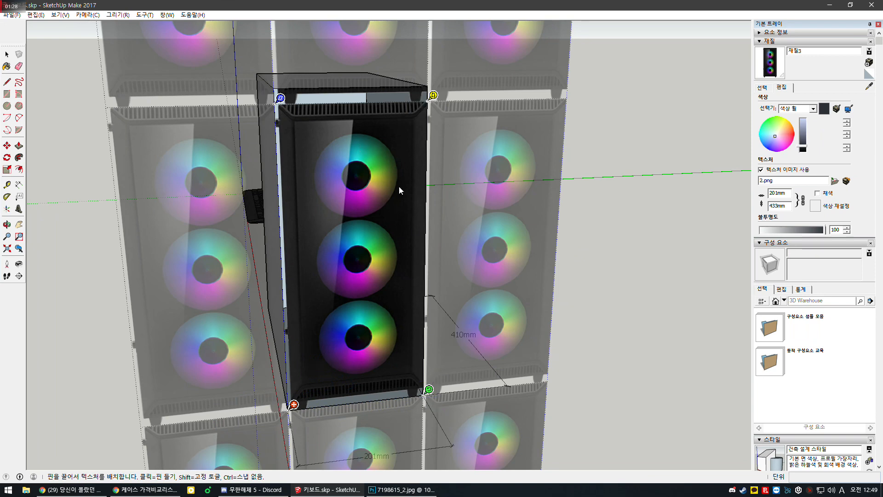
left_click_drag(434, 98, 432, 88)
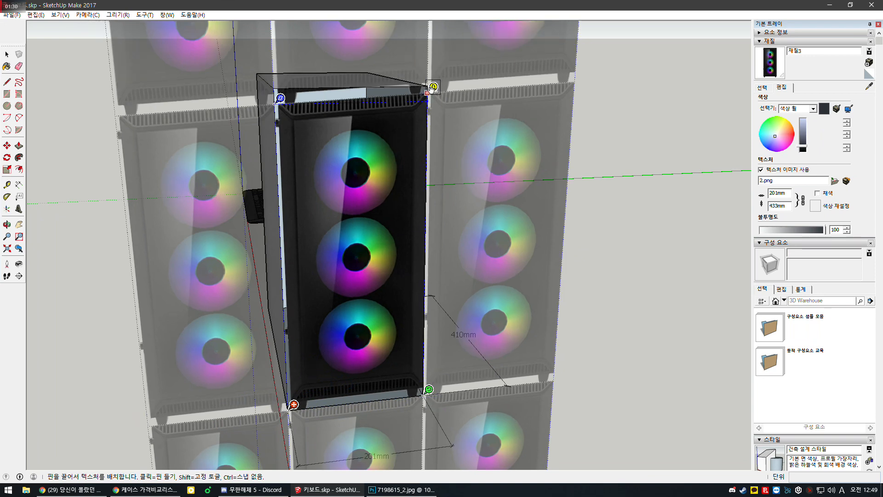
key("Return")
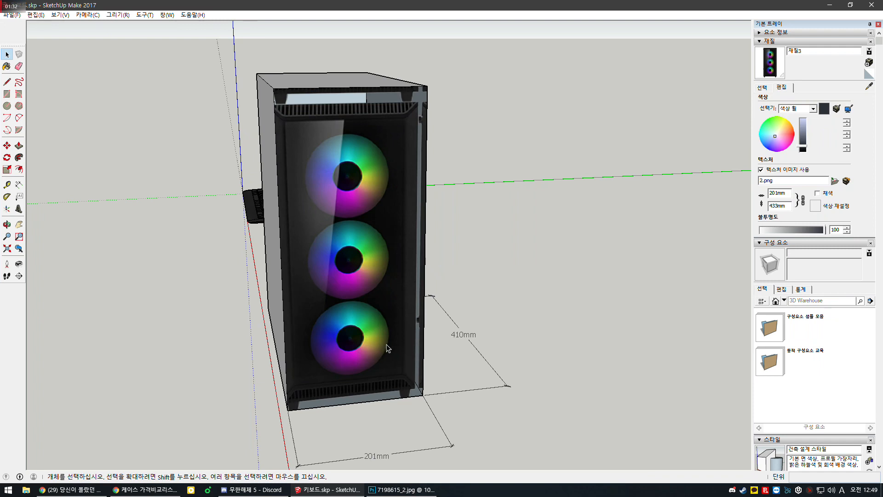
Reposition the fan texture with its lower two pins so the image lines up with the front face's bottom edge.
right_click(387, 348)
mouse_move(453, 311)
left_click(492, 311)
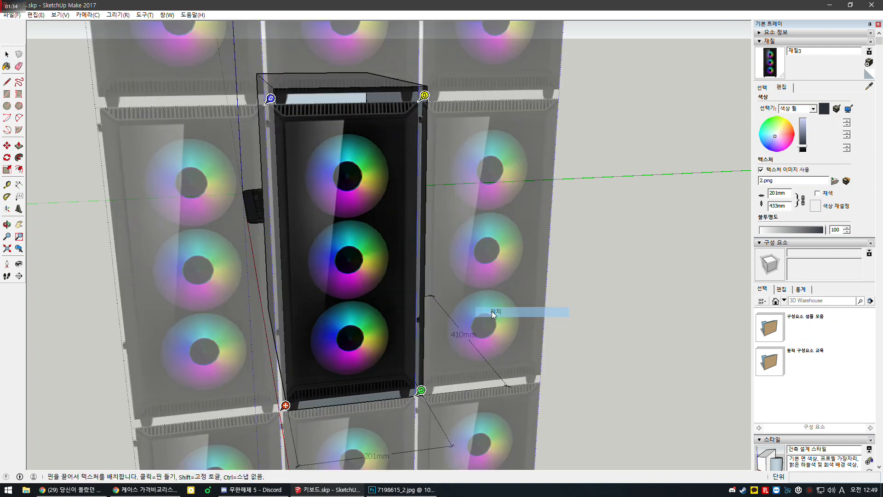
left_click_drag(421, 390, 429, 389)
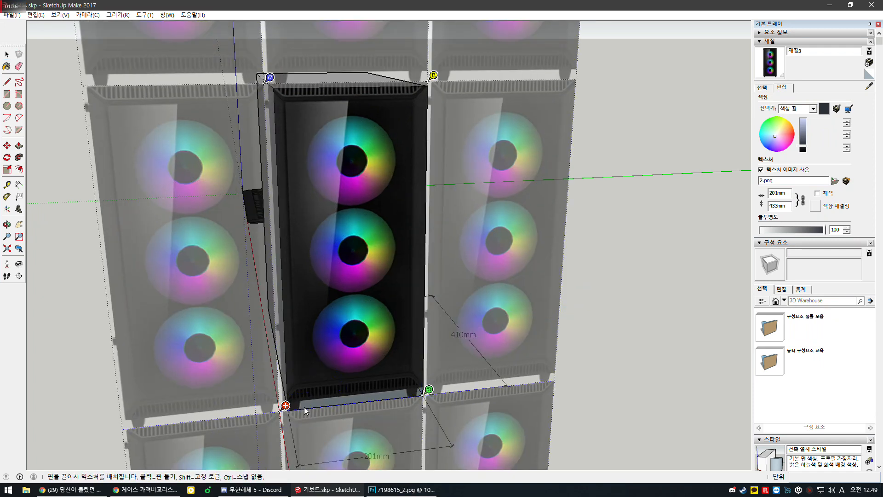
left_click_drag(288, 405, 296, 403)
left_click_drag(437, 390, 430, 391)
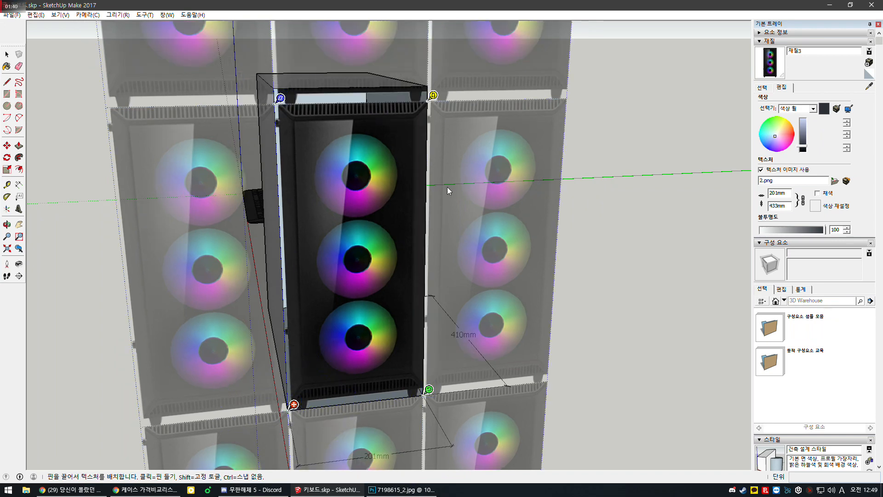
left_click(527, 254)
left_click(539, 337)
Push the top face of the case down about 20 mm to trim the strip above the fan image.
middle_click_drag(285, 217, 362, 121)
key("p")
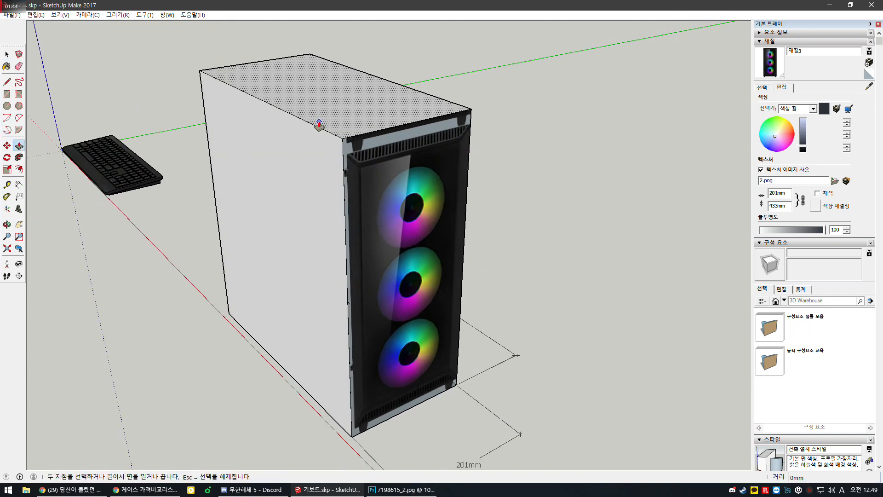
left_click(323, 123)
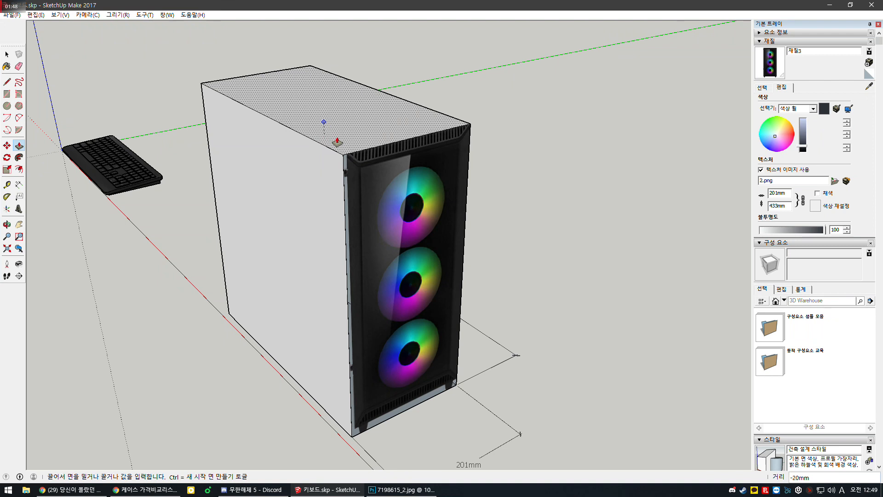
left_click(337, 142)
key("space")
left_click(572, 256)
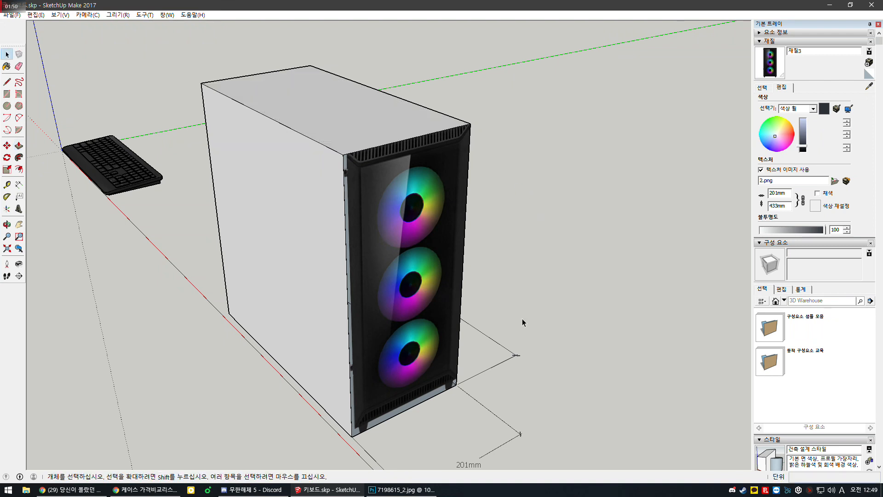
Dimension the height of the case along the front face's outer vertical edge.
left_click(19, 186)
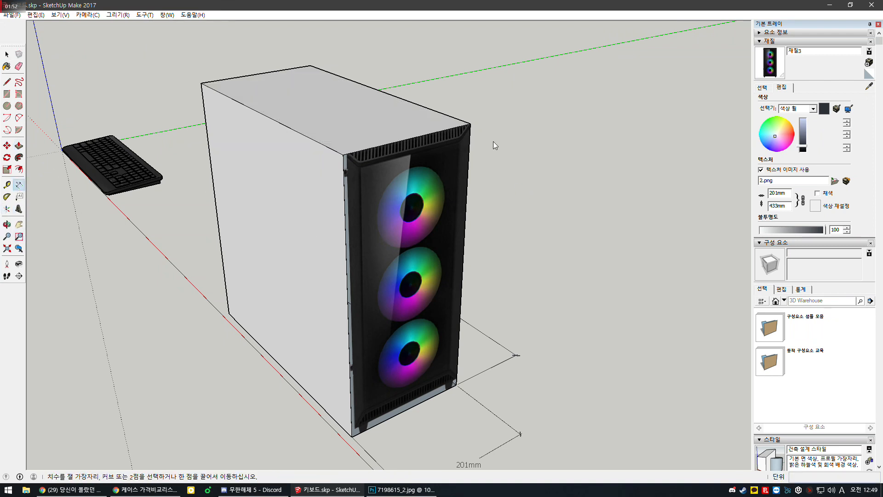
left_click(469, 123)
left_click(456, 385)
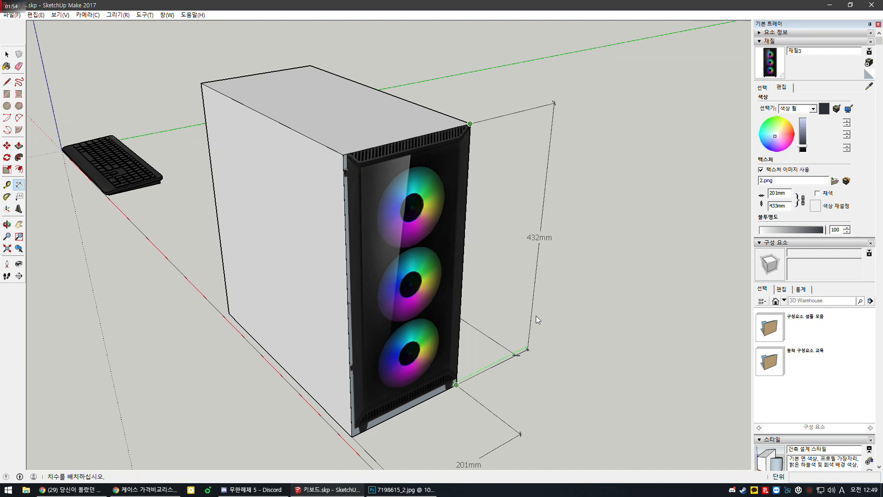
left_click(526, 351)
key("space")
Create a new material that uses the image 1.png as its texture.
middle_click_drag(336, 316, 591, 215)
left_click(868, 73)
left_click(868, 63)
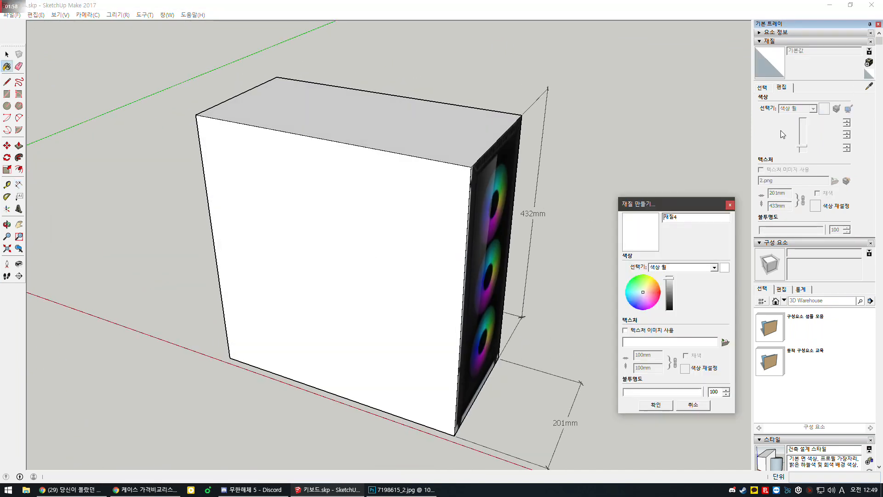
left_click(726, 341)
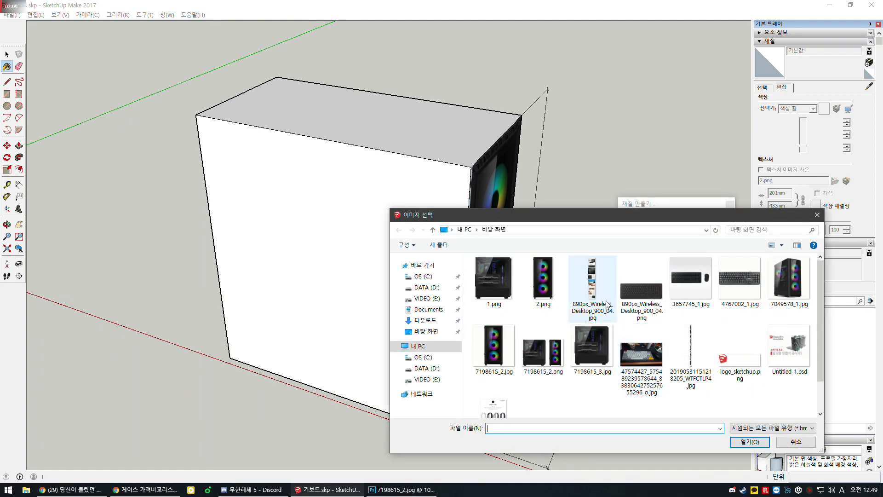
left_click(812, 445)
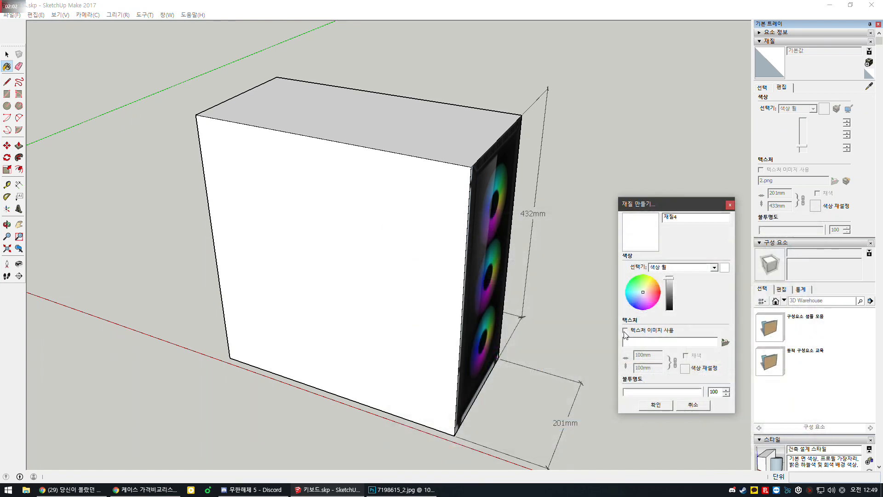
left_click(725, 342)
left_click(504, 280)
double_click(504, 280)
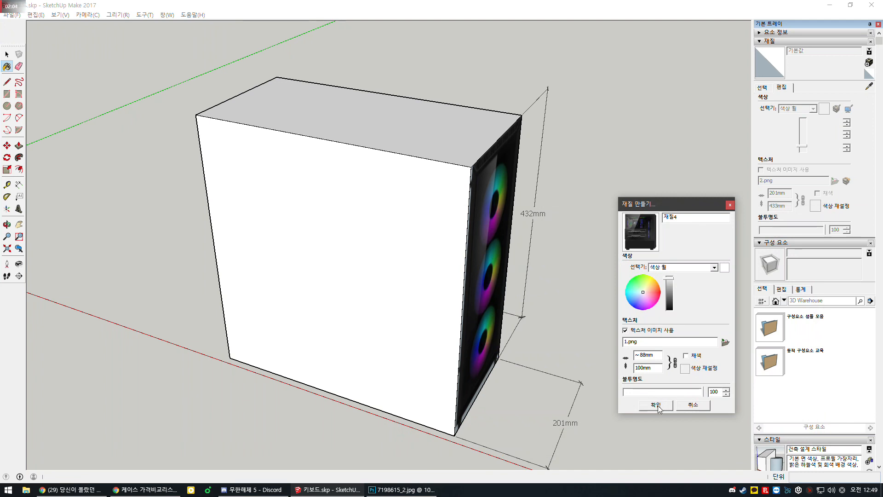
left_click(656, 405)
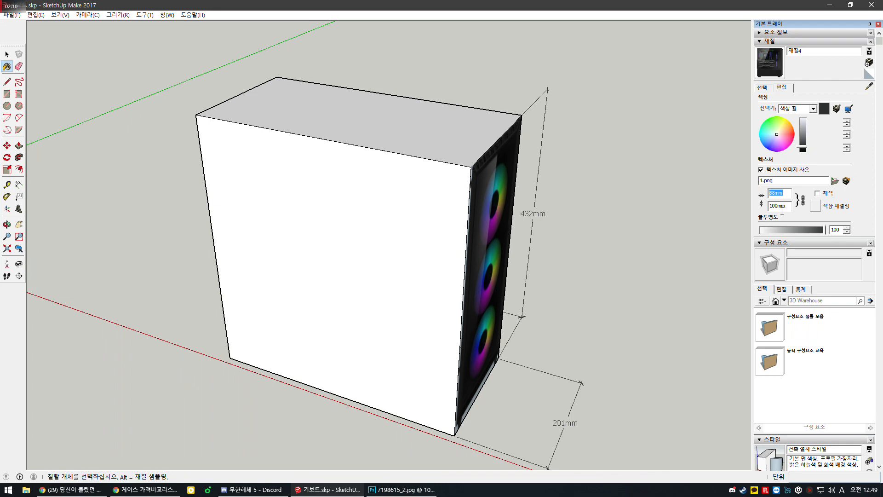
Set the new material's texture height to 432 mm and paint the case's large side face with it.
left_click(781, 207)
type("432mm")
left_click(423, 243)
Reposition the side texture, shifting the image slightly toward the case's front edge and adjusting its two lower pins.
mouse_move(368, 310)
middle_mouse_down()
mouse_move(462, 293)
mouse_move(431, 245)
mouse_move(405, 271)
mouse_move(466, 287)
mouse_move(398, 274)
mouse_move(441, 207)
mouse_move(416, 146)
mouse_move(407, 221)
middle_mouse_up()
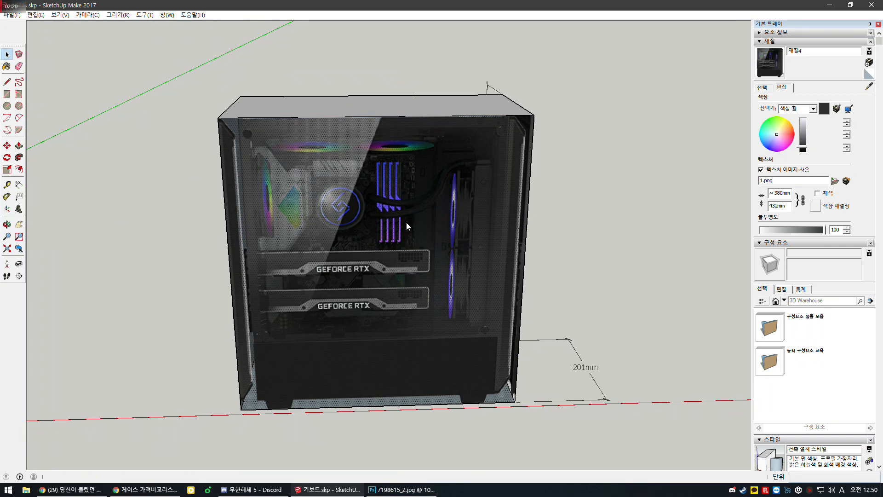
right_click(406, 222)
mouse_move(478, 342)
left_click(520, 344)
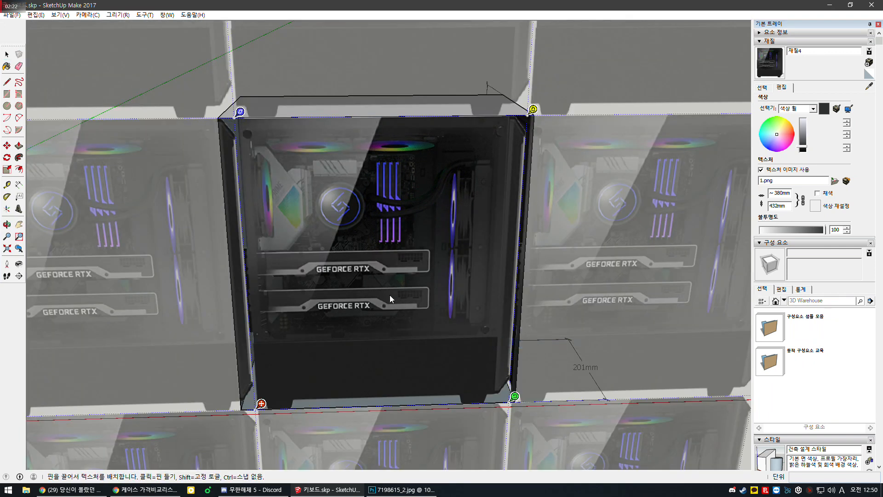
left_click_drag(380, 293, 385, 293)
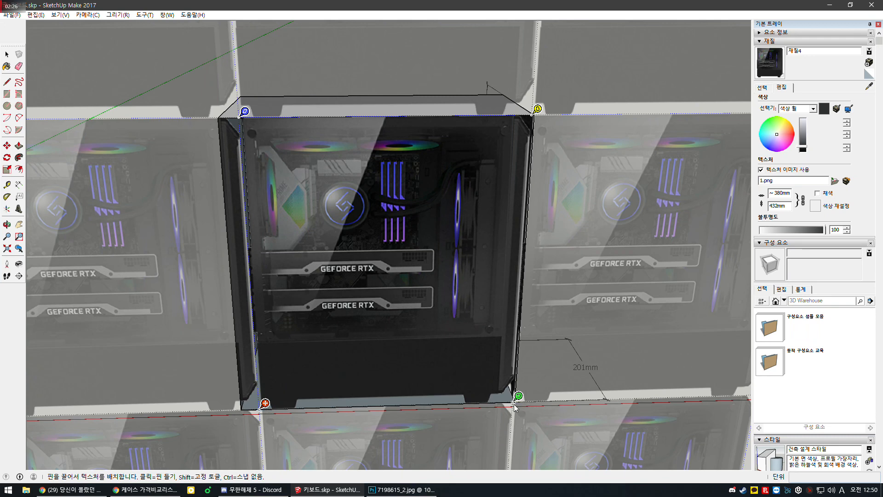
left_click_drag(518, 396, 520, 398)
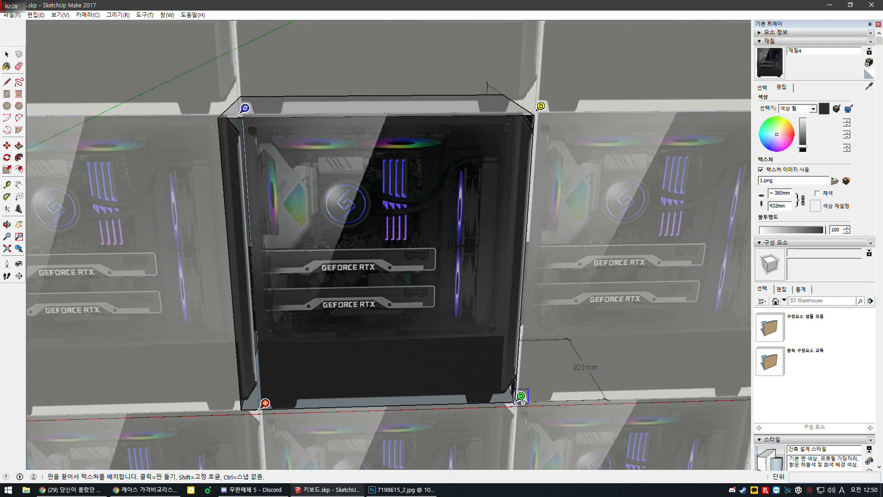
left_click_drag(265, 403, 271, 404)
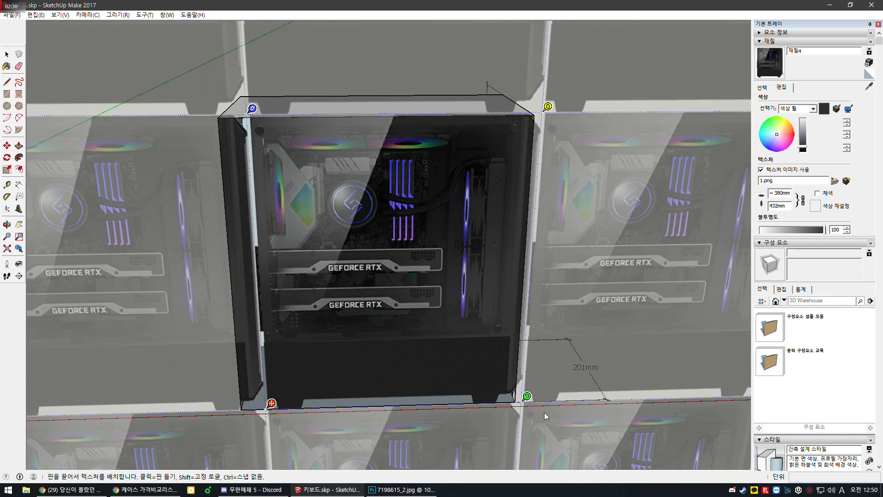
Fine-tune the side texture's scale and position with its two lower pins so the image meets the face's front and top edges.
left_click_drag(527, 396, 519, 401)
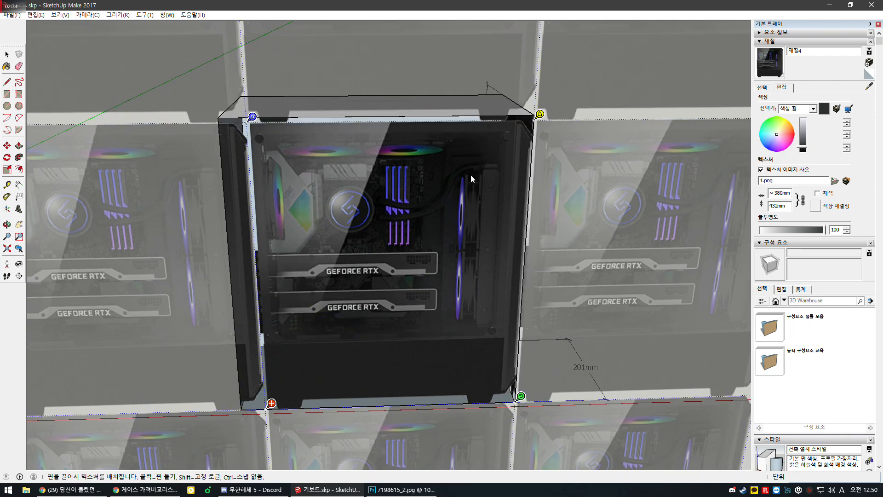
left_click_drag(273, 403, 268, 402)
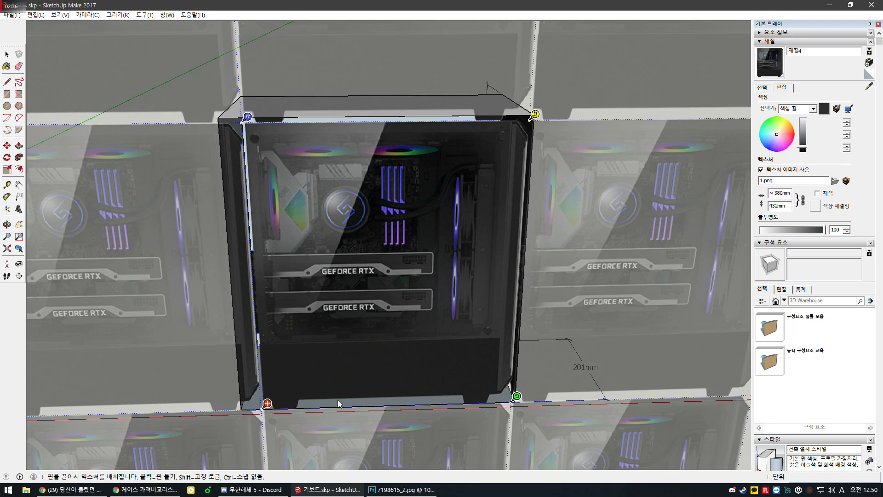
left_click_drag(516, 397, 518, 398)
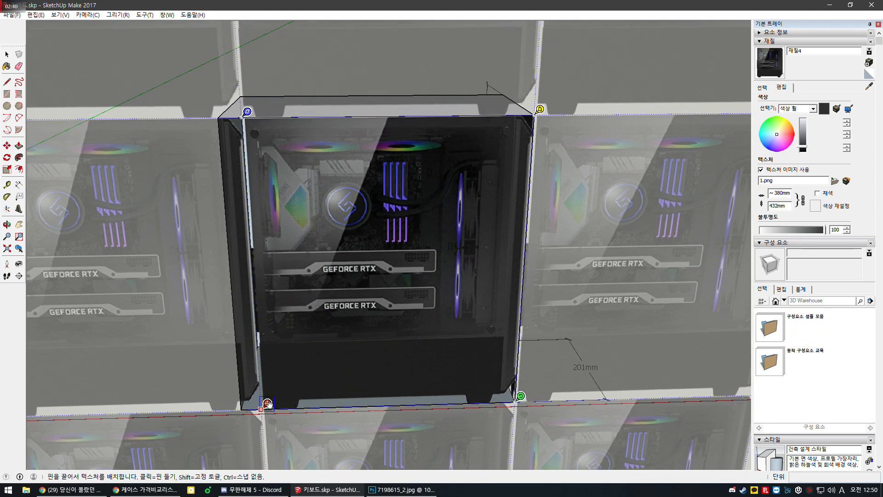
left_click_drag(267, 403, 266, 404)
left_click_drag(519, 396, 521, 396)
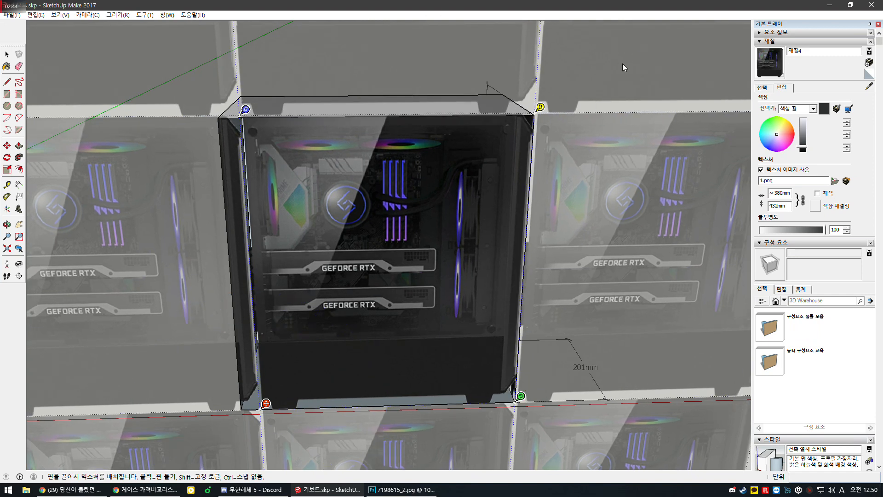
left_click(5, 66)
left_click(6, 54)
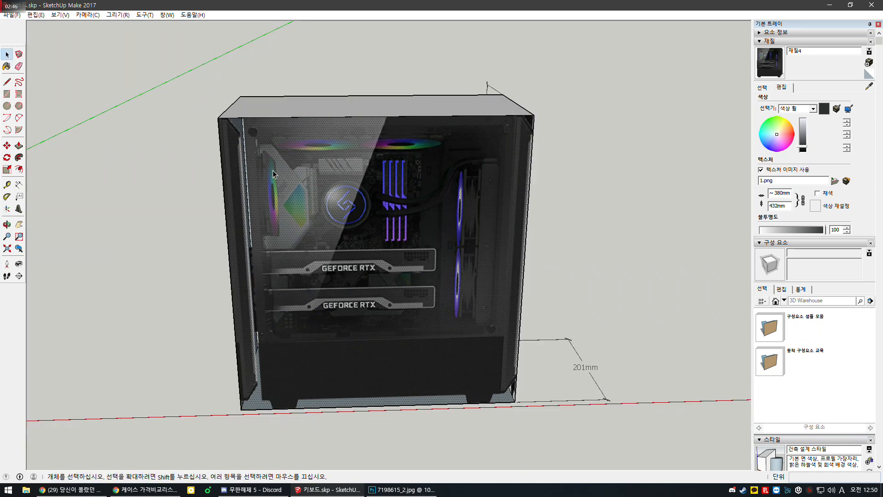
Push the rear face of the case in about 32 mm to trim the strip behind the side image.
middle_click_drag(154, 246, 259, 249)
left_click(19, 145)
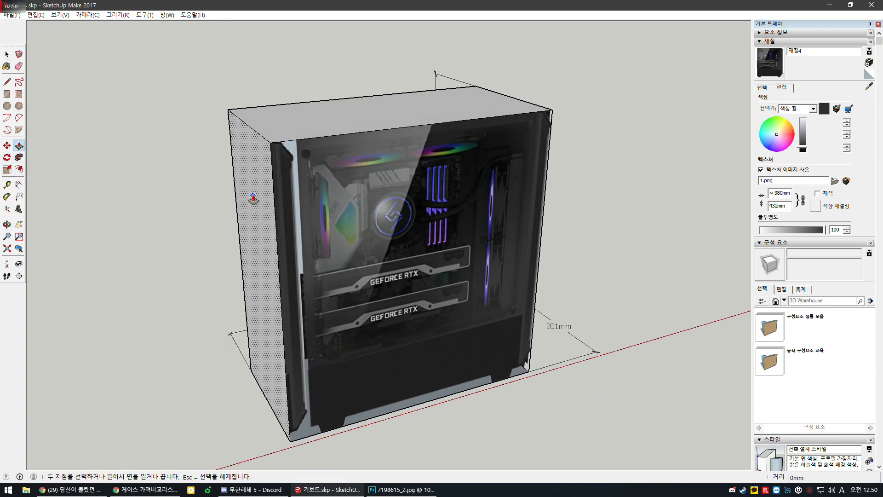
left_click(250, 199)
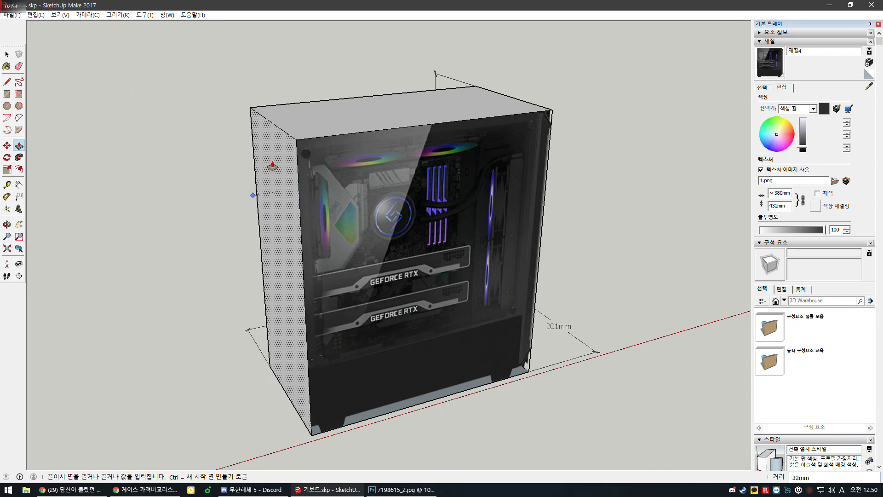
left_click(272, 166)
key("space")
middle_click_drag(499, 430, 405, 301)
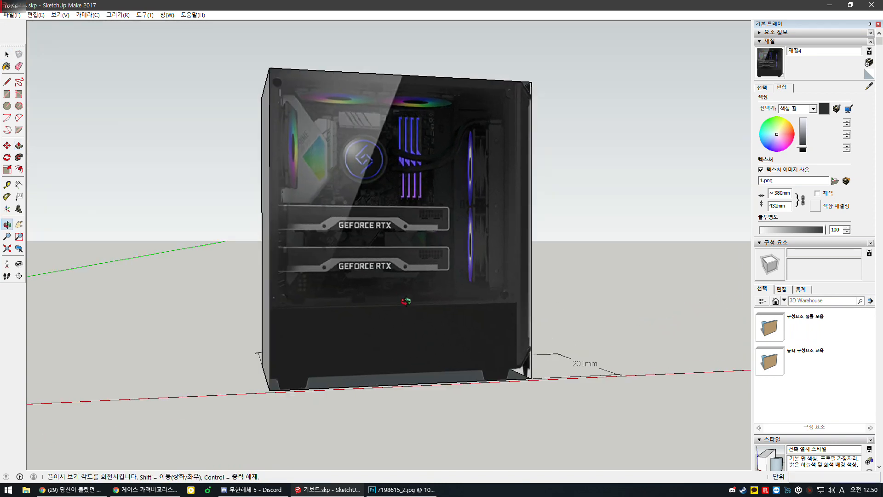
scroll(272, 356, "up", 8)
key("space")
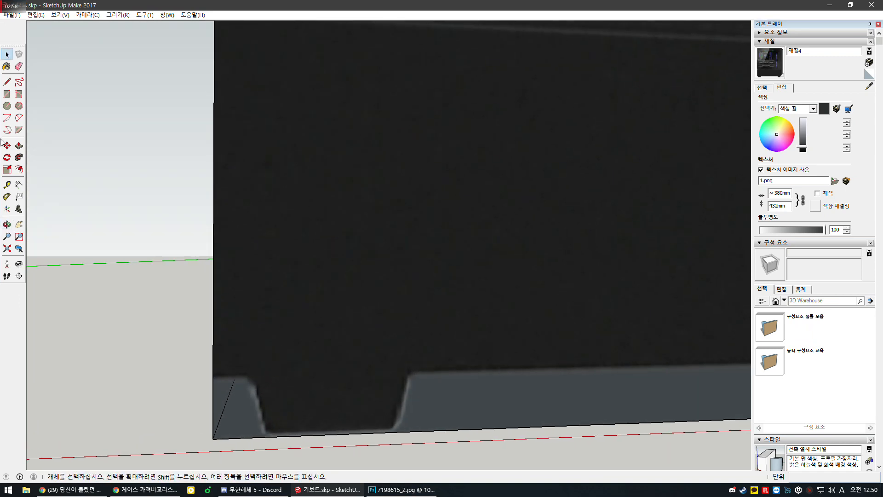
left_click(7, 82)
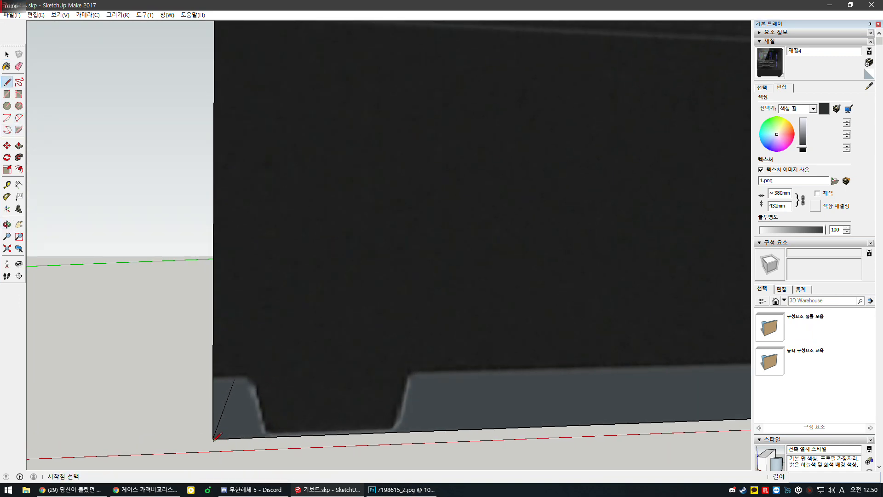
key("space")
scroll(285, 354, "down", 5)
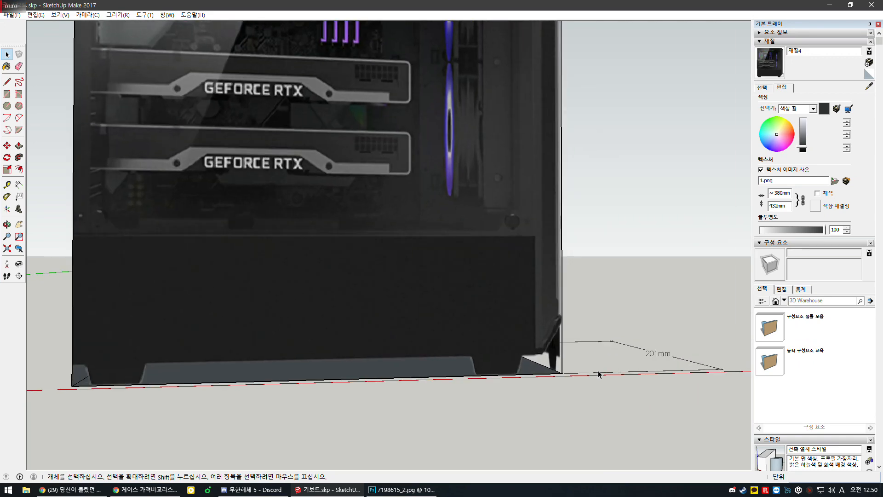
middle_click_drag(599, 374, 367, 398)
scroll(368, 398, "down", 5)
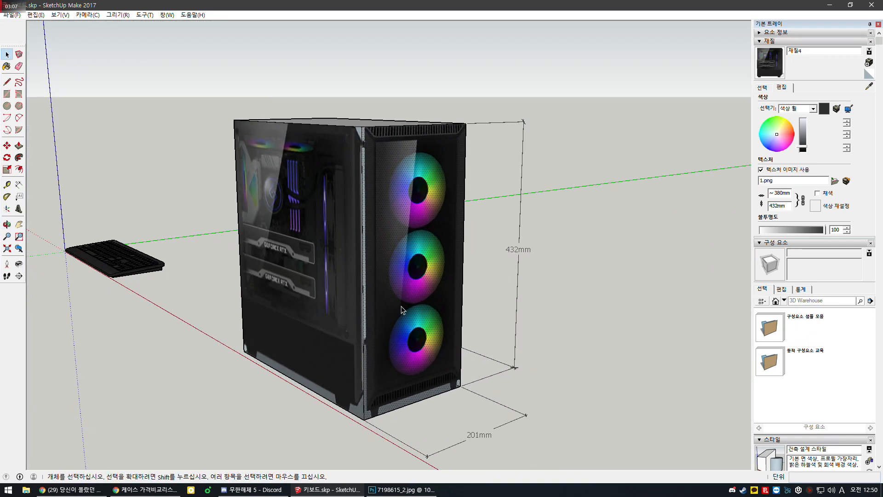
right_click(408, 261)
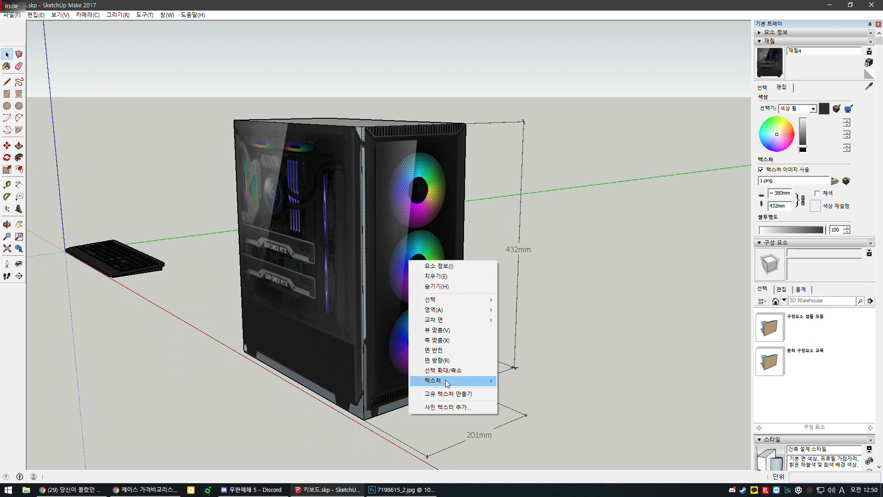
mouse_move(460, 380)
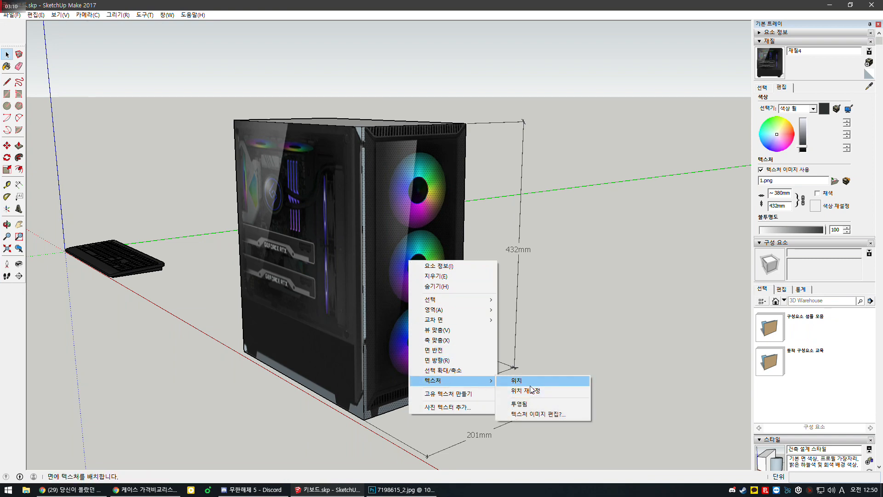
left_click(304, 358)
Reposition the side texture again, moving its two lower pins to line the image up with the face's bottom and front edges.
middle_click_drag(304, 358, 457, 309)
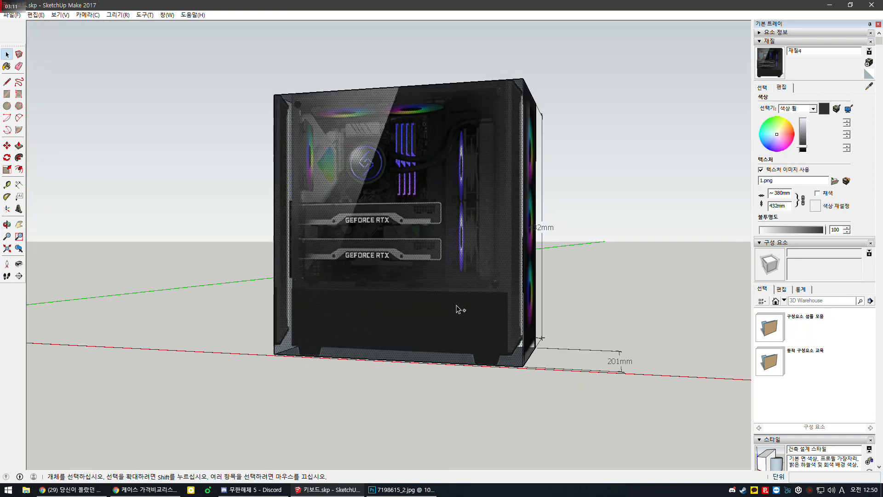
right_click(426, 300)
mouse_move(468, 425)
left_click(535, 419)
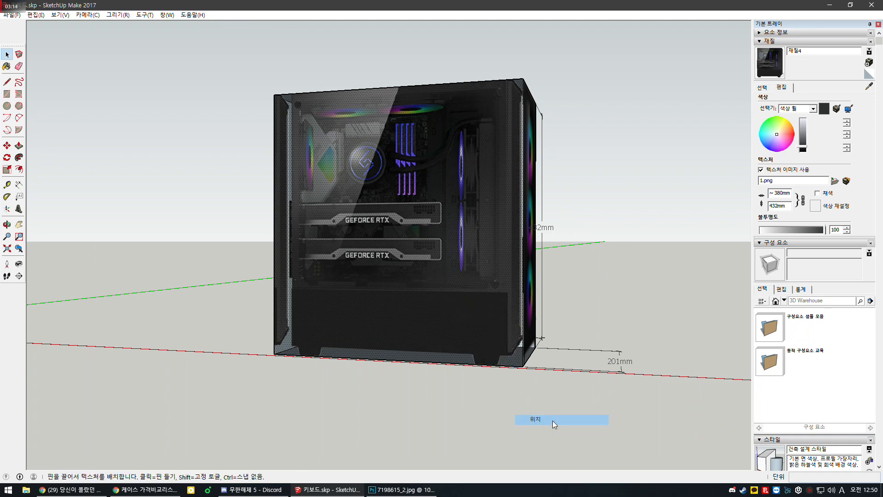
left_click_drag(287, 353, 287, 354)
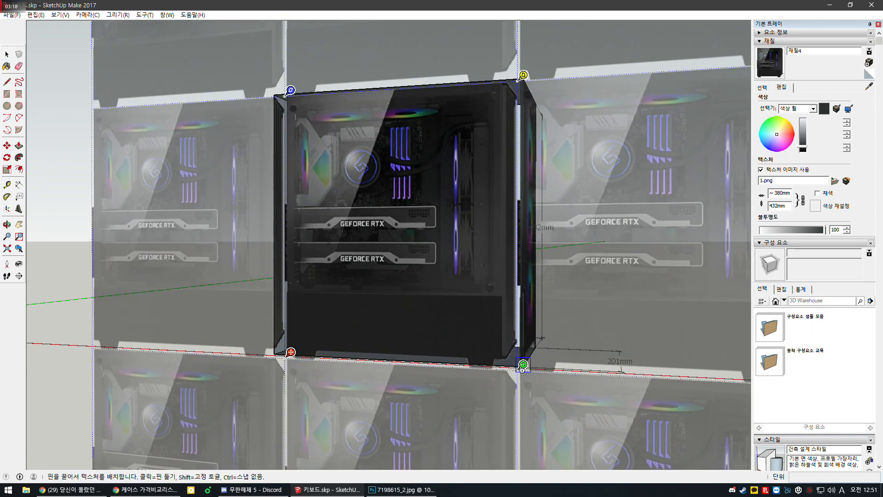
left_click_drag(523, 365, 530, 365)
left_click(627, 360)
Rotate and scale the side texture with its lower front pin, and stretch it to the top edge with its upper rear pin.
middle_click_drag(627, 360, 493, 321)
mouse_move(434, 312)
left_mouse_down()
mouse_move(434, 320)
mouse_move(434, 312)
left_mouse_up()
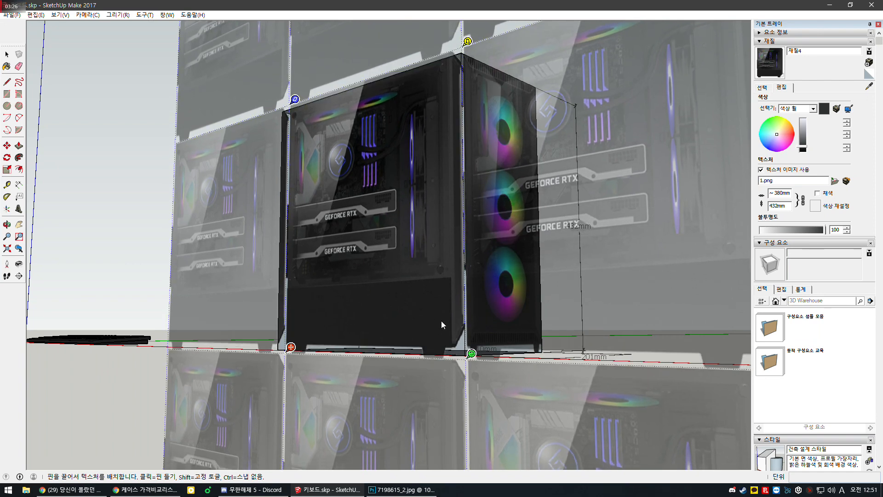
mouse_move(471, 353)
left_mouse_down()
mouse_move(437, 349)
mouse_move(465, 360)
left_mouse_up()
left_click_drag(464, 359, 464, 354)
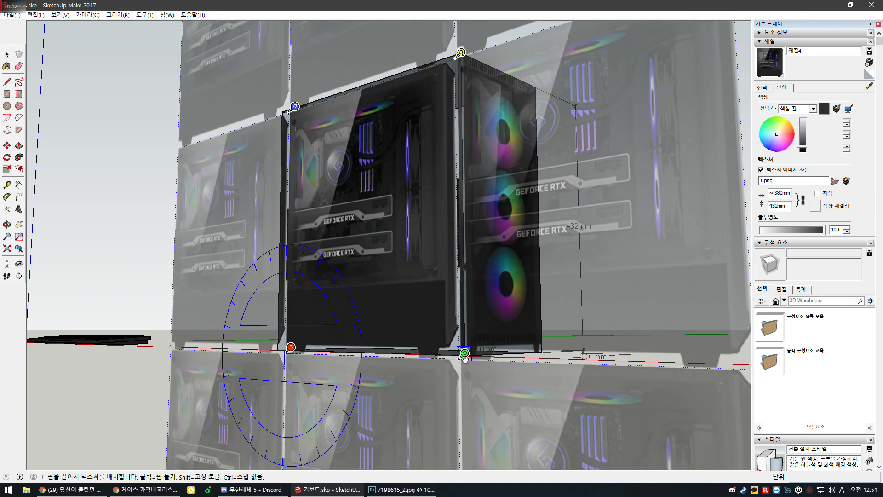
left_click_drag(294, 110, 294, 103)
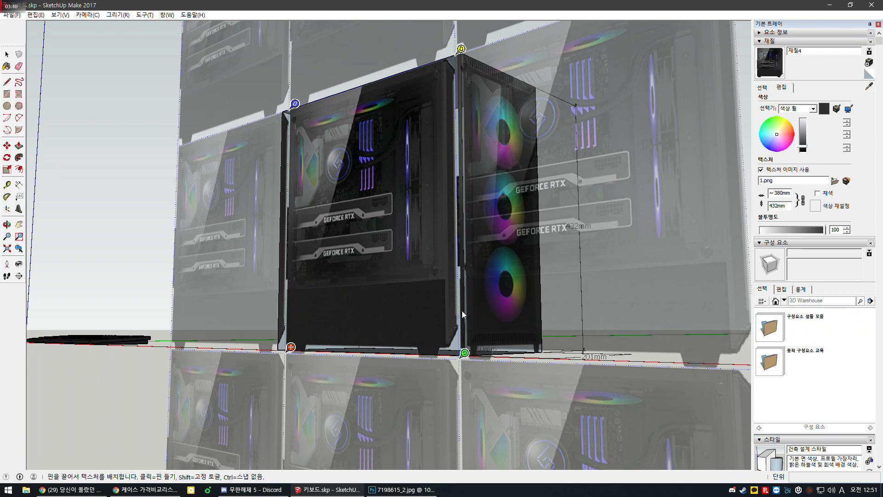
Nudge the side texture's upper rear pin upward, check the image's fit along the case edges, and finish the texture positioning.
middle_click_drag(513, 152, 561, 235)
middle_click_drag(312, 257, 521, 296)
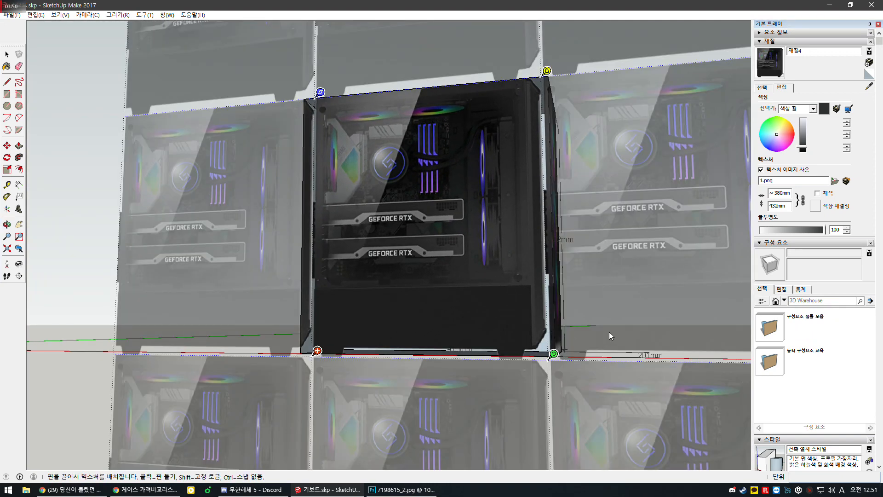
middle_click_drag(611, 335, 514, 419)
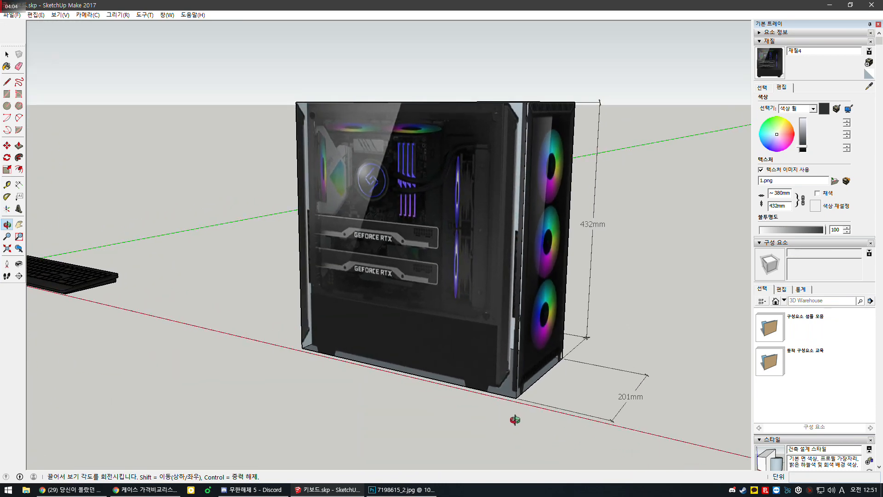
left_click_drag(311, 97, 311, 91)
scroll(479, 335, "down", 2)
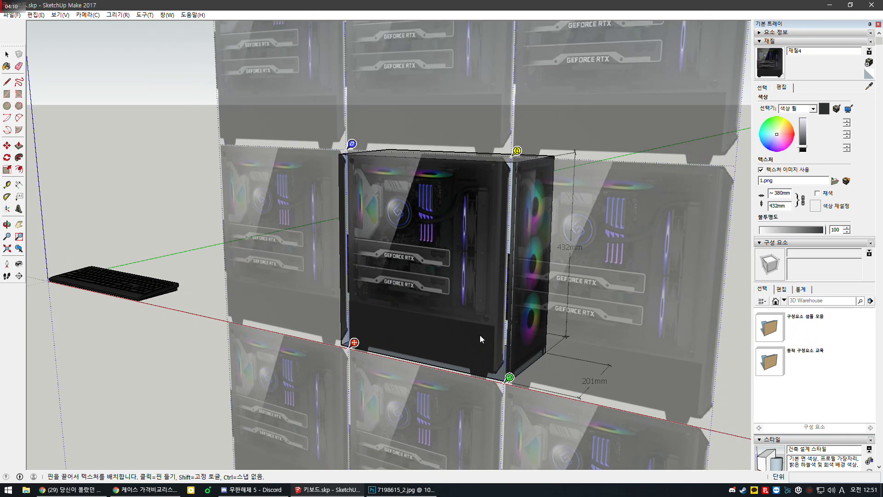
scroll(462, 320, "up", 5)
mouse_move(463, 320)
middle_mouse_down()
mouse_move(478, 322)
mouse_move(423, 280)
middle_mouse_up()
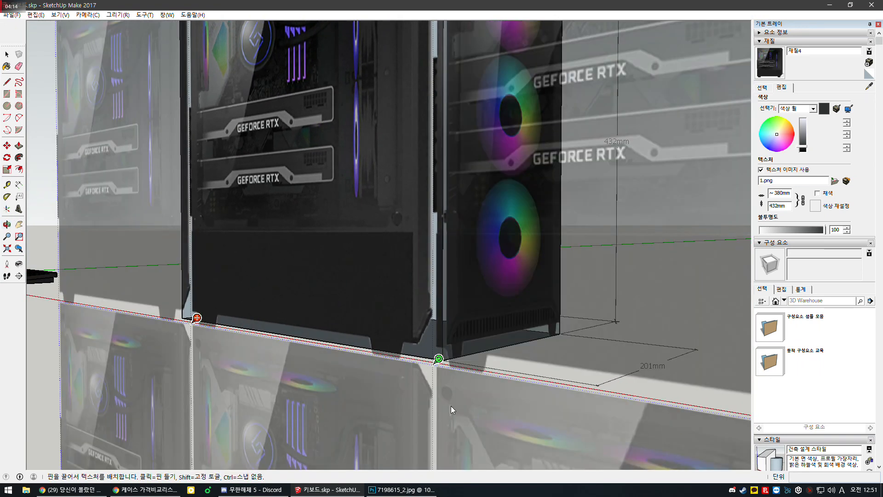
left_click(451, 406)
Reposition the side texture again, adjusting its lower front and lower rear pins to align the image with the case's bottom and vertical edges.
right_click(402, 324)
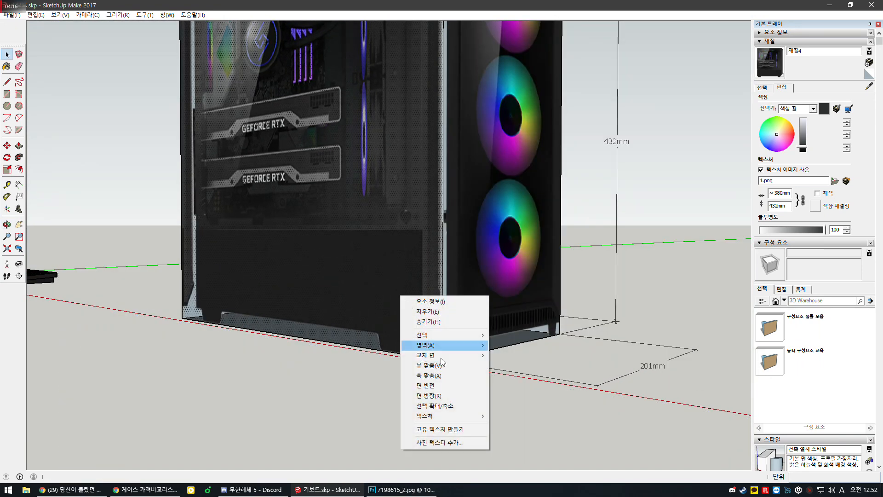
mouse_move(449, 417)
left_click(512, 416)
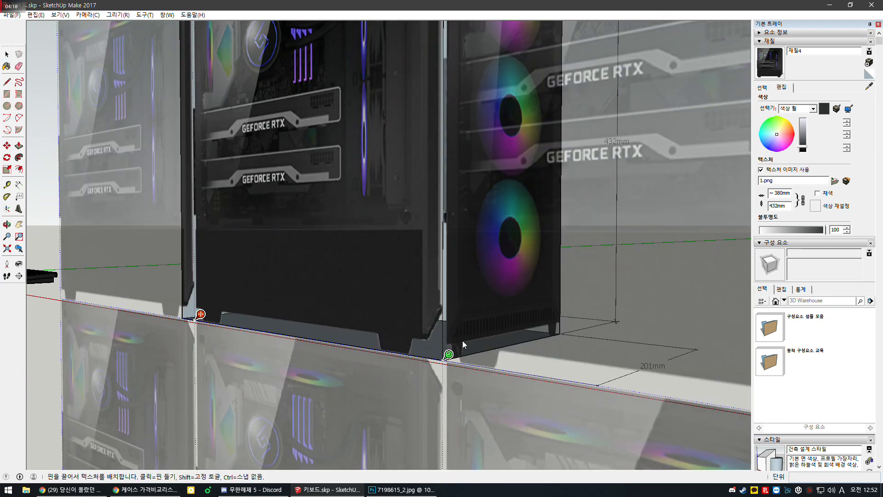
left_click_drag(448, 355, 446, 354)
left_click_drag(200, 315, 200, 320)
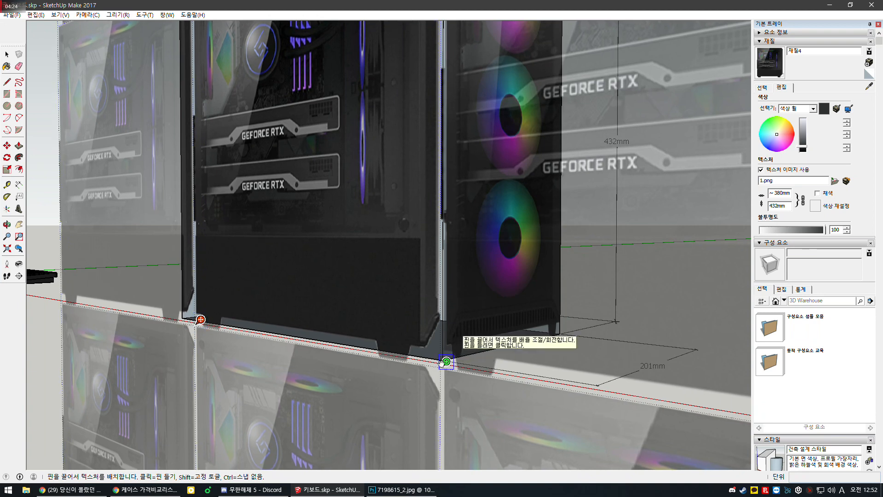
left_click_drag(441, 364, 447, 364)
left_click_drag(198, 322, 199, 318)
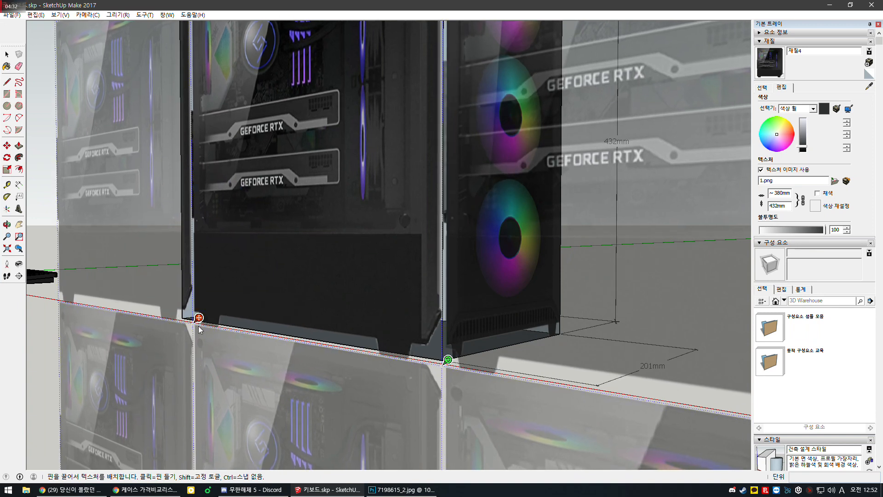
left_click(500, 353)
Check the side image against the case's top corners, fine-tune it there, and finish the texture positioning.
middle_click_drag(495, 321, 573, 441)
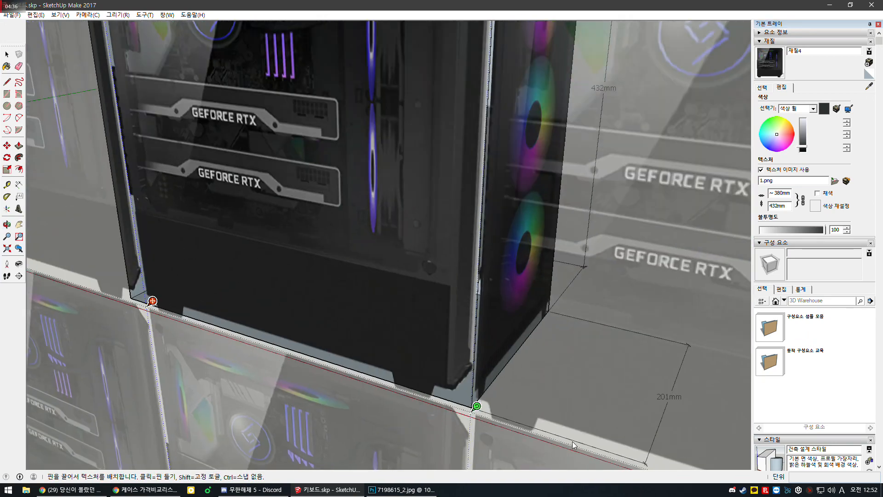
scroll(572, 441, "down", 3)
scroll(533, 202, "up", 10)
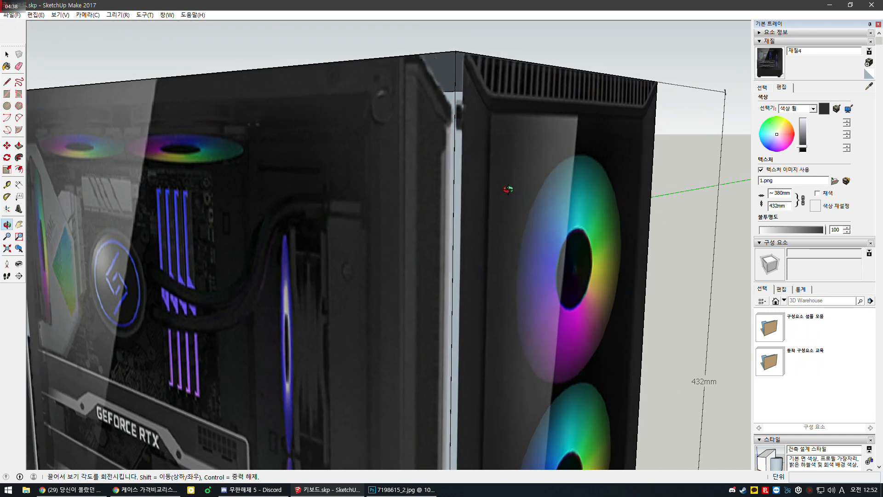
middle_click_drag(508, 189, 566, 196)
scroll(583, 219, "down", 5)
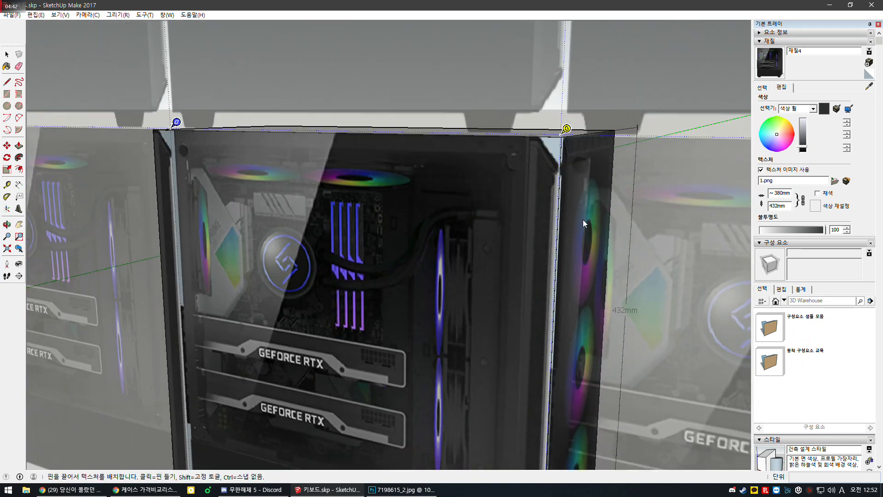
left_click_drag(291, 148, 291, 147)
scroll(394, 223, "down", 4)
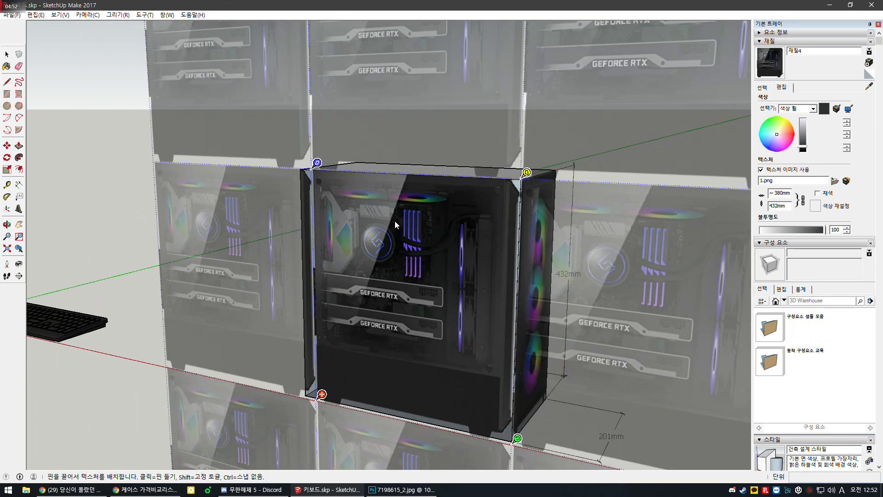
middle_click_drag(425, 255, 563, 234)
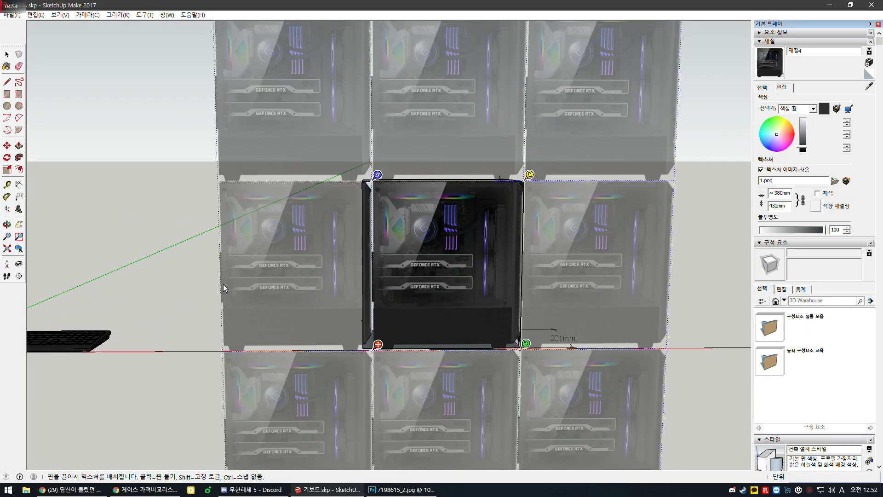
left_click(7, 56)
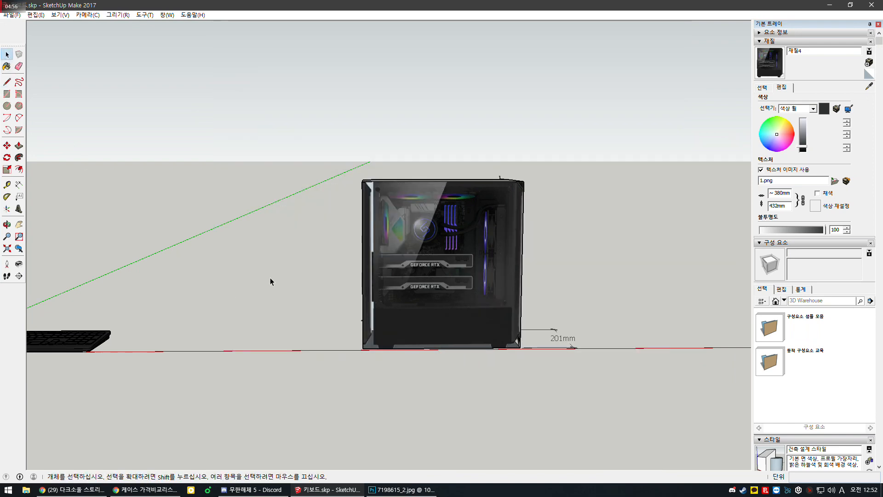
Push the rear face of the case in about 29 mm to trim the strip behind the side image.
middle_click_drag(269, 278, 398, 278)
key("p")
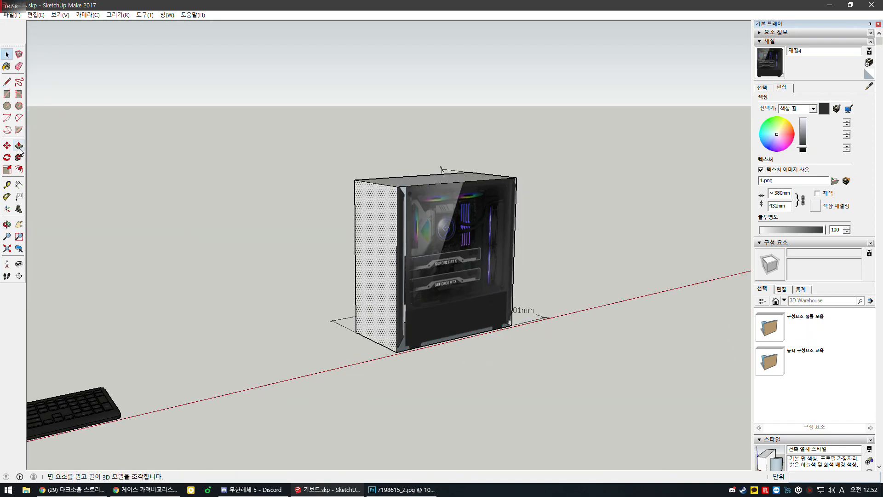
left_click(373, 289)
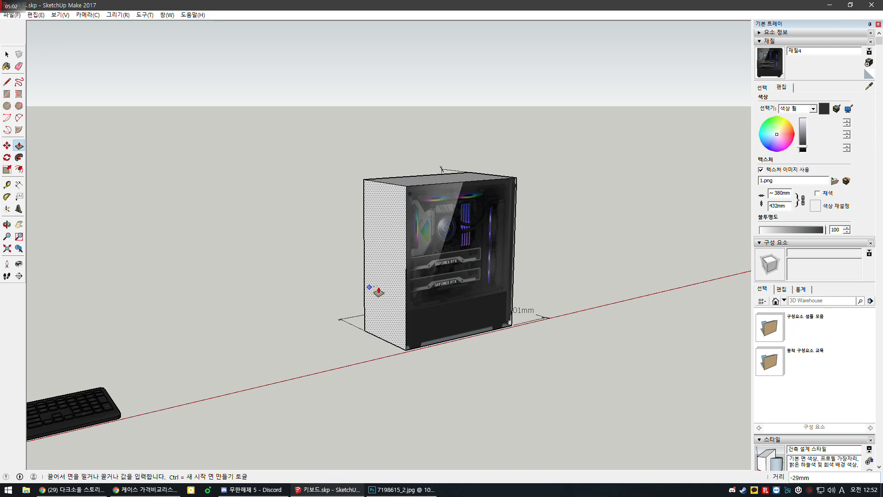
scroll(379, 290, "up", 4)
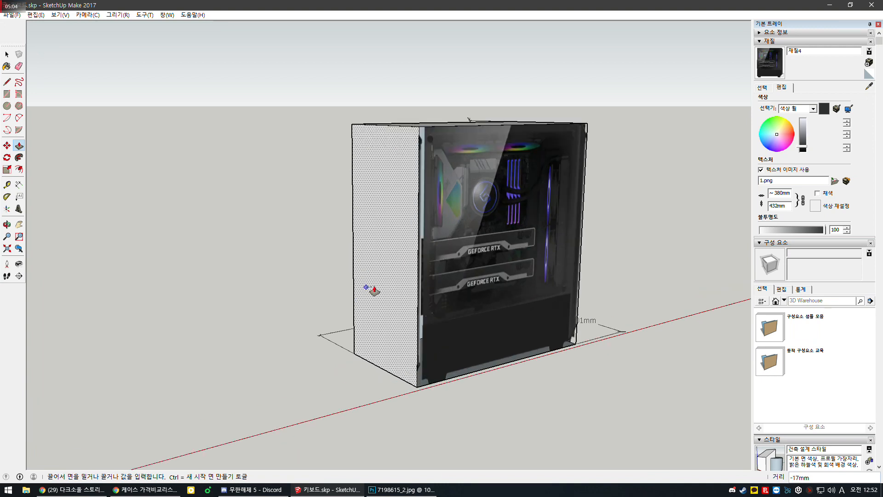
mouse_move(370, 288)
middle_mouse_down()
mouse_move(309, 300)
mouse_move(361, 301)
middle_mouse_up()
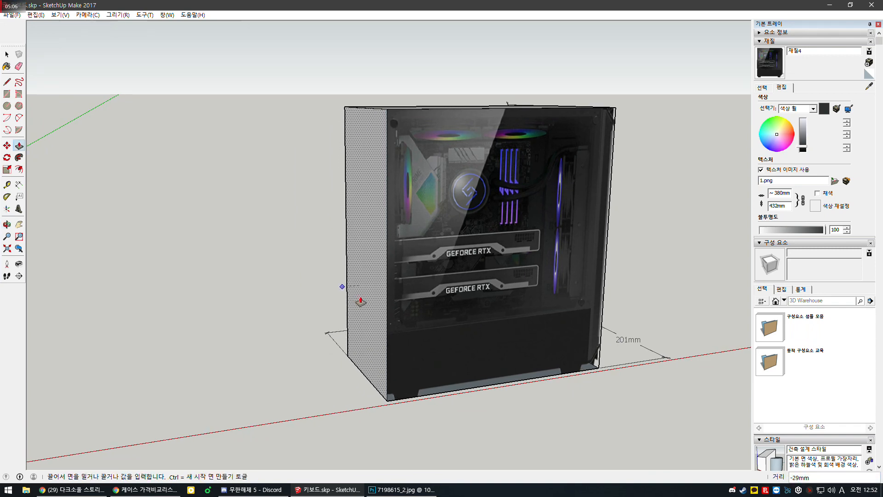
left_click(360, 301)
key("space")
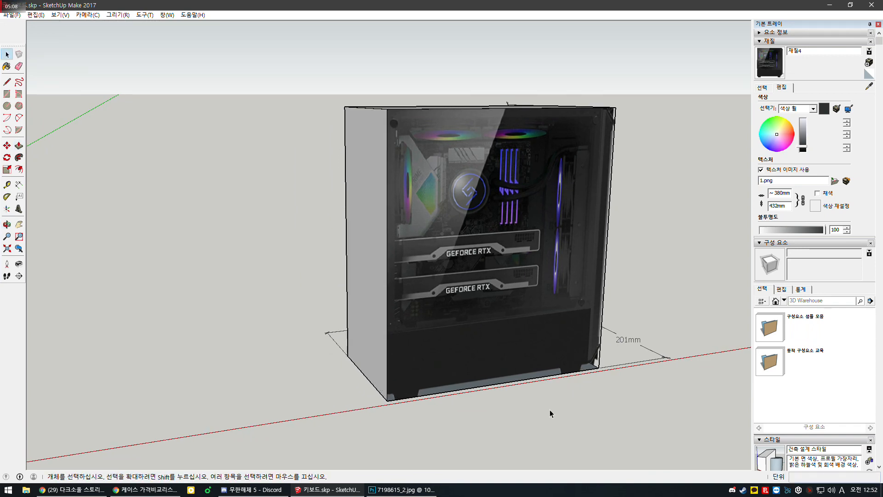
Draw a 381 by 12 mm rectangle along the bottom edge of the side face, starting at its lower front corner.
middle_click_drag(550, 409, 409, 313)
scroll(575, 384, "up", 3)
scroll(573, 382, "up", 2)
middle_click_drag(574, 382, 500, 373)
left_click(5, 84)
middle_click_drag(378, 314, 447, 332)
key("r")
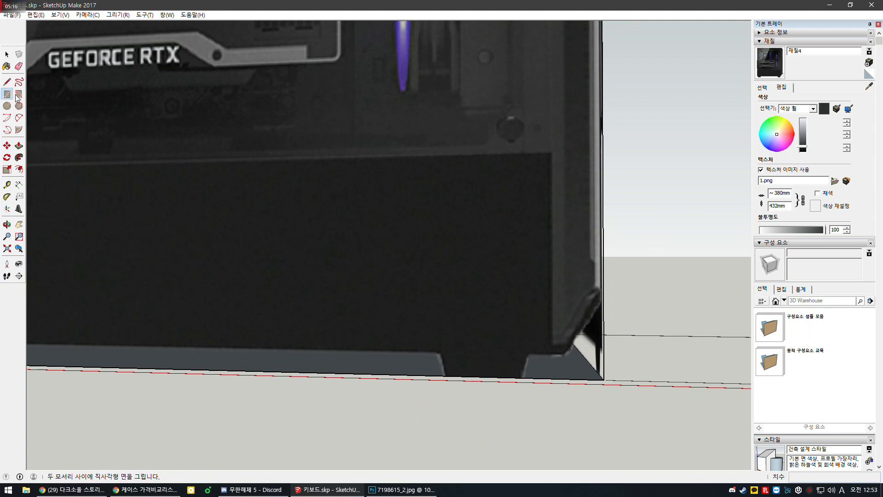
left_click(603, 379)
scroll(619, 309, "down", 5)
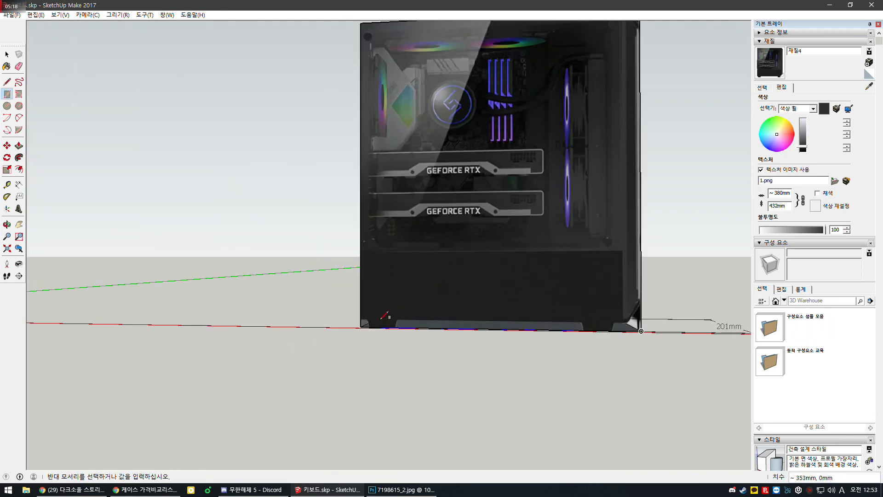
scroll(349, 315, "up", 5)
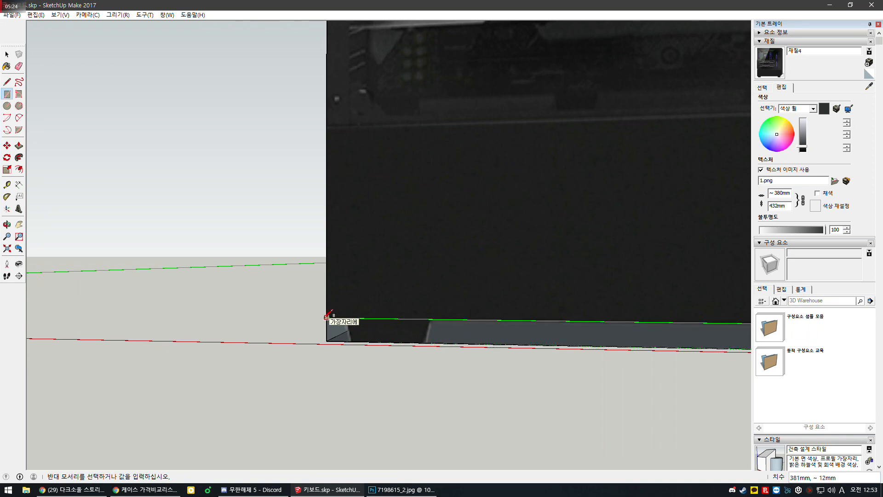
type("12")
key("Return")
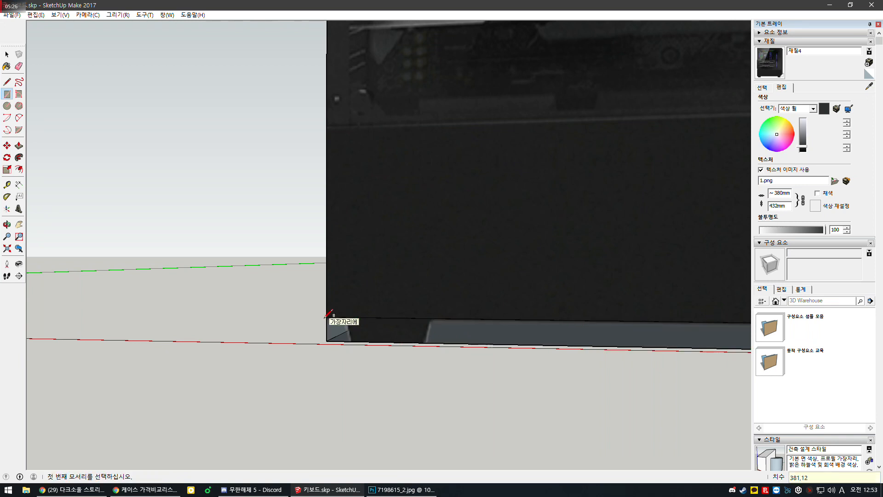
key("space")
Draw a rectangle about 12 mm high and 9 mm wide at the rear end of the bottom strip.
scroll(359, 326, "up", 4)
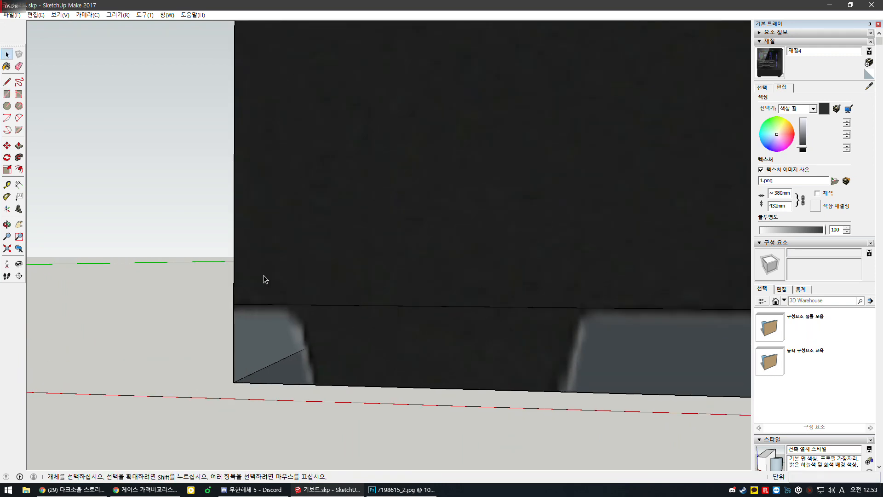
key("l")
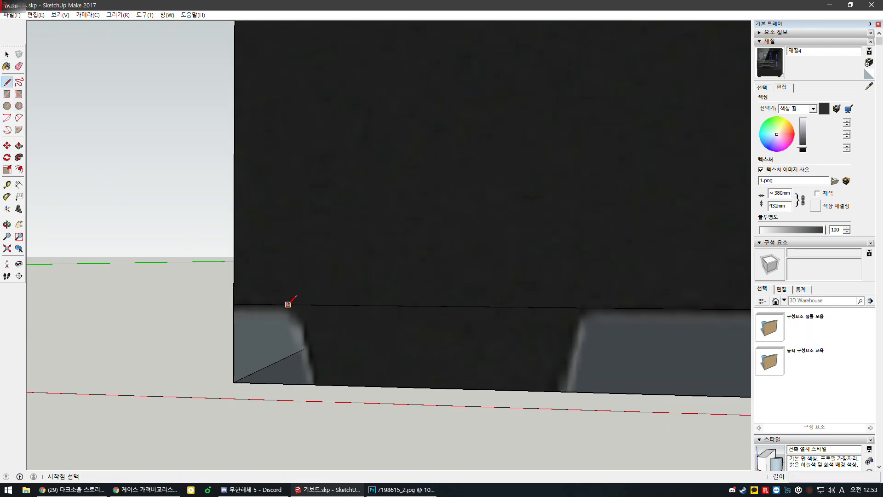
key("r")
left_click(234, 304)
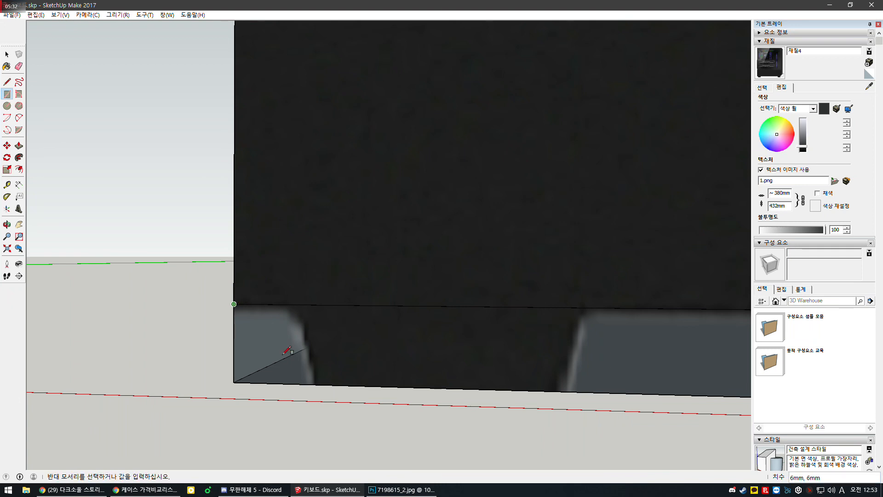
left_click(289, 383)
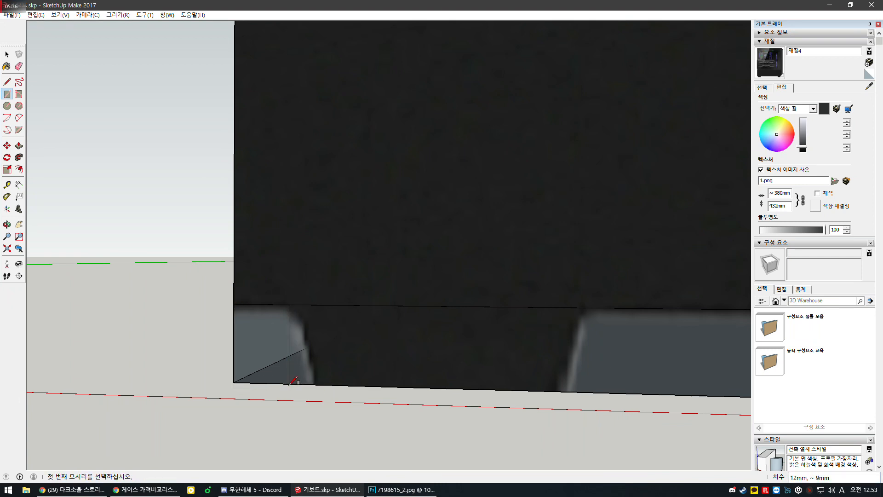
Draw a rectangle about 45 by 2 mm under the strip's upper line, spanning the top of the rear foot.
middle_click_drag(290, 339, 223, 311, "shift")
left_click(188, 294)
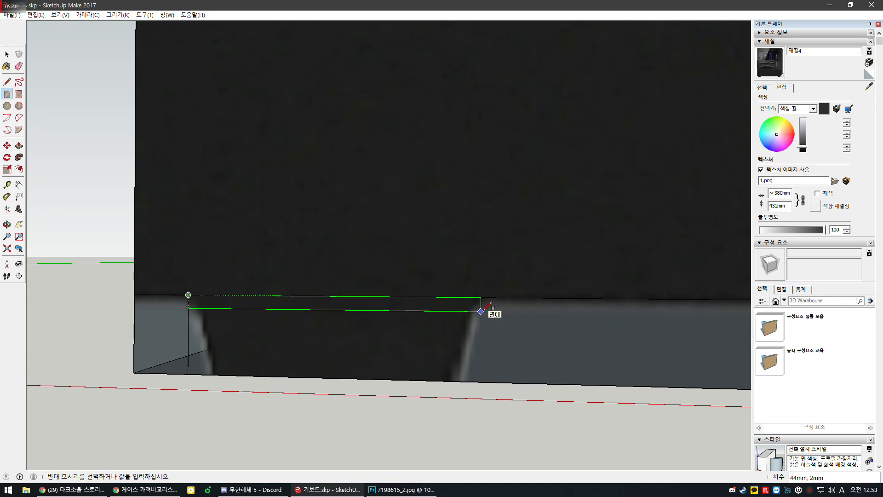
left_click(488, 311)
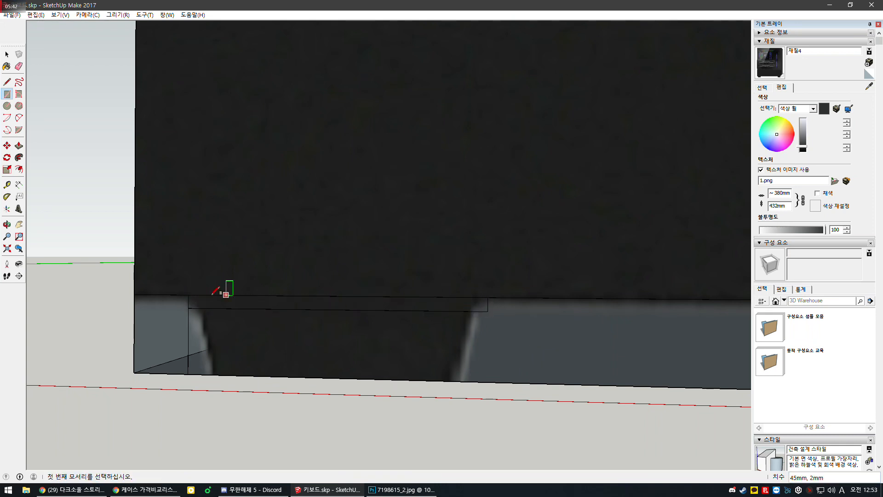
scroll(158, 301, "down", 8)
scroll(174, 306, "up", 5)
key("space")
scroll(173, 303, "up", 4)
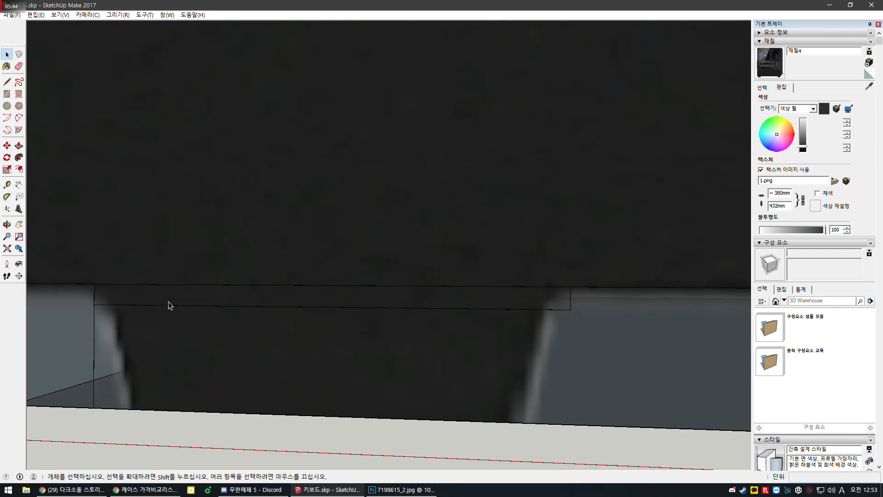
Draw a slanted line about 10 mm long down the rear foot's back edge, from the thin rectangle to the case's bottom edge.
left_click(7, 82)
left_click(93, 408)
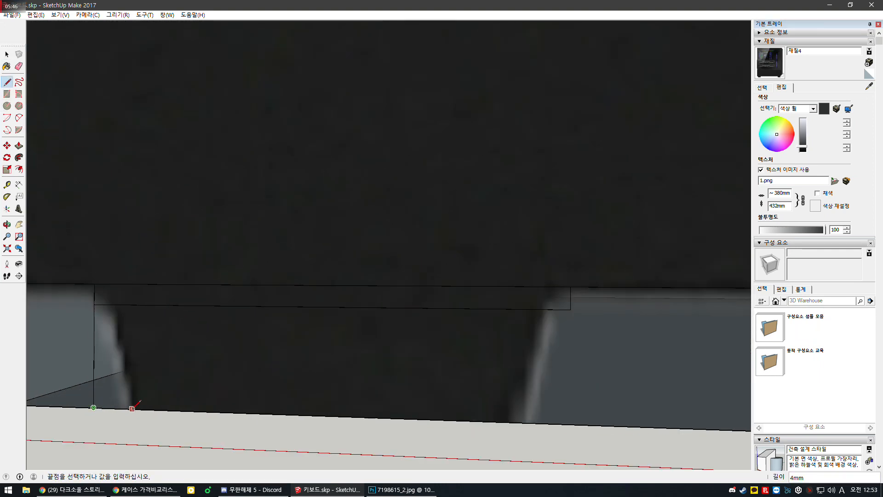
key("Escape")
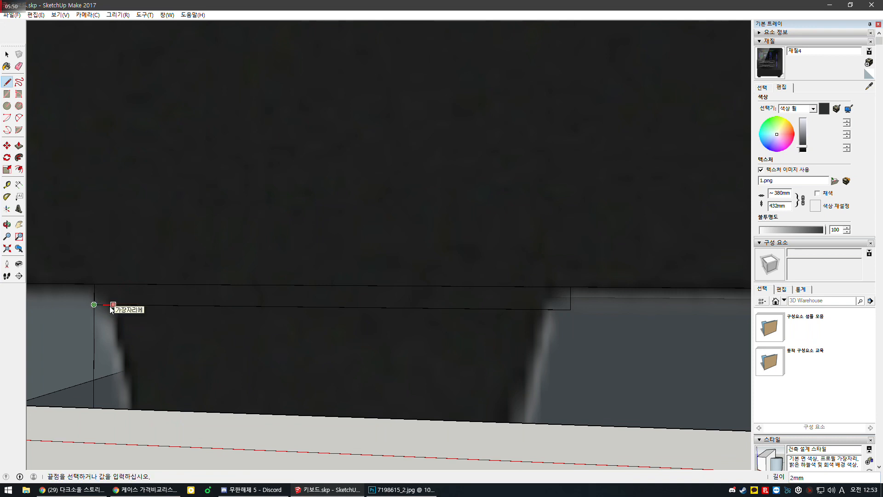
key("Escape")
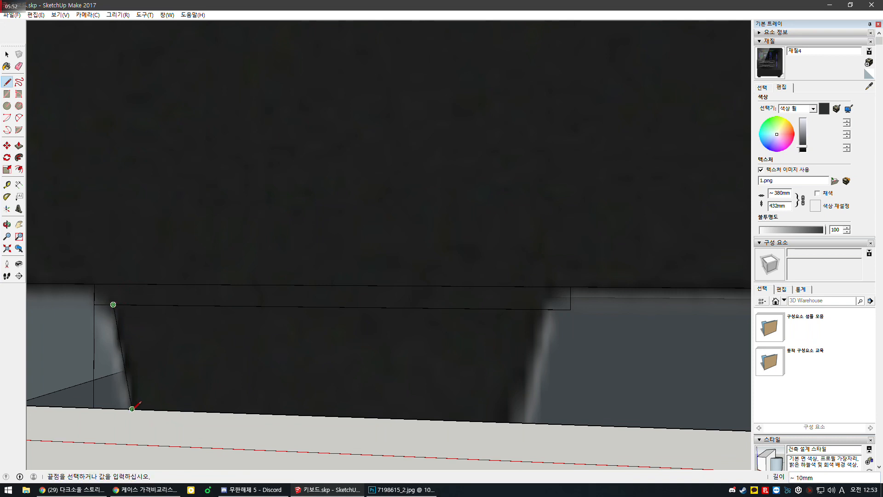
left_click(132, 408)
left_click(94, 305)
left_click(119, 303)
left_click(547, 308)
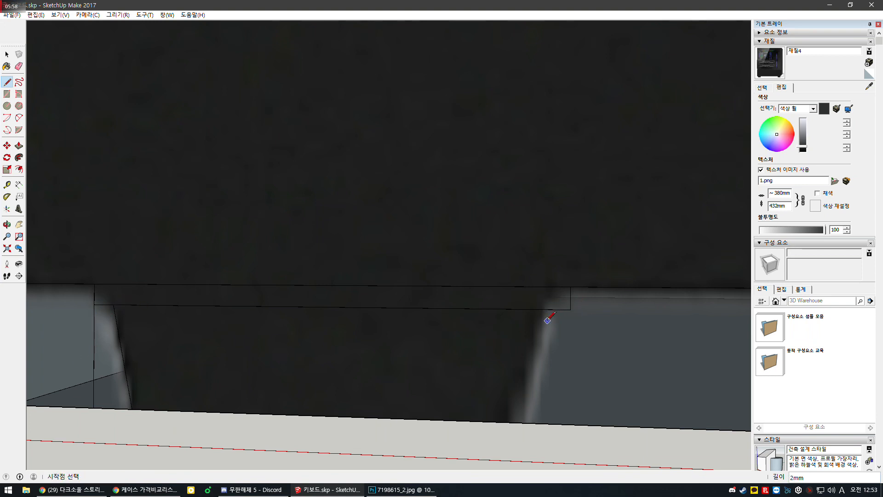
left_click(132, 408)
Trace the rear foot's slanted front edge with a line, using a temporary vertical line beside it that is then erased.
left_click(570, 309)
left_click(570, 423)
left_click(571, 423)
left_click(529, 422)
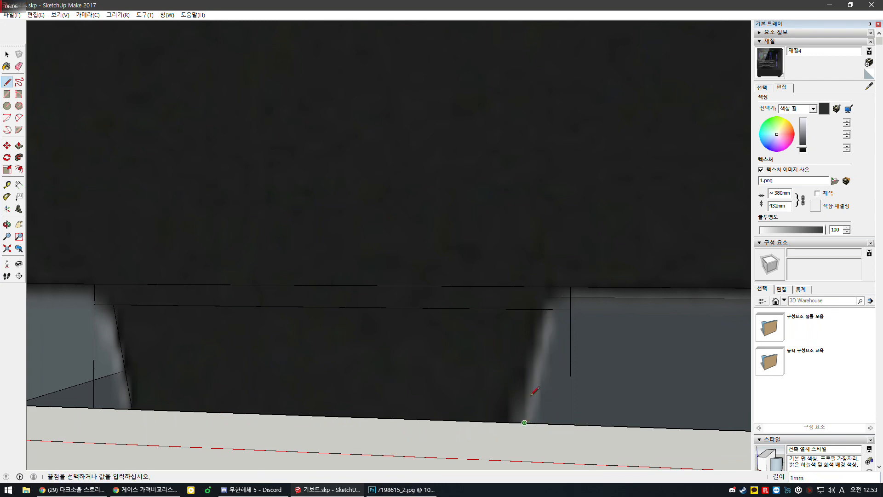
key("e")
left_click(570, 368)
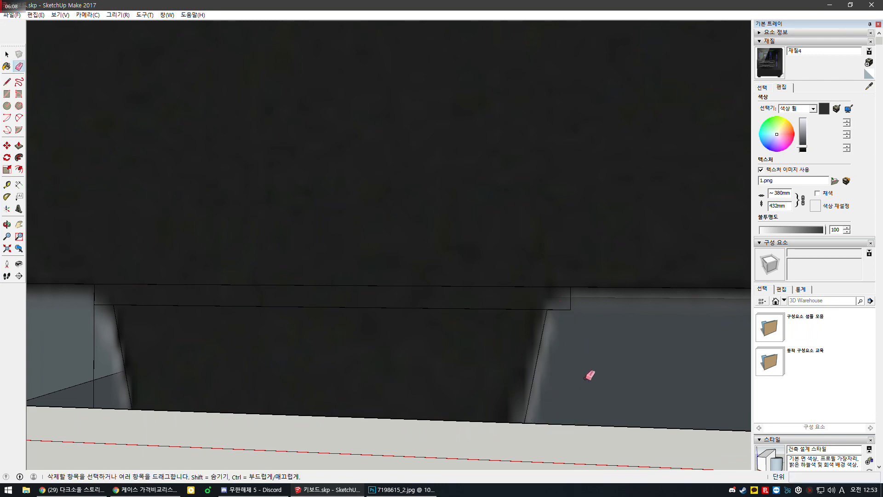
Erase the vertical line between the case's lower rear corner and the rear foot's slanted back edge.
scroll(624, 332, "down", 2)
scroll(178, 352, "up", 5)
scroll(352, 373, "down", 4)
scroll(378, 365, "down", 2)
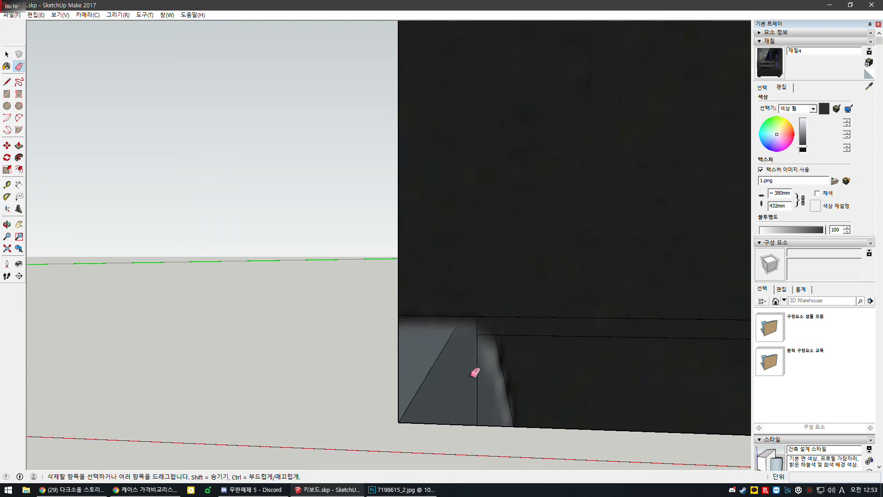
scroll(497, 377, "up", 1)
scroll(474, 368, "down", 2)
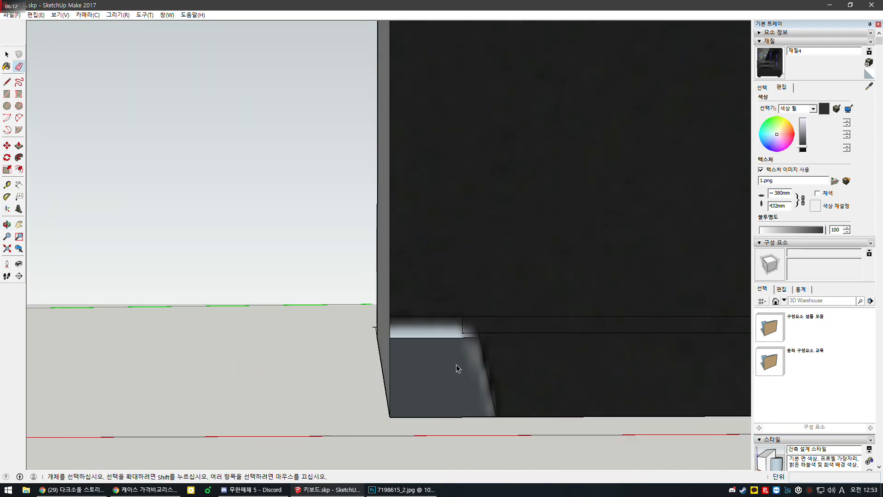
Push the area behind the rear foot 201 mm through the full width of the case to cut it away.
key("space")
left_click(18, 146)
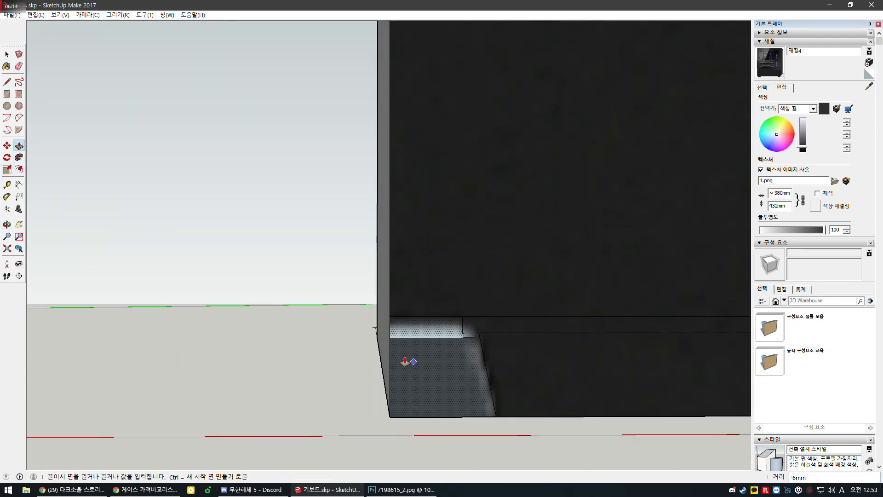
left_click_drag(404, 361, 377, 297)
left_click(378, 289)
scroll(392, 339, "down", 2)
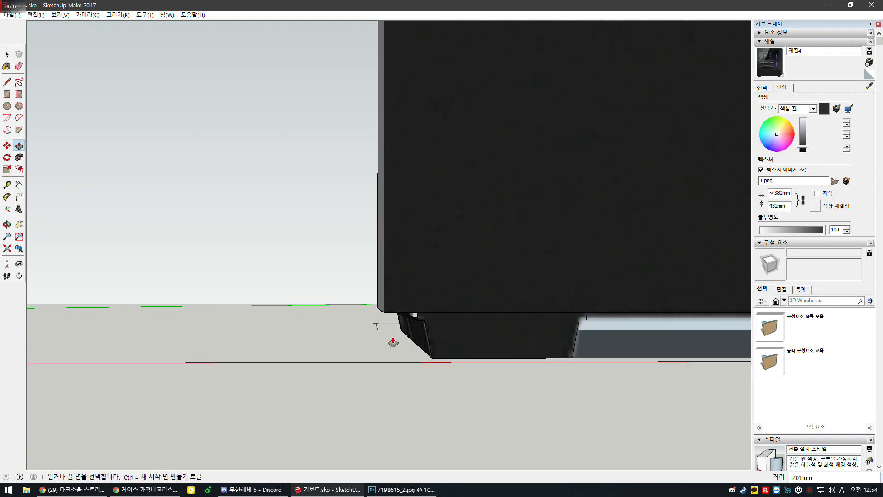
Erase the line separating the thin rectangle from the rear foot below it.
scroll(384, 329, "up", 1)
key("space")
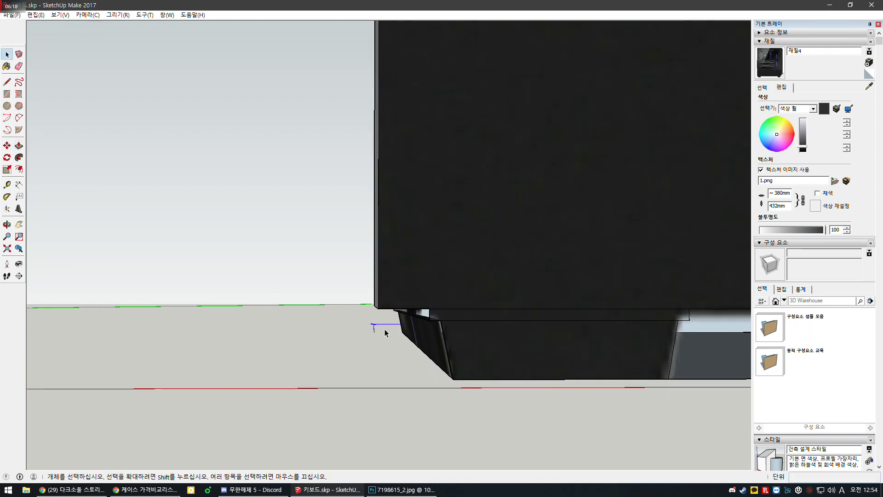
scroll(299, 327, "down", 5)
scroll(443, 332, "up", 4)
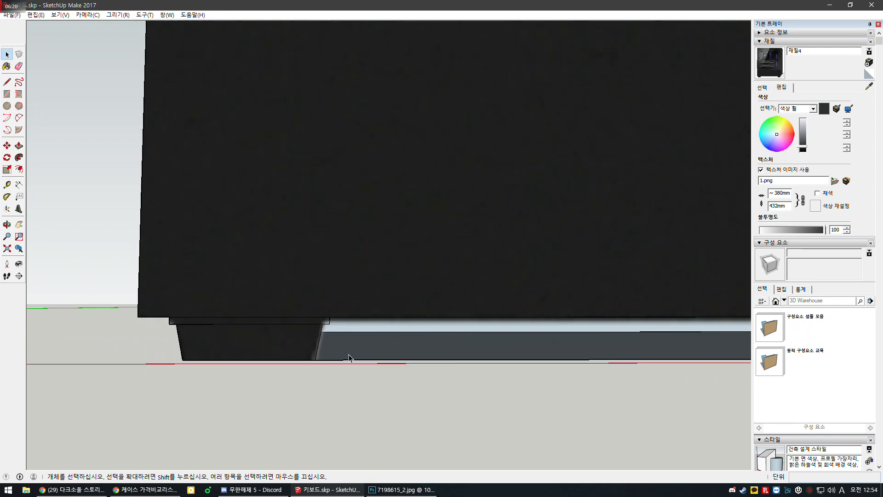
scroll(238, 327, "down", 2)
scroll(239, 330, "down", 3)
scroll(239, 329, "up", 4)
key("e")
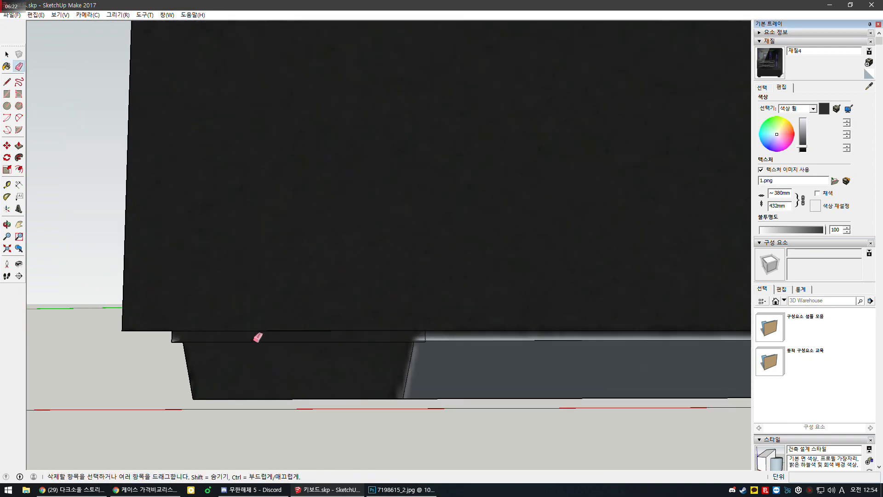
Copy the rear foot's outline 293.5 mm along the case's bottom edge onto the front foot.
key("space")
key("m")
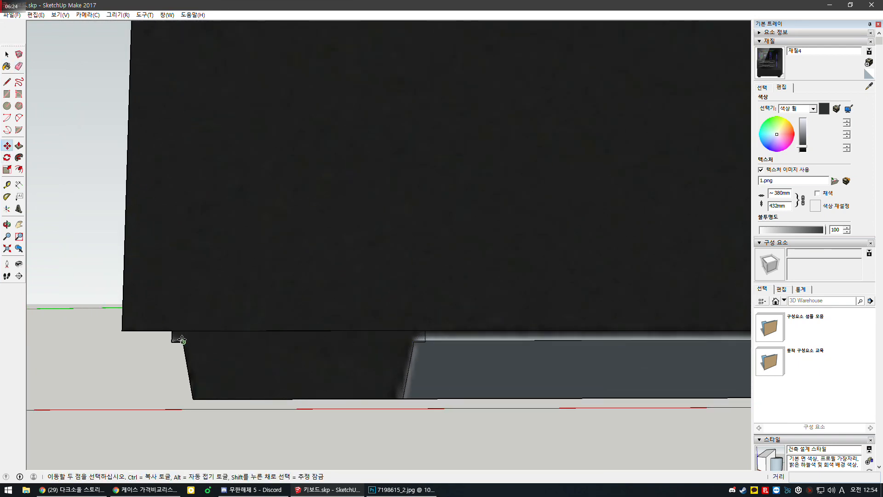
key("ctrl")
left_click(173, 331)
scroll(164, 306, "down", 4)
scroll(320, 275, "up", 5)
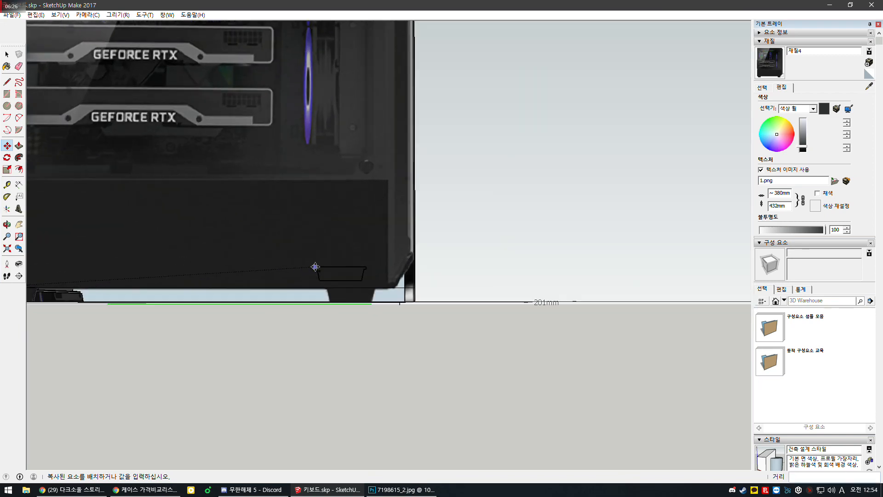
scroll(320, 275, "up", 1)
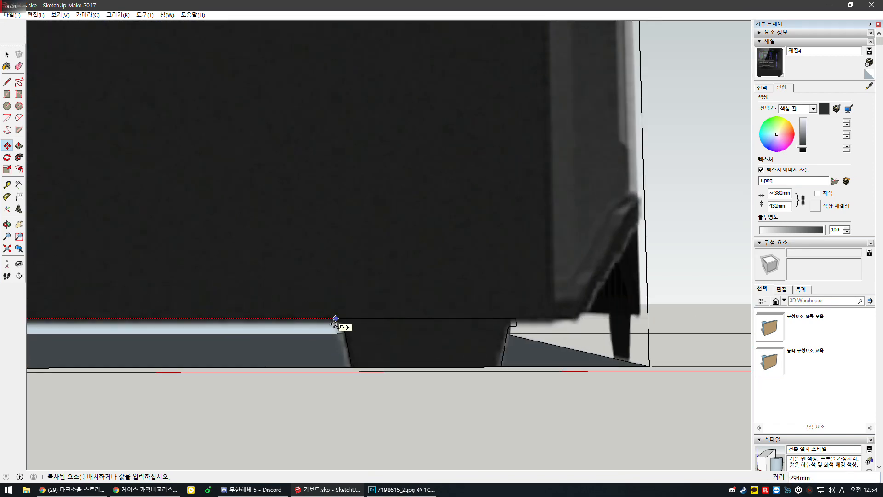
type("193.5")
key("Return")
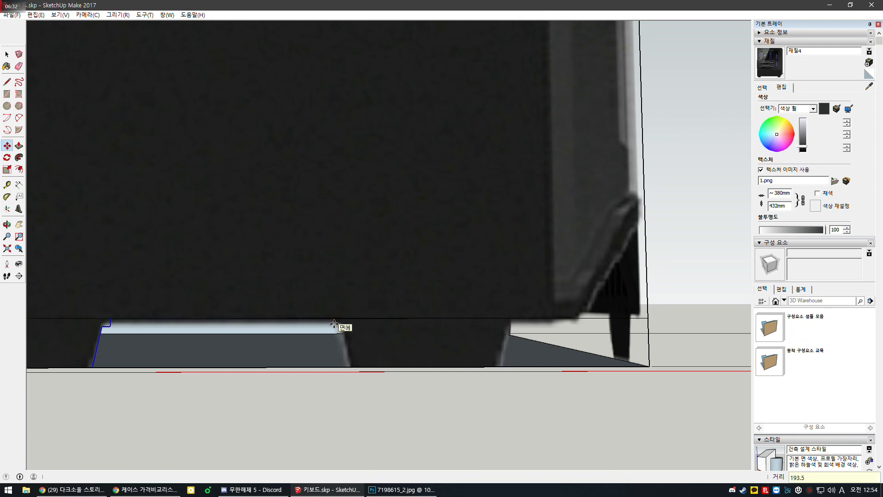
type("293.5")
key("Return")
key("space")
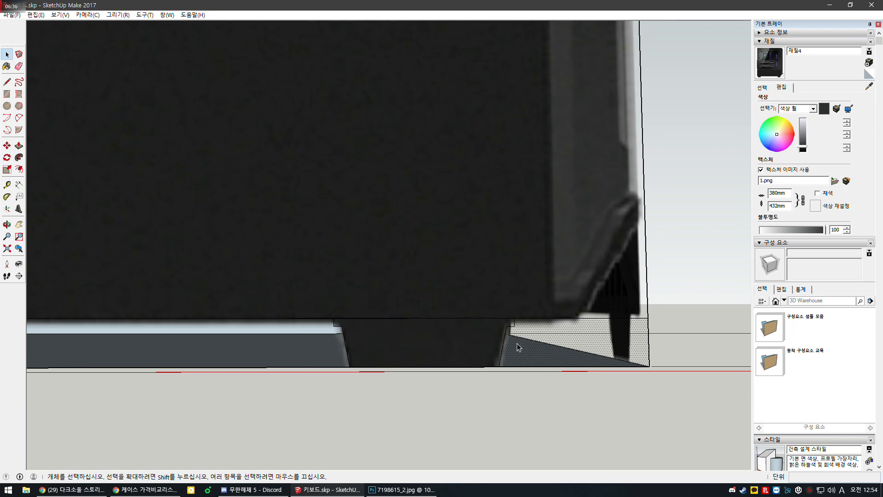
Push the areas in front of the front foot and between the two feet 201 mm through the case.
middle_click_drag(517, 343, 395, 344)
key("p")
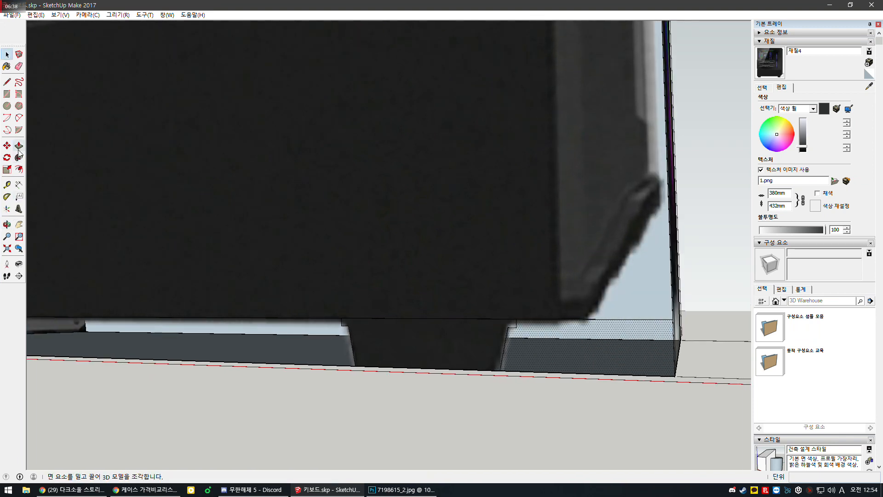
scroll(261, 287, "down", 3)
left_click(423, 318)
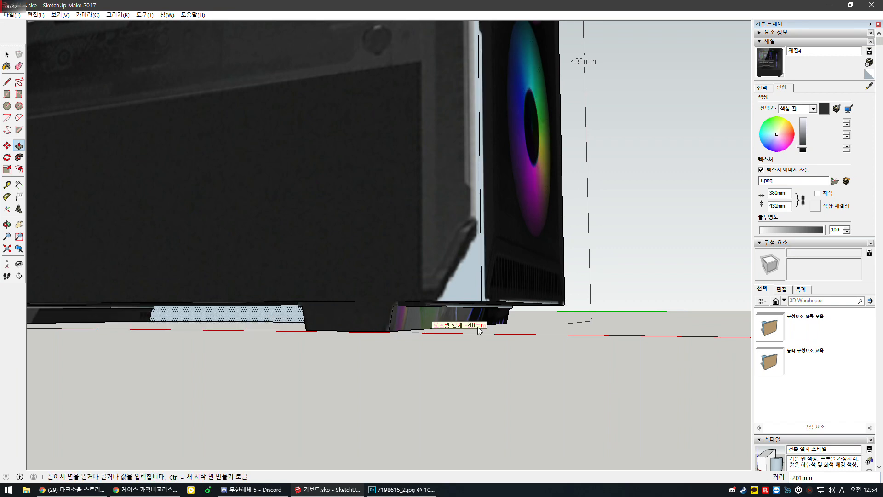
left_click(512, 305)
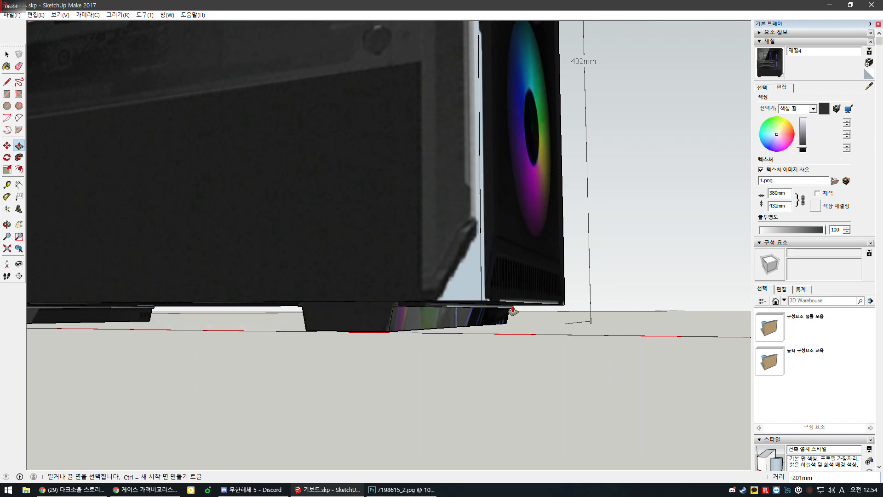
Draw a 420 by 5 mm rectangle down the fan-side front face from its upper corner beside the glass panel side.
middle_click_drag(512, 304, 506, 325)
scroll(507, 325, "down", 3)
middle_click_drag(429, 280, 380, 299)
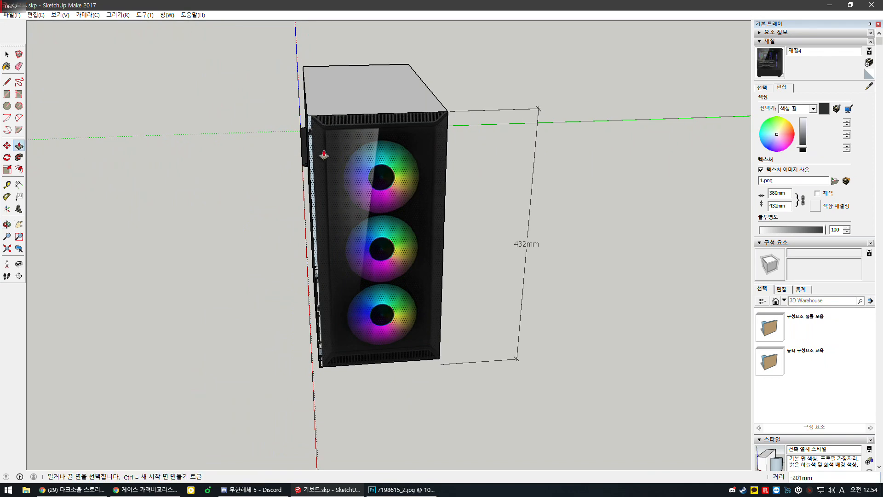
middle_click_drag(351, 162, 368, 143)
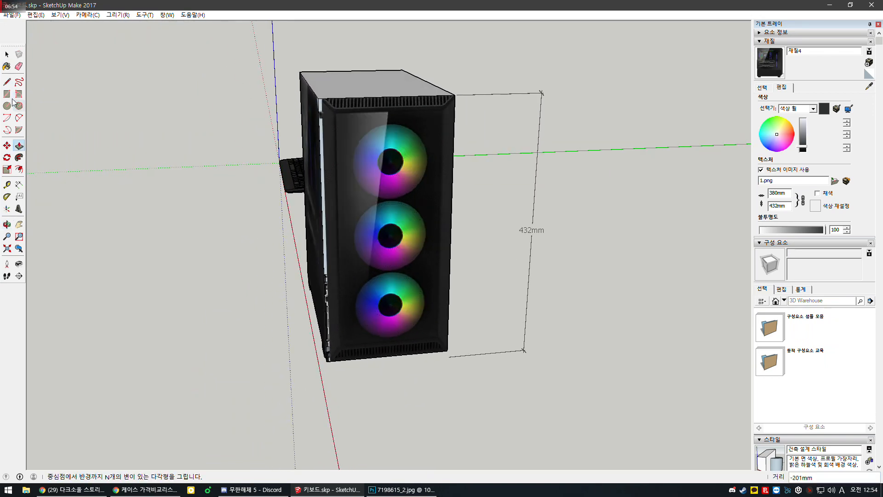
left_click(7, 82)
scroll(317, 103, "up", 3)
key("r")
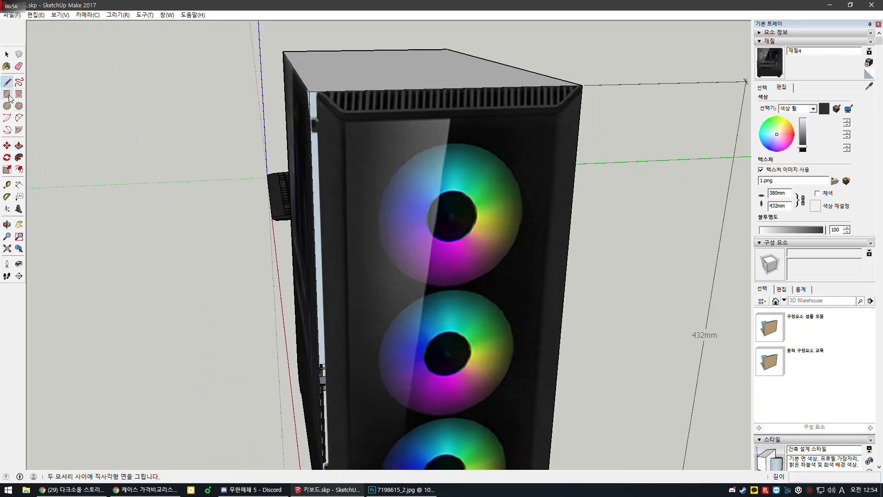
left_click(310, 92)
scroll(306, 82, "down", 3)
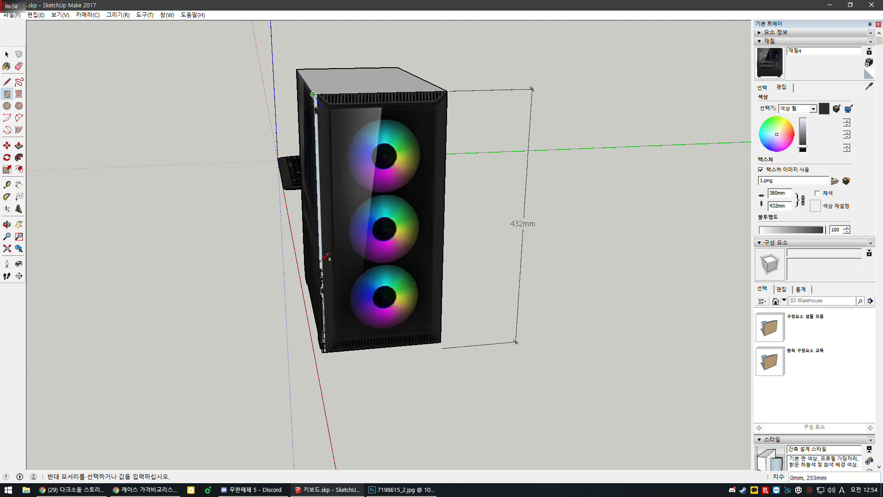
scroll(345, 368, "up", 4)
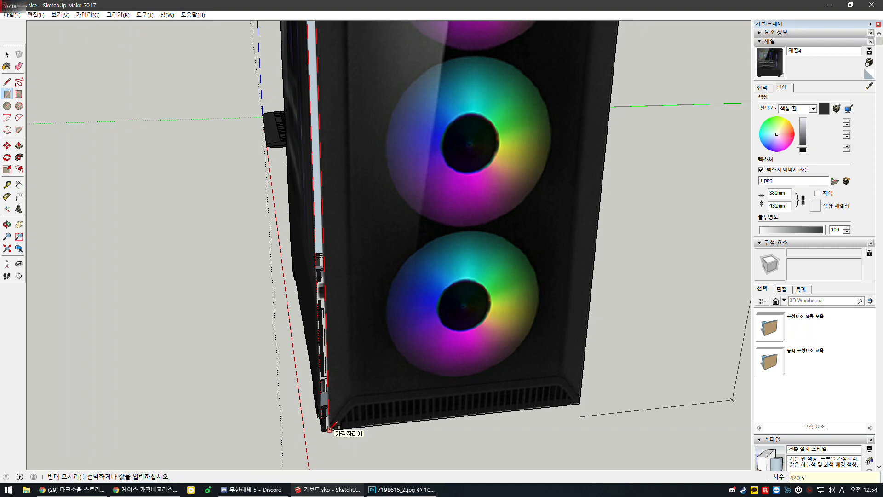
left_click(329, 429)
key("space")
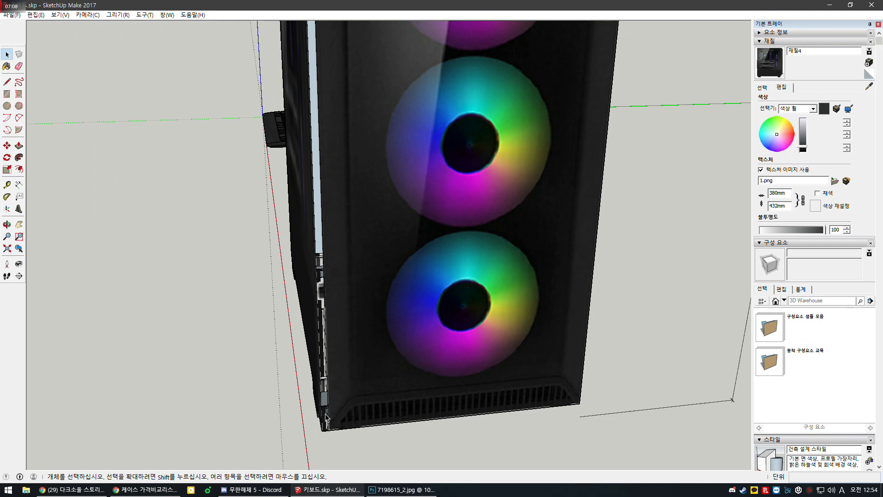
Push the glass panel side of the case inward by 5 mm.
middle_click_drag(326, 416, 164, 283)
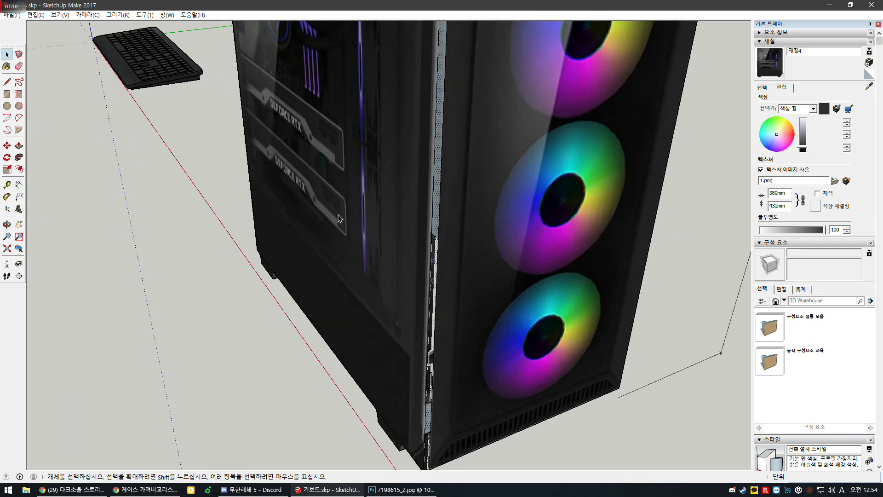
left_click(19, 146)
left_click(387, 244)
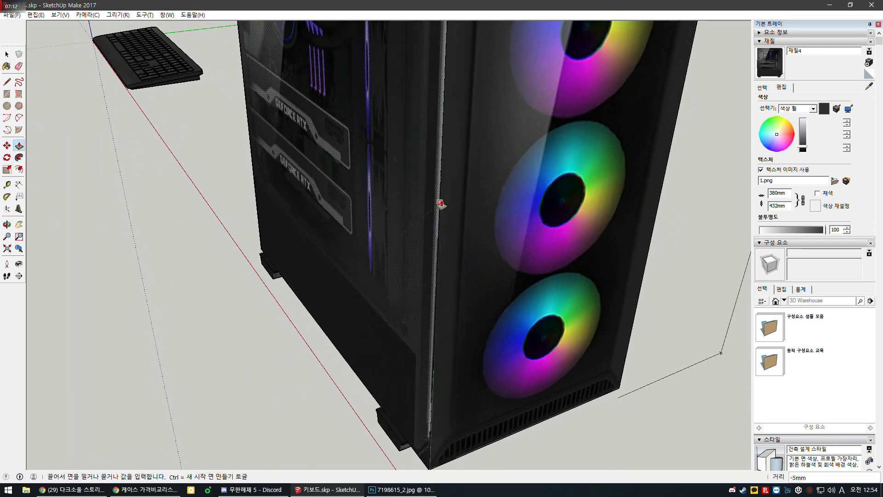
left_click(441, 196)
scroll(513, 342, "down", 4)
key("space")
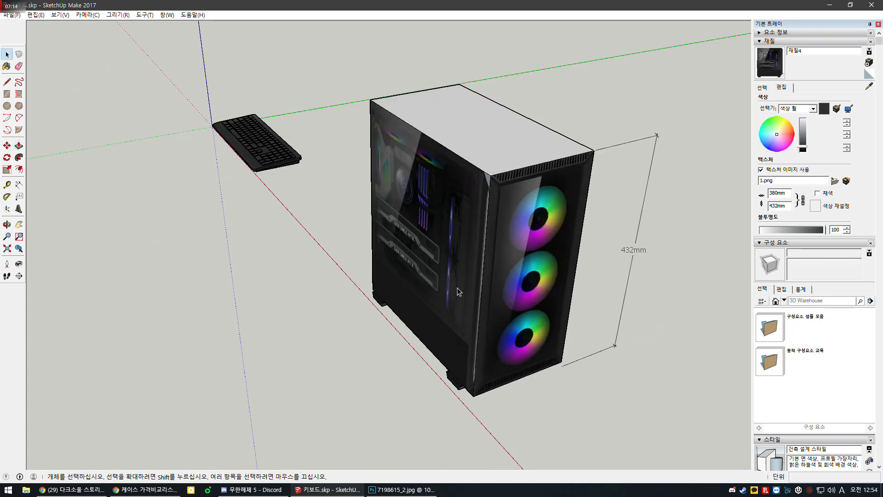
middle_click_drag(457, 288, 606, 217)
scroll(580, 226, "up", 5)
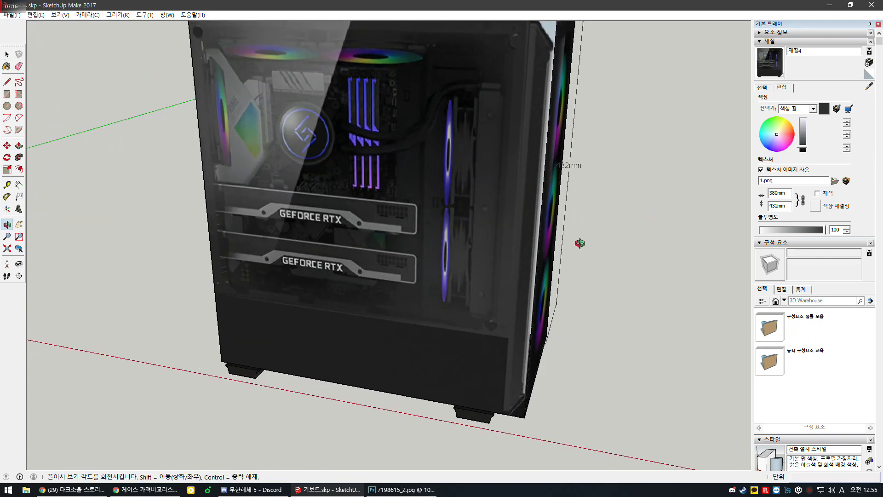
scroll(580, 243, "down", 5)
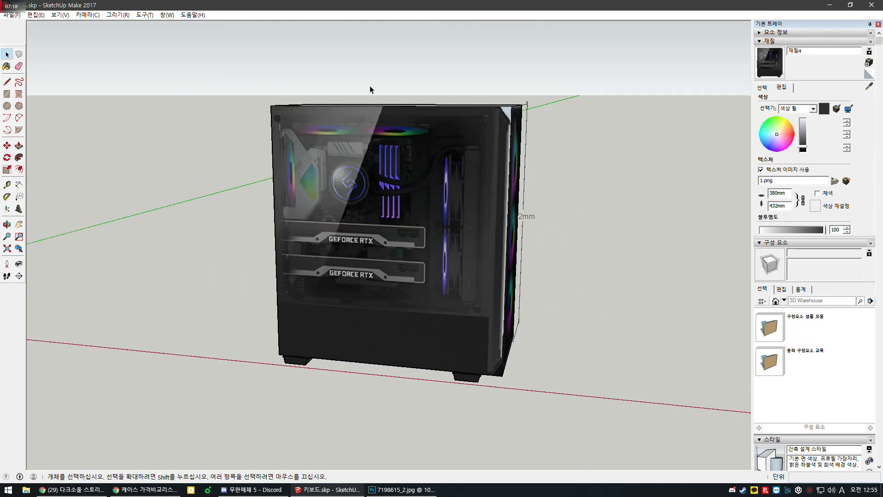
Mark 22 mm down the glass side's front edge and draw a slanted line about 28 mm long up to the top edge.
key("l")
scroll(493, 89, "up", 3)
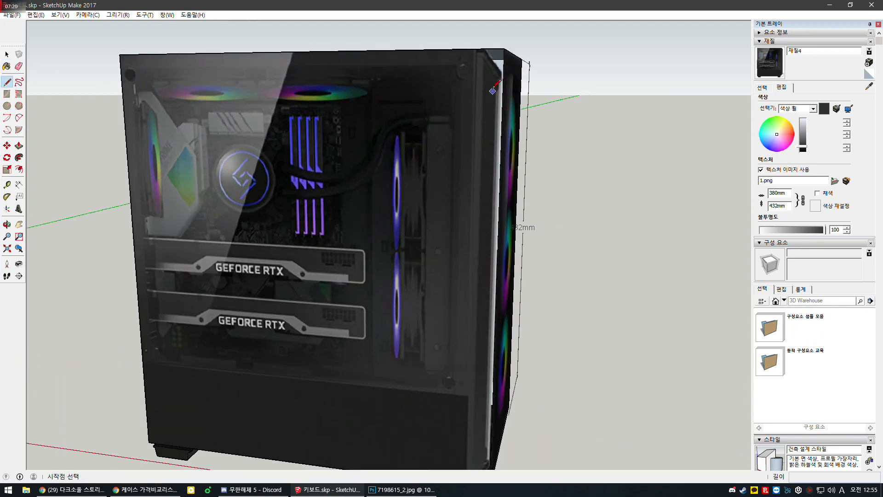
scroll(492, 90, "up", 4)
left_click(528, 43)
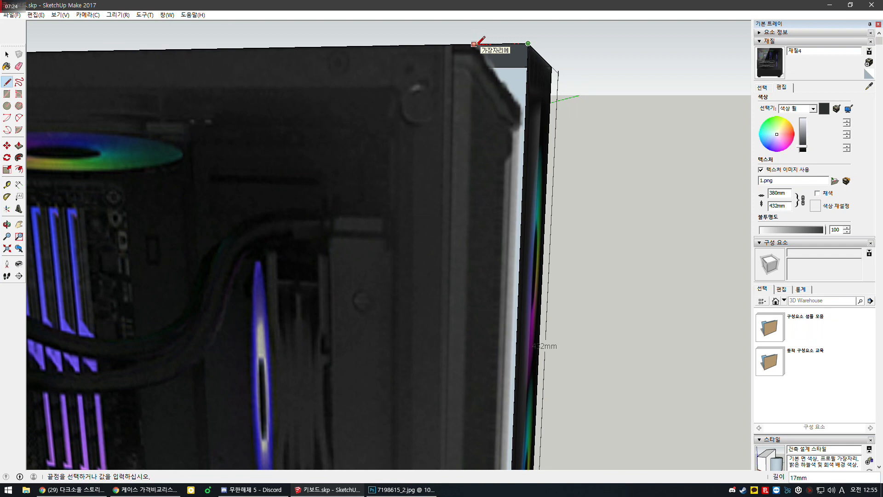
key("Escape")
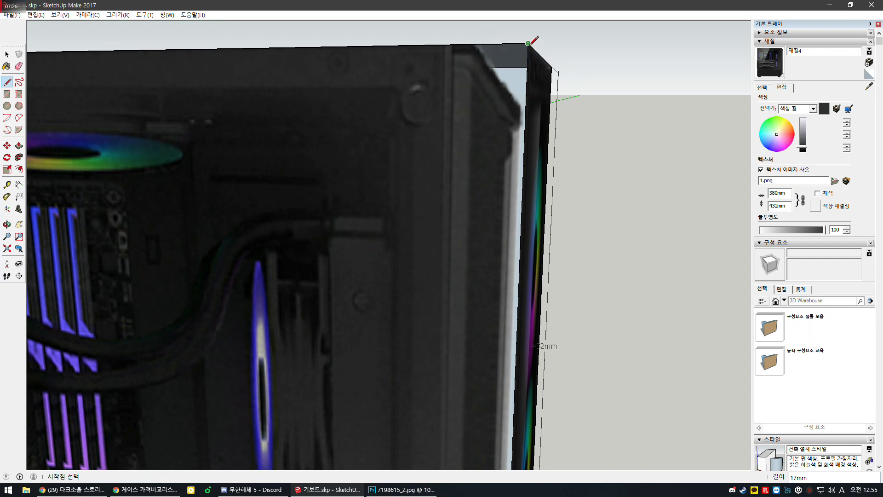
left_click(528, 43)
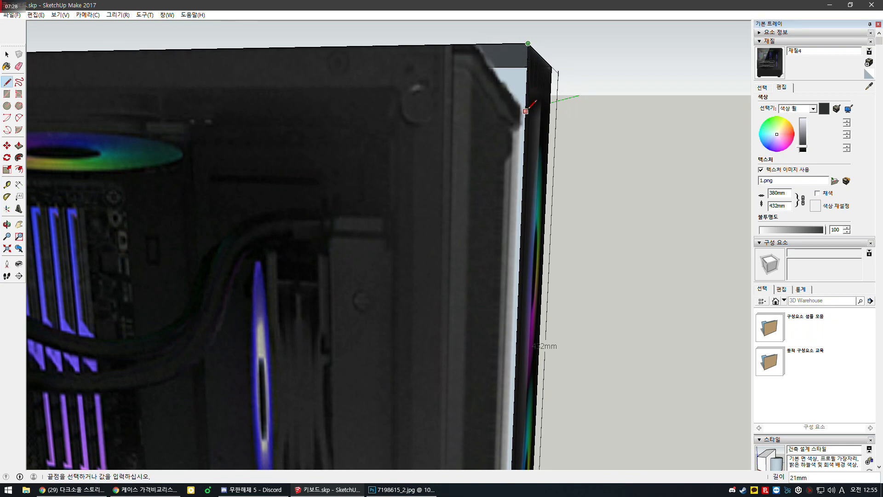
left_click(525, 111)
key("Escape")
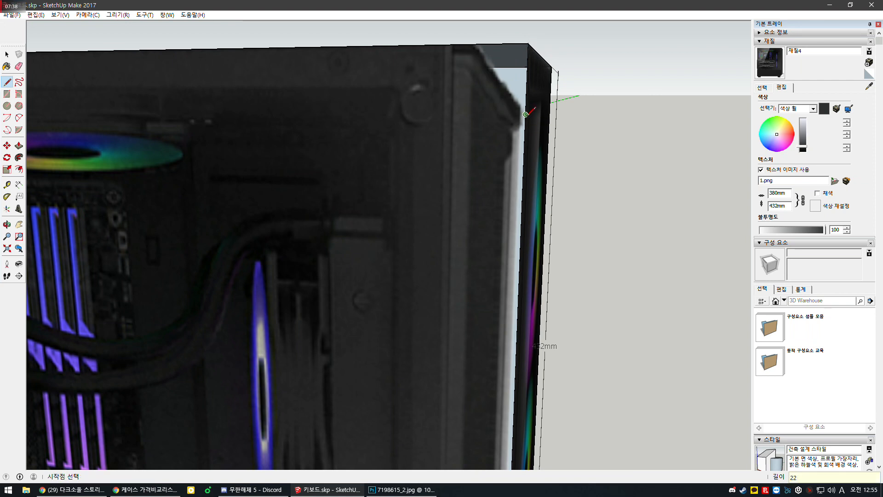
left_click(526, 114)
left_click(474, 44)
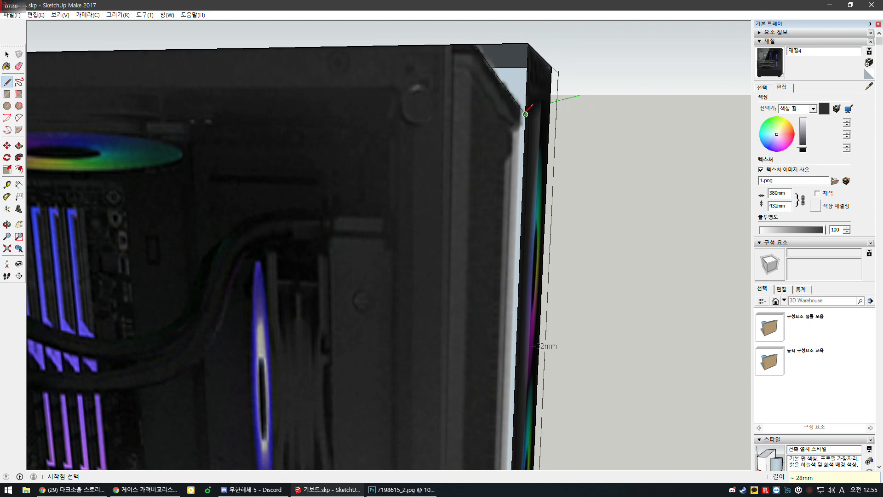
Draw a vertical line down the glass side from the top to the bottom edge, about 3 mm behind the front edge.
left_click(528, 43)
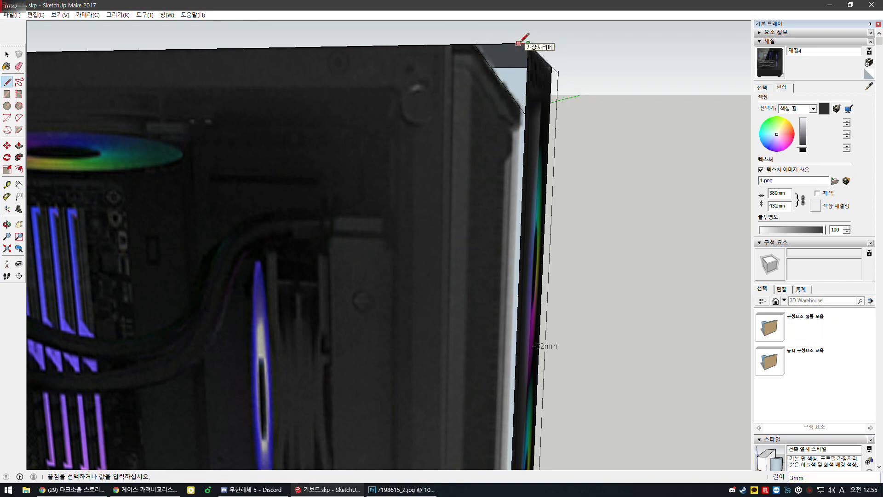
left_click(519, 44)
left_click(519, 43)
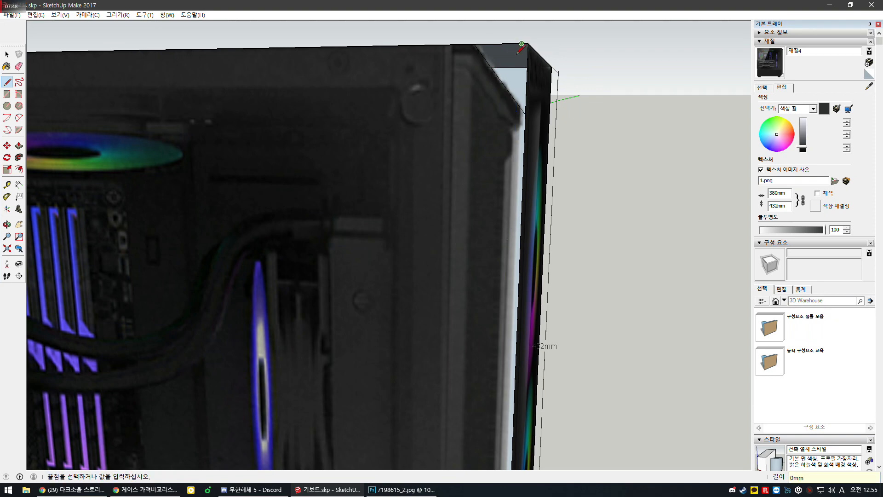
scroll(524, 44, "down", 5)
scroll(502, 269, "up", 3)
scroll(502, 272, "up", 4)
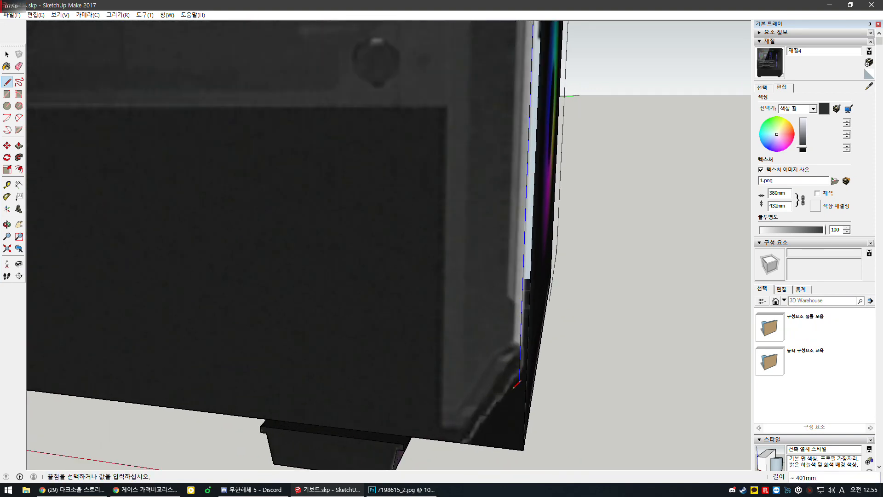
left_click(516, 448)
Mark the glass side's lower front corner and draw a slanted line down to the bottom edge, following the photo's cut corner.
scroll(529, 290, "down", 4)
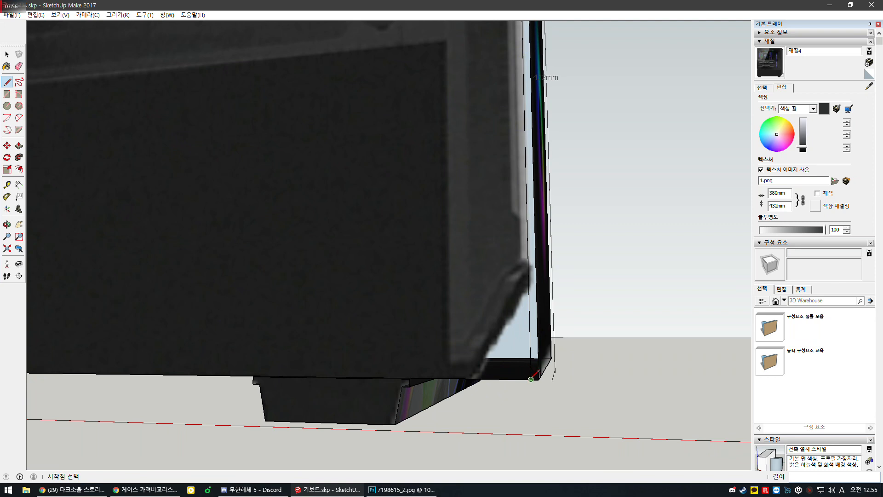
left_click(531, 379)
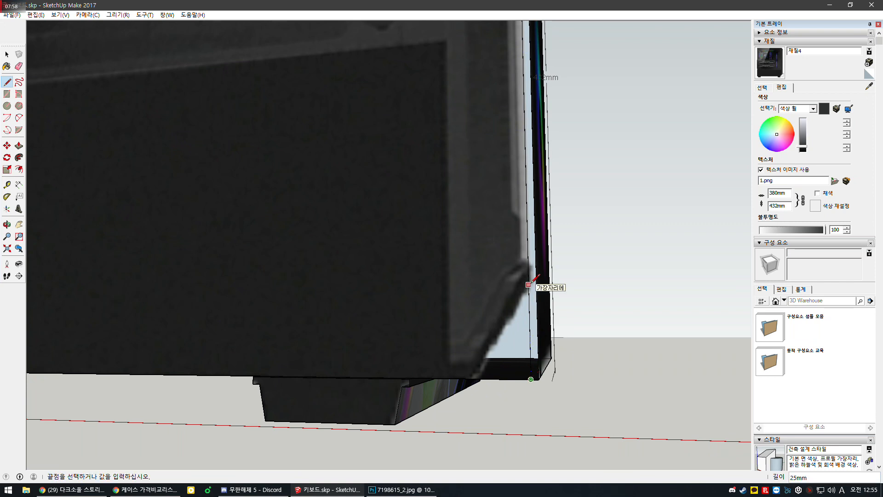
left_click(530, 284)
left_click(531, 379)
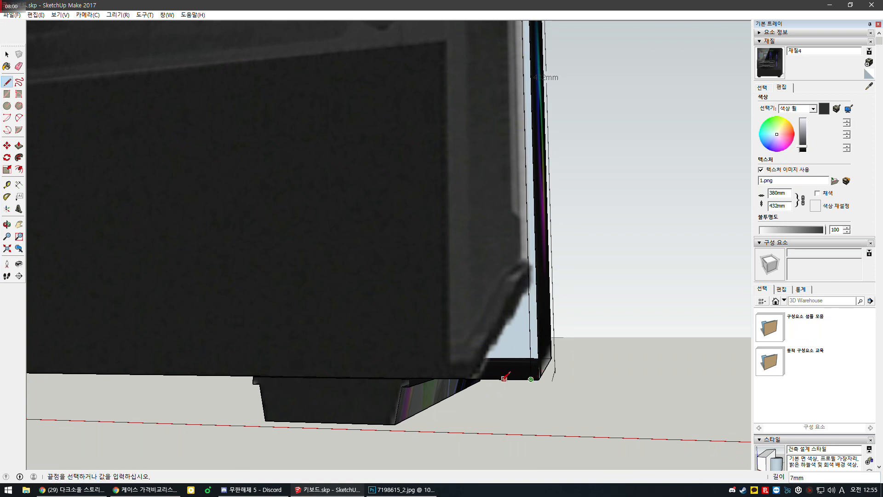
left_click(471, 379)
middle_click_drag(530, 280, 531, 227)
key("space")
Push the narrow strip along the case's front edge beside the glass side by about 2 mm.
scroll(503, 324, "down", 7)
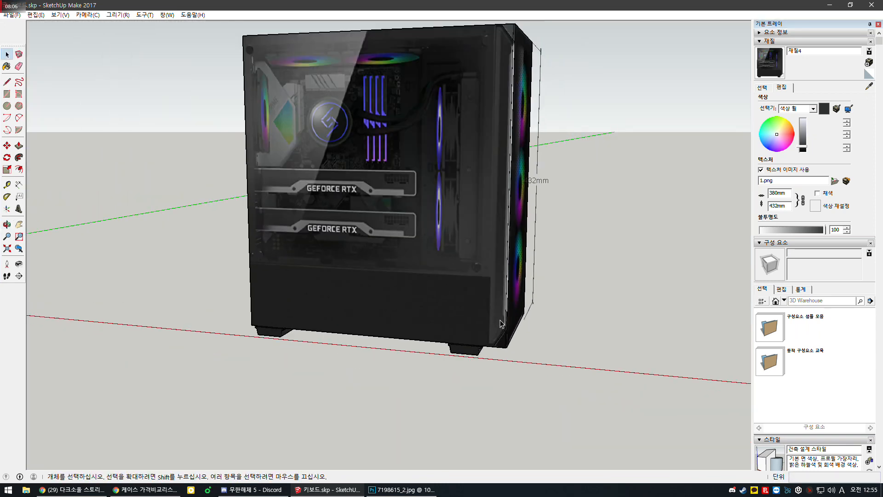
scroll(520, 121, "up", 5)
scroll(512, 184, "down", 4)
scroll(506, 300, "up", 3)
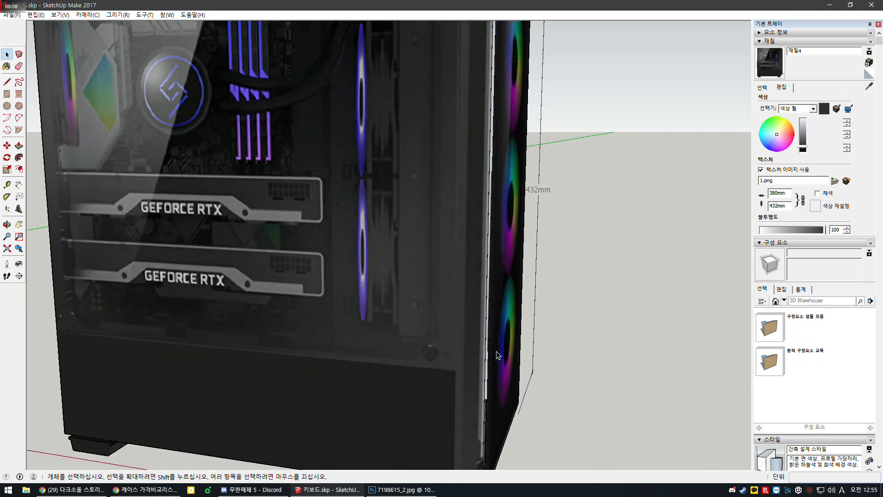
scroll(473, 325, "down", 3)
scroll(481, 359, "up", 6)
scroll(488, 389, "down", 5)
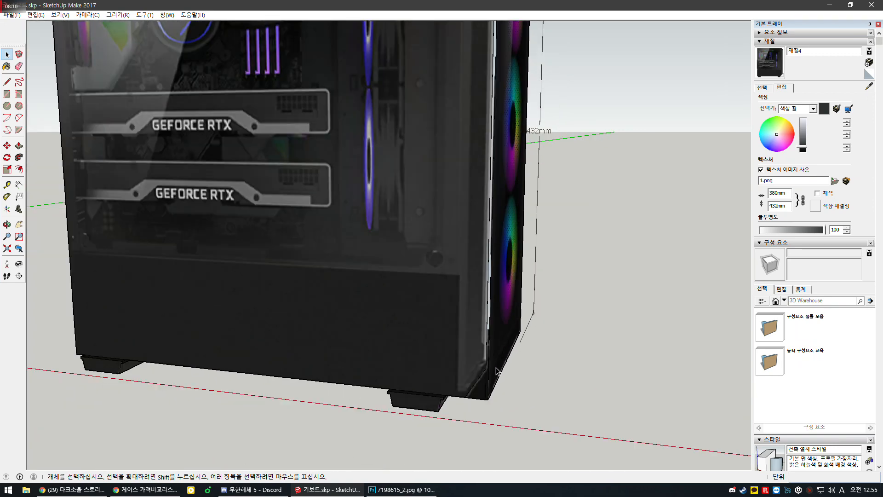
key("p")
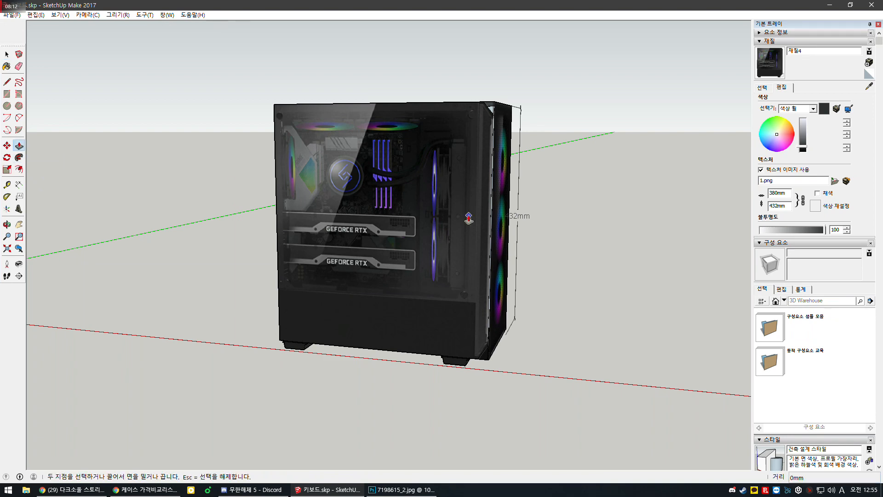
left_click(505, 203)
left_click(491, 153)
Push the glass side's upper front corner triangle 196 mm through the case to cut that corner off.
scroll(448, 151, "up", 8)
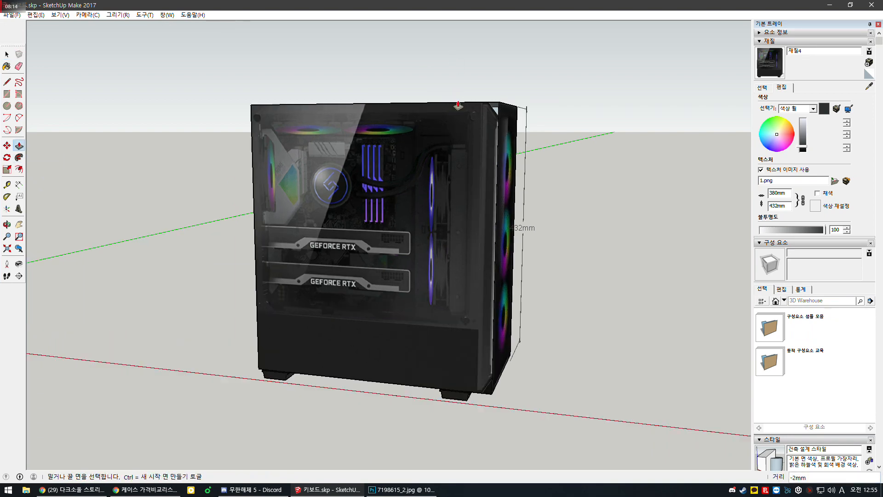
middle_click_drag(448, 151, 468, 173)
left_click(453, 131)
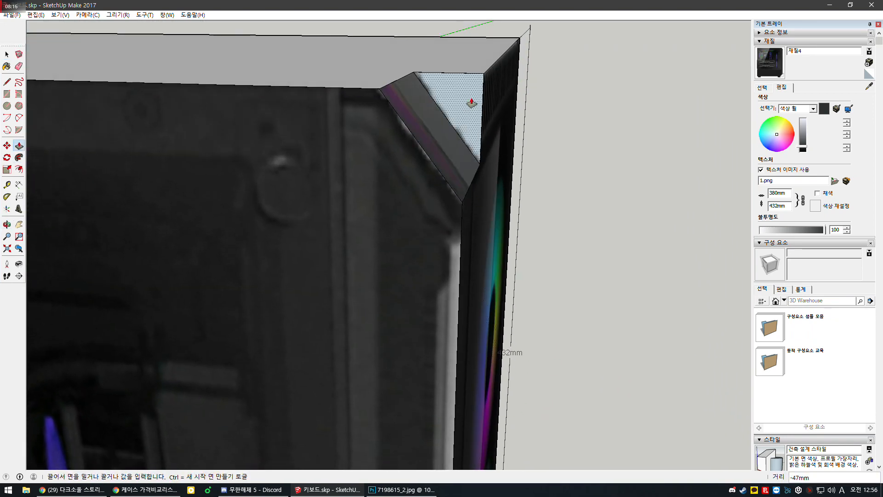
left_click(496, 40)
scroll(426, 82, "down", 10)
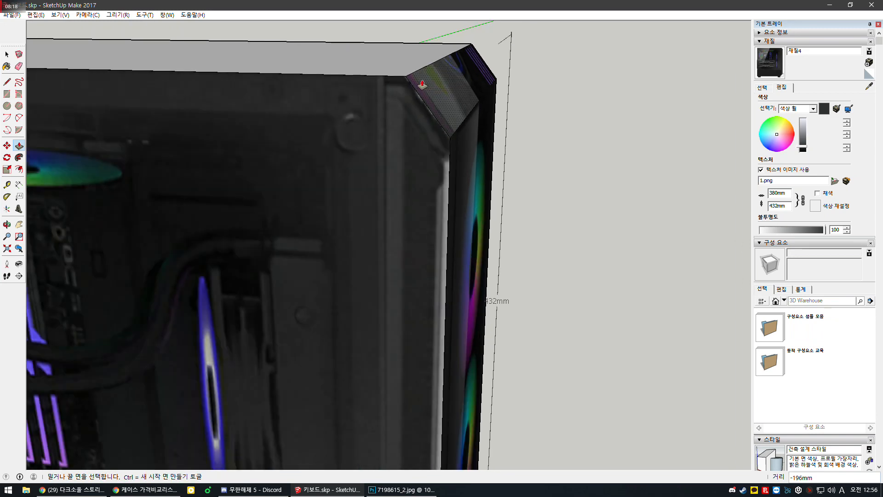
scroll(414, 455, "down", 2)
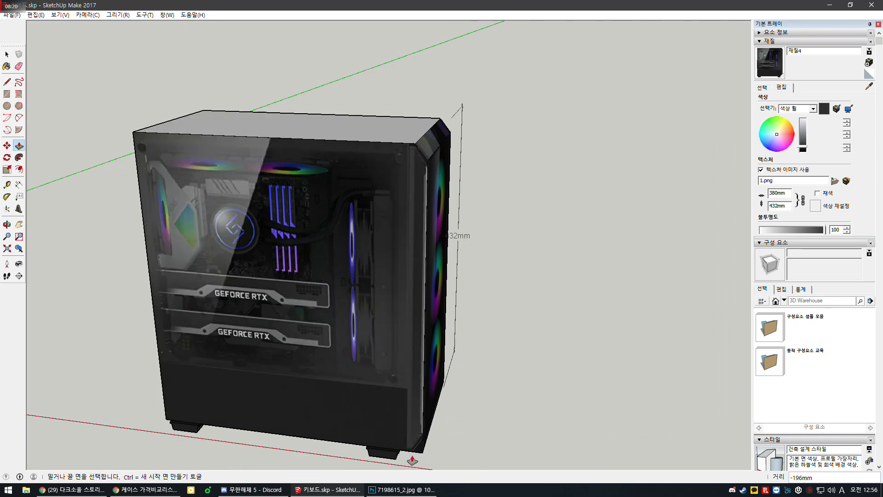
Push the glass side's lower front corner triangle 196 mm through the case to cut that corner off.
scroll(413, 453, "up", 6)
left_click(408, 441)
left_click(469, 234)
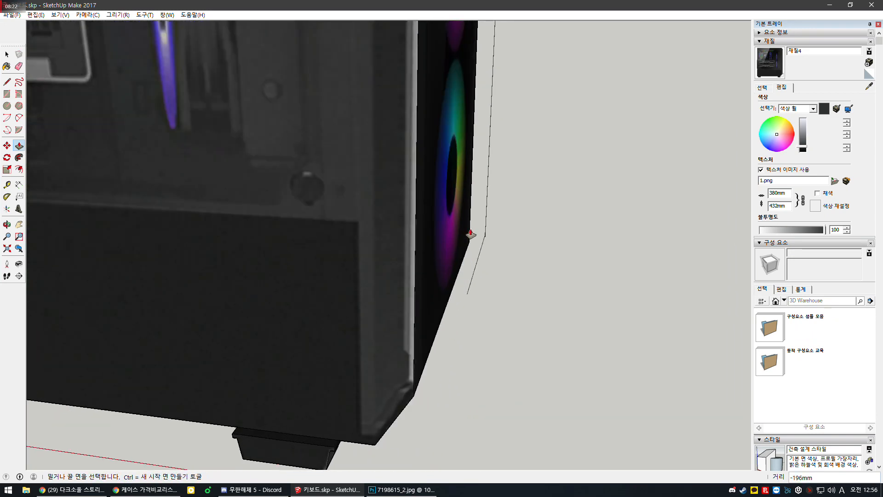
scroll(518, 279, "down", 5)
scroll(511, 102, "up", 6)
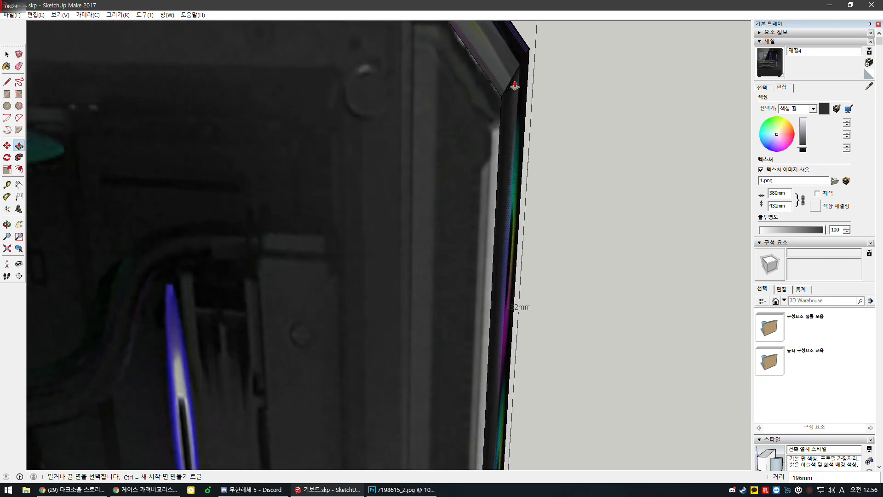
Draw a rectangle about 363 by 2 mm down the glass side's front edge, over the photo's light trim.
left_click(7, 82)
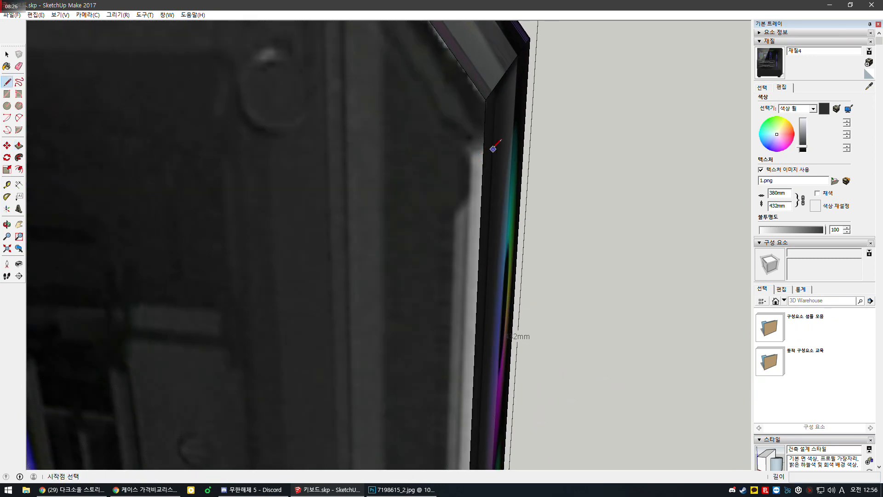
left_click(7, 94)
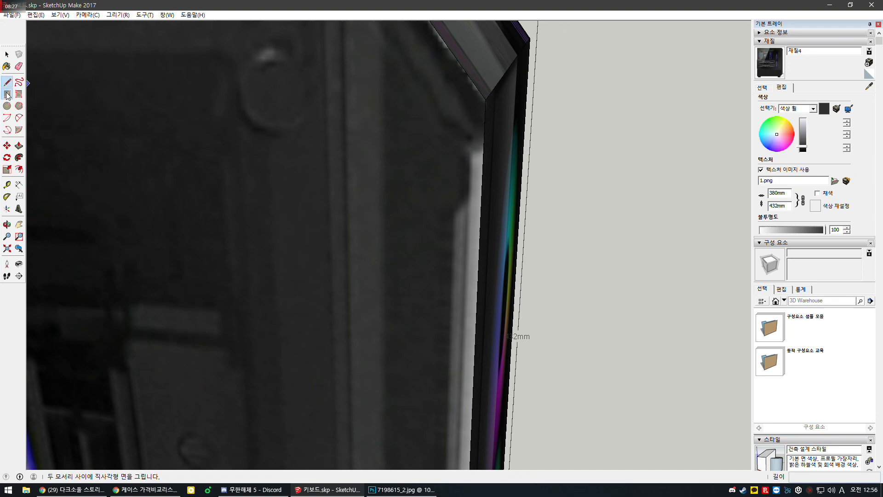
left_click(483, 146)
scroll(484, 147, "down", 6)
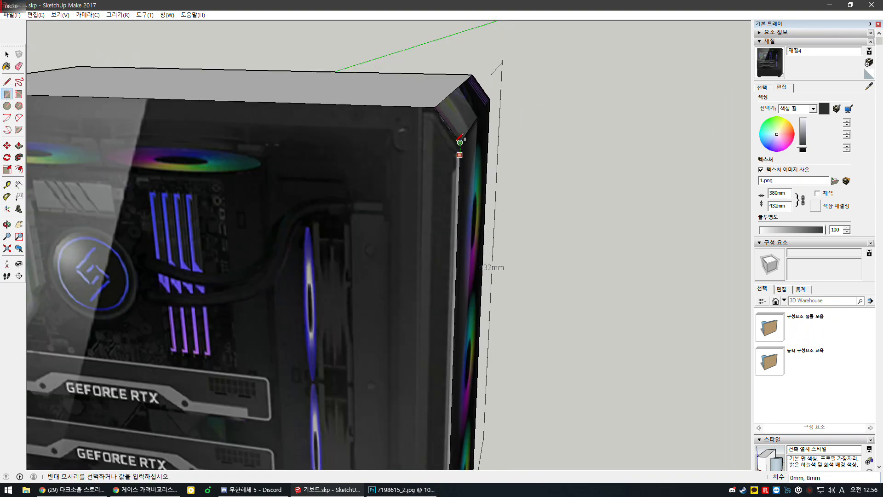
scroll(453, 426, "up", 5)
scroll(455, 427, "up", 2)
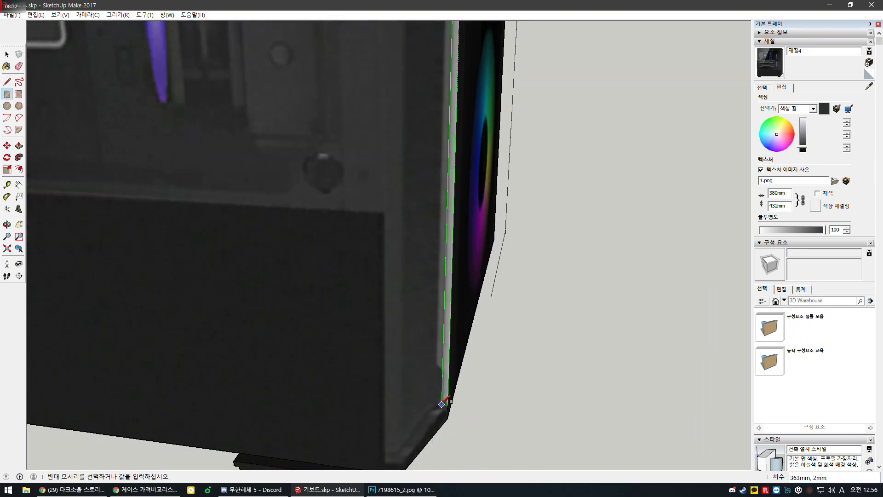
left_click(441, 405)
key("space")
Copy the thin rectangle from the glass side's front edge along the green axis to a free spot beyond the case.
scroll(437, 396, "down", 8)
scroll(439, 138, "up", 8)
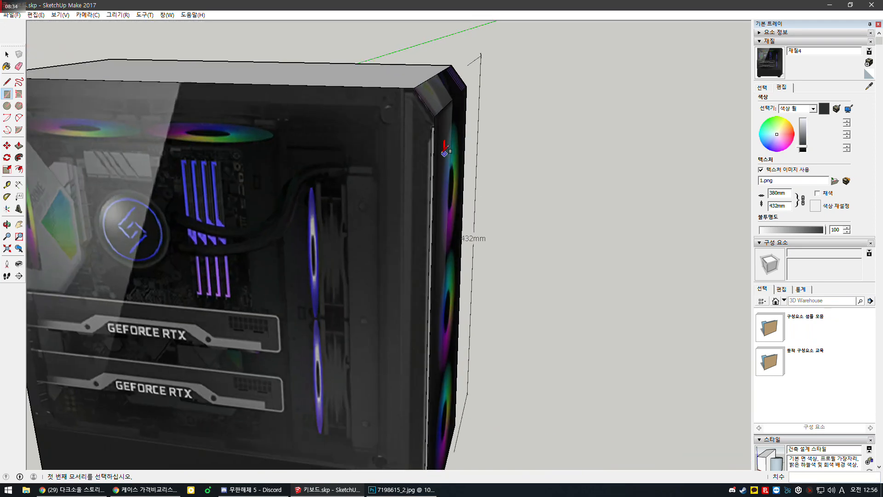
scroll(437, 134, "down", 8)
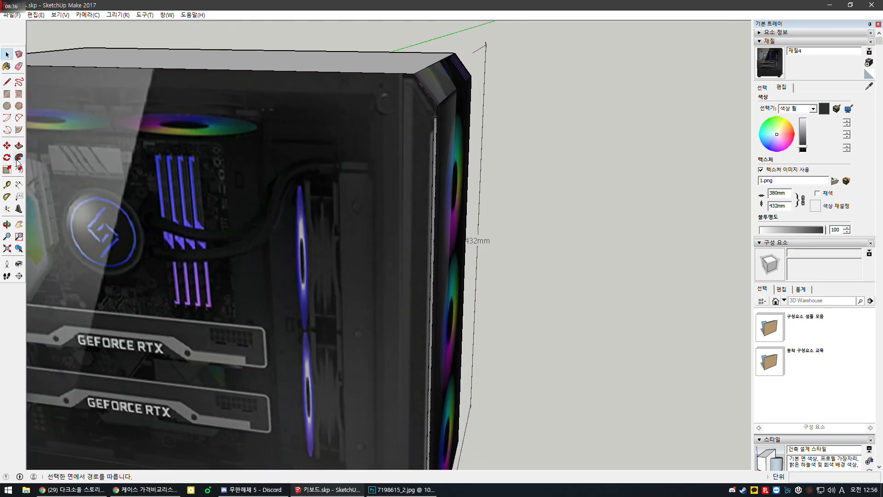
scroll(451, 316, "down", 3)
key("m")
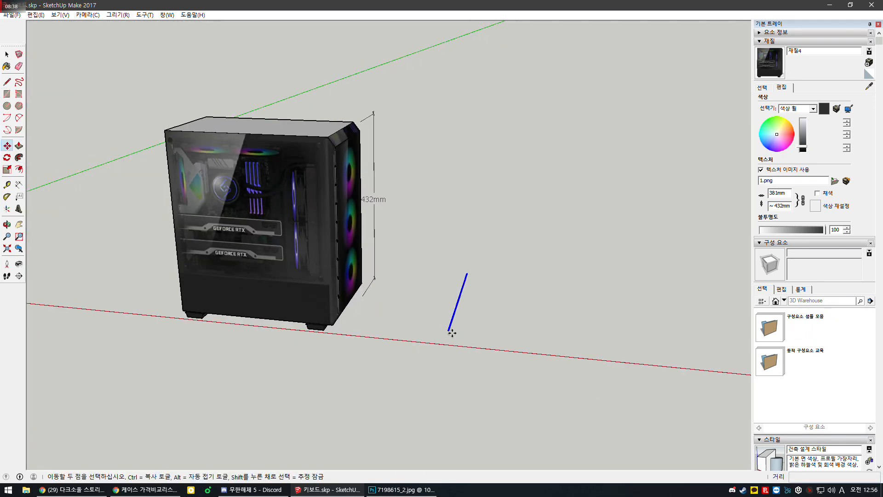
scroll(459, 310, "up", 2)
scroll(296, 95, "up", 5)
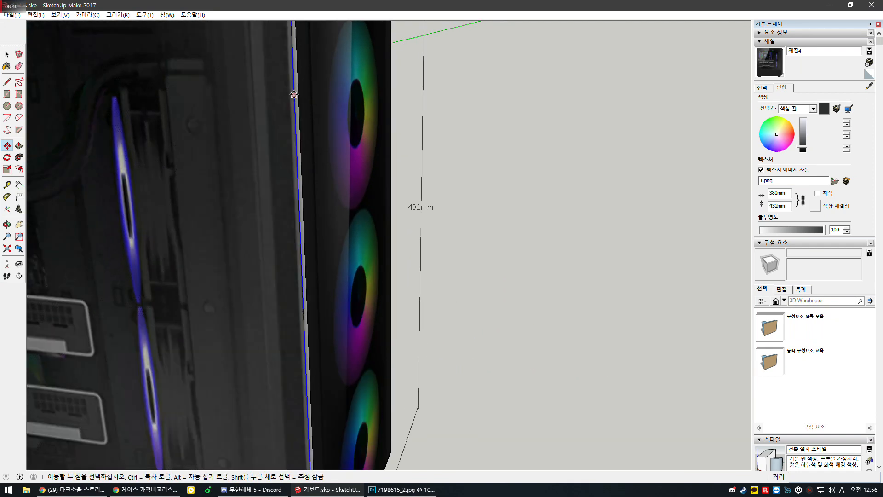
key("space")
scroll(328, 178, "down", 2)
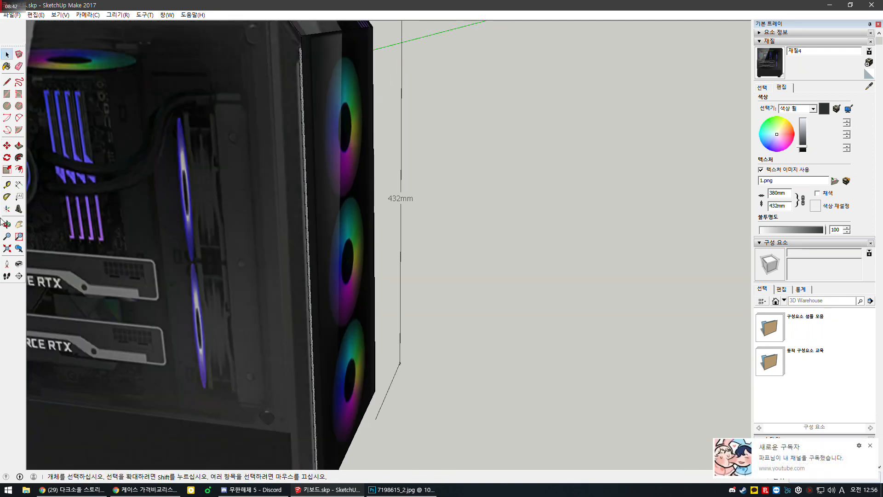
key("m")
scroll(326, 455, "down", 2)
scroll(326, 455, "up", 1)
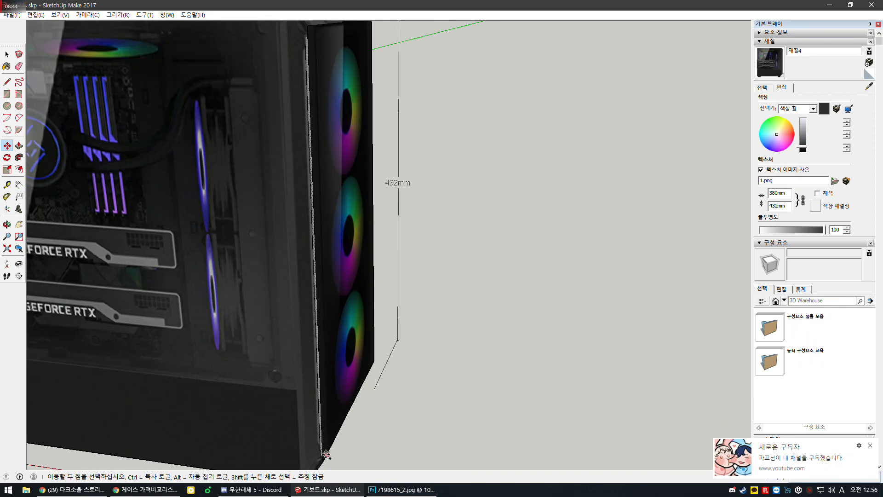
left_click(322, 457)
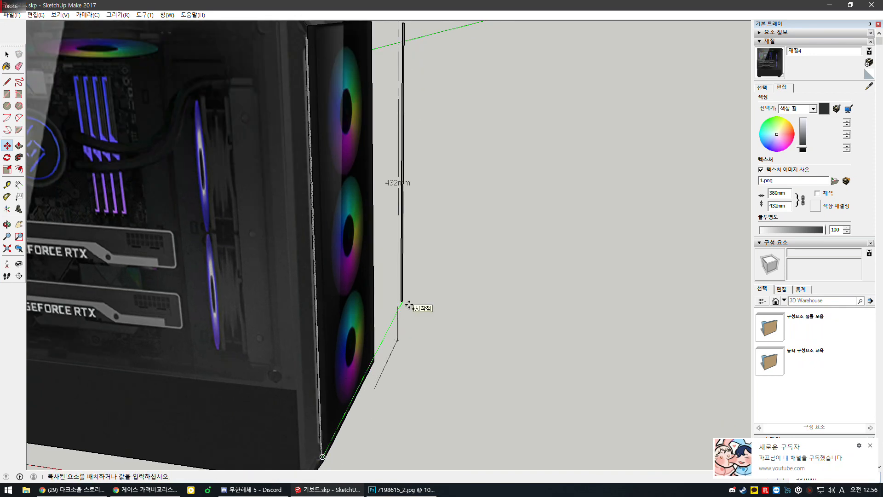
scroll(312, 129, "down", 3)
scroll(299, 124, "up", 5)
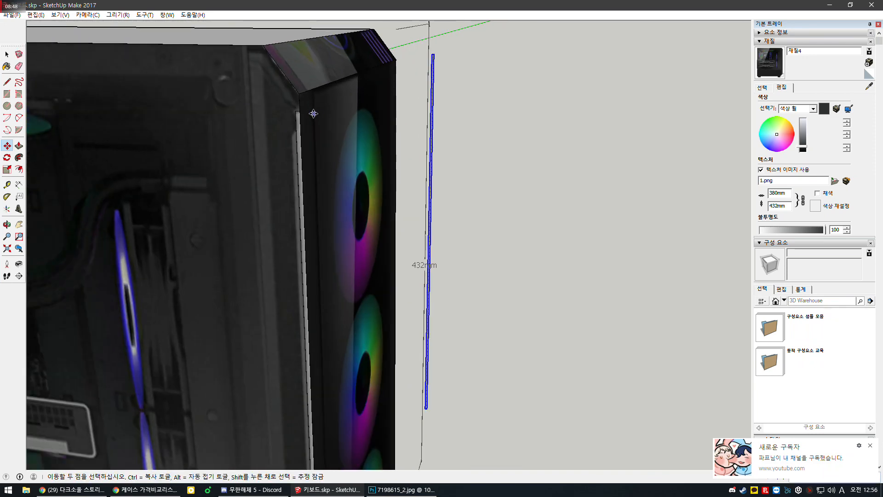
key("space")
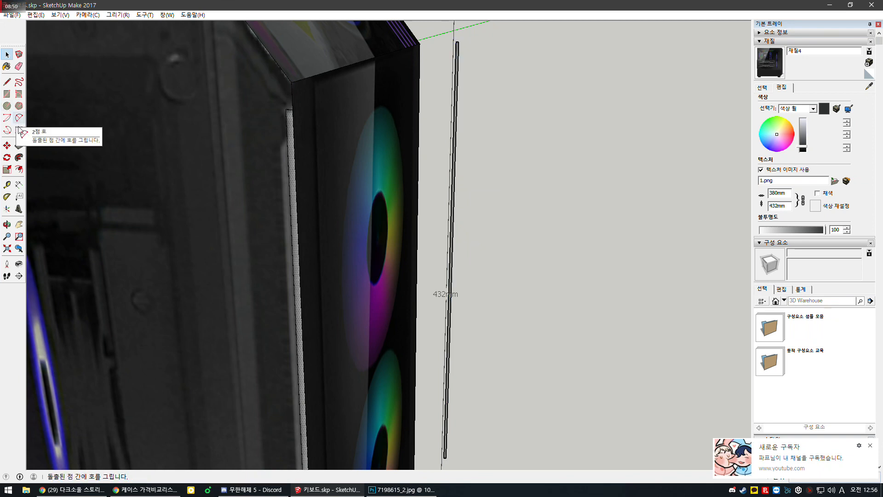
Push the thin strip on the glass side's front edge through the case's full width to the opposite side.
left_click(18, 145)
left_click(294, 148)
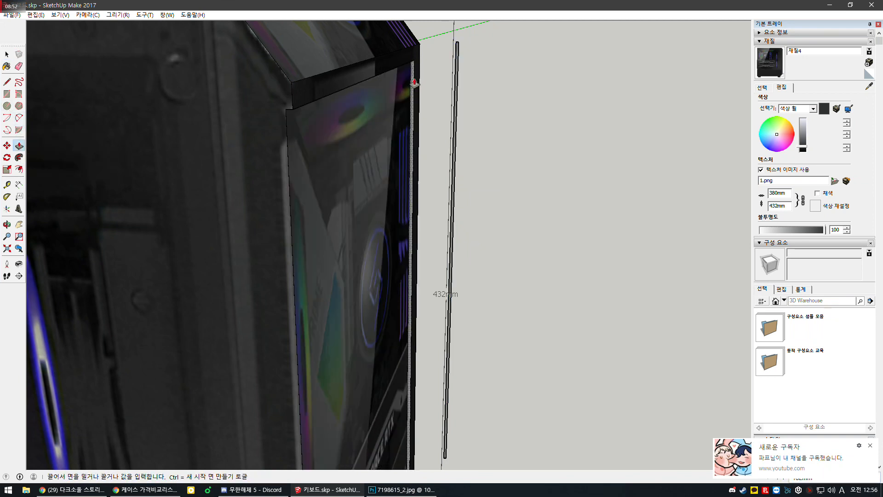
left_click(420, 59)
scroll(397, 126, "down", 3)
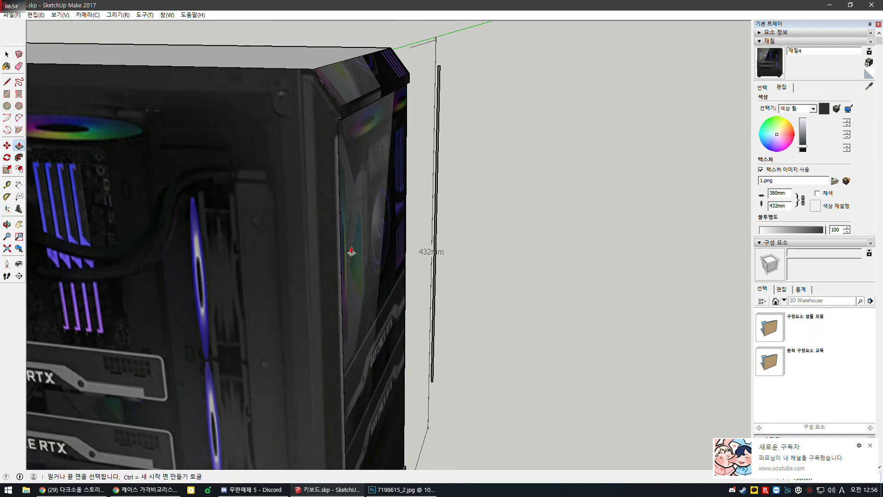
scroll(341, 215, "up", 3)
key("space")
scroll(373, 184, "down", 2)
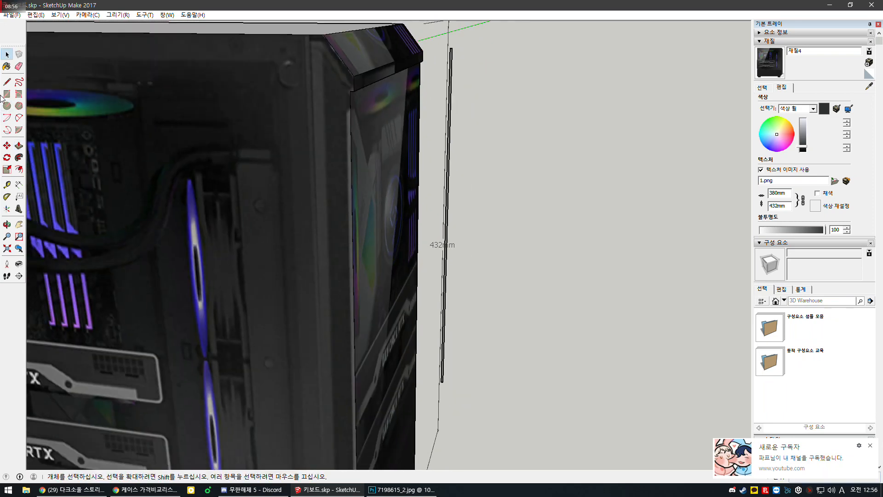
Draw a second narrow rectangle down the recessed front edge of the glass side, spanning the photo's light trim from top to bottom.
key("r")
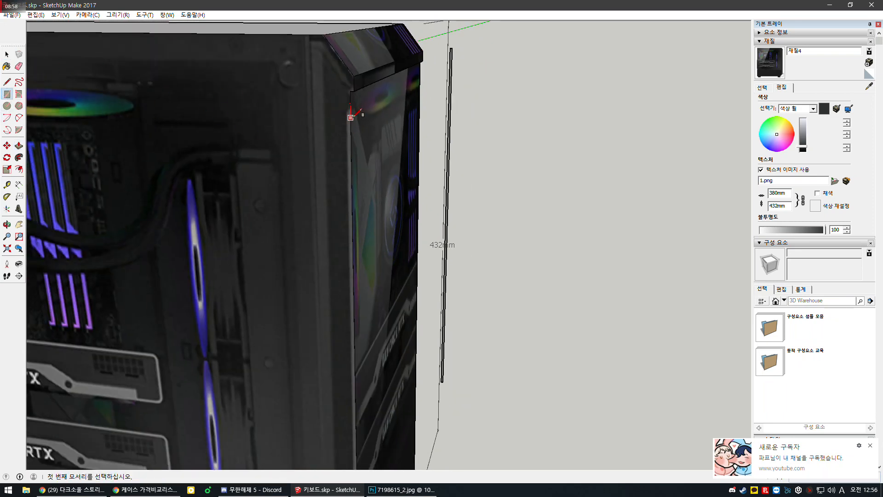
scroll(351, 115, "up", 4)
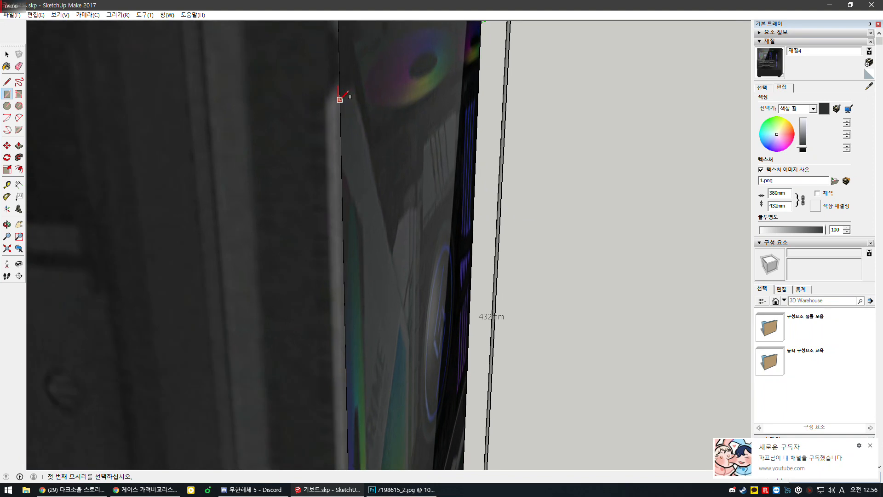
left_click(340, 98)
scroll(460, 138, "down", 5)
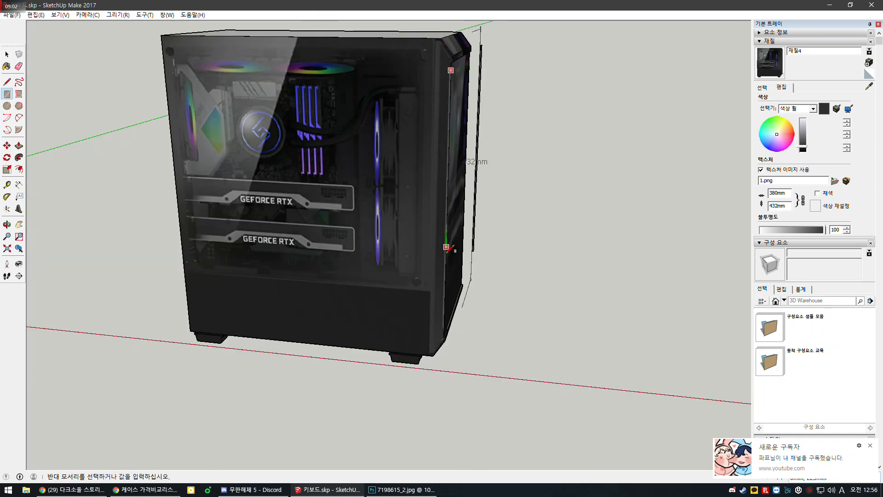
scroll(449, 335, "up", 4)
scroll(449, 334, "up", 3)
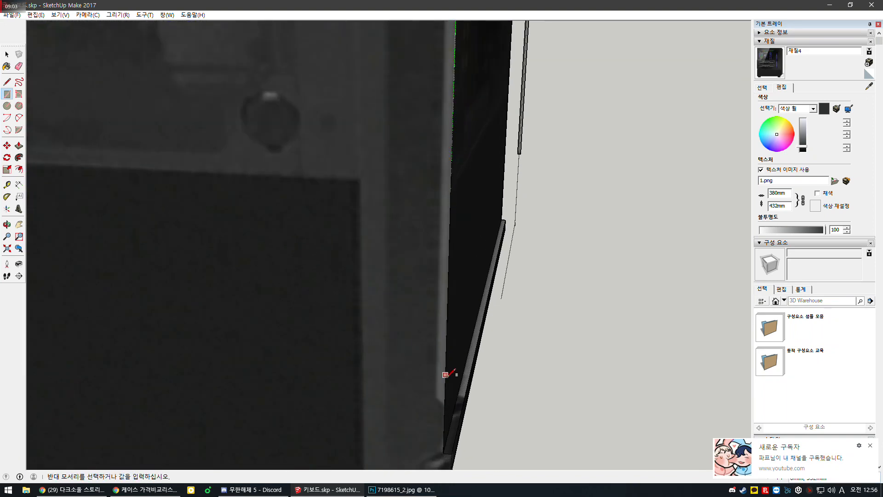
left_click(436, 400)
Draw a diagonal line across the lower end of the narrow front-edge strip and erase the strip's square end edge.
key("l")
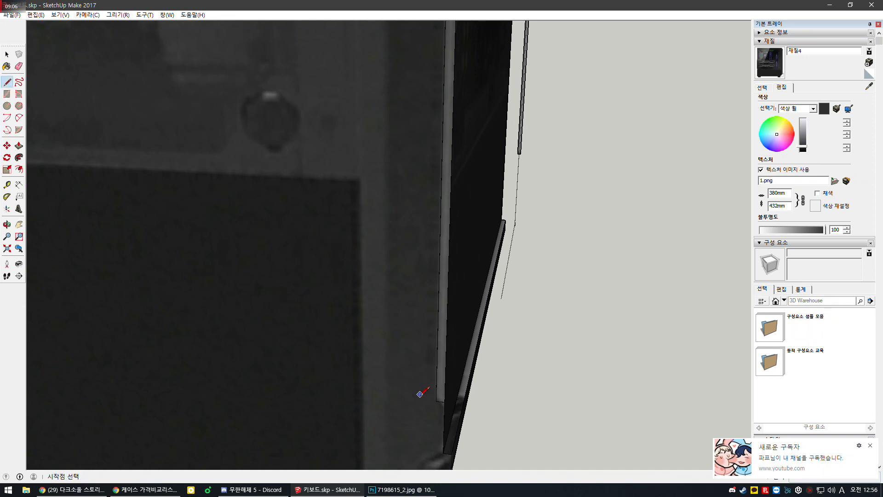
left_click(437, 401)
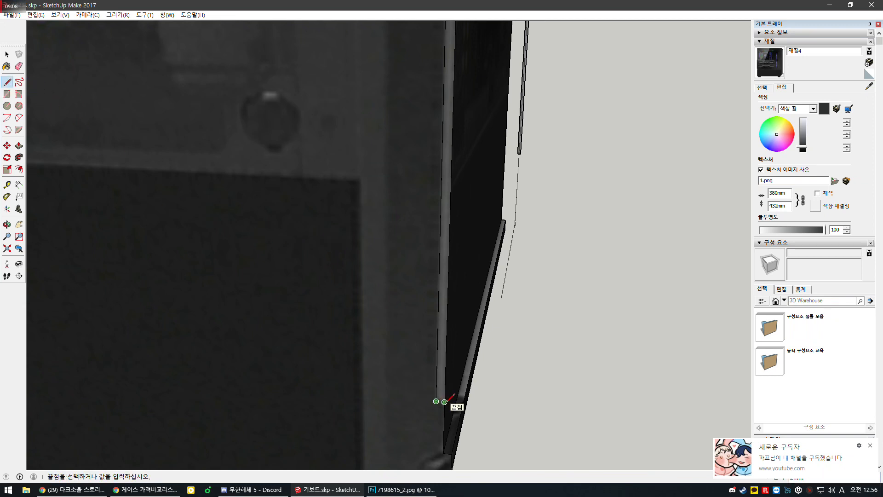
left_click(446, 402)
left_click(445, 401)
left_click(444, 408)
left_click(445, 409)
left_click(438, 402)
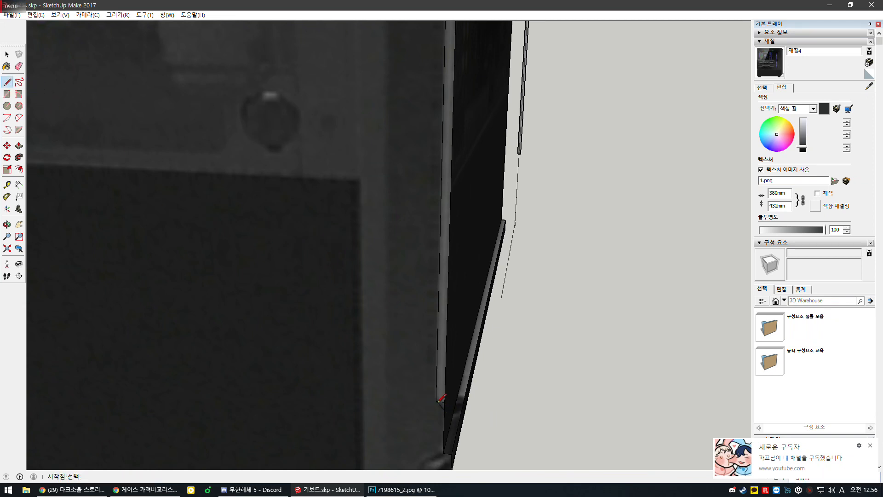
key("e")
scroll(446, 398, "down", 5)
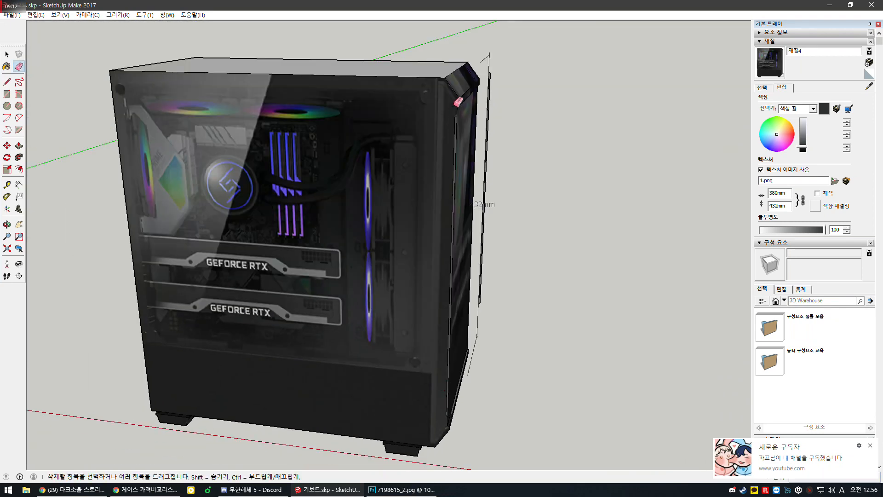
Draw a matching diagonal line at the strip's upper end and erase the short horizontal edge beneath it.
scroll(463, 106, "up", 5)
key("l")
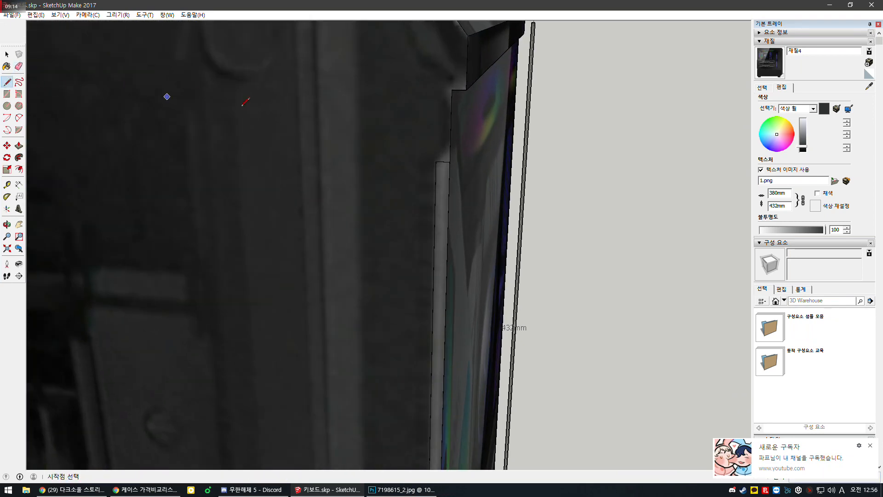
left_click(449, 161)
left_click(450, 150)
left_click(450, 150)
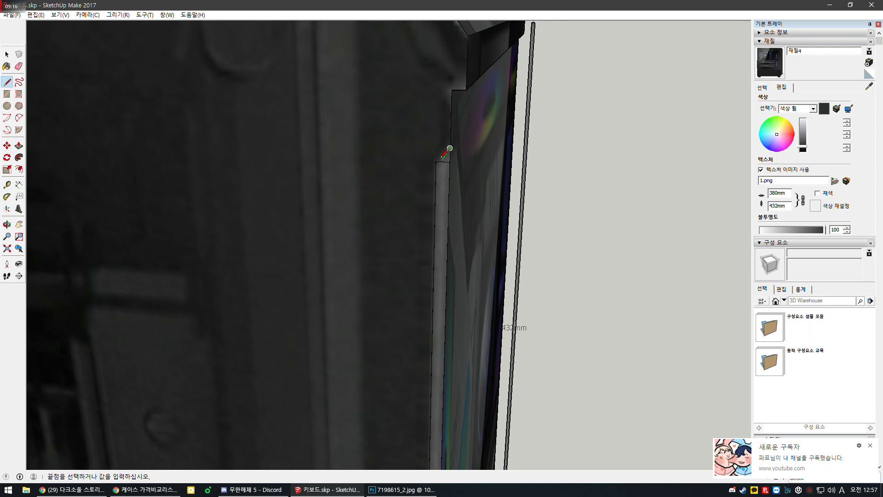
left_click(436, 161)
key("e")
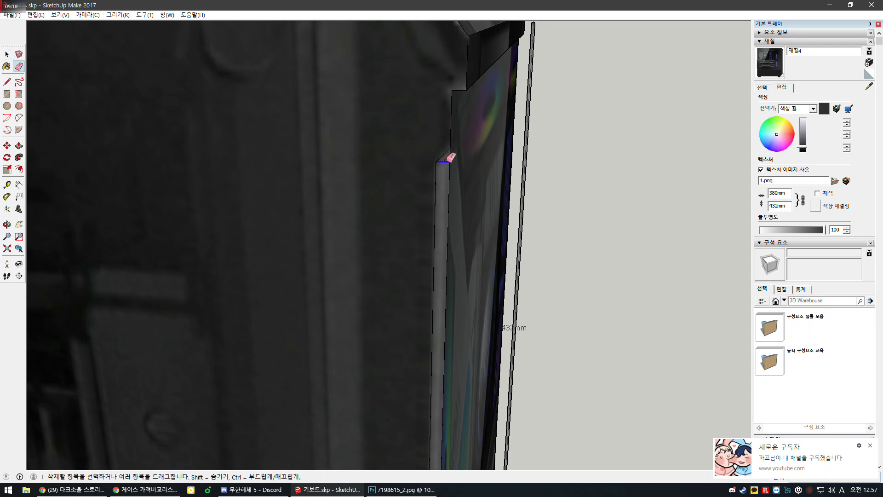
left_click(449, 161)
Push the angled-end strip on the glass side's front edge through the case's full width to the opposite side.
key("p")
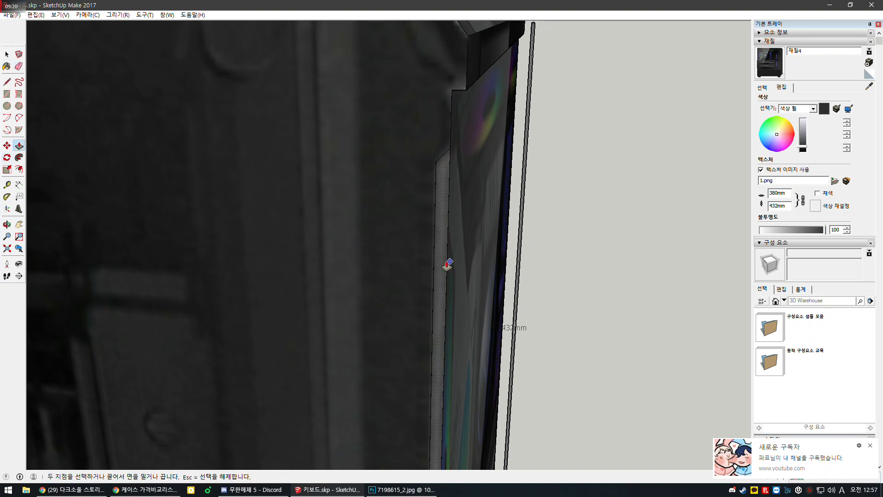
left_click(447, 265)
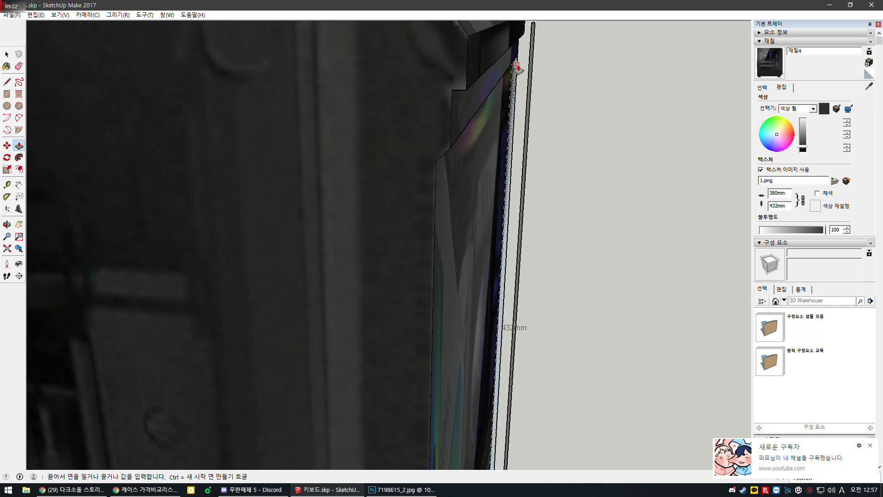
left_click(517, 67)
scroll(473, 82, "down", 10)
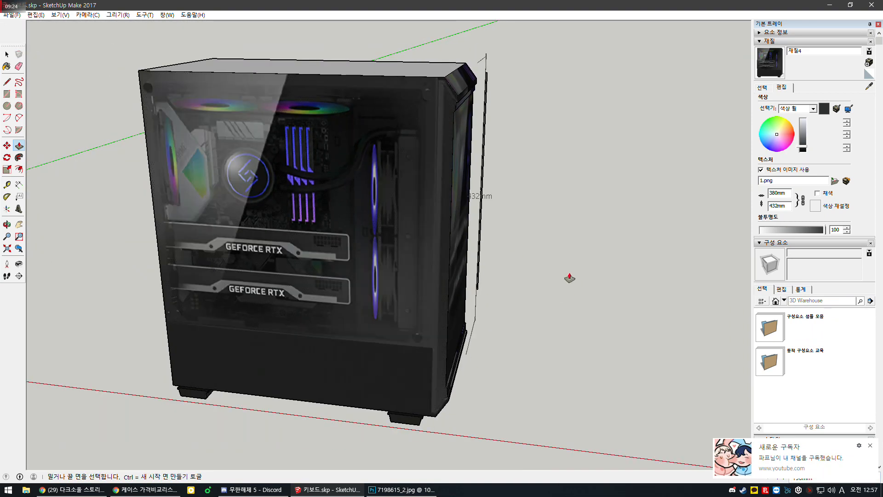
Copy the end profile of the case's front foot and paste it on the red axis in front of the case.
scroll(339, 194, "down", 3)
middle_click_drag(300, 238, 426, 132)
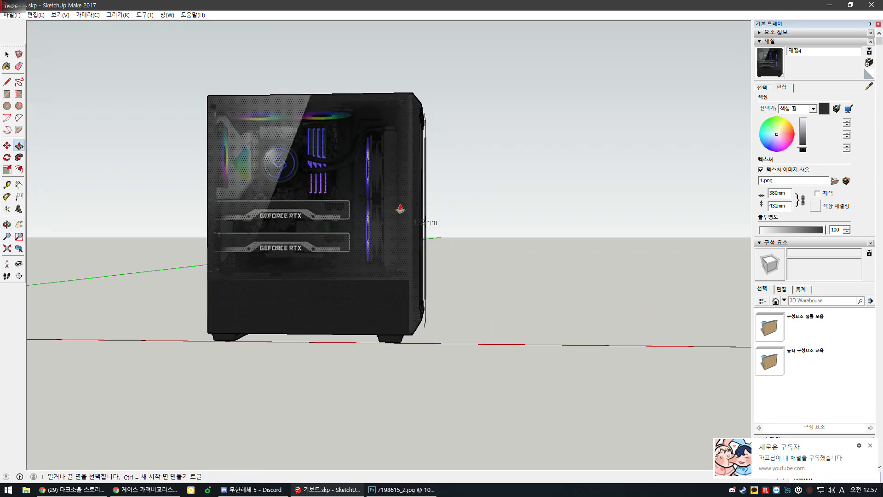
middle_click_drag(411, 230, 361, 258)
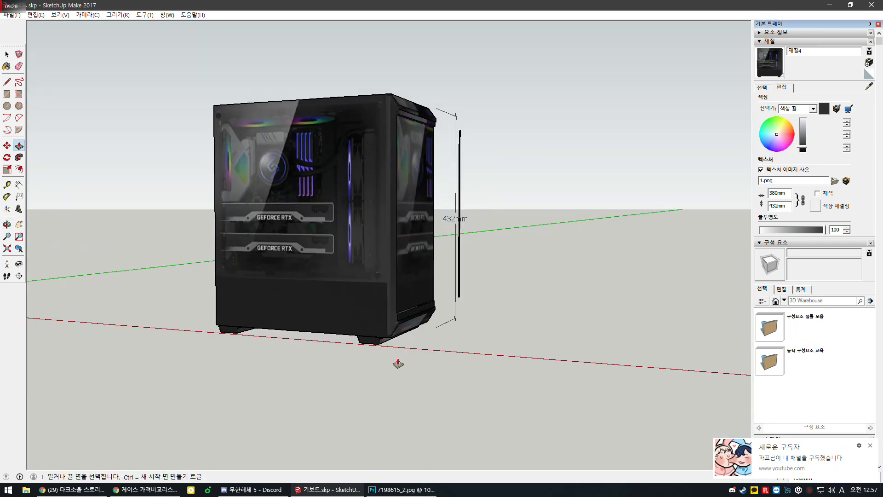
scroll(398, 363, "up", 5)
middle_click_drag(484, 221, 418, 351)
scroll(419, 322, "up", 4)
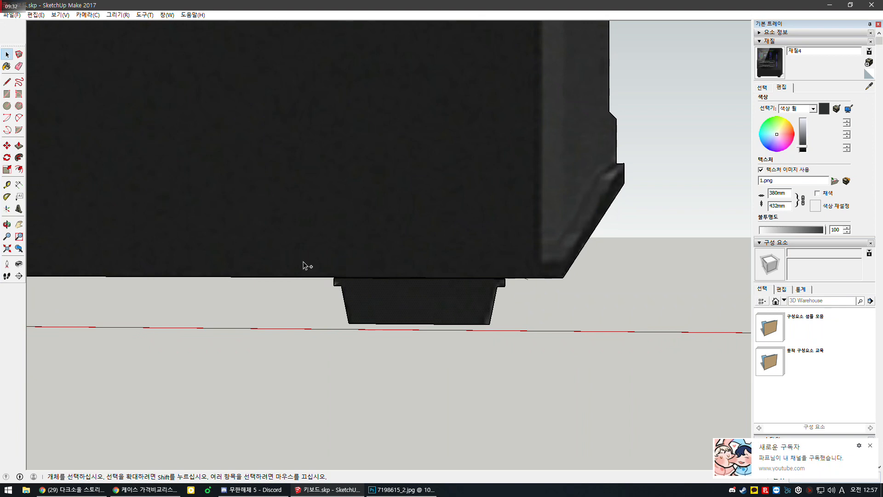
scroll(303, 265, "down", 4)
key("ctrl+v")
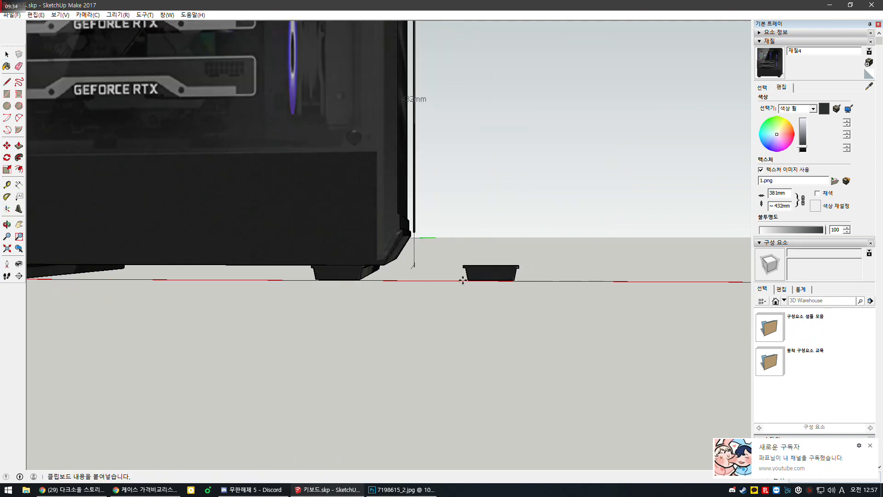
left_click(458, 281)
middle_click_drag(429, 286, 457, 420)
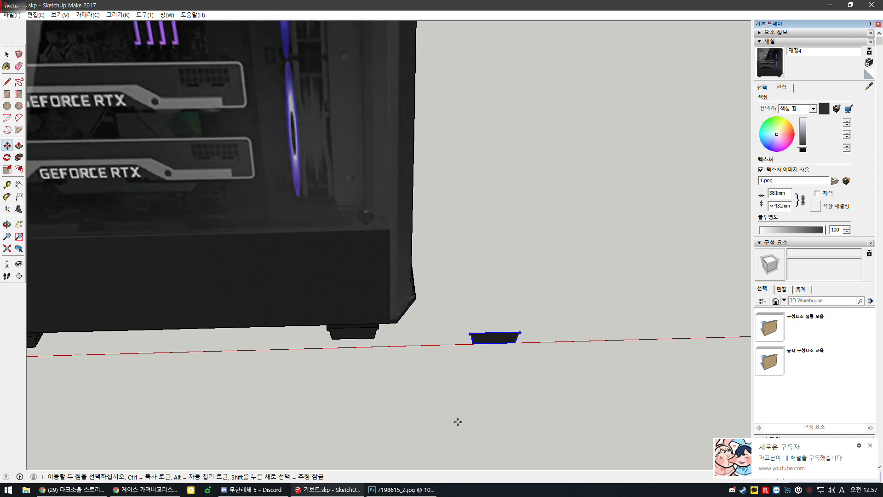
left_click(7, 81)
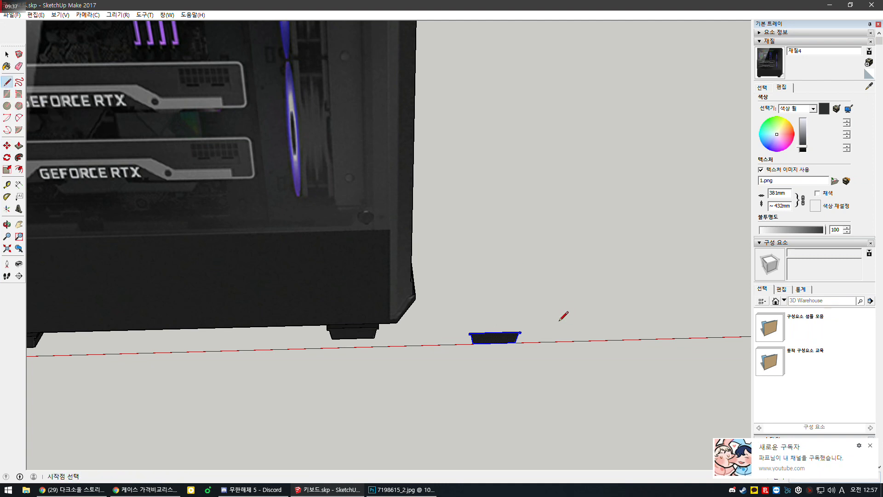
left_click(495, 331)
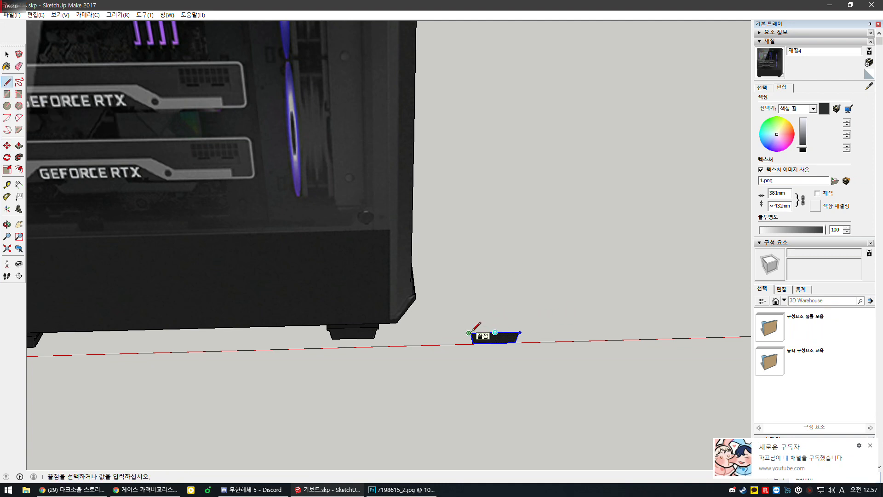
key("space")
key("c")
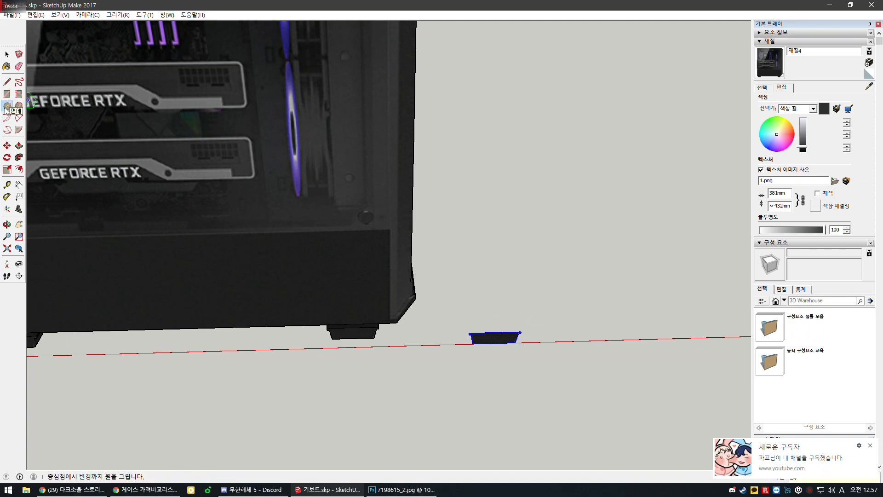
left_click(868, 448)
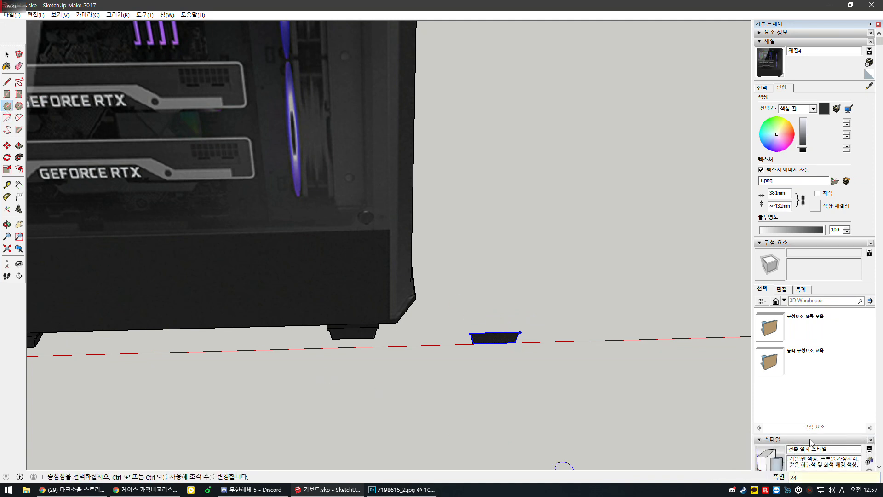
left_click(495, 332)
middle_click_drag(560, 342, 527, 227)
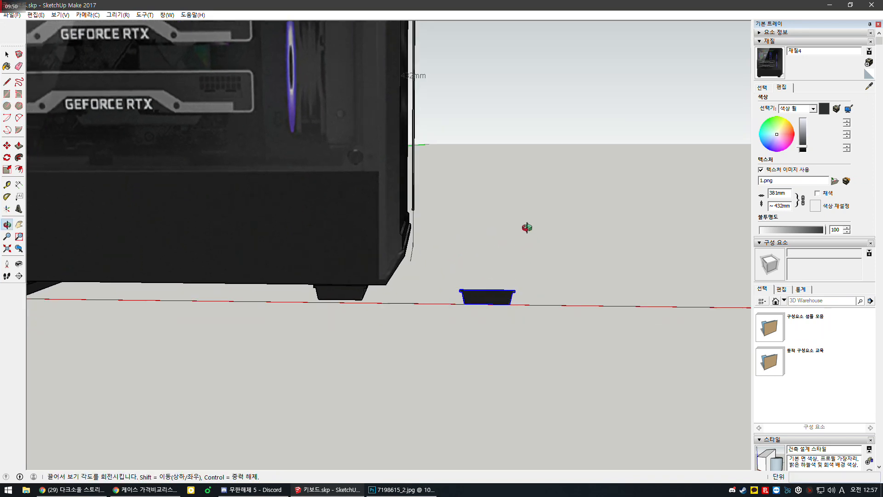
key("Escape")
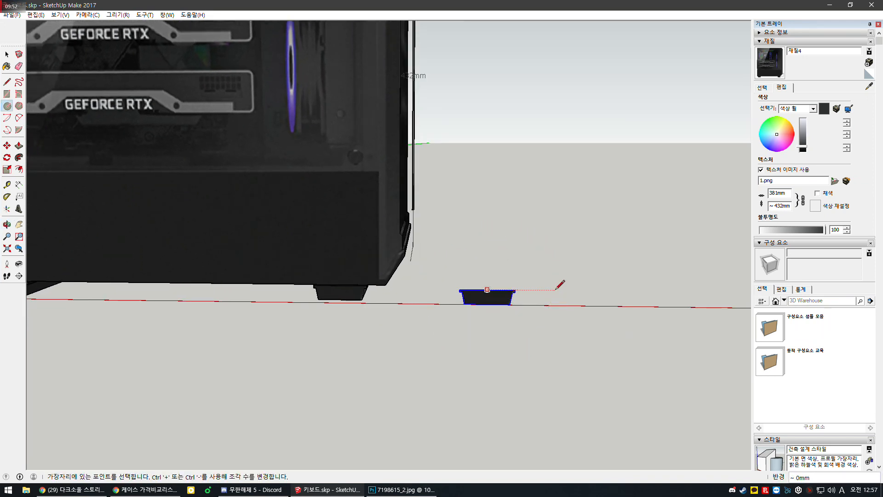
middle_click_drag(498, 289, 485, 354)
key("Escape")
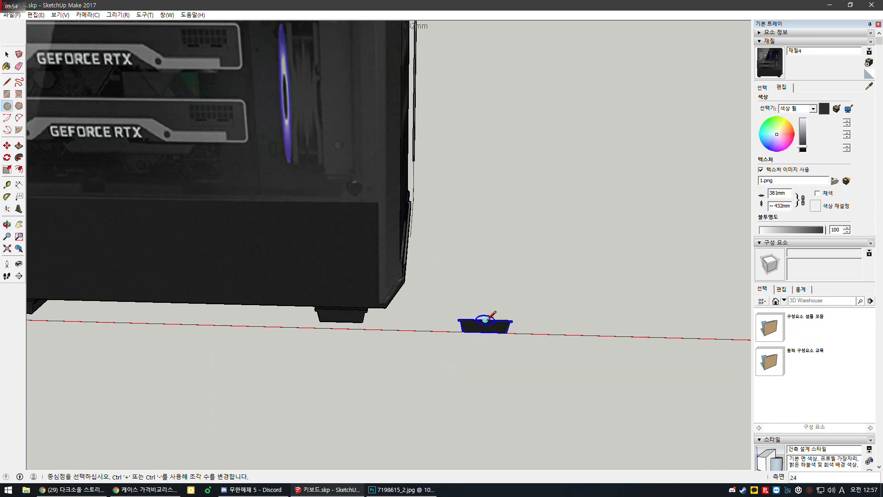
Draw a horizontal circle centred on the pasted foot profile's top edge, wider than the profile, and delete its face to keep the outline.
left_click(485, 319)
left_click(524, 322)
key("space")
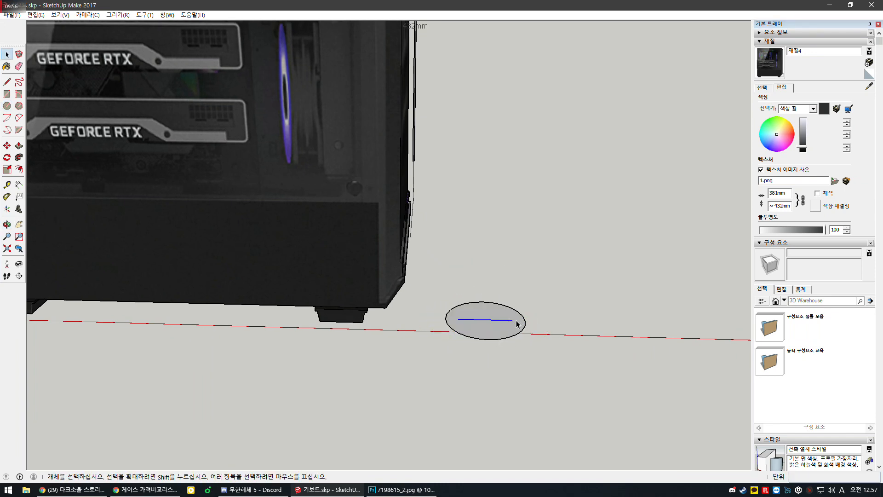
left_click(517, 324)
key("Delete")
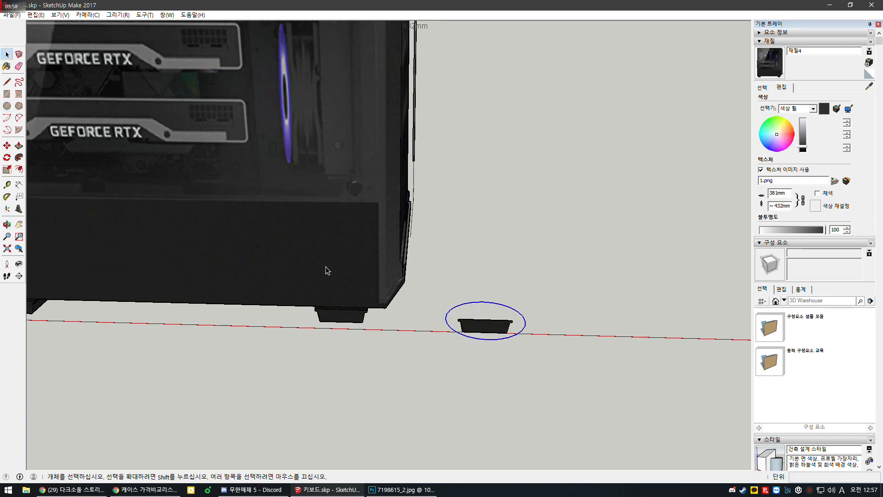
Sweep the foot profile around the circle with Follow Me to form a round foot.
left_click(18, 159)
left_click(488, 328)
key("space")
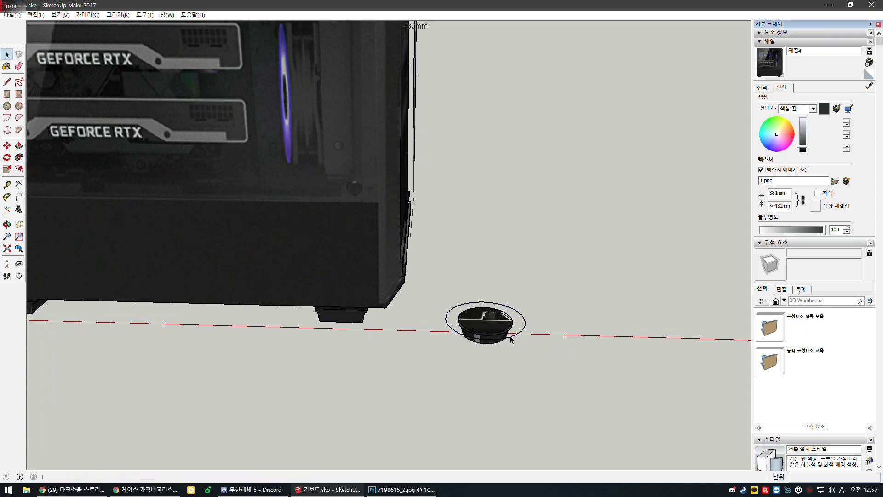
Select the whole round foot and make it a group.
middle_click_drag(497, 327, 285, 282)
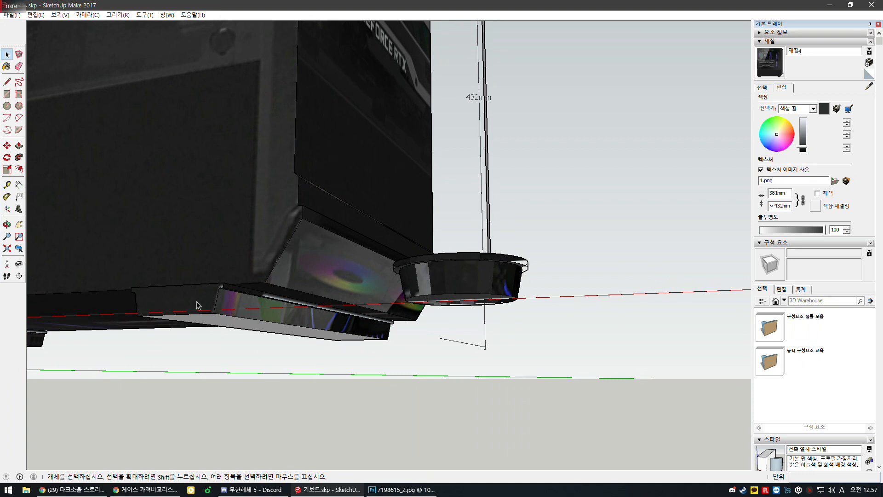
right_click(448, 279)
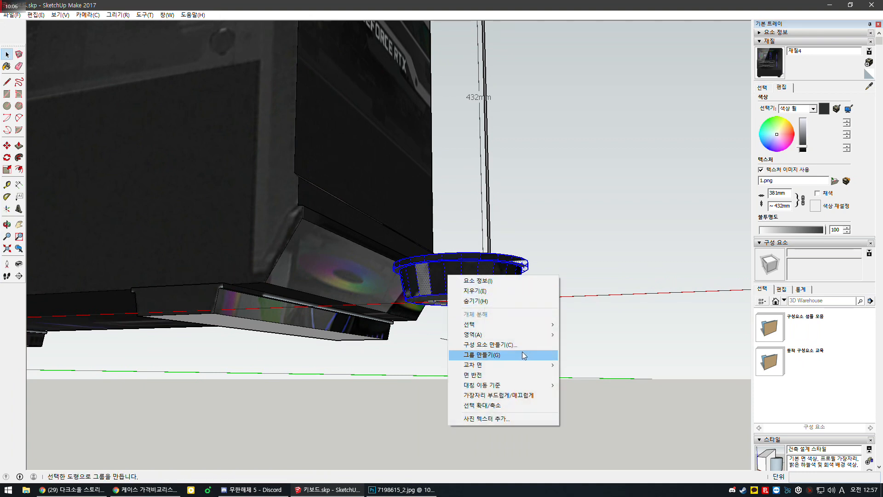
left_click(524, 355)
Paint all faces inside the round foot group with the dark M08 material and close the group.
left_click(764, 89)
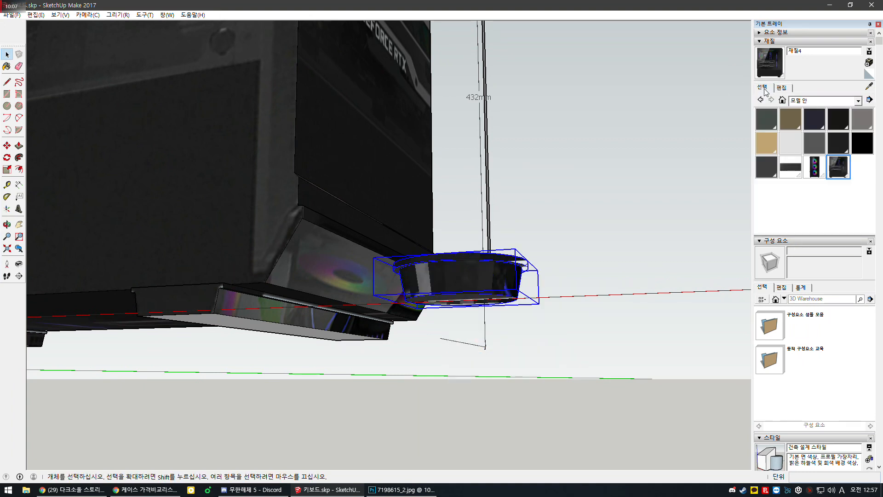
left_click(844, 145)
key("space")
double_click(473, 280)
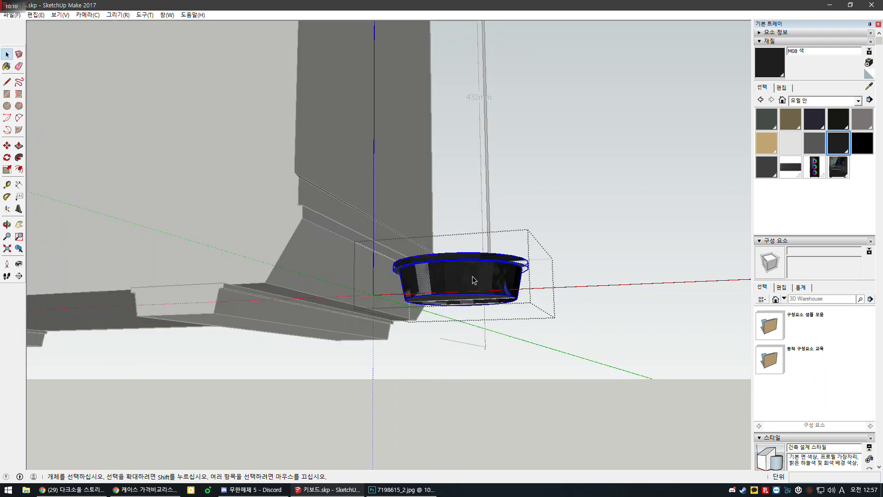
key("b")
key("space")
scroll(529, 276, "down", 4)
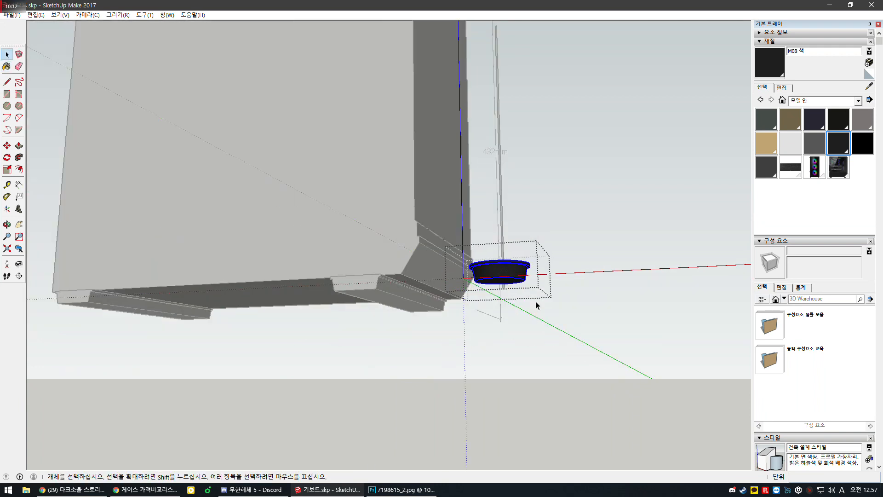
left_click(545, 354)
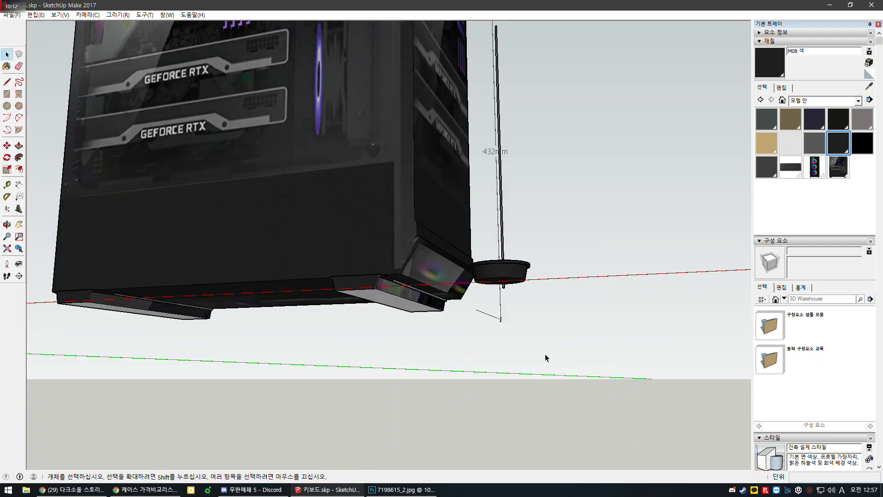
Move the round foot group about 130 mm onto the glass-side end of the case's front foot bar, aligning their top edges.
left_click(7, 145)
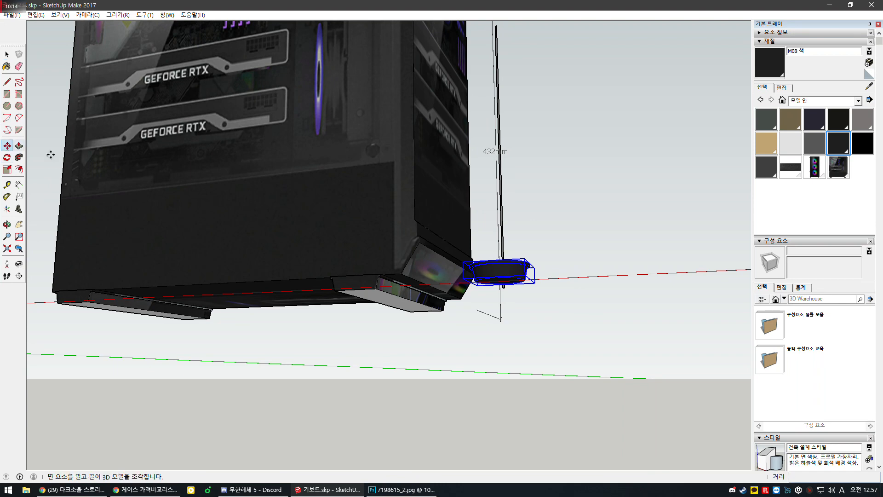
left_click(490, 259)
scroll(460, 255, "up", 4)
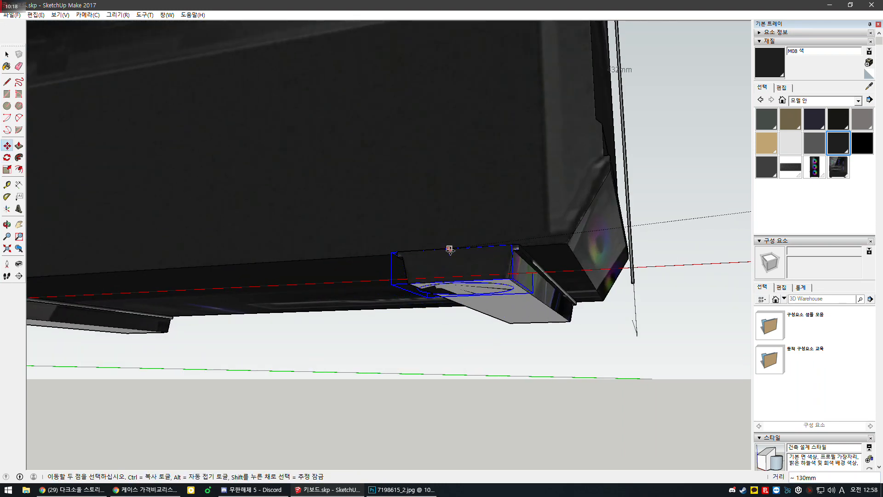
left_click(453, 248)
middle_click_drag(492, 272, 347, 251)
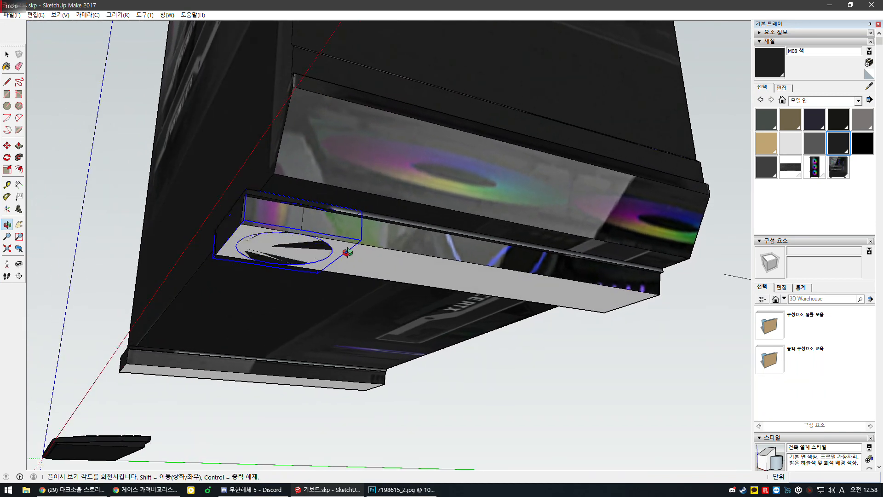
key("space")
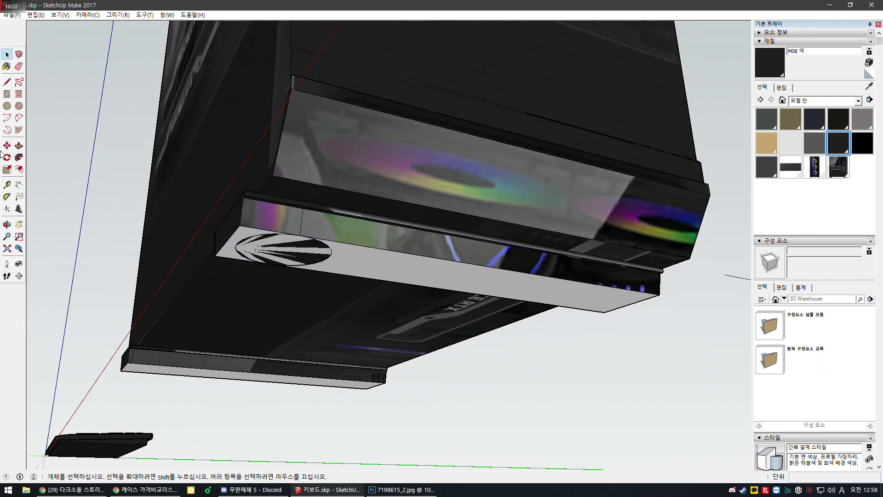
Push the end face of the front foot bar in by 201 mm with Push/Pull to remove the bar.
left_click(19, 145)
left_click(598, 292)
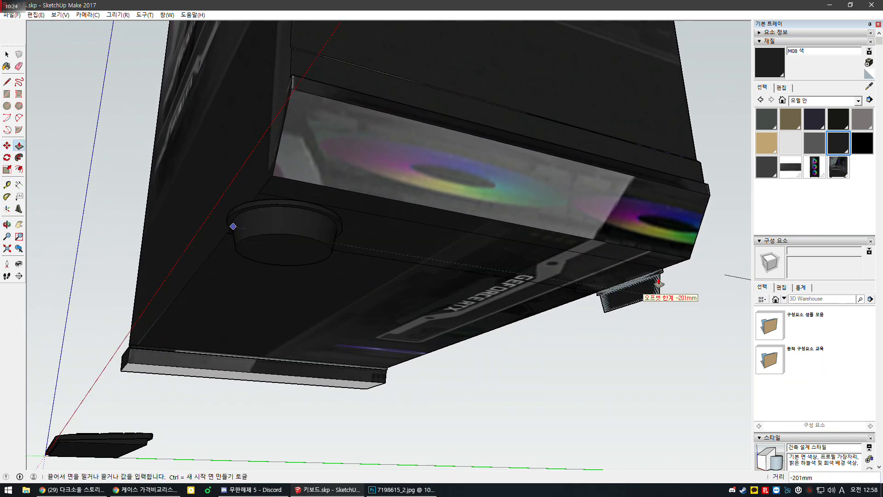
middle_click_drag(662, 269, 634, 299)
key("space")
Copy the round front foot about 156 mm across the case bottom to the side opposite the glass.
left_click(469, 261)
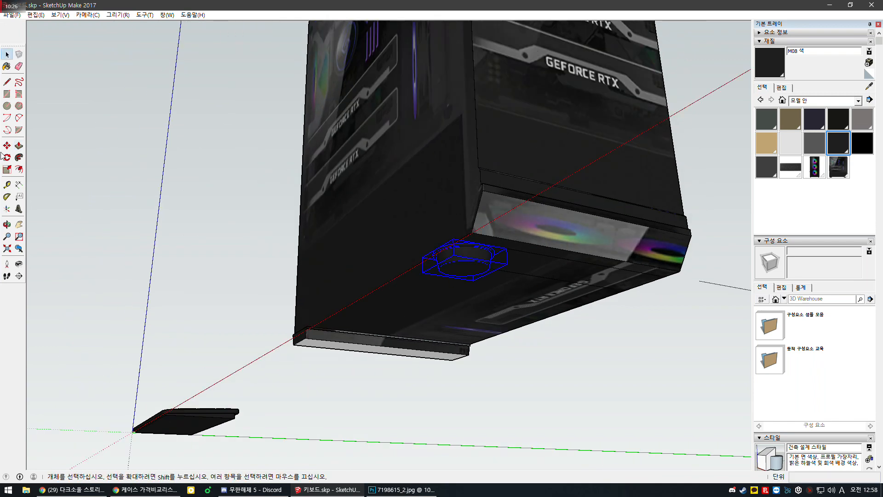
left_click(6, 146)
middle_click_drag(465, 269, 202, 225)
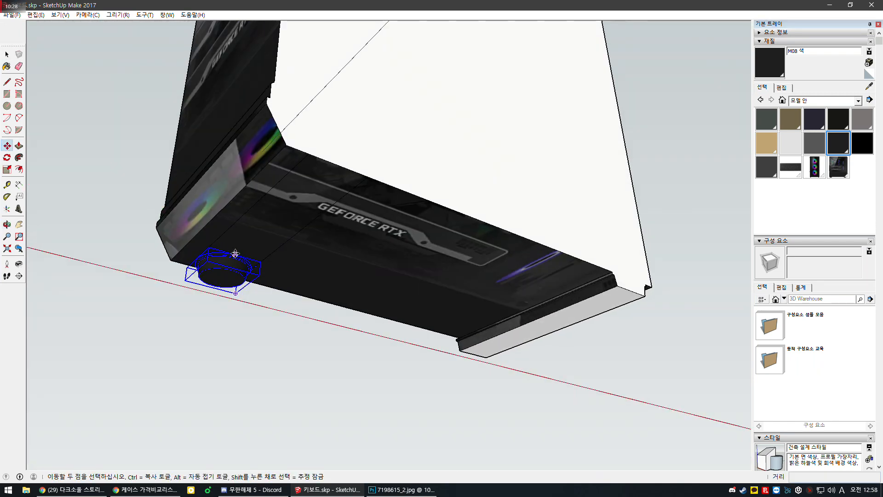
scroll(239, 255, "up", 4)
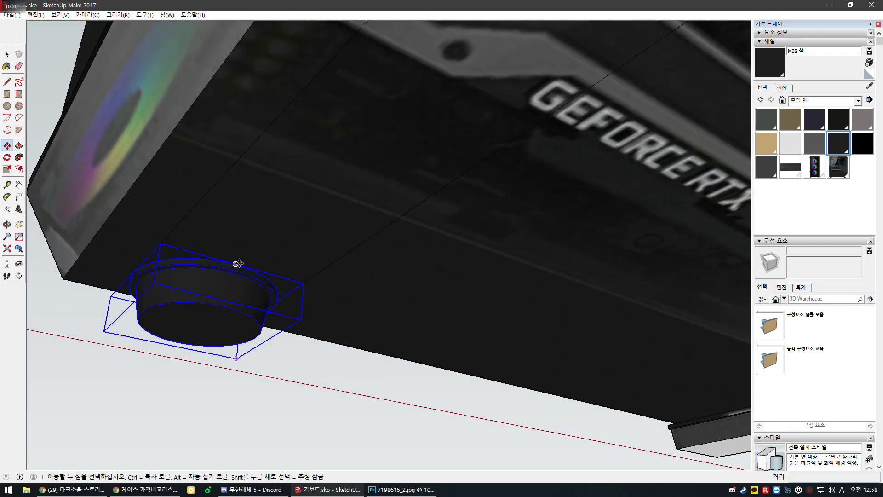
key("ctrl")
left_click(236, 263)
scroll(236, 264, "down", 5)
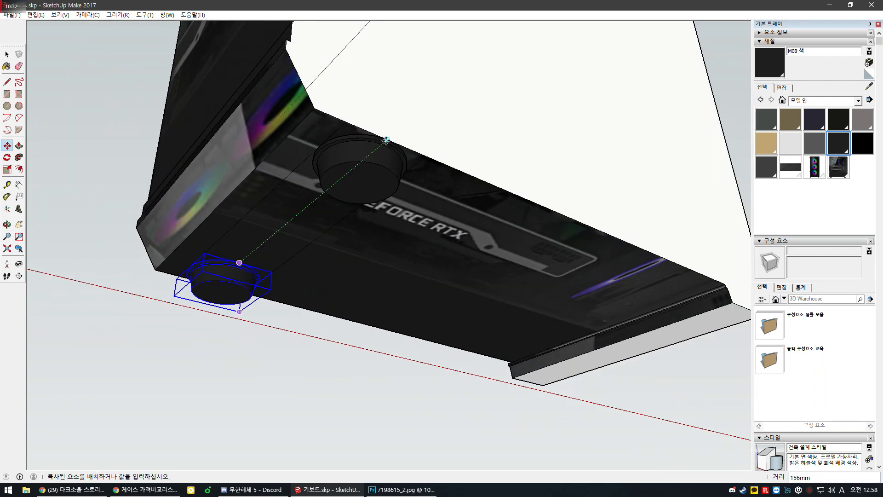
left_click(387, 141)
key("space")
middle_click_drag(386, 140, 200, 213)
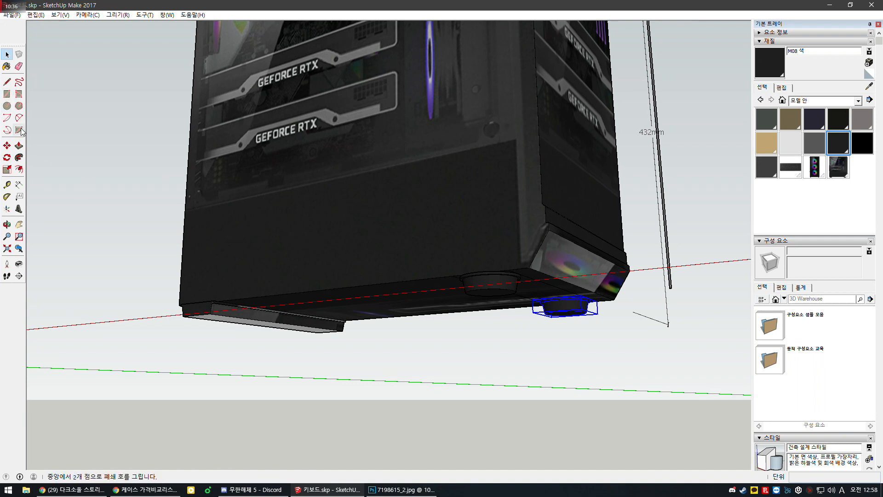
left_click(19, 145)
left_click(206, 310)
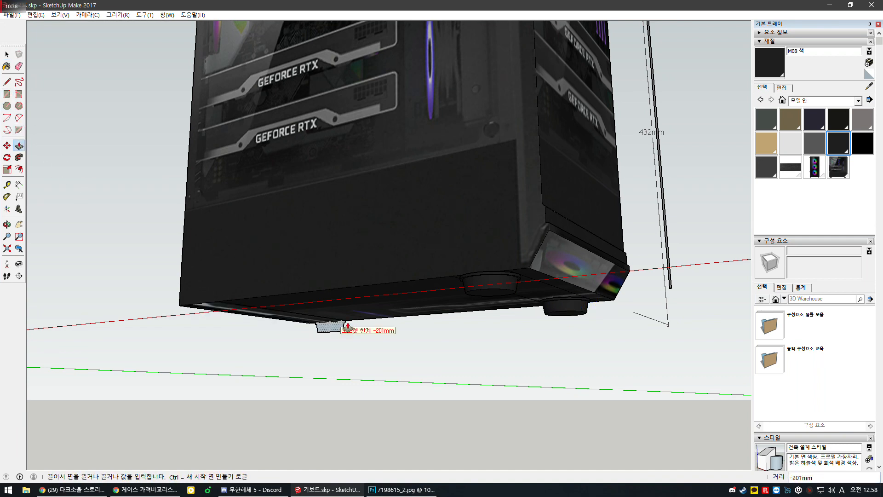
left_click(346, 324)
key("space")
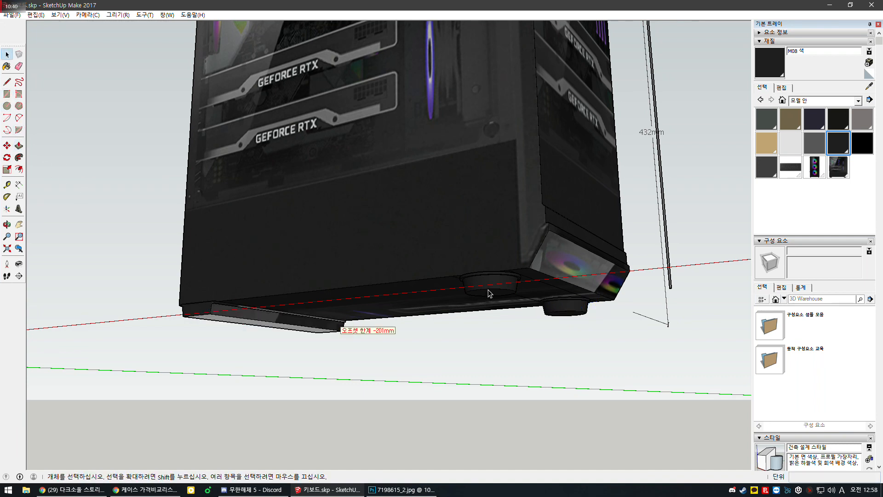
Copy the glass-side round front foot about 300 mm along the case onto the near end of the rear foot bar.
left_click(7, 146)
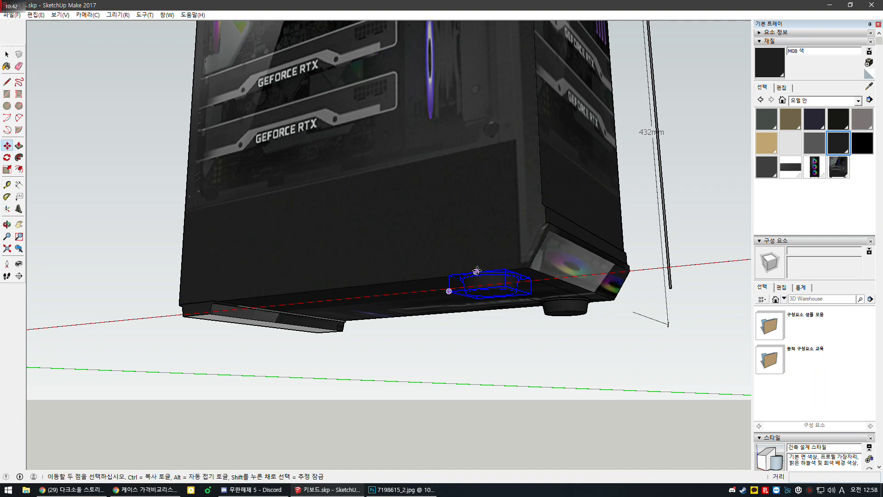
left_click(476, 271)
key("ctrl")
scroll(476, 271, "down", 1)
scroll(281, 293, "up", 3)
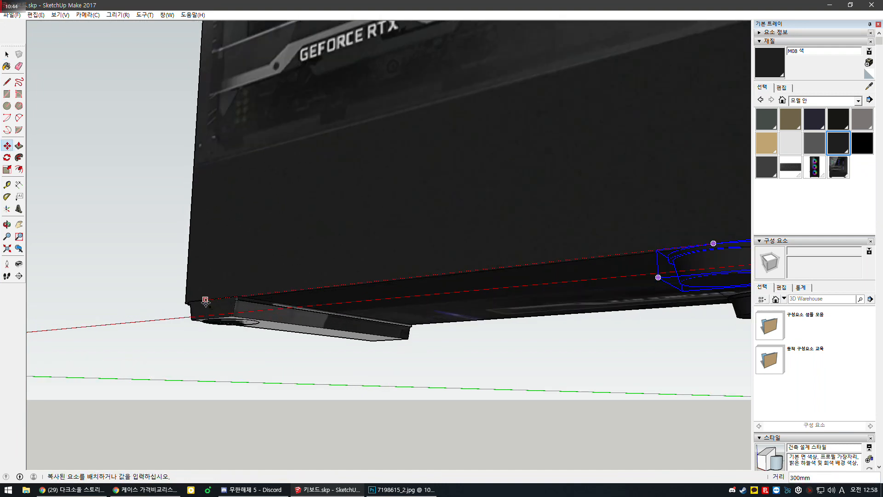
left_click(210, 299)
key("space")
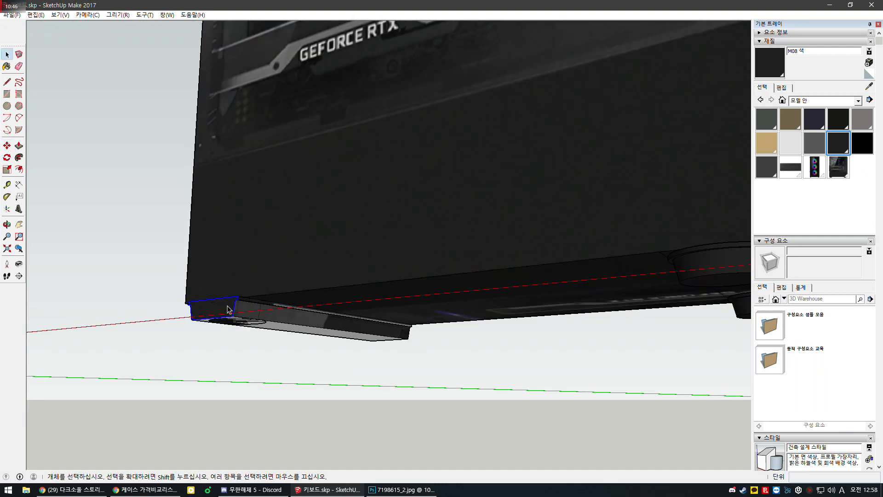
Push the end face of the rear foot bar in by 201 mm with Push/Pull to remove the bar.
left_click(18, 146)
left_click_drag(216, 303, 399, 339)
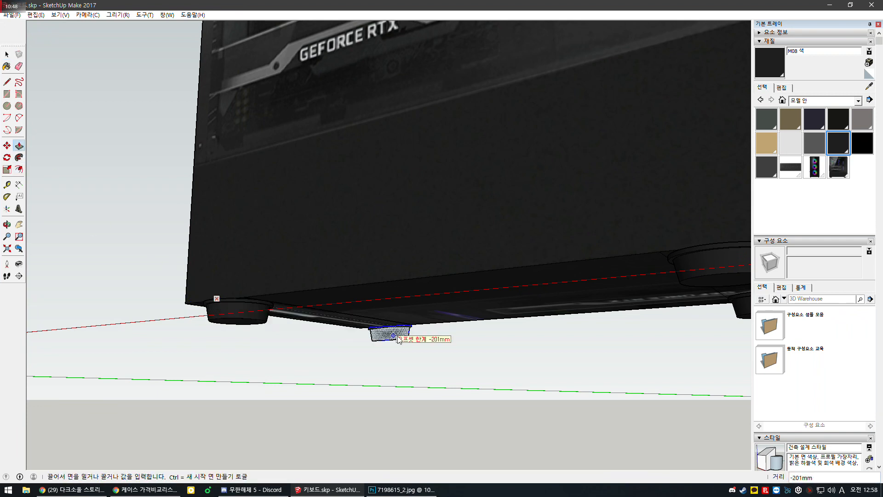
left_click(411, 327)
key("space")
middle_click_drag(413, 327, 128, 263)
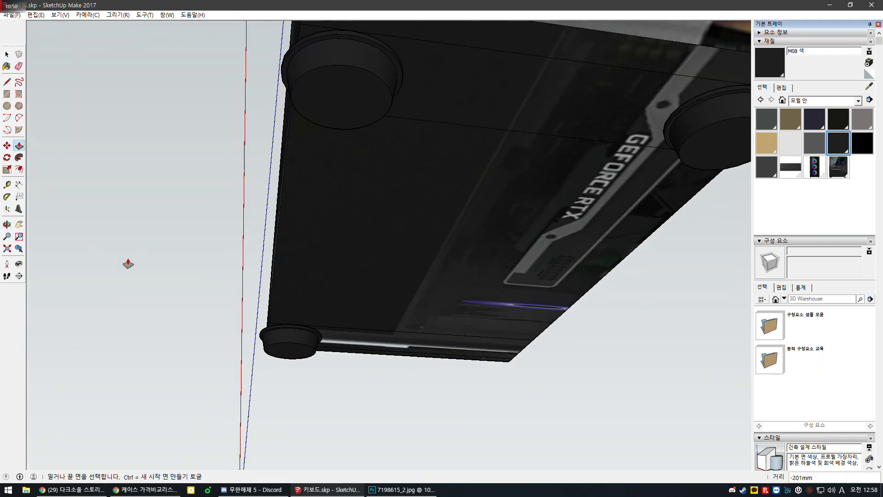
Select both glass-side round feet and move them together about 5 mm inward from the case edge.
left_click(288, 343)
middle_click_drag(248, 258, 317, 312)
scroll(318, 308, "up", 3)
key("space")
left_click(417, 180, "shift")
left_click(7, 145)
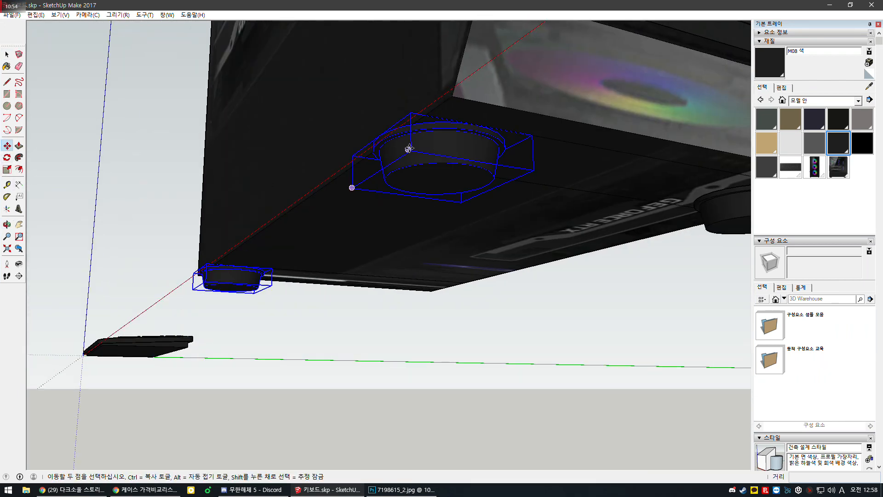
scroll(408, 144, "up", 2)
left_click(364, 134)
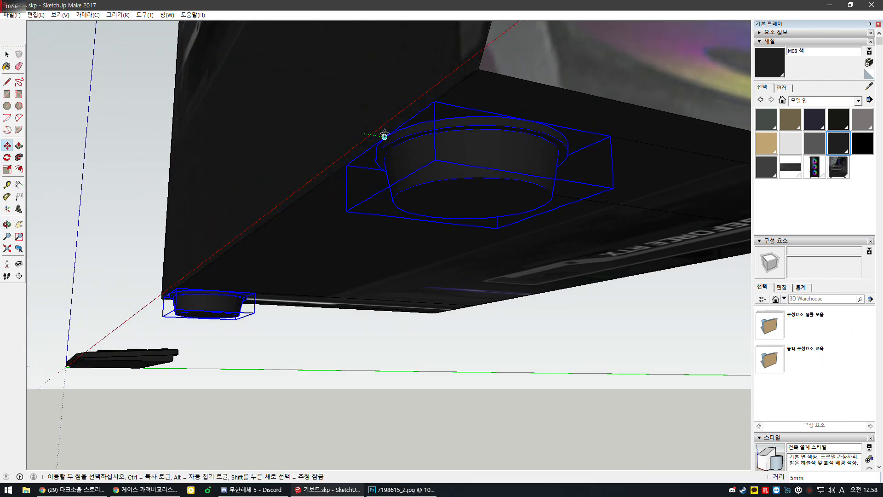
left_click(384, 138)
scroll(282, 185, "down", 4)
middle_click_drag(558, 221, 138, 146)
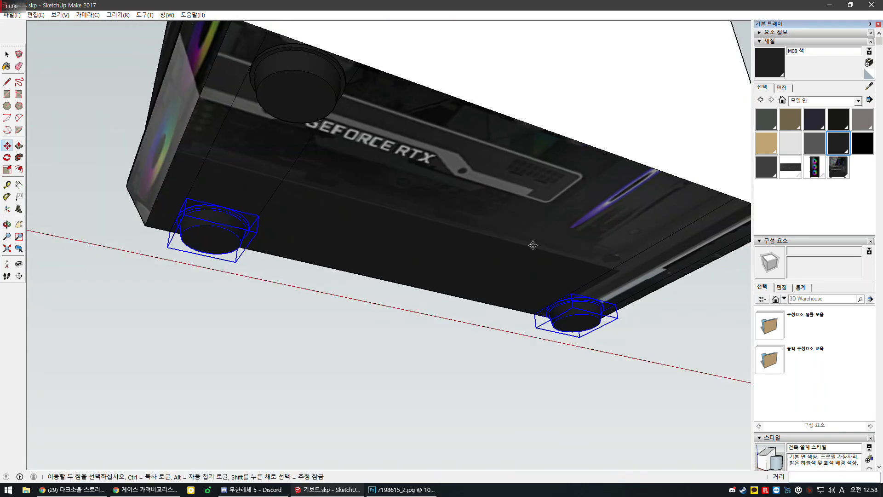
Copy the glass-side rear foot across to the opposite rear corner of the case bottom and clear the selection.
key("space")
left_click(567, 307)
left_click(8, 145)
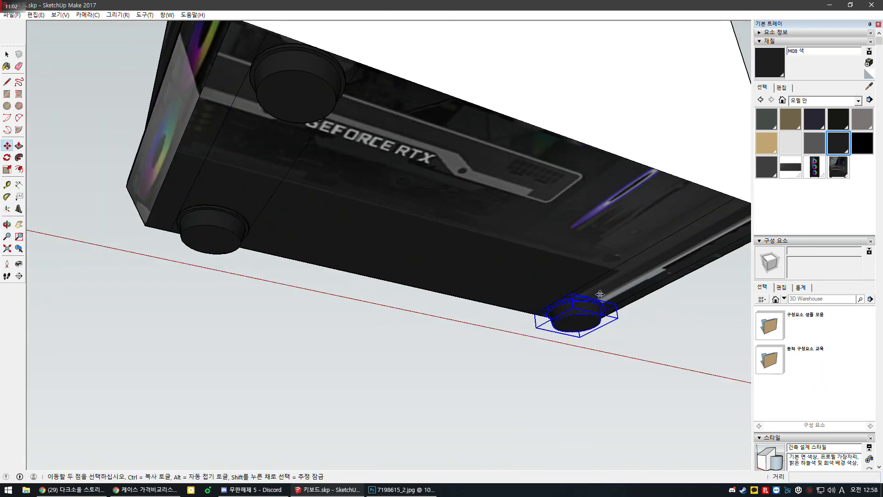
key("ctrl")
left_click(599, 299)
scroll(424, 287, "down", 3)
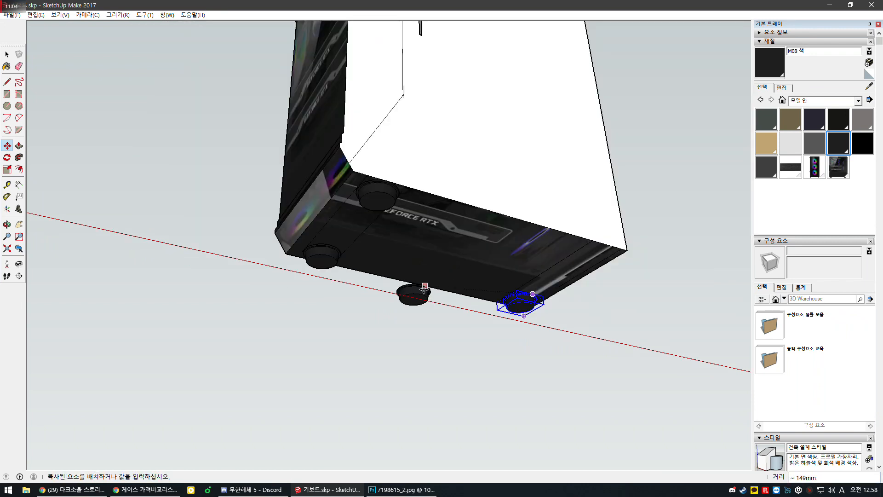
left_click(608, 242)
middle_click_drag(298, 166, 448, 366)
key("space")
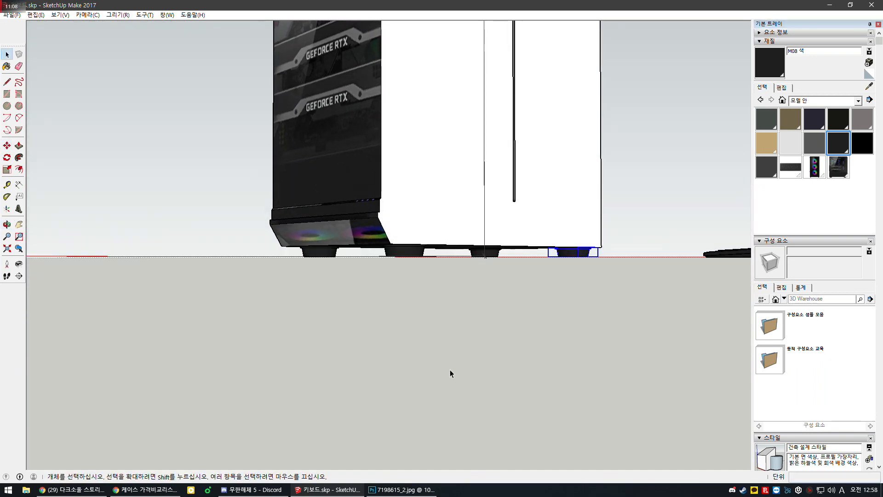
left_click(449, 369)
Examine the case from the front and glass side, including the chamfered edge above the front panel.
scroll(384, 323, "down", 2)
scroll(384, 323, "down", 2)
middle_click_drag(426, 211, 571, 299)
scroll(399, 176, "up", 4)
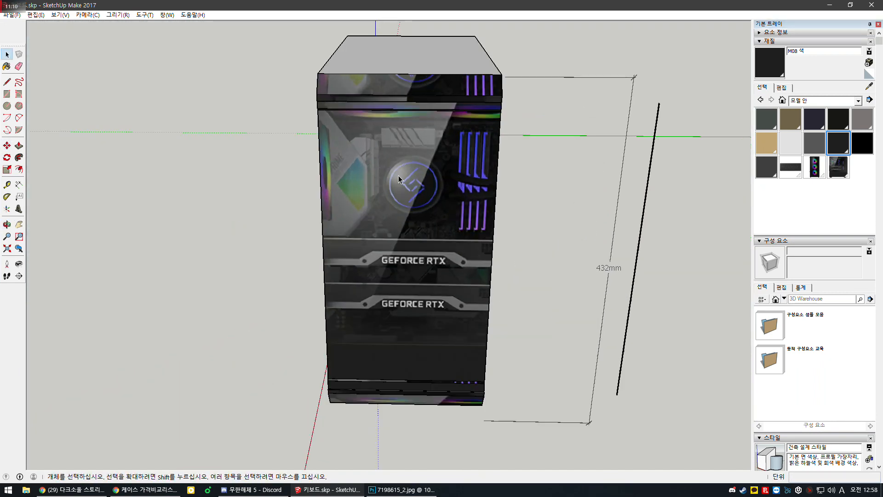
middle_click_drag(399, 177, 435, 215)
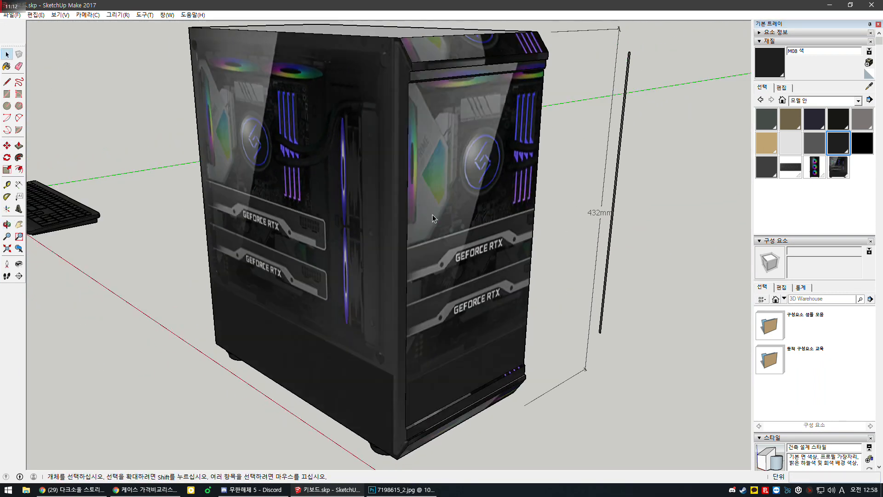
left_click(6, 66)
scroll(372, 268, "down", 2)
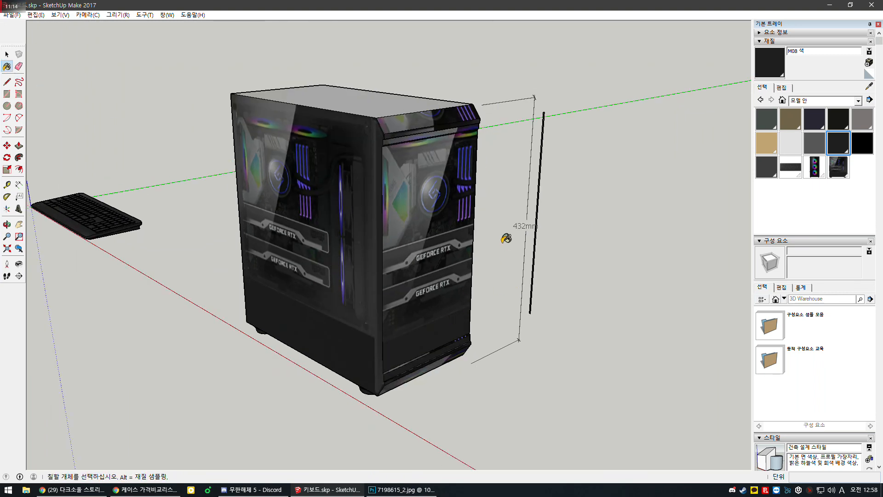
scroll(506, 238, "down", 2)
middle_click_drag(405, 312, 372, 185)
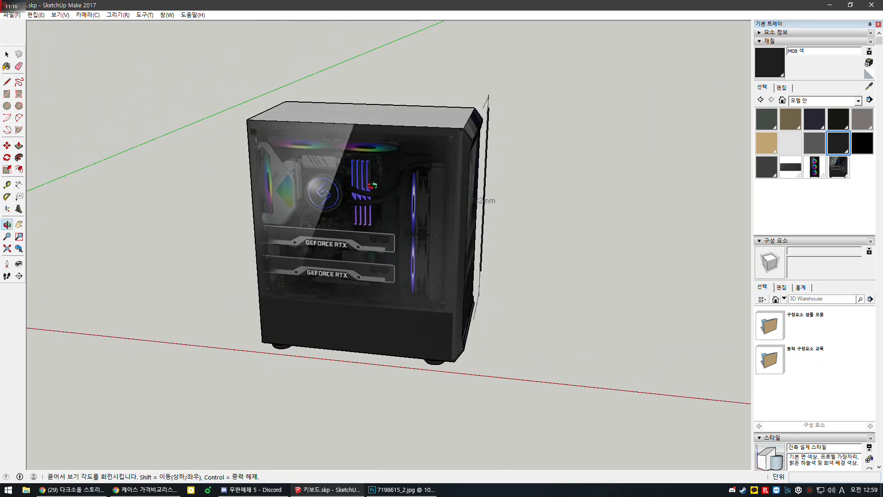
key("e")
scroll(443, 122, "up", 6)
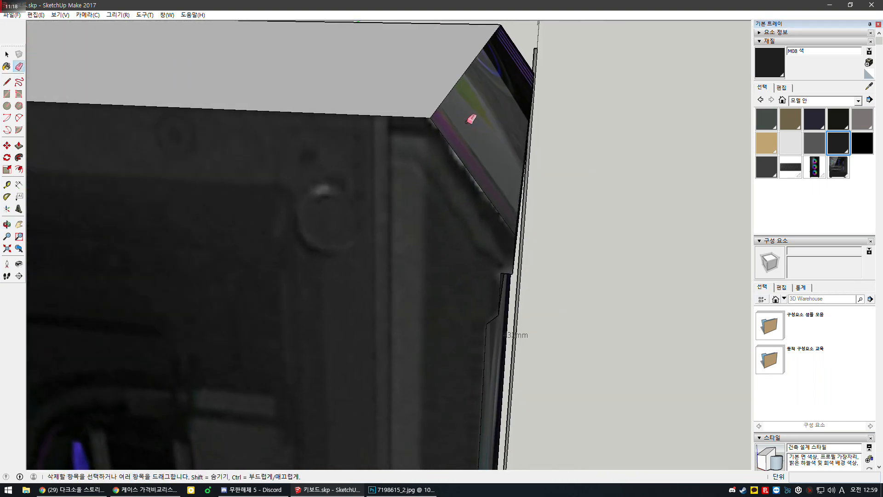
scroll(465, 175, "down", 2)
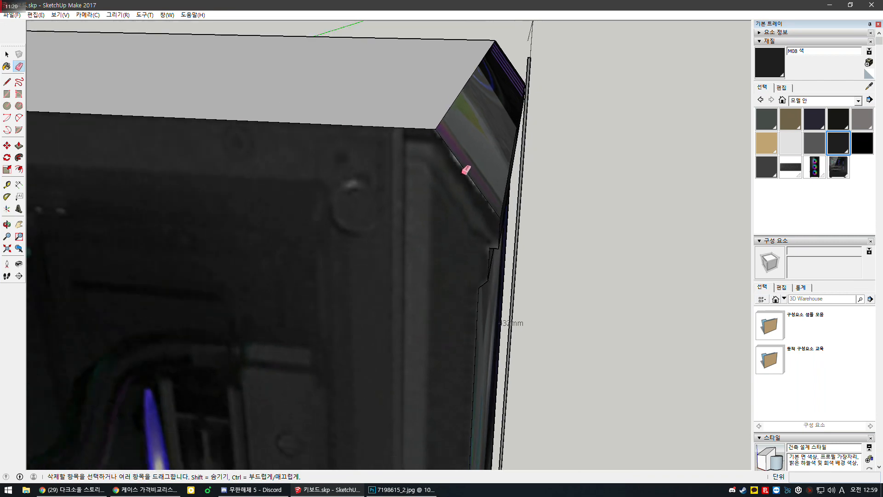
scroll(464, 122, "up", 3)
scroll(475, 182, "down", 3)
scroll(541, 262, "down", 8)
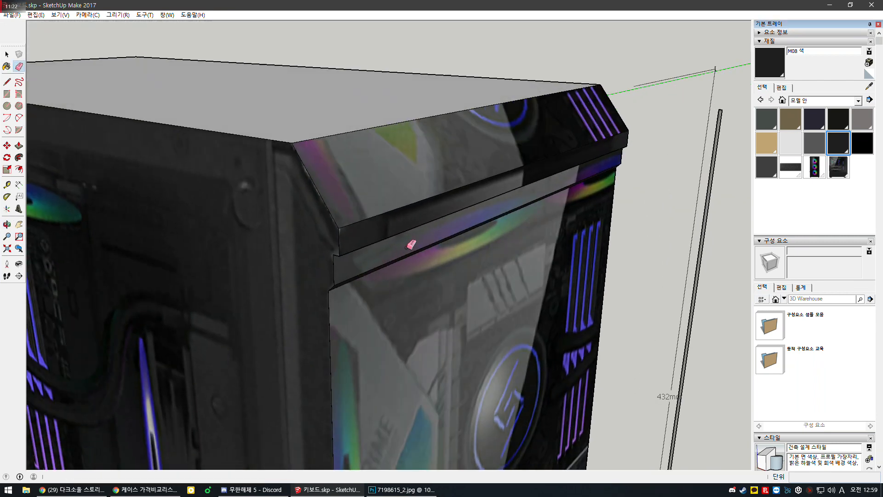
scroll(252, 216, "down", 2)
key("space")
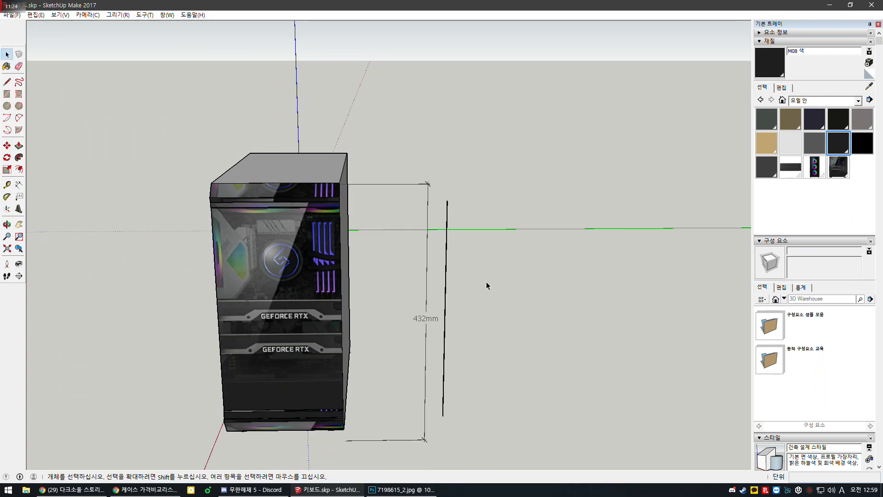
middle_click_drag(487, 281, 335, 290)
scroll(356, 216, "up", 7)
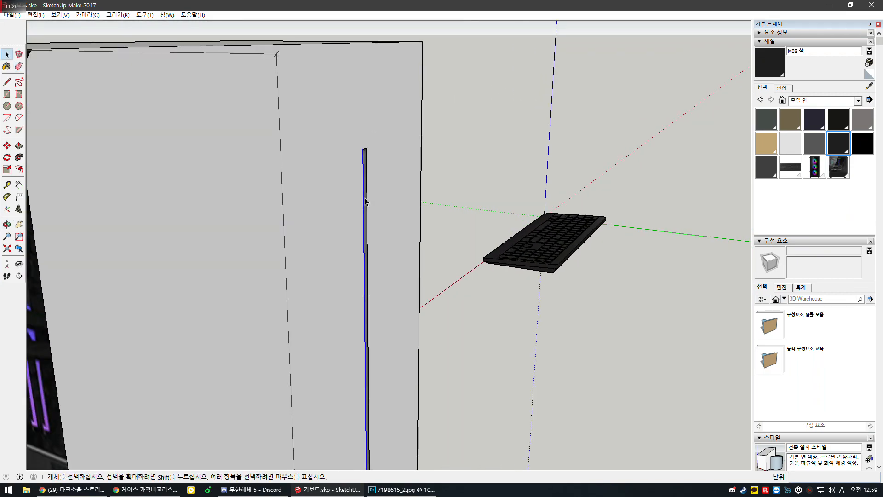
key("p")
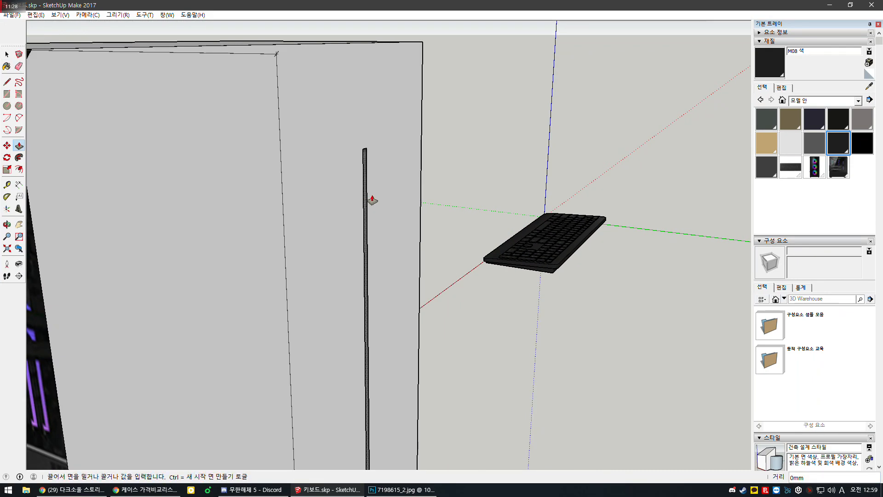
scroll(396, 191, "down", 3)
key("Escape")
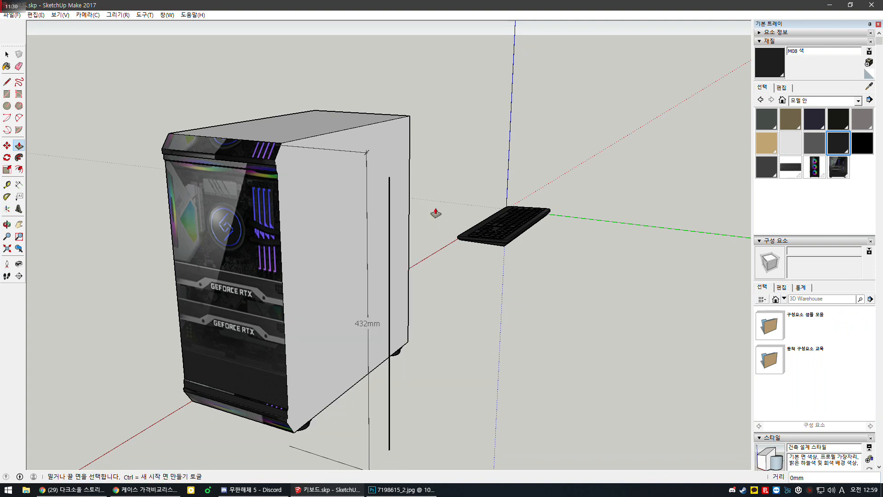
Make the thin vertical strip beside the case a group.
key("space")
right_click(389, 201)
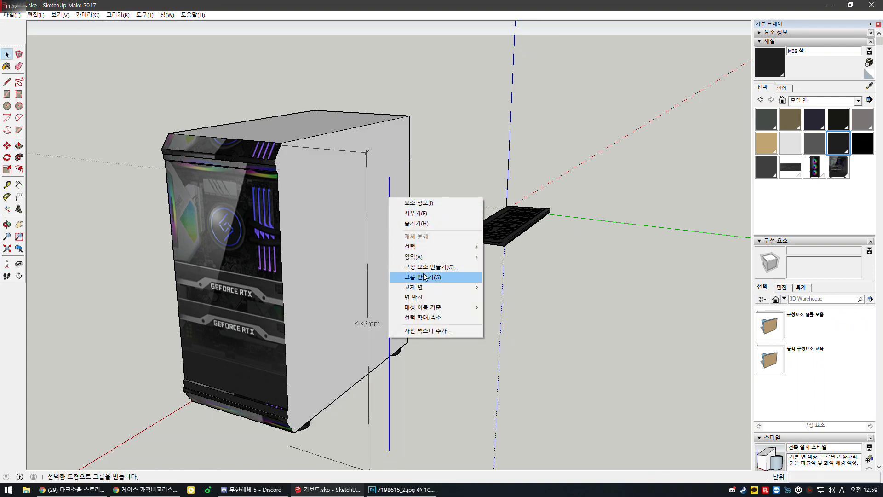
left_click(419, 278)
Move the strip group onto the front panel's glass-side vertical edge, aligning its top end with the panel's upper corner.
left_click(8, 146)
scroll(386, 177, "up", 6)
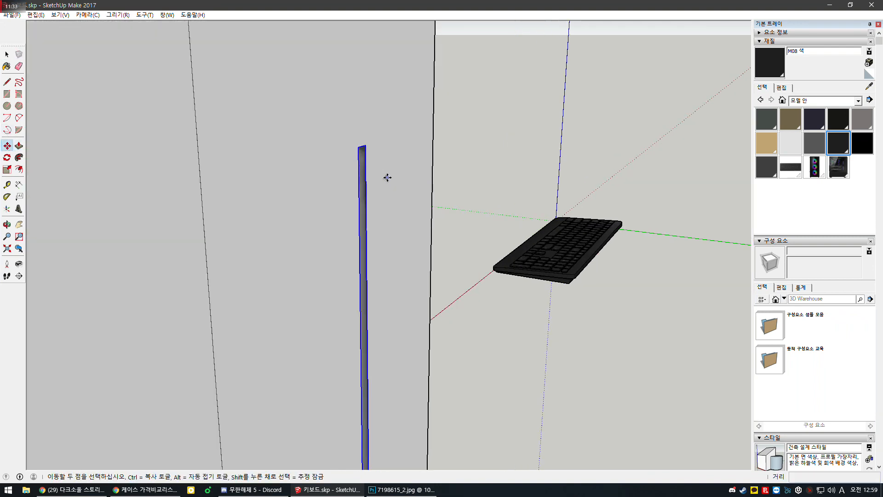
scroll(345, 152, "down", 8)
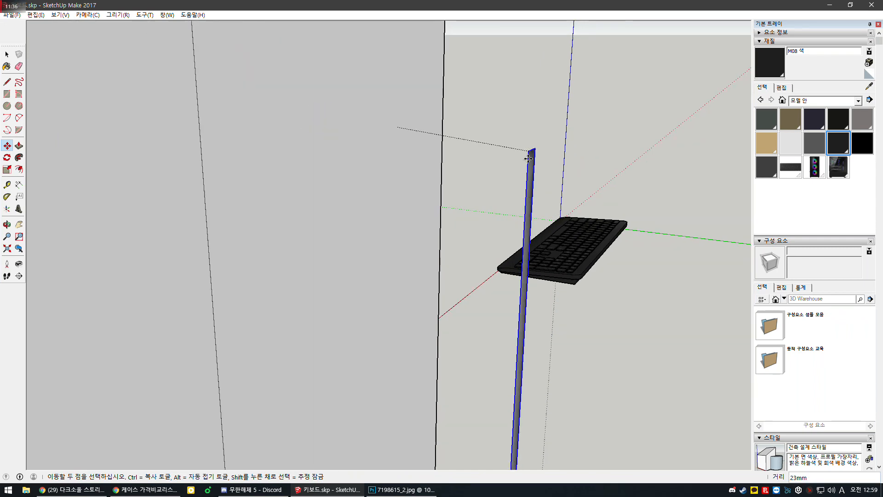
middle_click_drag(345, 152, 652, 213)
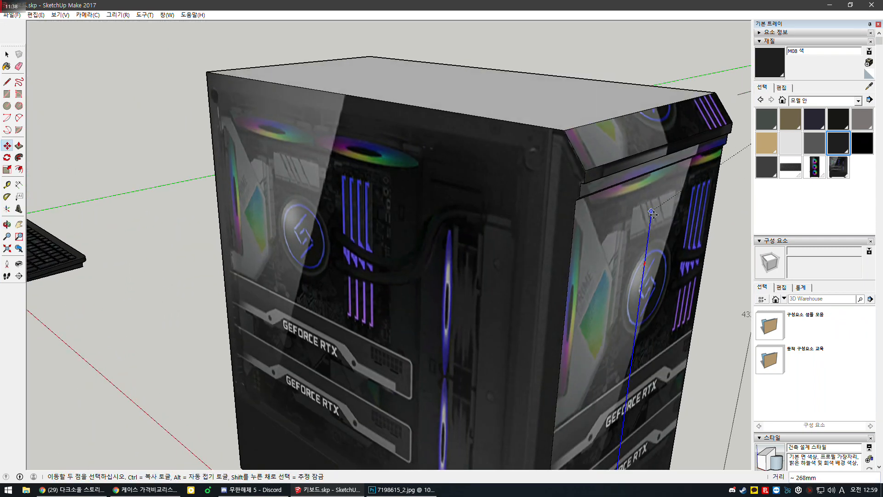
scroll(574, 197, "up", 6)
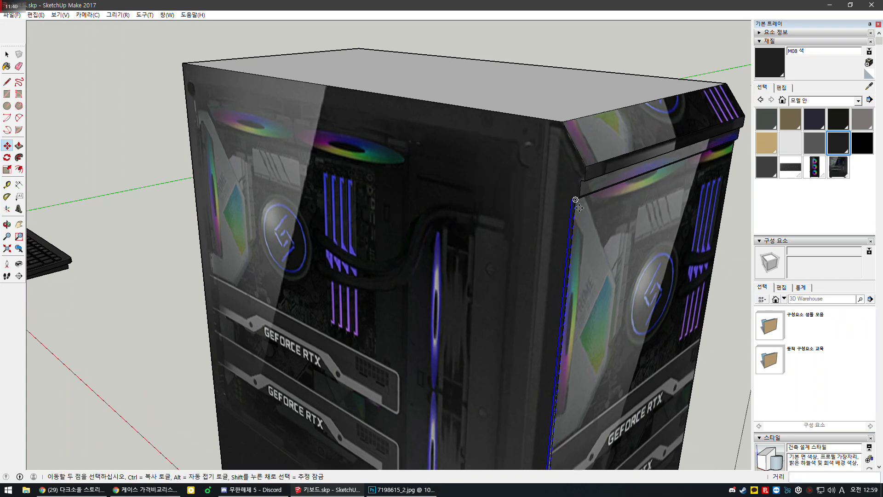
Move the strip group up so its top end meets the underside of the chamfered top edge at the glass-side front corner.
left_click(542, 181)
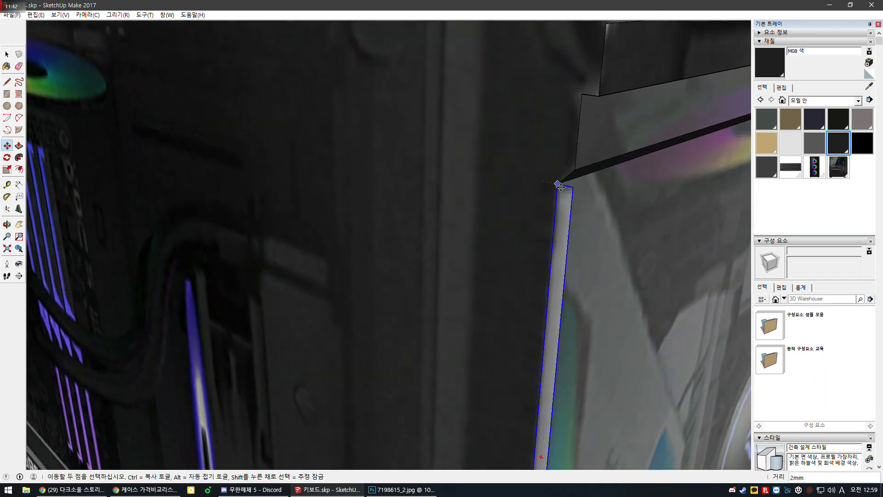
scroll(557, 191, "down", 6)
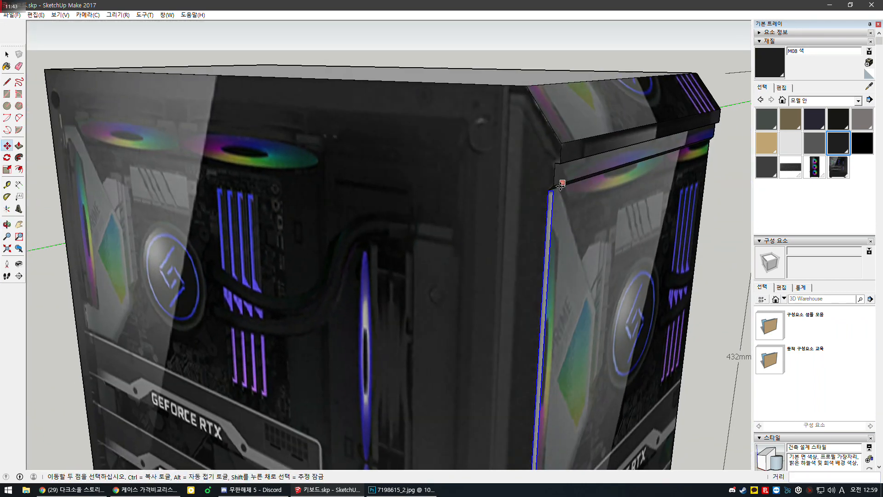
scroll(548, 190, "up", 3)
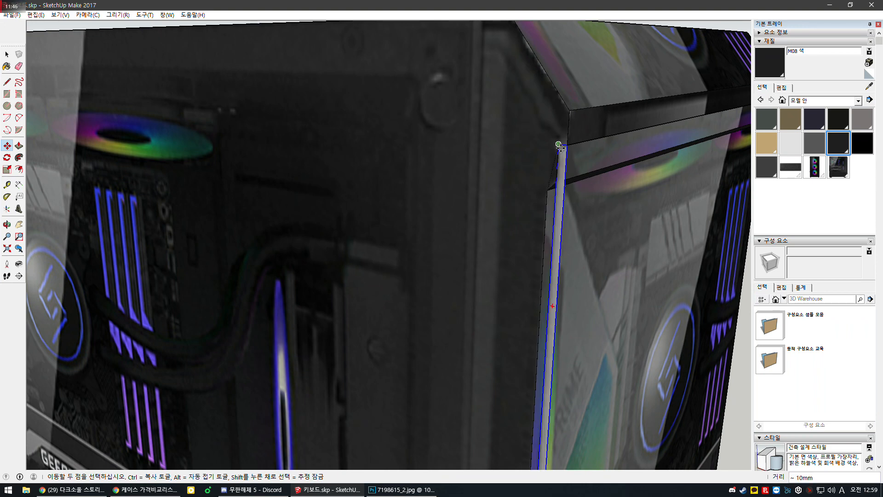
left_click(558, 145)
Open the strip group and extend its inner side face across the case front to the opposite vertical edge with Push/Pull.
scroll(554, 152, "down", 6)
middle_click_drag(485, 184, 294, 177)
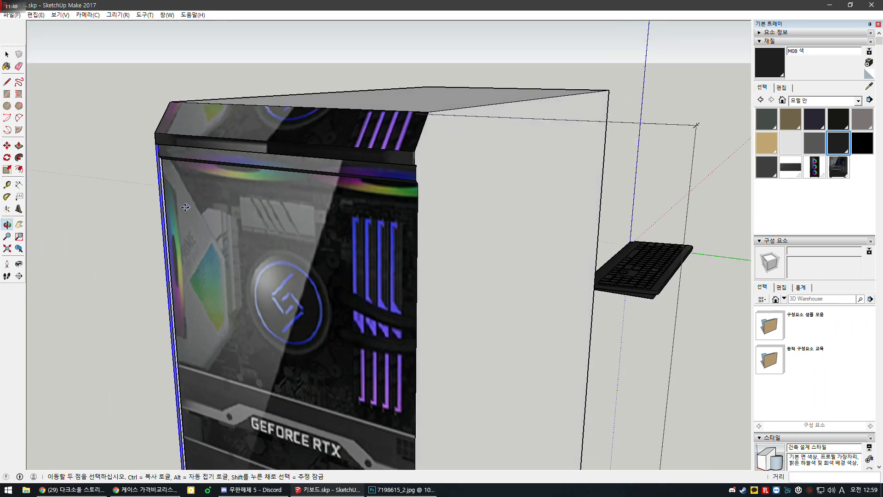
scroll(152, 161, "up", 8)
key("space")
scroll(195, 165, "down", 3)
double_click(211, 168)
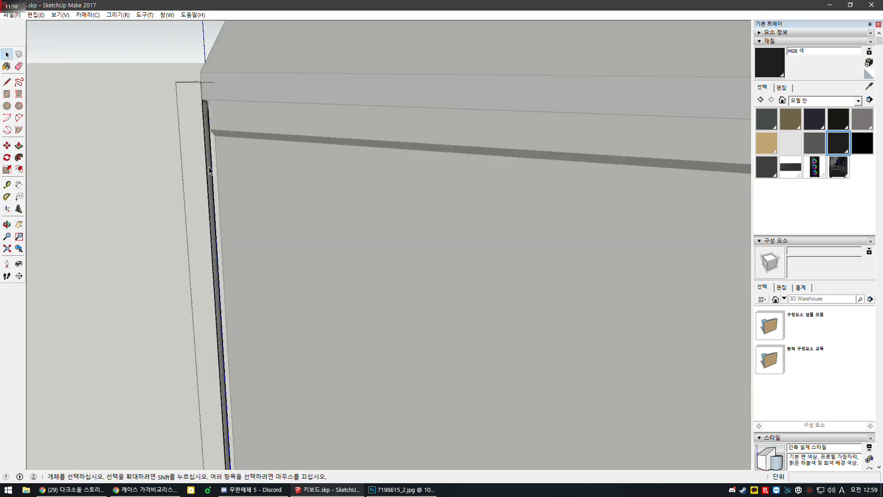
key("p")
left_click(210, 138)
scroll(211, 138, "down", 6)
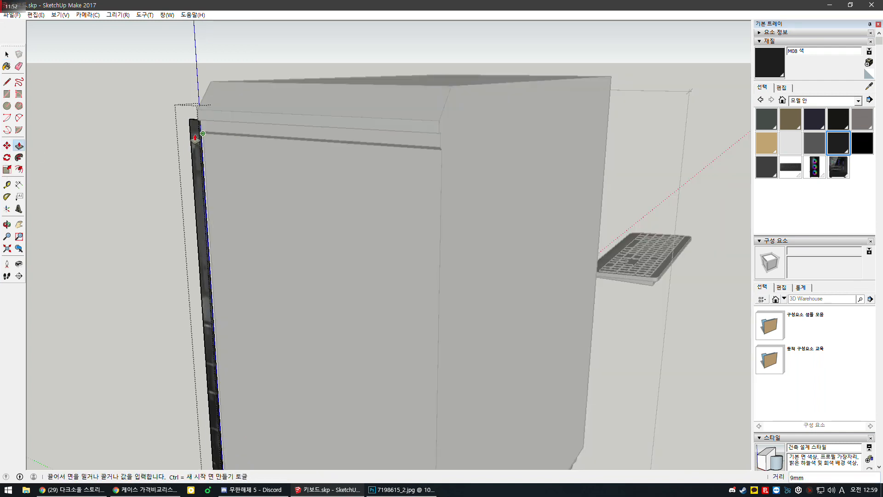
left_click(278, 134)
Paint the front cover's face with the grey translucent glass (회색 반투명 유리) from the glass and mirror materials and leave the group.
key("space")
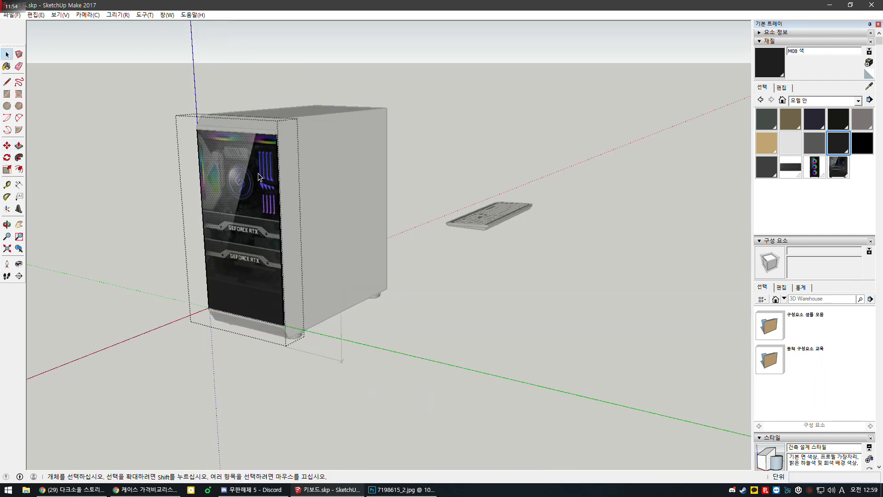
left_click(814, 104)
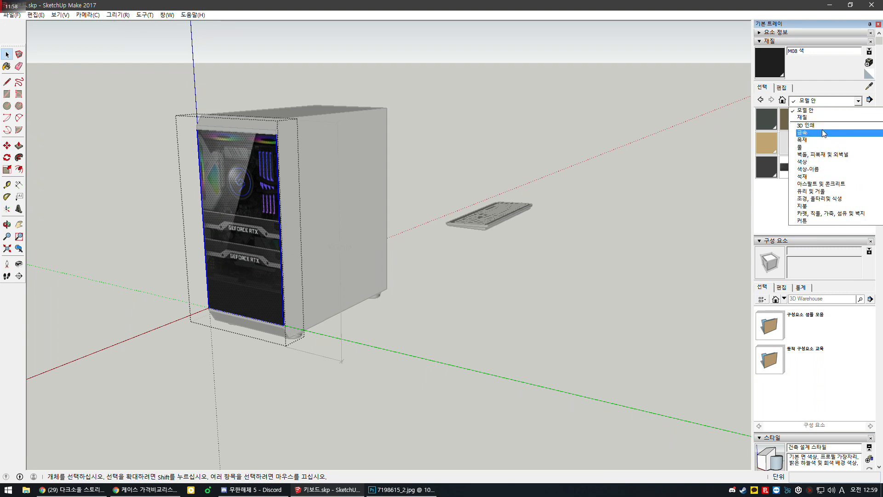
left_click(823, 191)
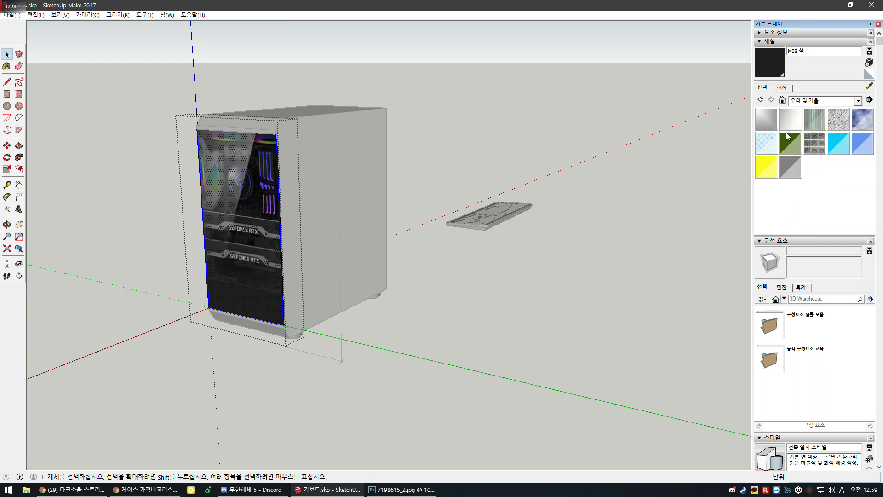
left_click(766, 119)
left_click(790, 167)
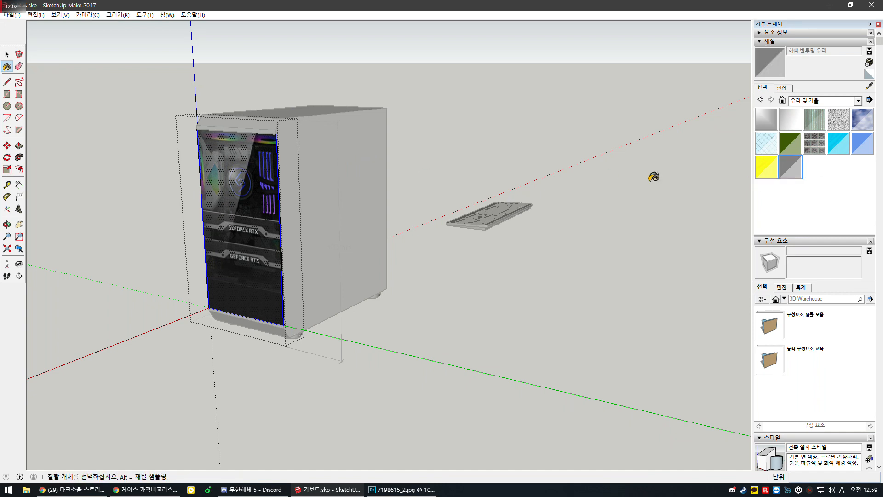
left_click(248, 186)
key("space")
left_click(444, 301)
Reopen the front cover group and reverse its large face.
mouse_move(285, 264)
middle_mouse_down()
mouse_move(433, 243)
mouse_move(566, 267)
mouse_move(454, 230)
middle_mouse_up()
scroll(393, 200, "up", 4)
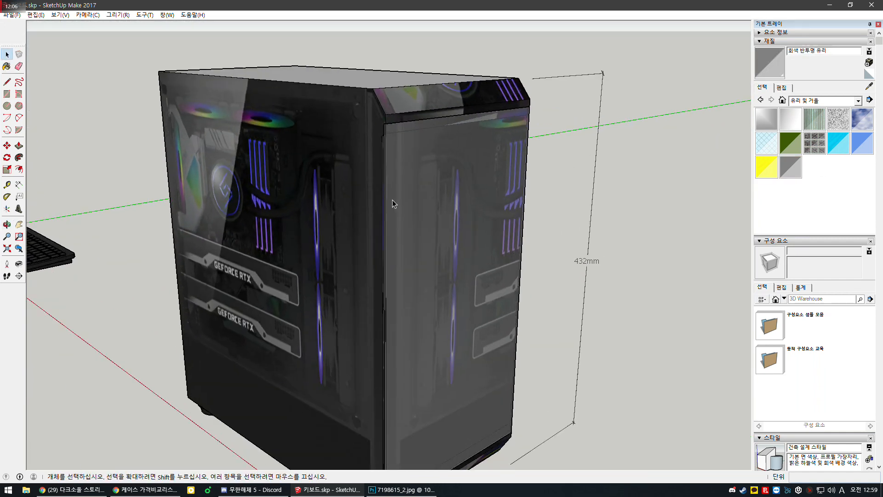
left_click(434, 203)
double_click(434, 203)
key("Escape")
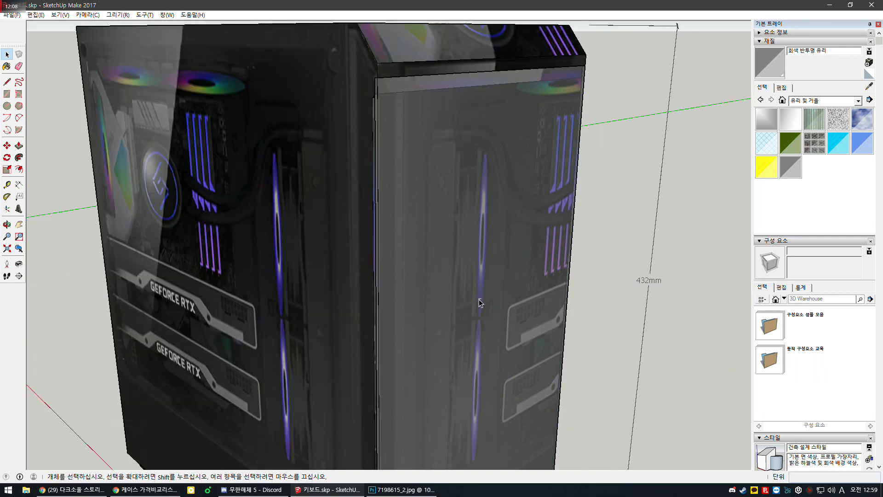
middle_click_drag(436, 291, 493, 304)
left_click(493, 303)
double_click(495, 269)
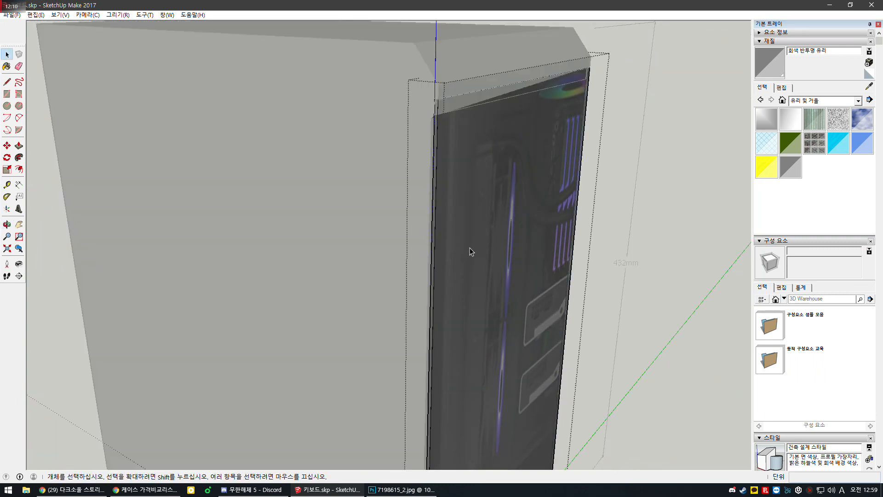
left_click(467, 231)
right_click(476, 224)
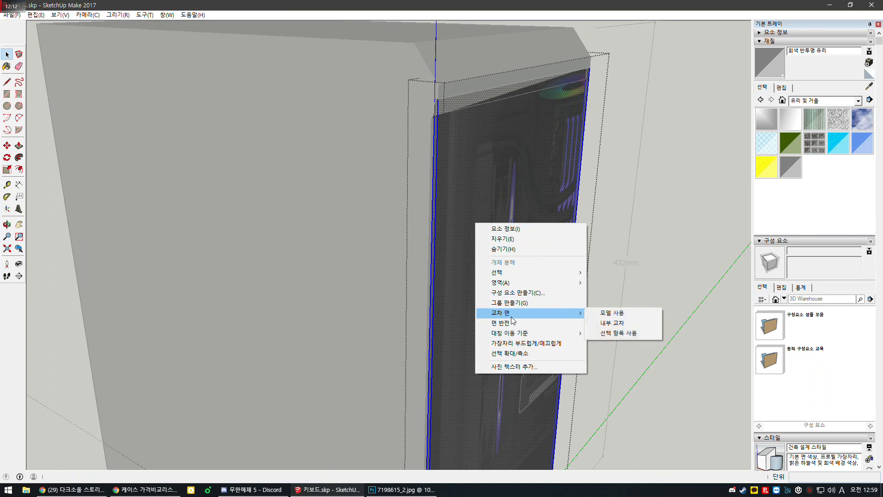
left_click(511, 323)
Apply the grey translucent glass (회색 반투명 유리) to the reversed cover face and finish editing the group.
middle_click_drag(520, 268, 479, 297)
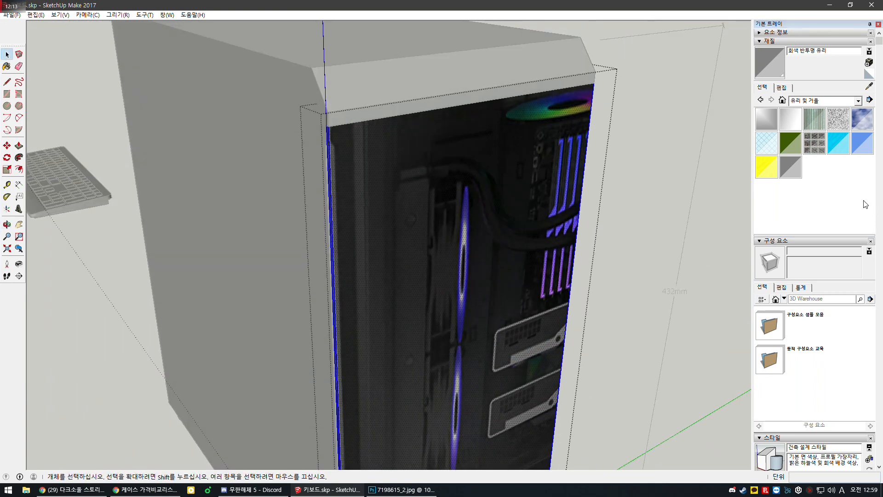
left_click(795, 164)
left_click(414, 211)
key("space")
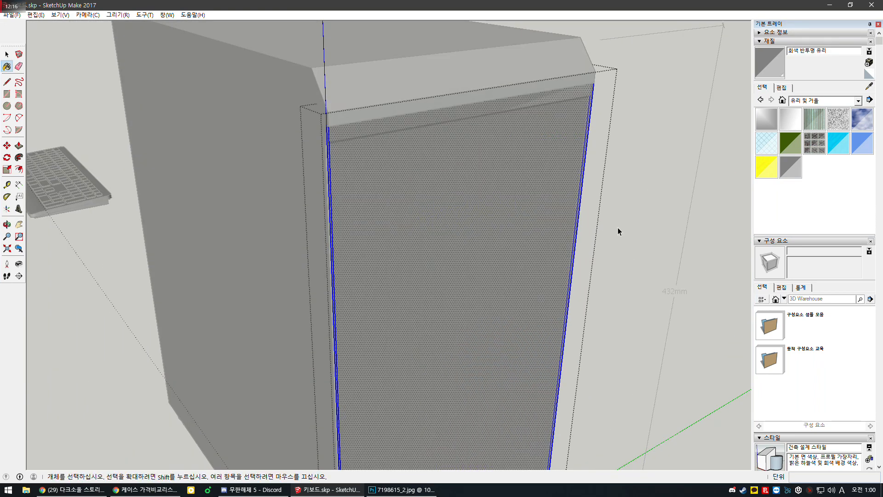
left_click(619, 229)
Move the glass front cover straight out away from the case front and clear the selection.
scroll(537, 248, "down", 5)
middle_click_drag(457, 278, 439, 261)
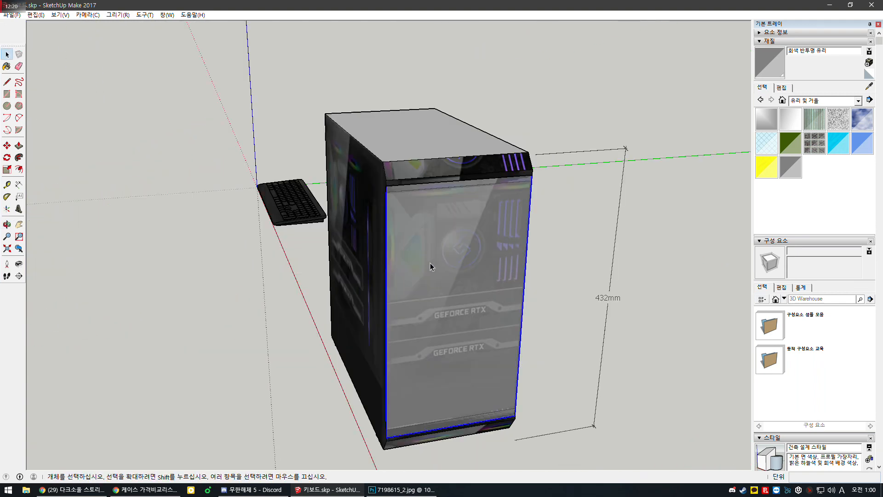
key("m")
left_click(430, 271)
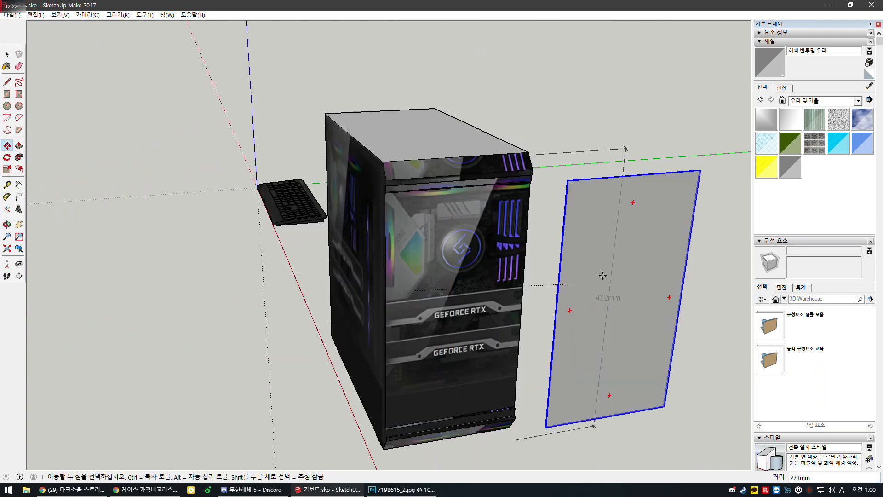
left_click(668, 261)
key("space")
left_click(534, 359)
On the glass side, draw a line 5 mm along the bottom edge from the front corner and continue it vertically to the top edge.
middle_click_drag(470, 299, 625, 321)
scroll(487, 365, "up", 5)
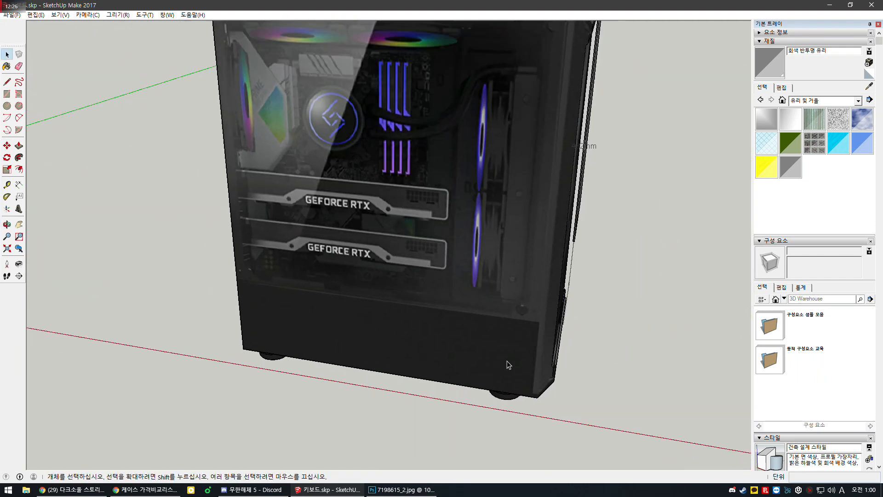
scroll(465, 333, "up", 2)
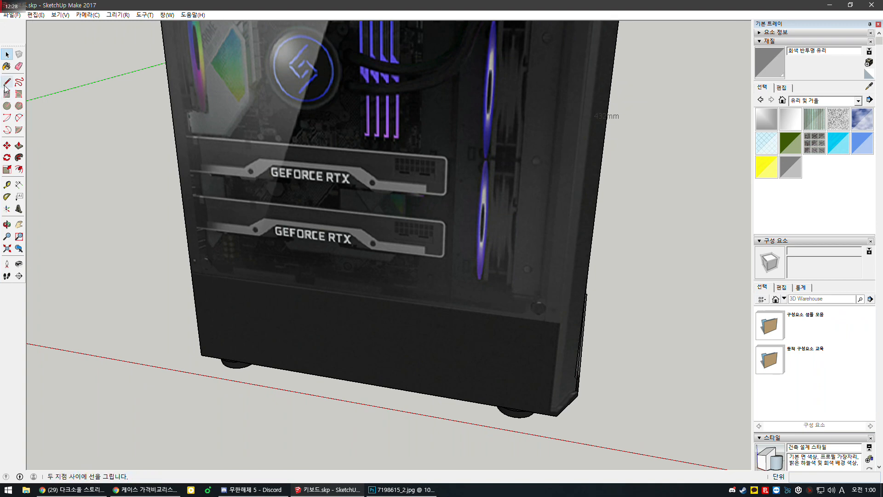
scroll(557, 336, "up", 4)
scroll(567, 302, "down", 4)
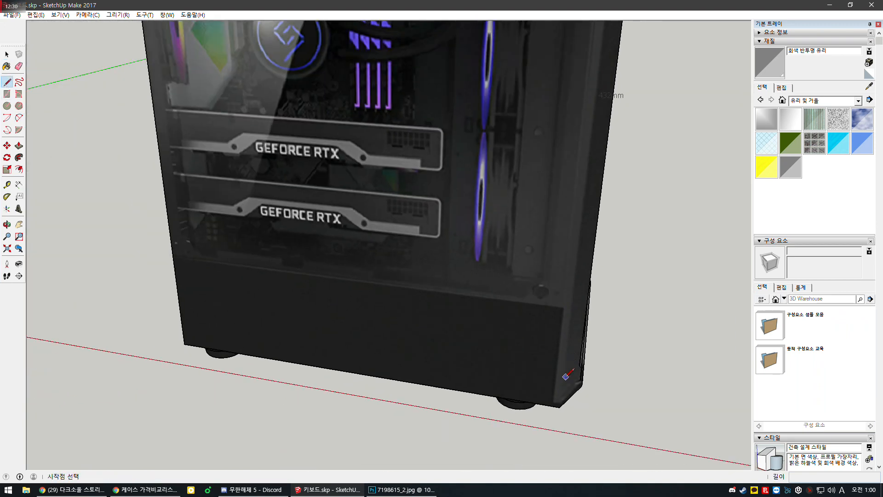
scroll(555, 401, "up", 5)
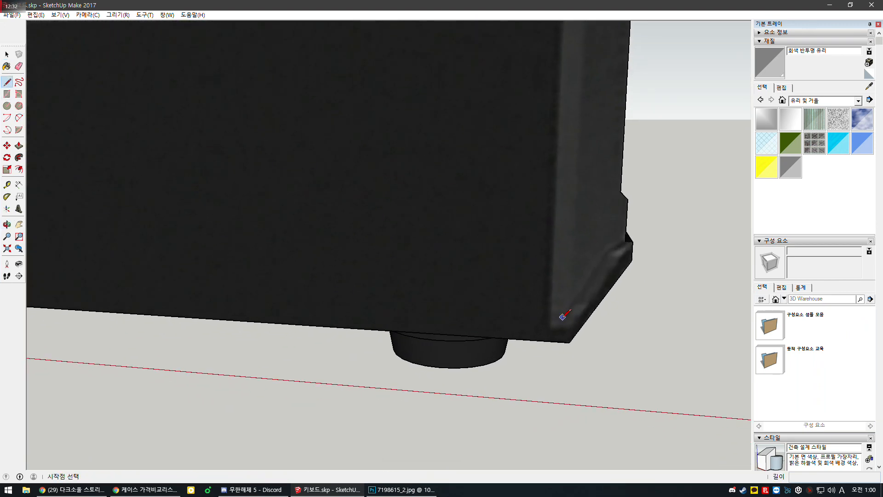
left_click(569, 342)
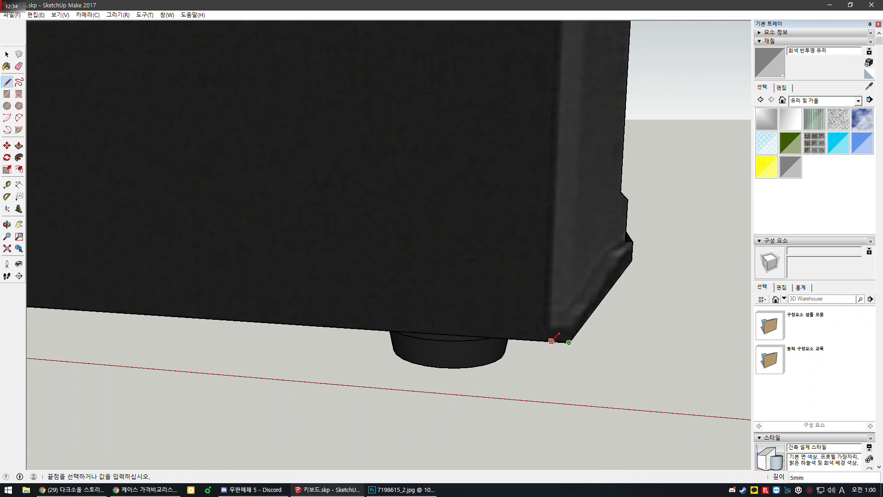
left_click(555, 338)
scroll(555, 338, "down", 5)
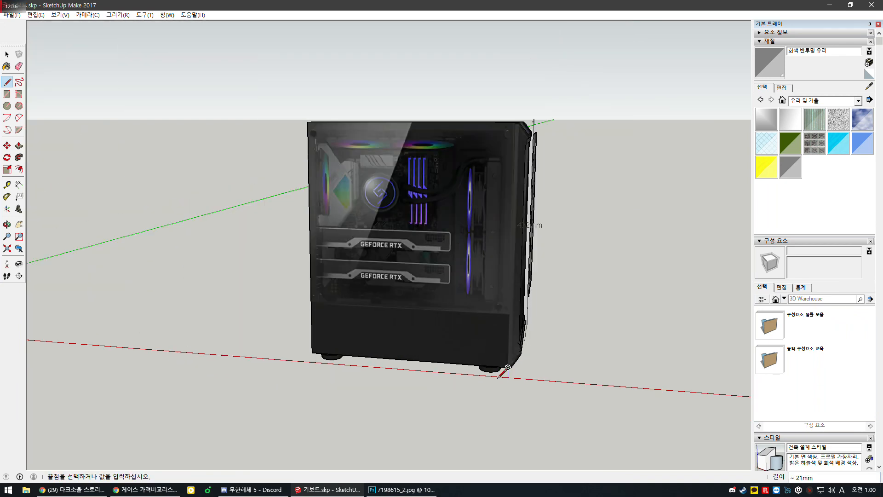
scroll(529, 122, "up", 4)
scroll(518, 106, "up", 2)
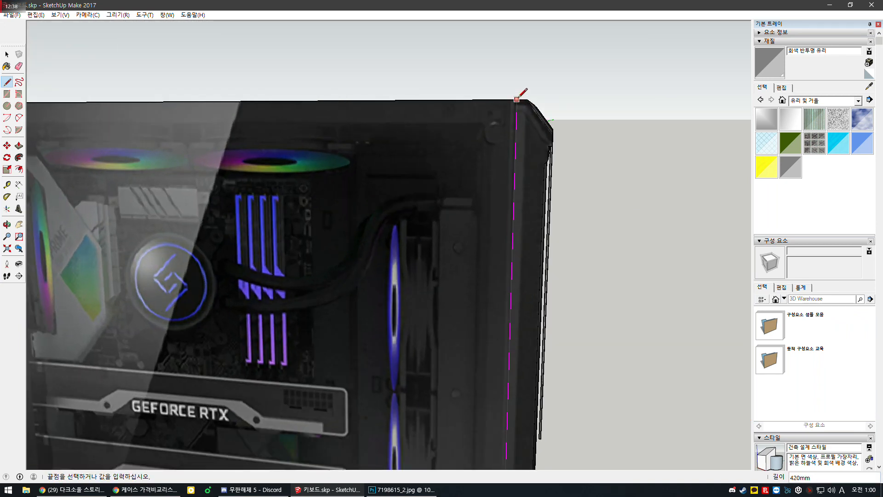
scroll(516, 100, "up", 3)
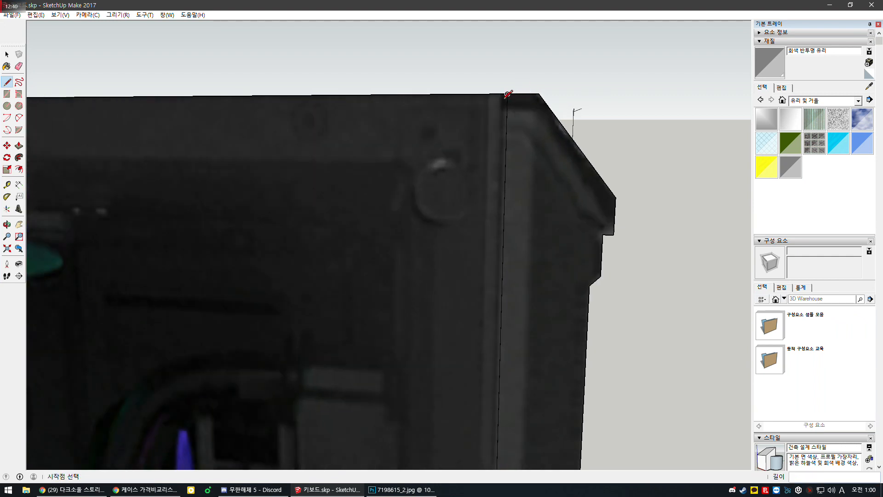
Draw a second full-height vertical line on the glass side, parallel to the first and 1 mm behind it.
left_click(507, 94)
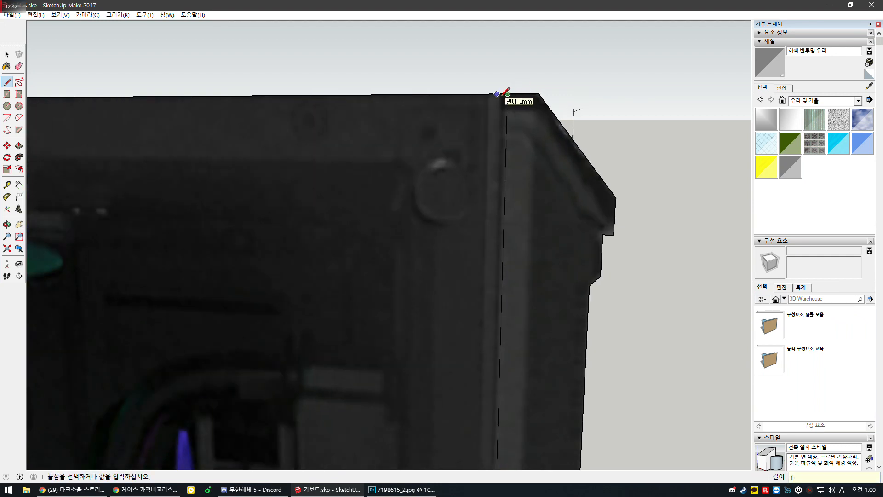
scroll(514, 118, "down", 6)
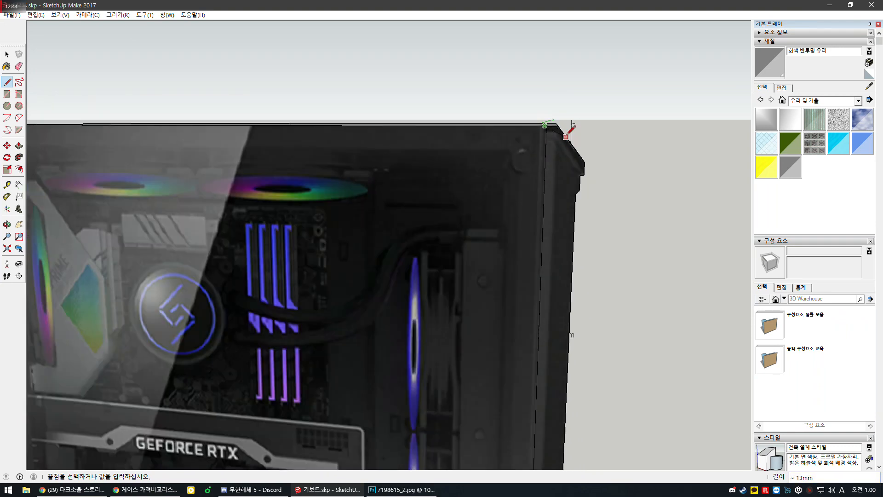
scroll(545, 421, "up", 6)
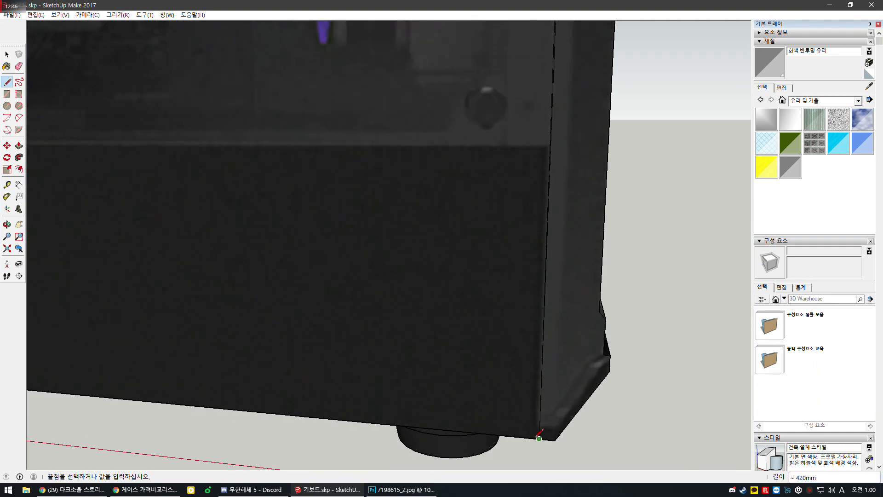
scroll(537, 431, "up", 2)
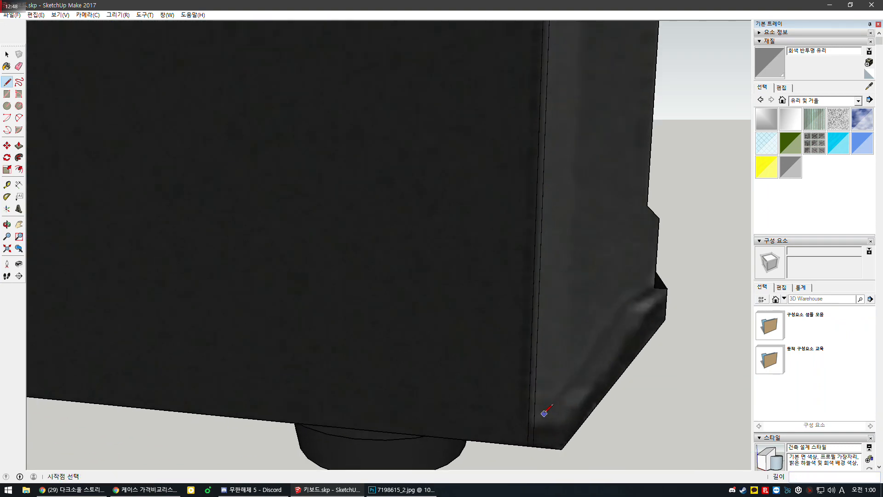
Push the narrow strip between the two vertical lines into the case side to form a groove.
key("space")
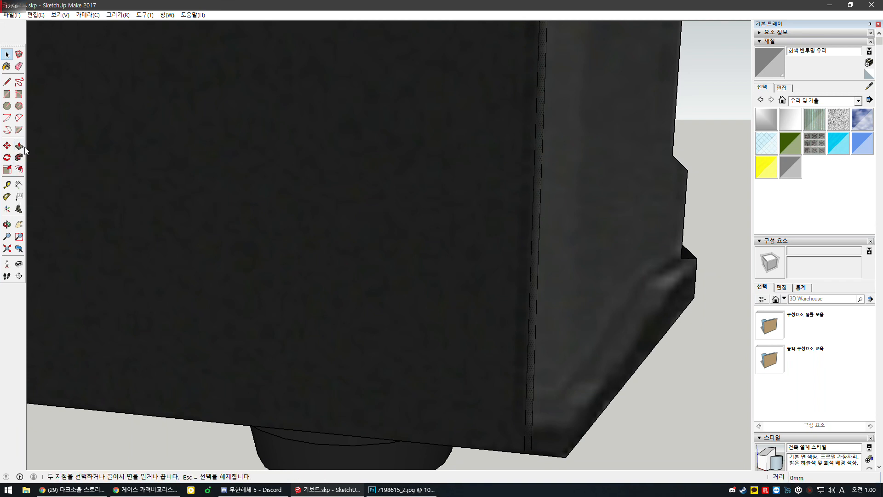
left_click(19, 145)
scroll(487, 291, "down", 3)
left_click(517, 297)
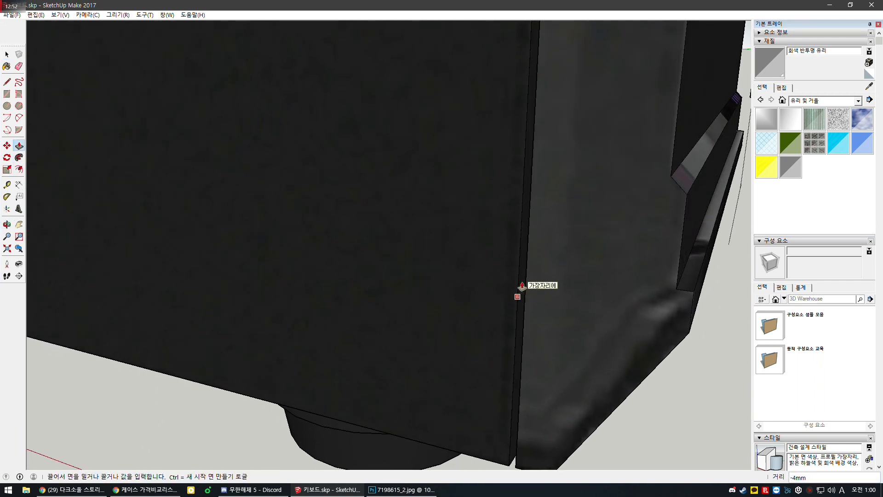
Copy the narrow vertical groove strip from the glass side of the case 196 mm across to the opposite side.
key("space")
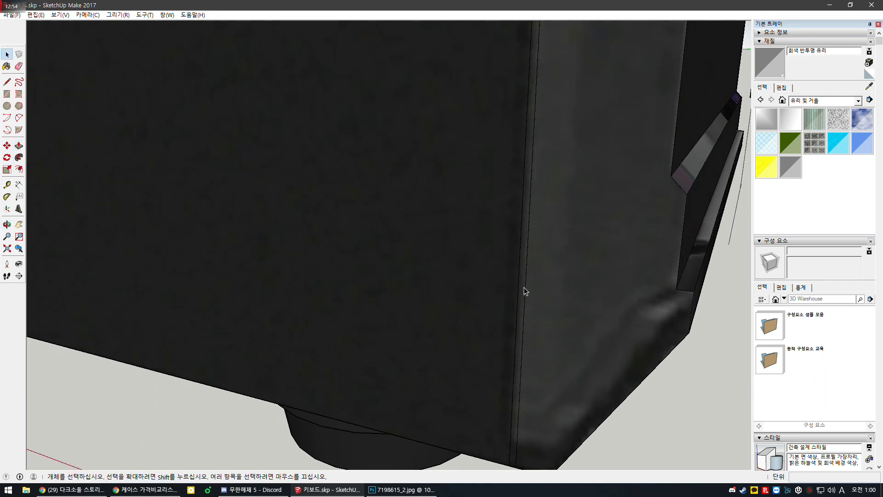
left_click(7, 147)
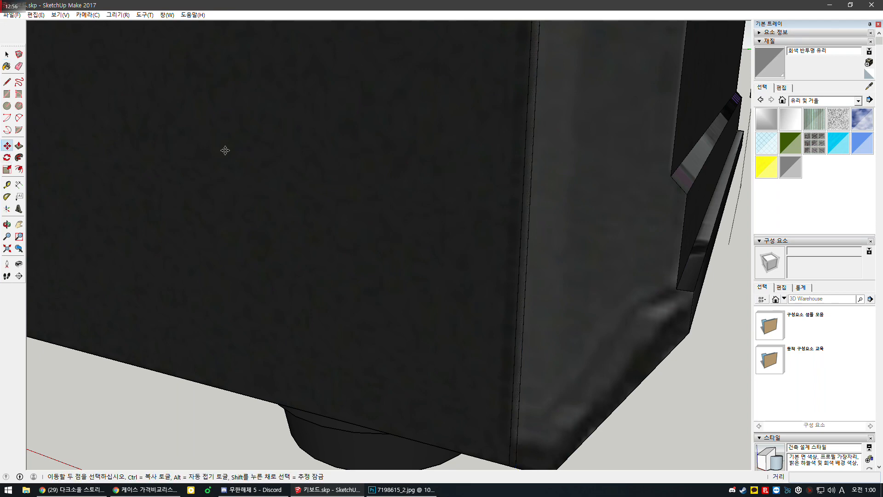
scroll(414, 180, "down", 2)
left_click(485, 392)
scroll(469, 299, "down", 5)
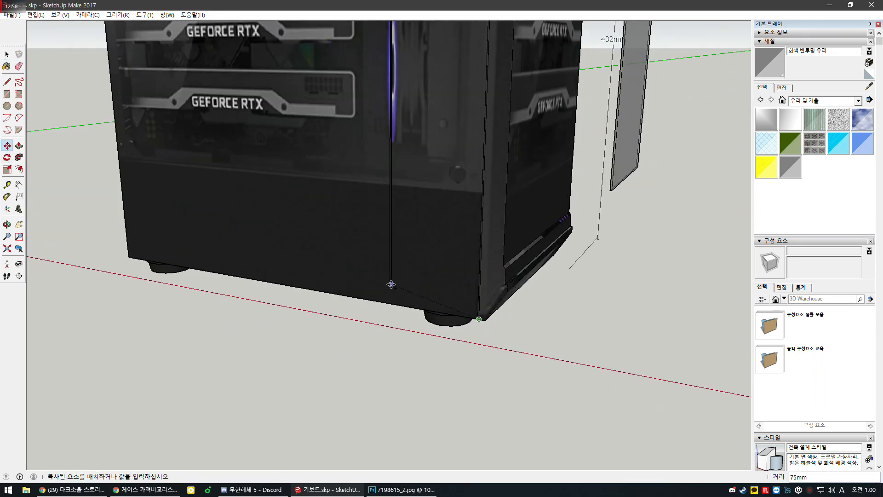
middle_click_drag(541, 251, 2, 264)
scroll(338, 313, "up", 1)
scroll(338, 314, "up", 2)
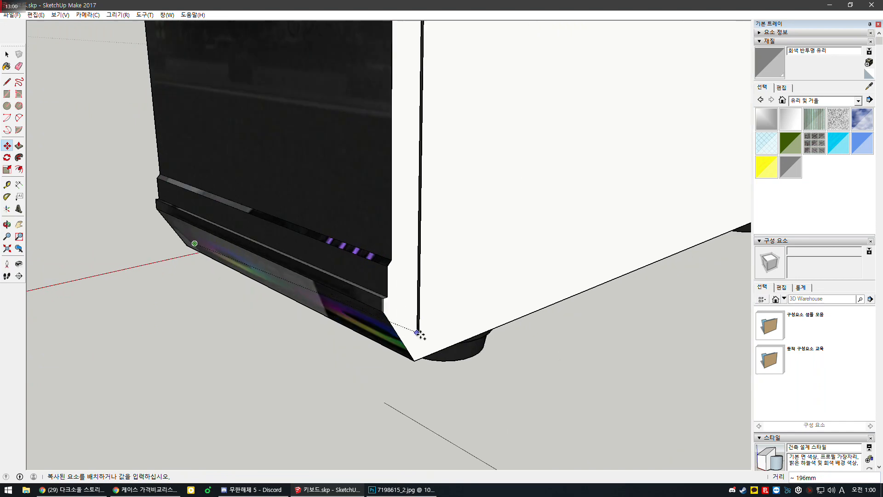
left_click(438, 353)
scroll(437, 359, "down", 5)
scroll(439, 71, "up", 5)
key("space")
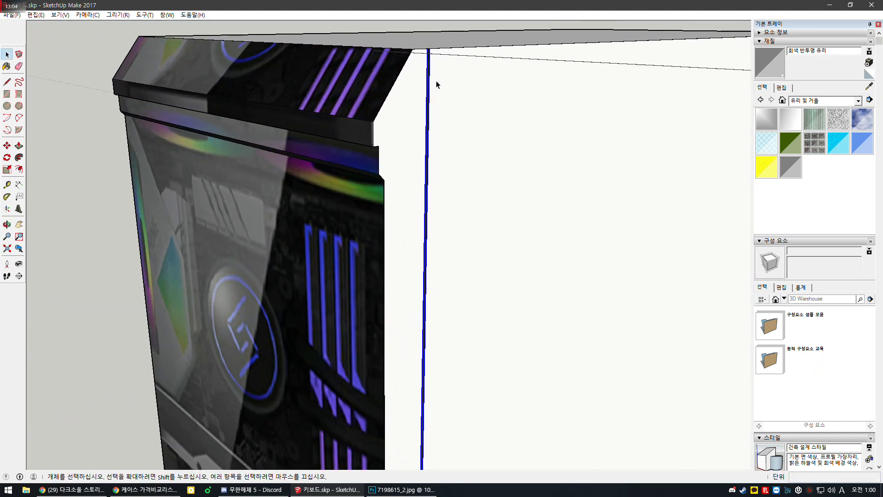
Draw two parallel 196 mm lines across the top of the case, joining the upper ends of the groove strips.
scroll(436, 85, "down", 1)
mouse_move(445, 153)
middle_mouse_down()
mouse_move(443, 192)
mouse_move(193, 89)
middle_mouse_up()
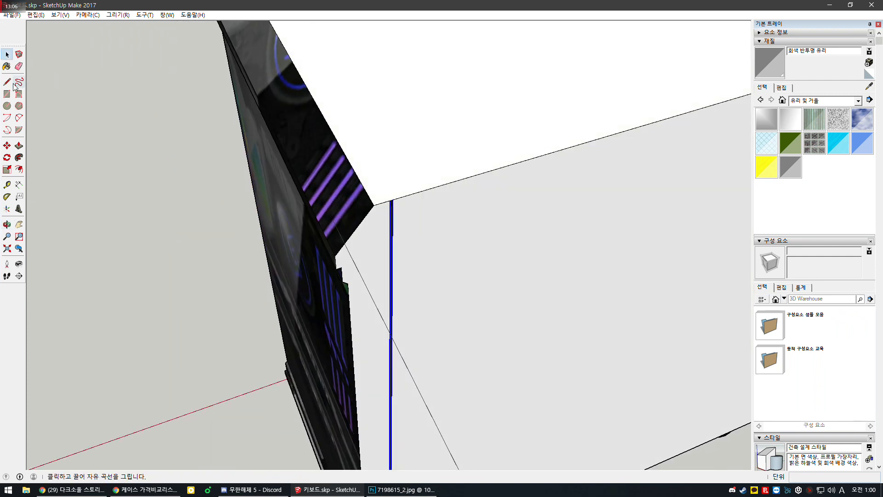
left_click(393, 199)
scroll(493, 283, "down", 2)
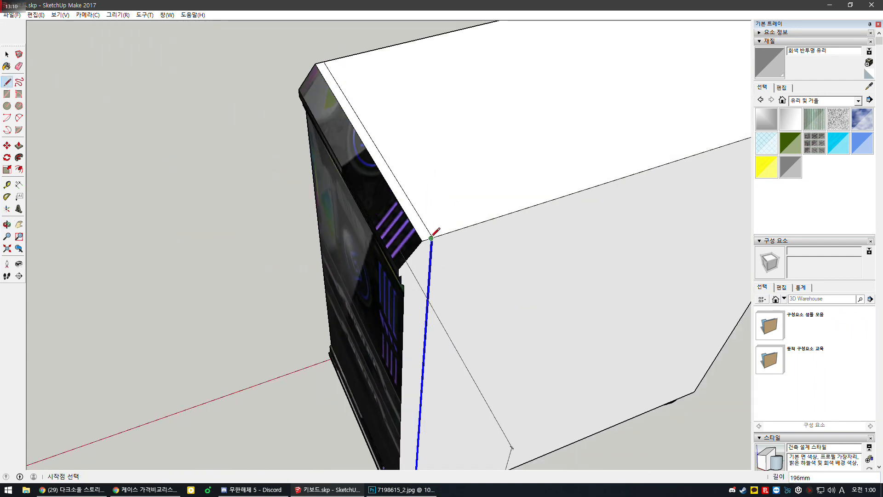
left_click(432, 237)
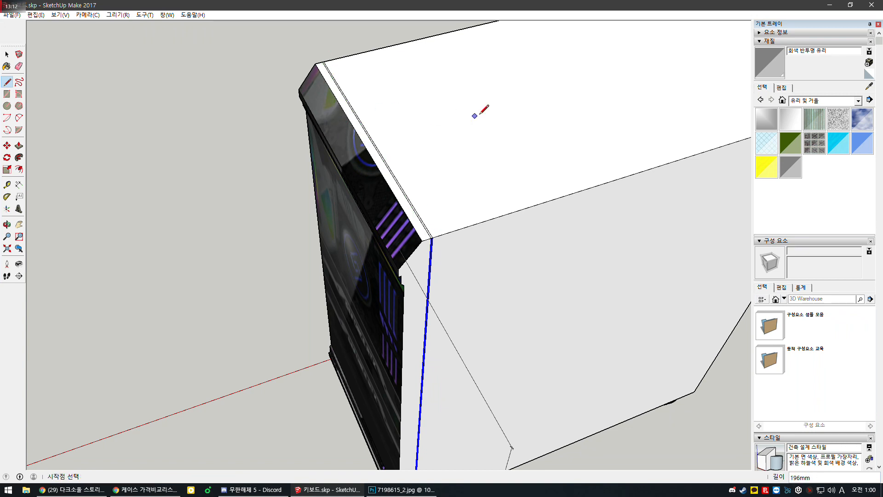
Draw two parallel 196 mm lines across the case's underside, joining the lower ends of the groove strips.
middle_click_drag(479, 110, 547, 79)
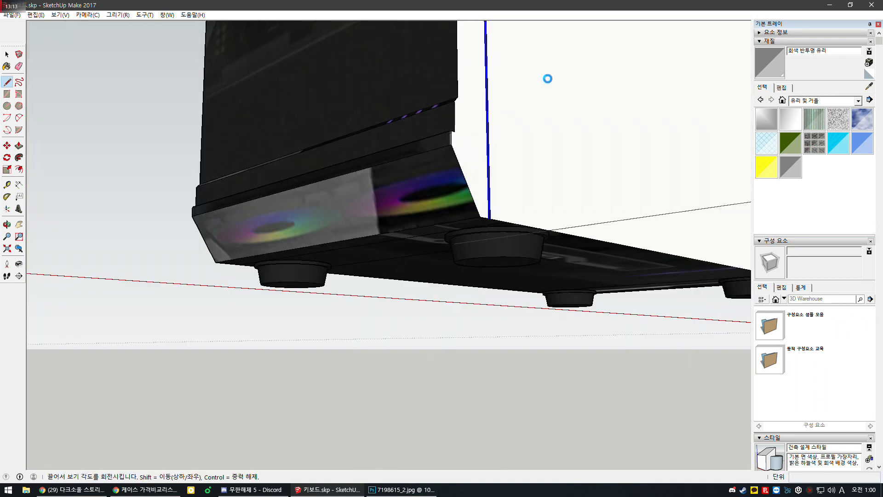
left_click(488, 212)
scroll(335, 256, "up", 3)
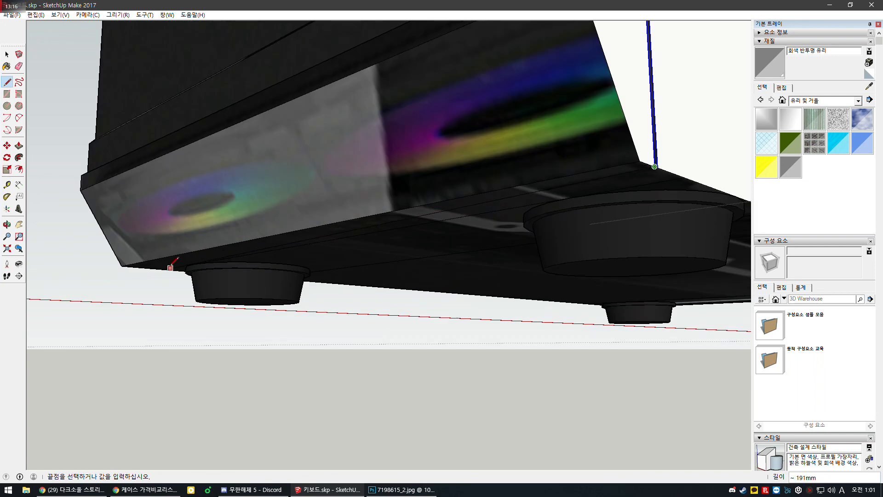
left_click(135, 266)
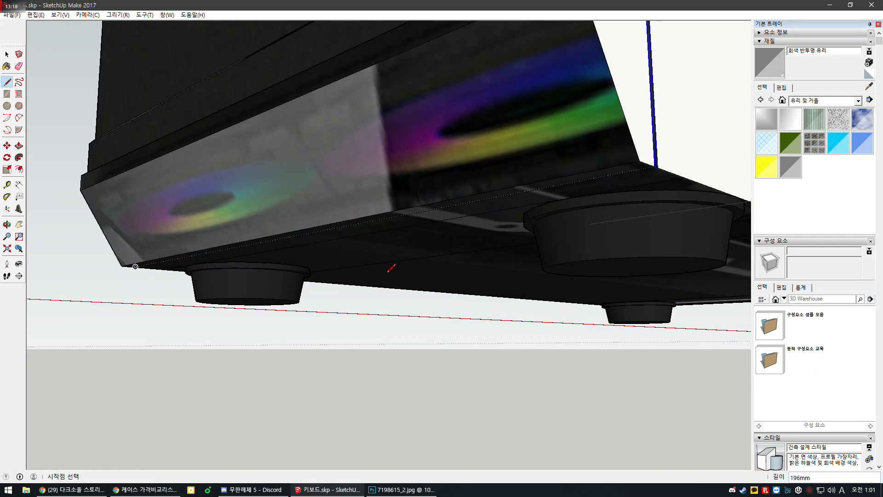
scroll(639, 175, "up", 2)
left_click(661, 175)
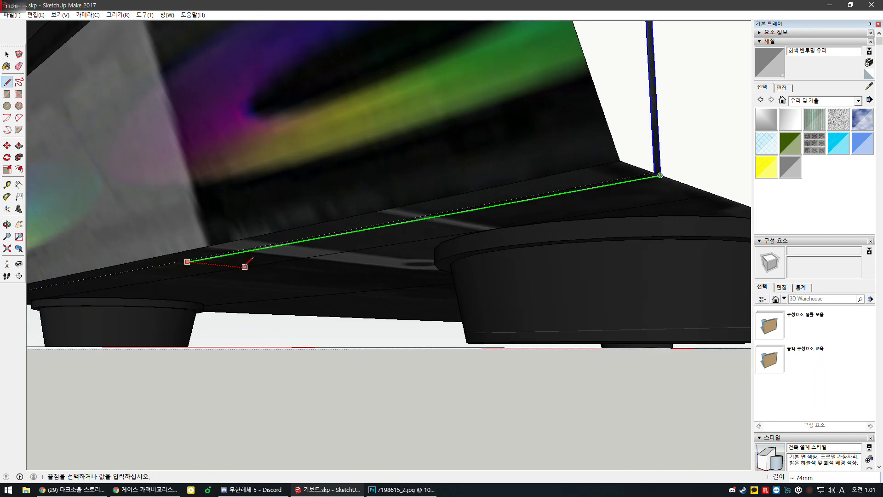
scroll(501, 245, "down", 3)
scroll(84, 292, "up", 3)
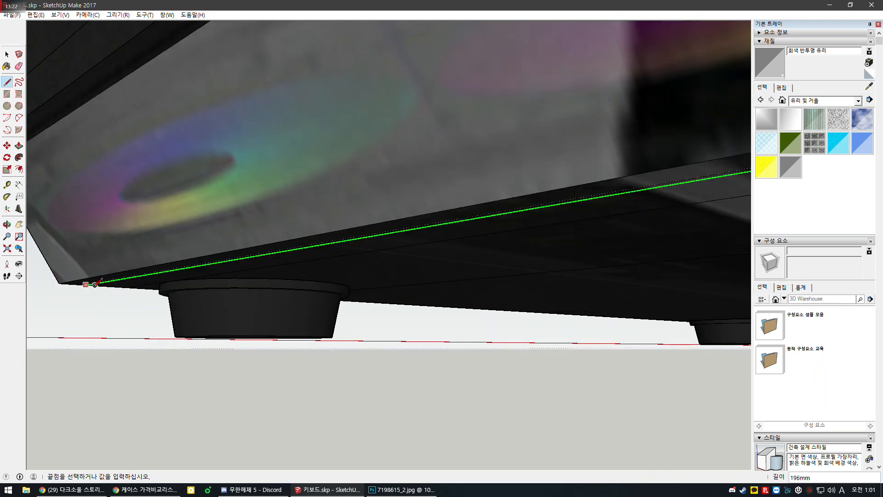
left_click(85, 285)
scroll(86, 286, "down", 5)
key("space")
Push the narrow strips on the case's top and underside inward to continue the side grooves around the body.
middle_click_drag(358, 203, 368, 371)
scroll(378, 375, "down", 2)
scroll(378, 375, "down", 3)
scroll(306, 100, "up", 7)
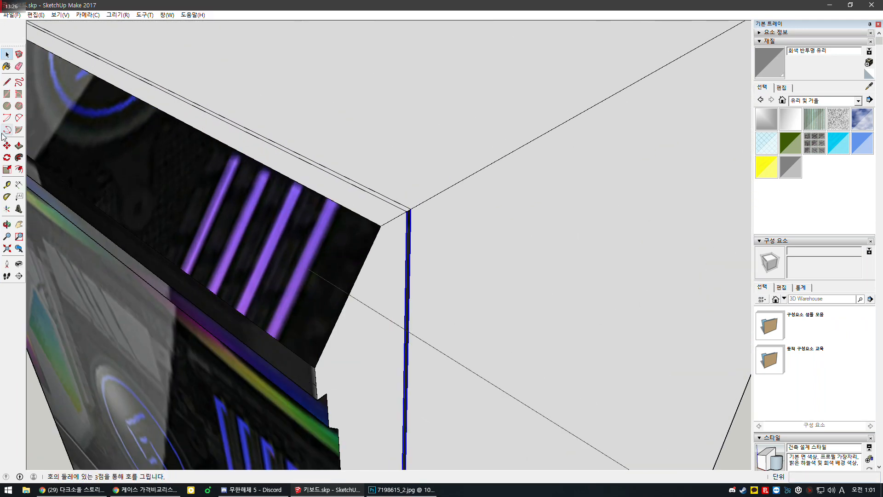
left_click(18, 145)
left_click(408, 212)
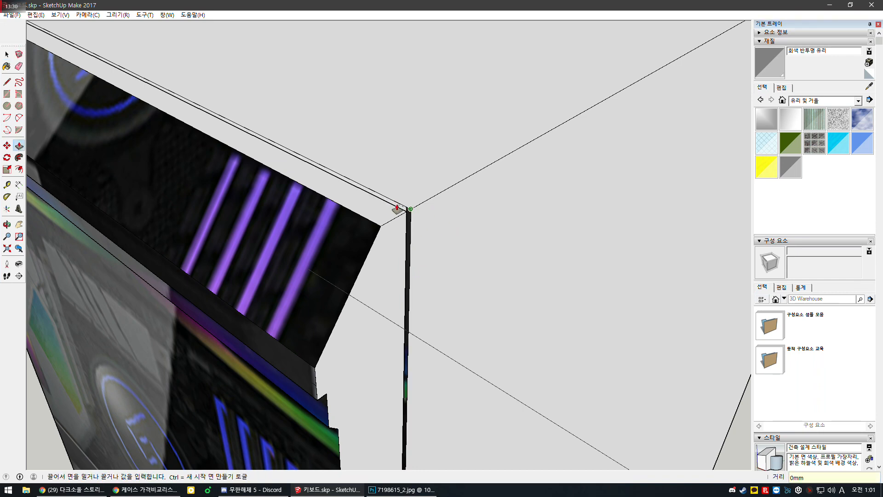
scroll(546, 253, "down", 4)
middle_click_drag(585, 190, 584, 190)
scroll(449, 197, "up", 5)
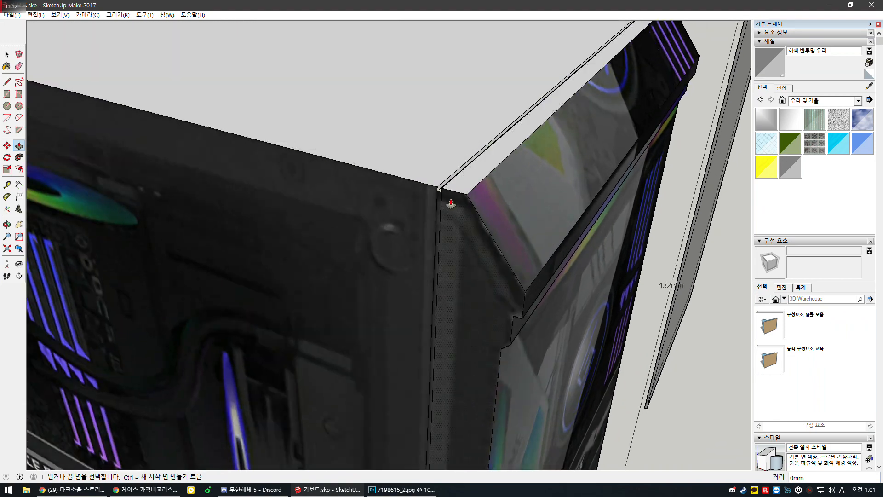
scroll(434, 205, "down", 10)
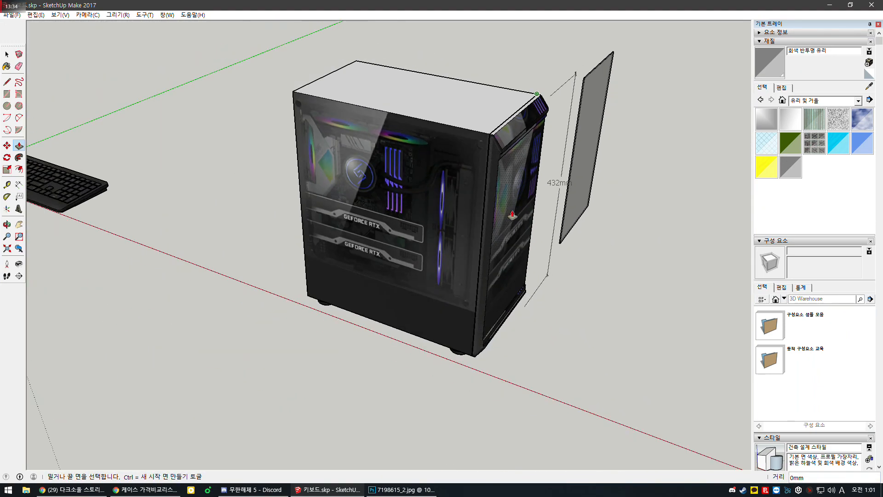
middle_click_drag(460, 151, 461, 108)
scroll(442, 249, "up", 10)
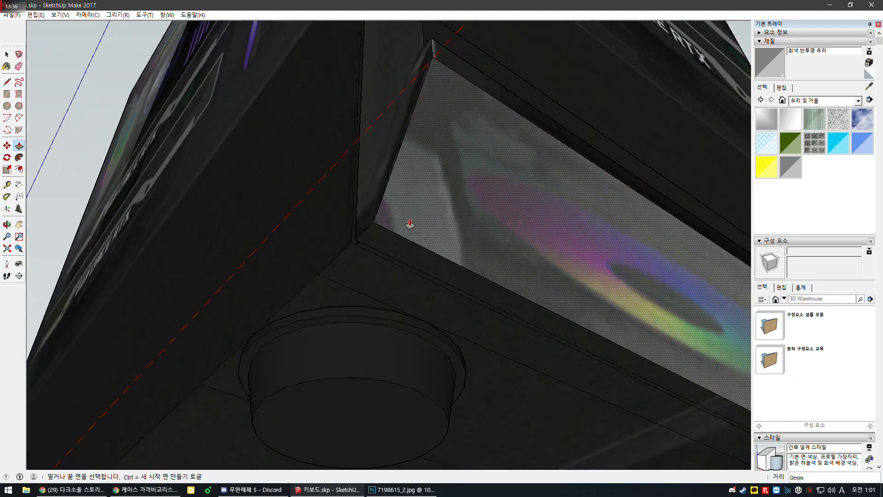
scroll(353, 251, "down", 5)
middle_click_drag(374, 207, 421, 190)
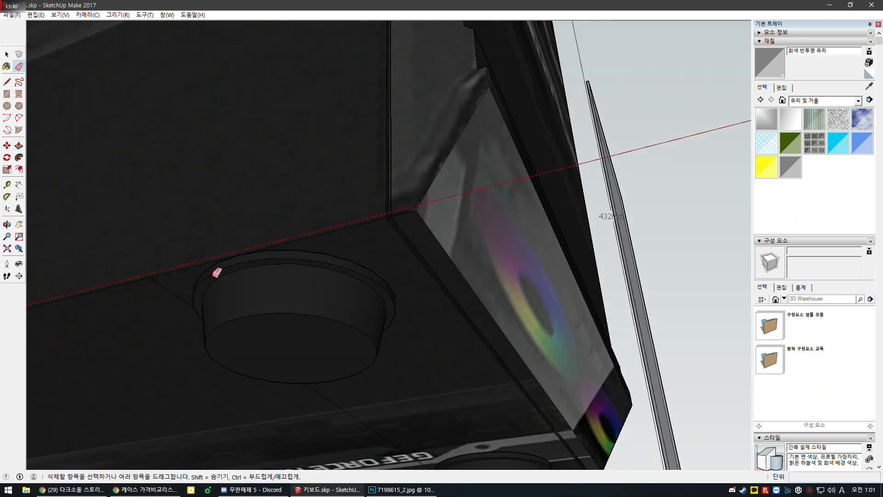
Examine the case's underside and feet, and the whole body from the glass side and the rear.
scroll(432, 195, "down", 8)
scroll(333, 276, "up", 8)
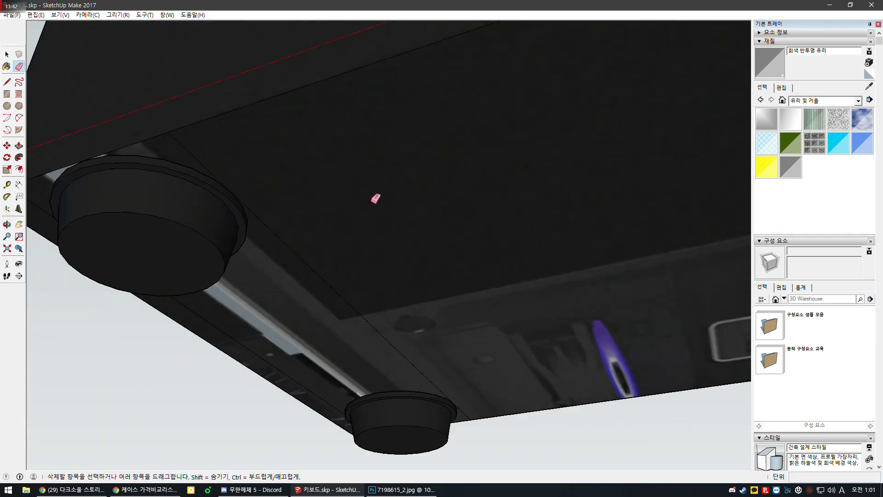
scroll(354, 242, "down", 7)
middle_click_drag(390, 193, 459, 379)
key("space")
scroll(376, 244, "down", 3)
scroll(380, 250, "down", 7)
scroll(420, 140, "up", 4)
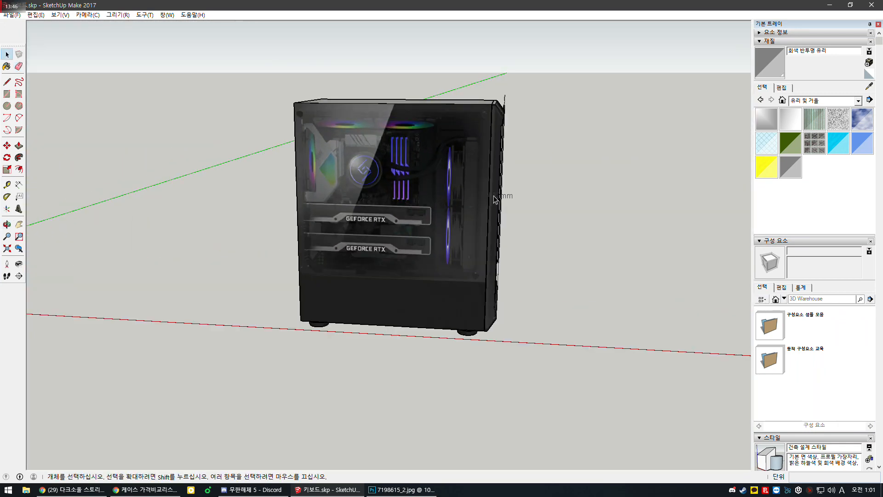
middle_click_drag(478, 161, 375, 230)
middle_click_drag(515, 235, 467, 228)
scroll(340, 215, "up", 1)
middle_click_drag(322, 214, 460, 234)
scroll(295, 227, "up", 2)
scroll(294, 228, "up", 3)
scroll(322, 193, "down", 3)
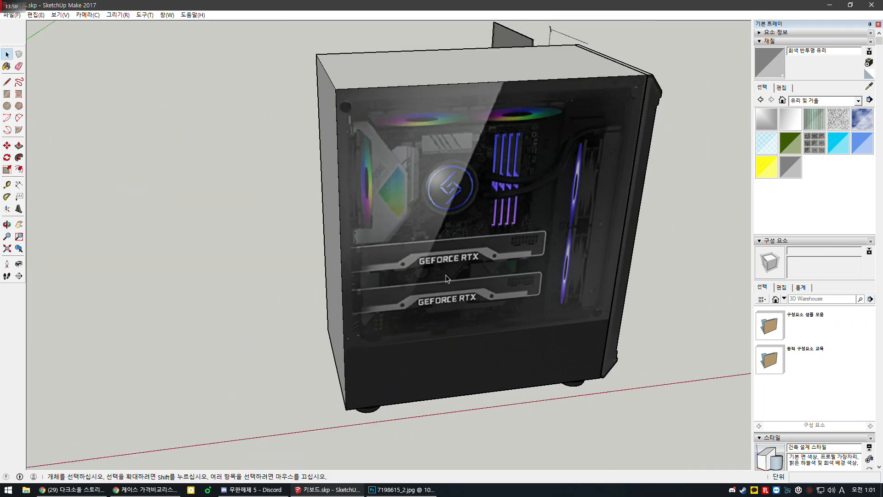
scroll(347, 144, "up", 3)
scroll(349, 158, "down", 1)
scroll(349, 155, "down", 3)
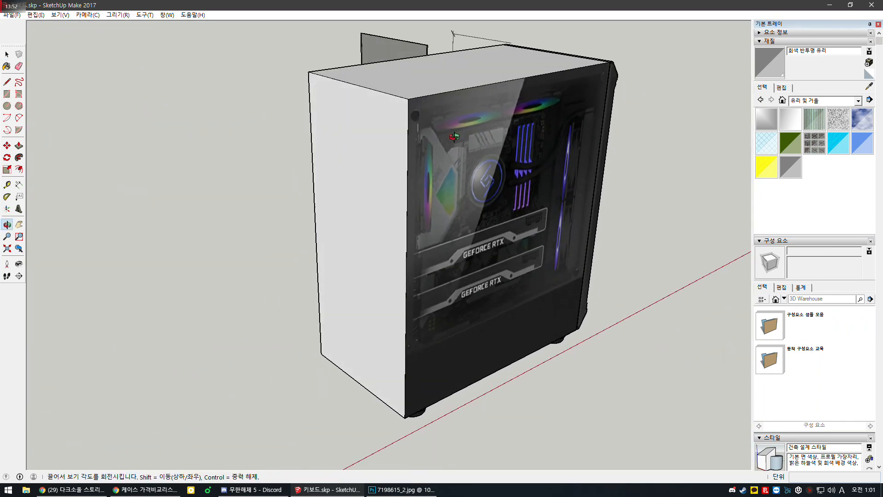
scroll(451, 172, "up", 2)
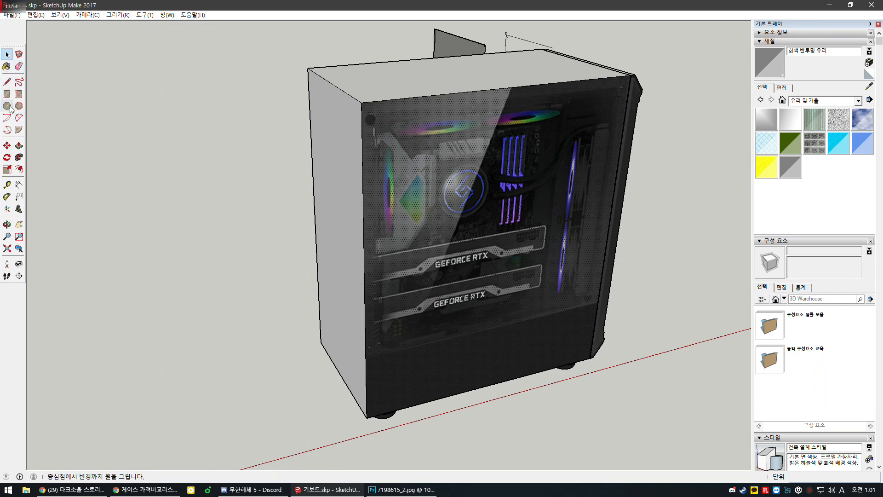
scroll(584, 346, "up", 5)
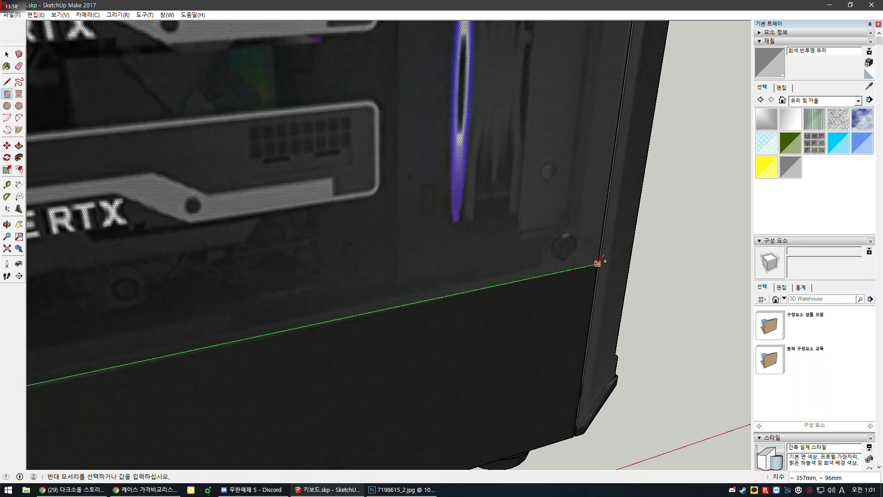
scroll(597, 264, "down", 5)
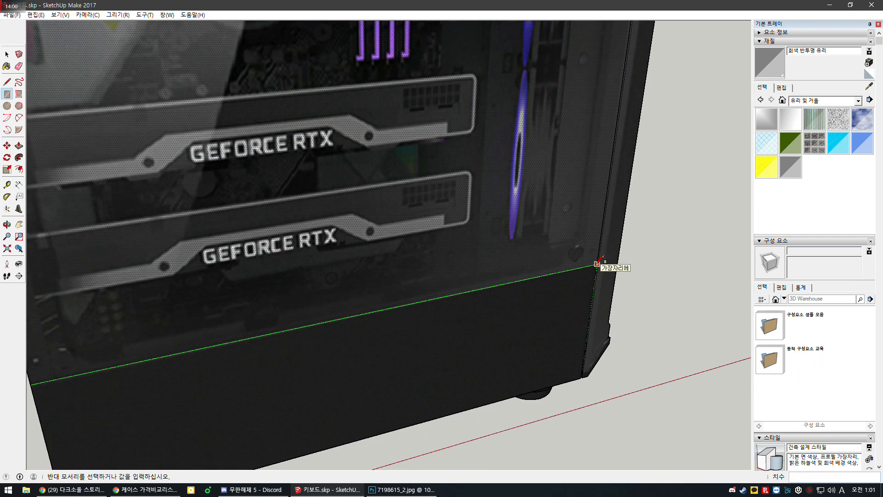
key("space")
scroll(518, 317, "down", 2)
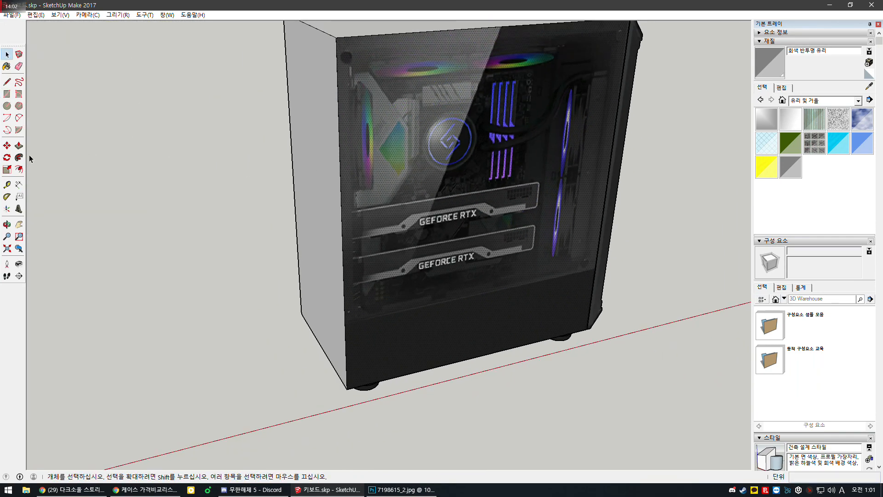
Push the glass side face of the case inward 2 mm with Push/Pull.
left_click(492, 218)
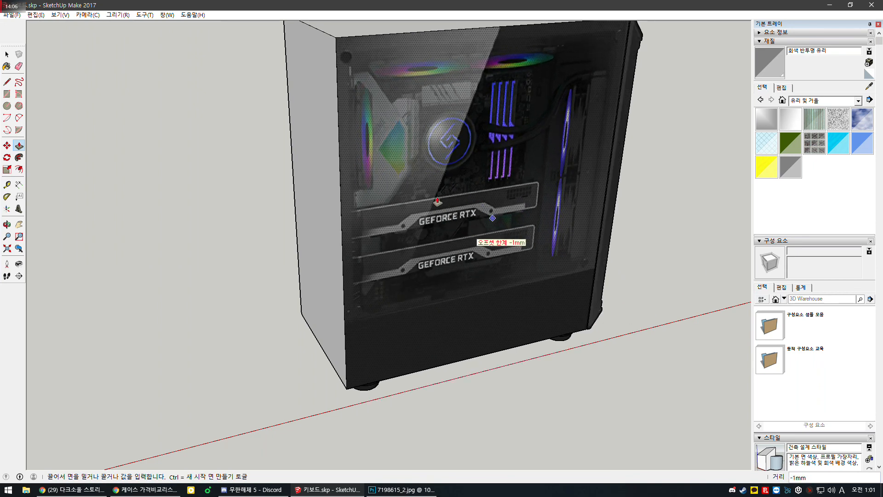
scroll(591, 285, "down", 1)
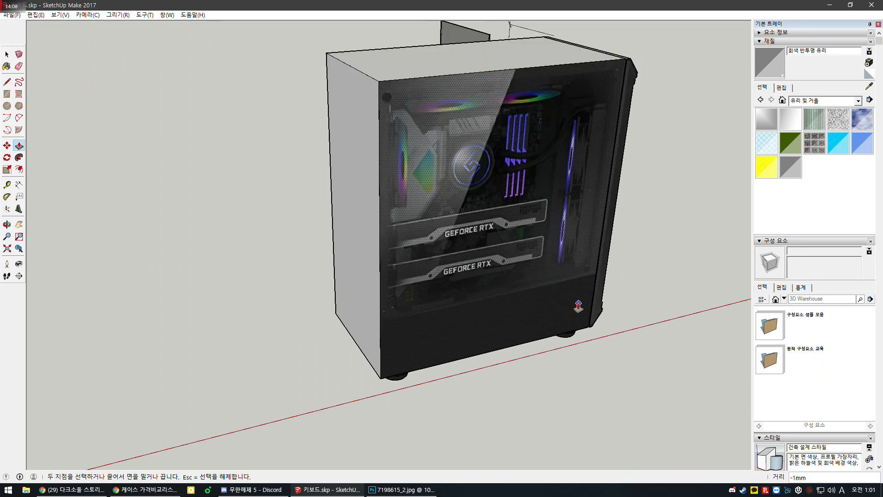
scroll(579, 305, "up", 6)
left_click(617, 290)
scroll(599, 306, "up", 5)
middle_click_drag(641, 313, 483, 329)
scroll(503, 329, "up", 3)
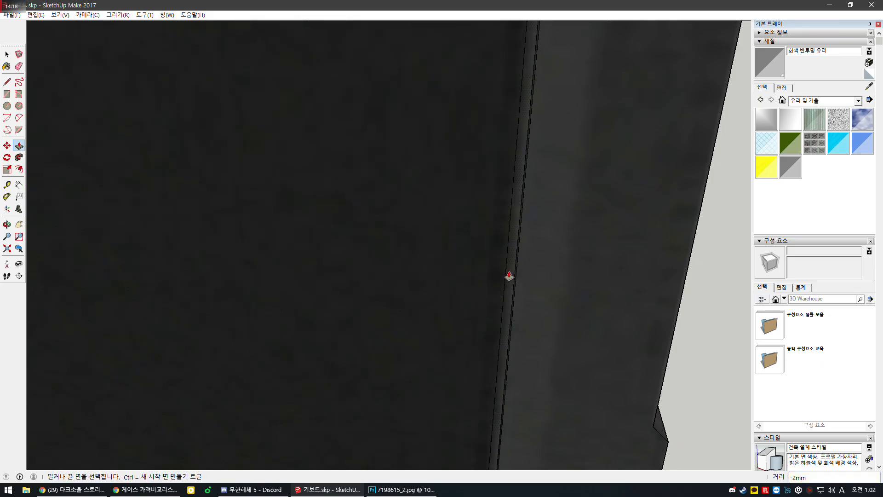
scroll(509, 275, "down", 10)
key("space")
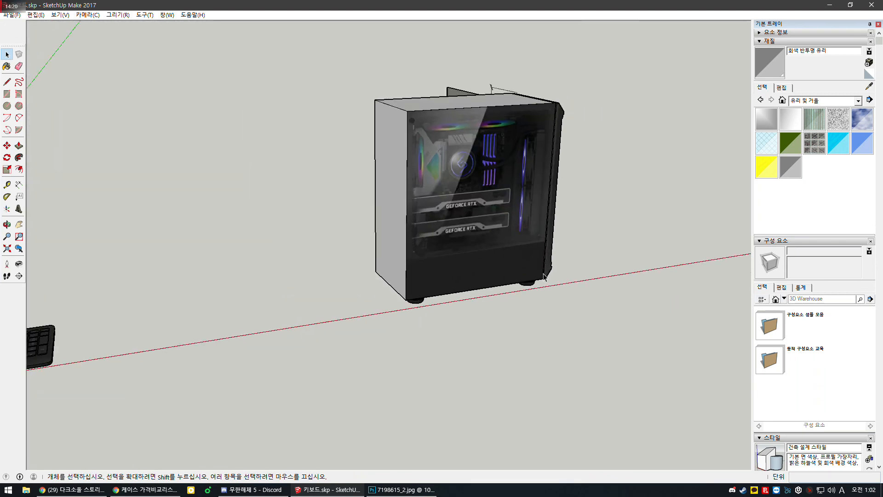
Select the entire case body and make it a group.
middle_click_drag(544, 275, 564, 391)
scroll(471, 175, "up", 4)
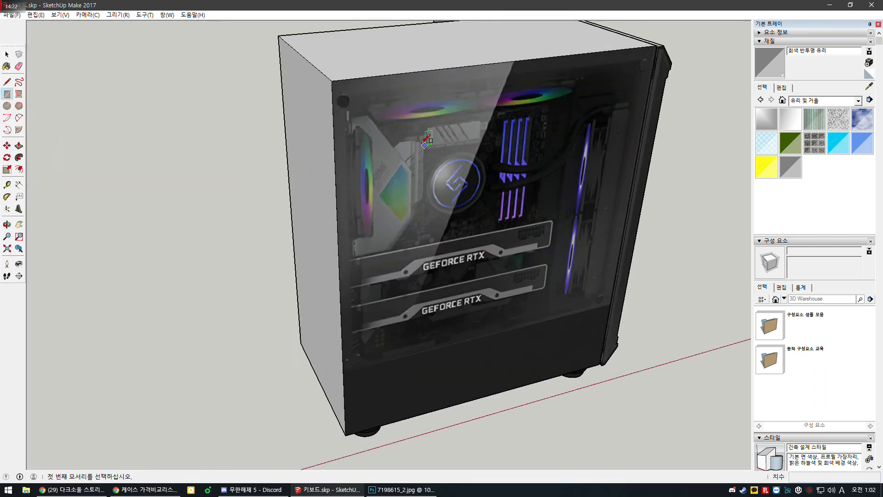
right_click(382, 116)
left_click(428, 198)
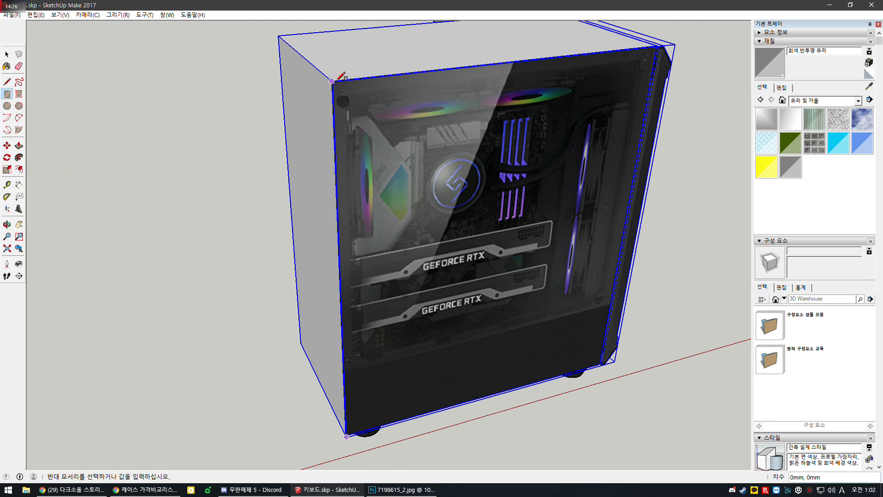
scroll(341, 76, "up", 3)
scroll(286, 85, "down", 4)
scroll(532, 276, "up", 3)
scroll(557, 382, "up", 3)
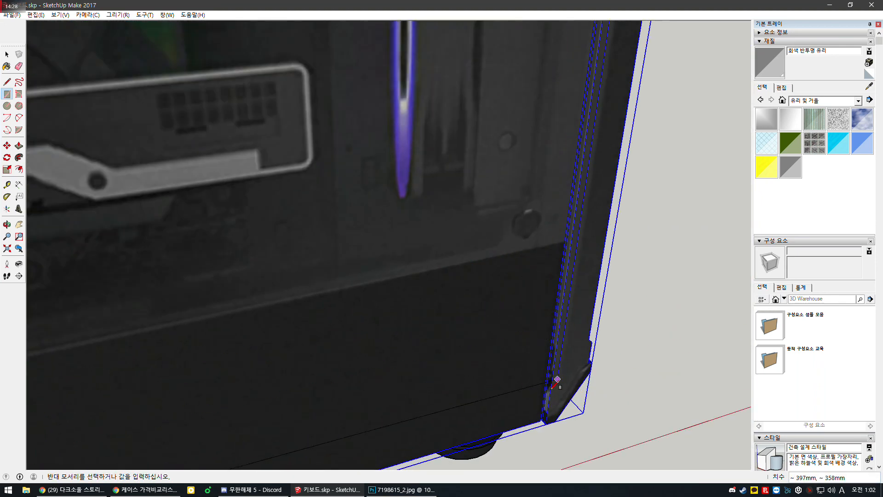
scroll(540, 419, "up", 5)
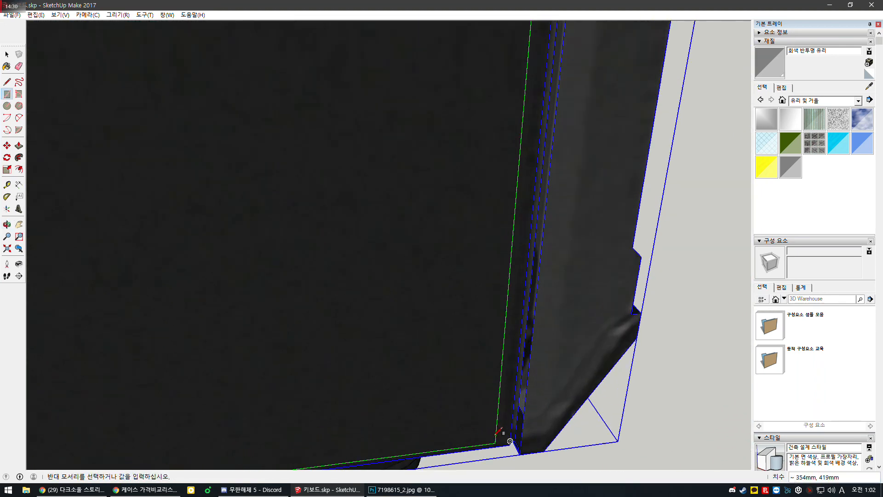
Draw a vertical line about 419 mm long in the glass-side groove, from the front panel's bottom corner up to the groove's top corner.
middle_click_drag(501, 422, 559, 244)
scroll(501, 219, "up", 3)
middle_click_drag(501, 198, 517, 252)
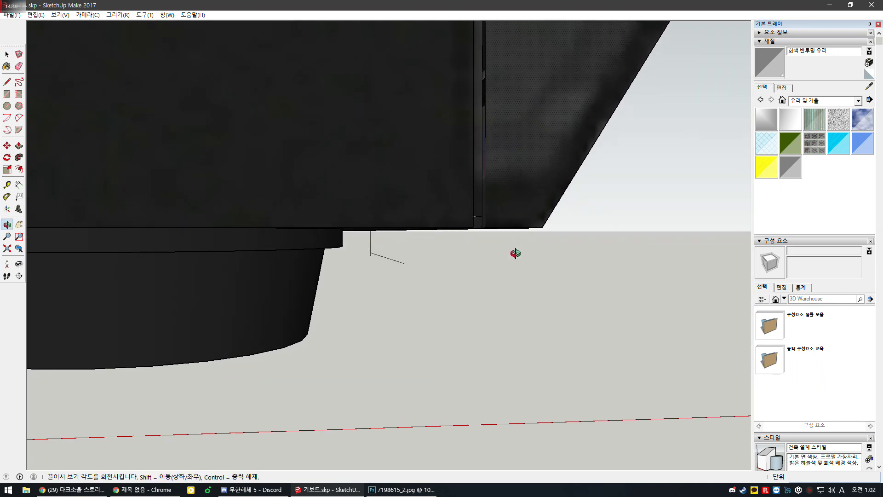
left_click(7, 82)
middle_click_drag(469, 193, 489, 225)
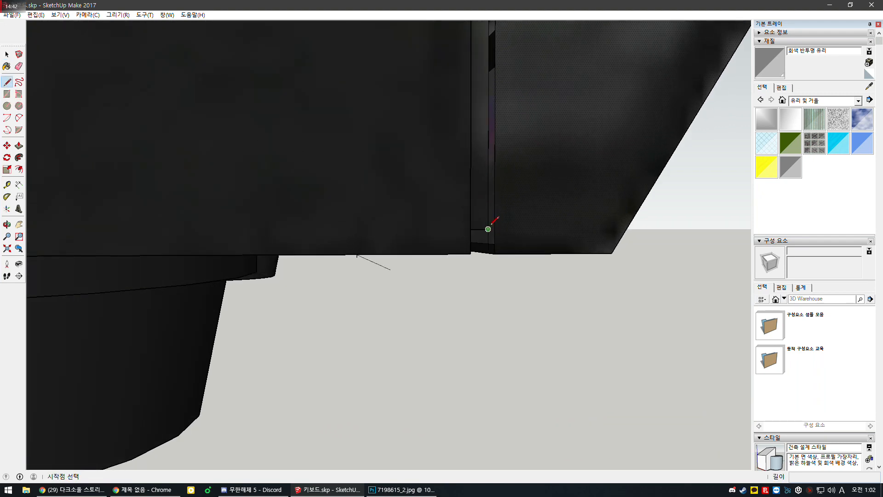
left_click(495, 253)
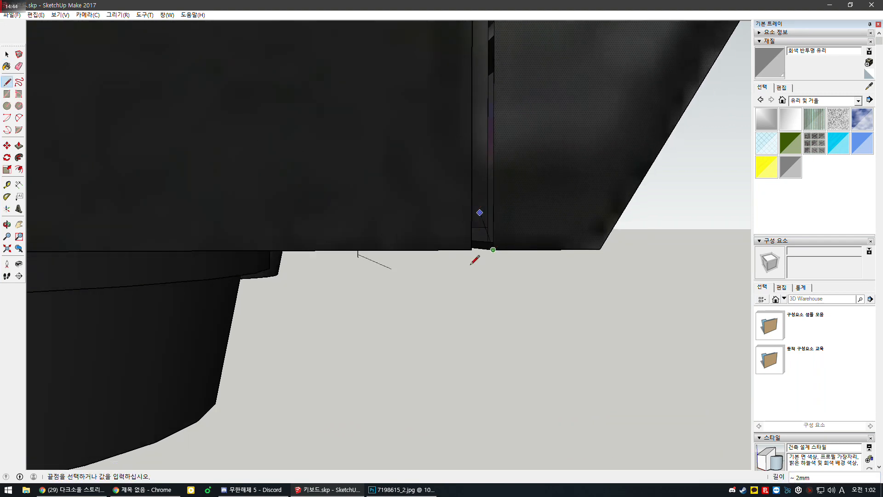
scroll(474, 255, "down", 6)
scroll(413, 185, "up", 8)
scroll(413, 183, "up", 5)
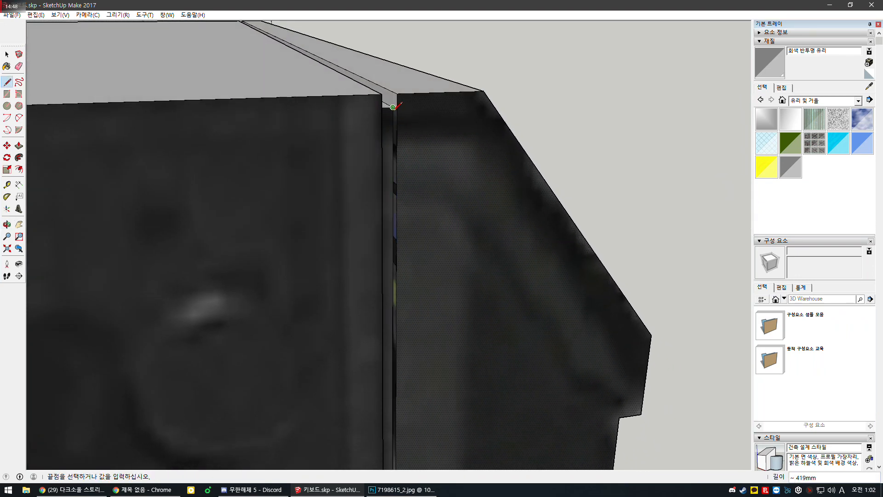
left_click(393, 106)
scroll(405, 110, "down", 6)
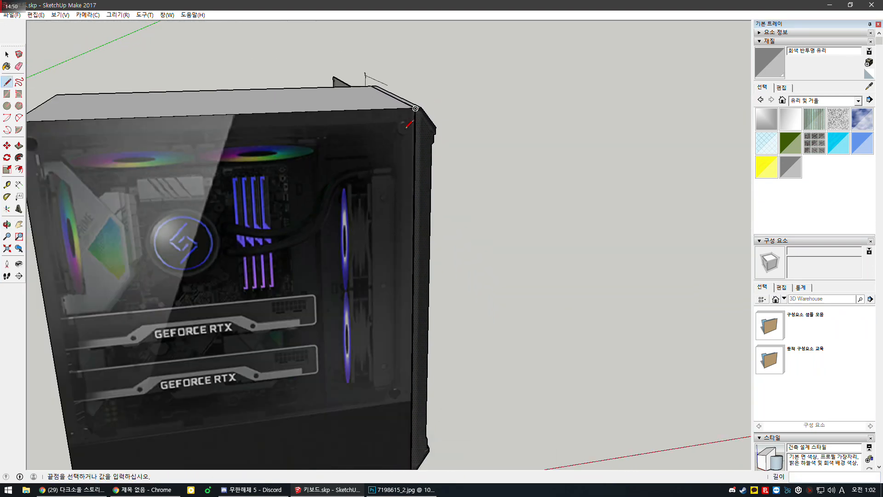
Draw a 194 mm line along the underside groove from the glass side to the opposite side of the case.
scroll(375, 276, "up", 6)
scroll(375, 276, "up", 6)
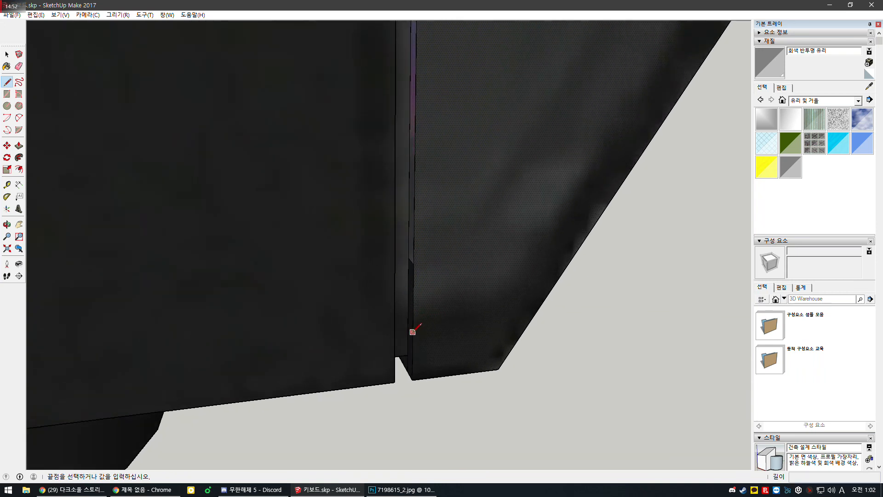
middle_click_drag(407, 380, 415, 339)
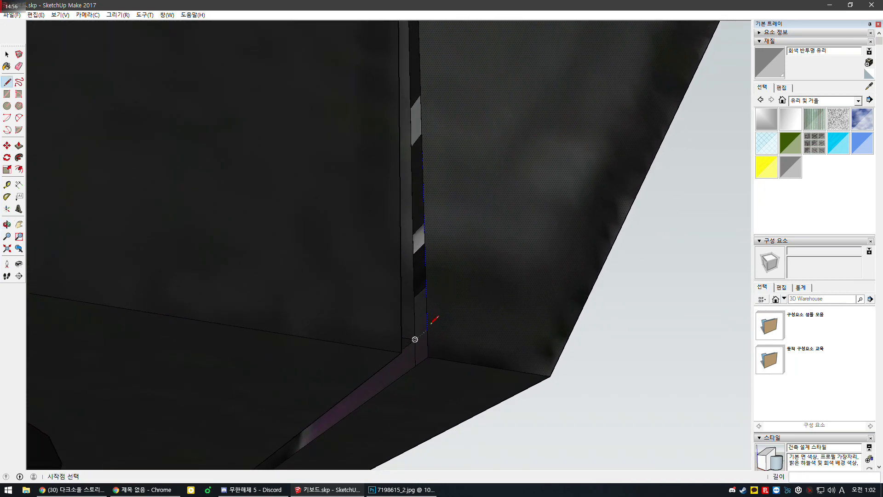
left_click(414, 339)
scroll(454, 185, "down", 9)
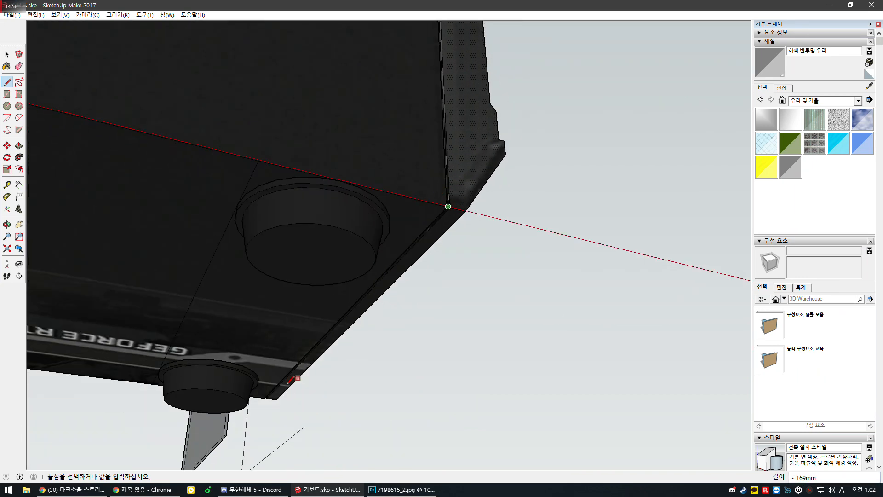
scroll(289, 382, "up", 6)
middle_click_drag(261, 408, 558, 289)
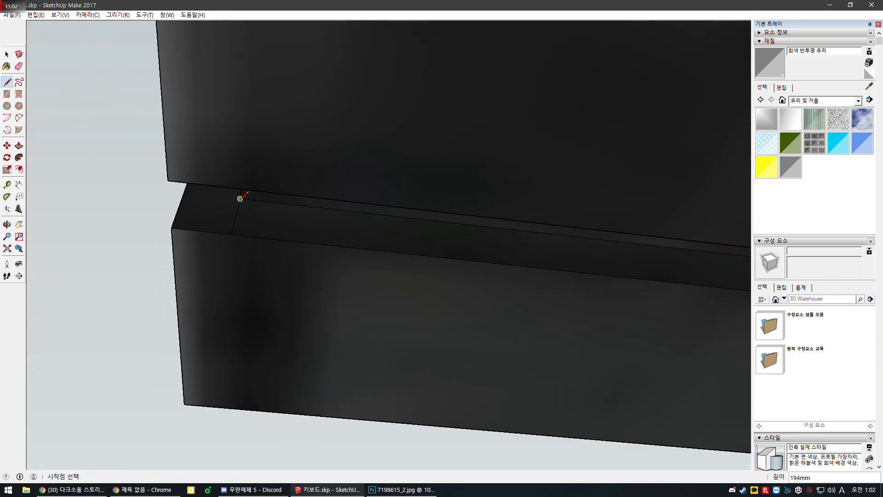
Turn on the display of the model's hidden geometry.
middle_click_drag(240, 199, 564, 389)
scroll(300, 203, "up", 5)
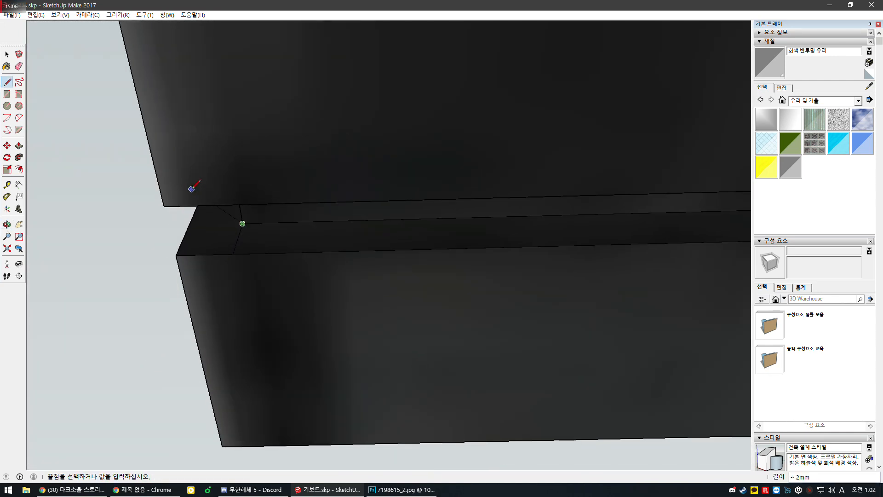
left_click(62, 17)
left_click(85, 49)
Draw a line back along the underside groove to the glass side and join it to the front panel's bottom corner with a line of about 1 mm.
scroll(283, 254, "down", 4)
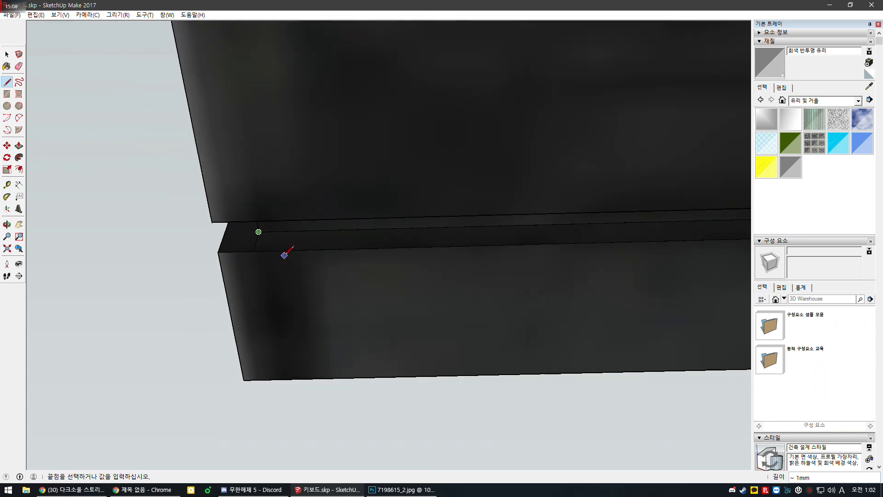
middle_click_drag(239, 254, 321, 225)
scroll(309, 211, "down", 5)
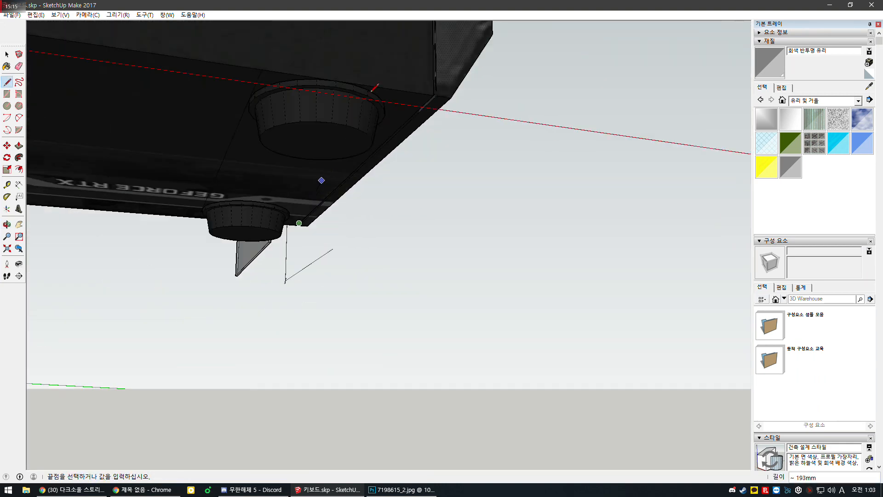
middle_click_drag(370, 93, 420, 119)
scroll(453, 95, "up", 8)
middle_click_drag(477, 94, 430, 145)
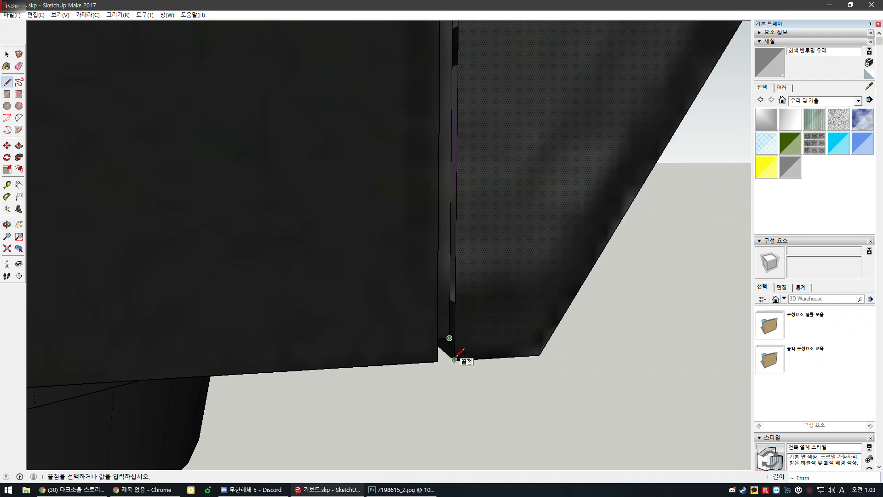
scroll(454, 357, "up", 3)
key("e")
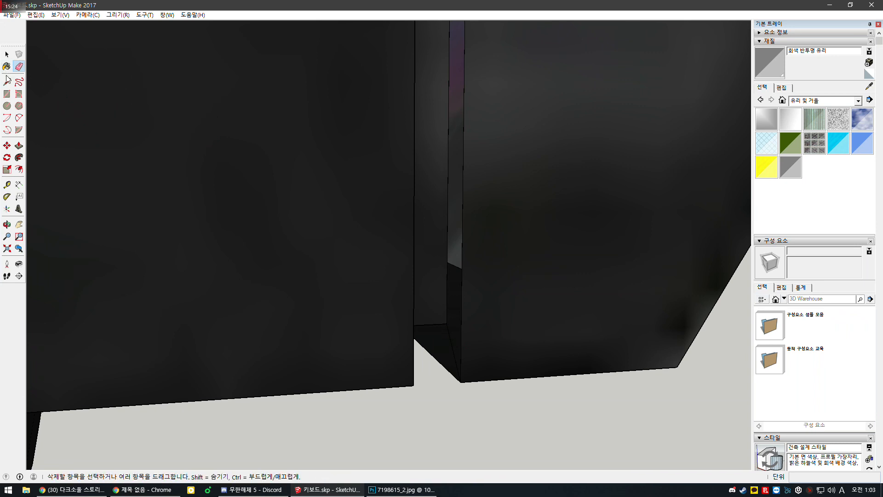
Draw a diagonal line of about 1 mm across the groove's top corner on the glass side and erase the leftover corner piece.
key("l")
scroll(452, 342, "down", 10)
scroll(445, 240, "up", 7)
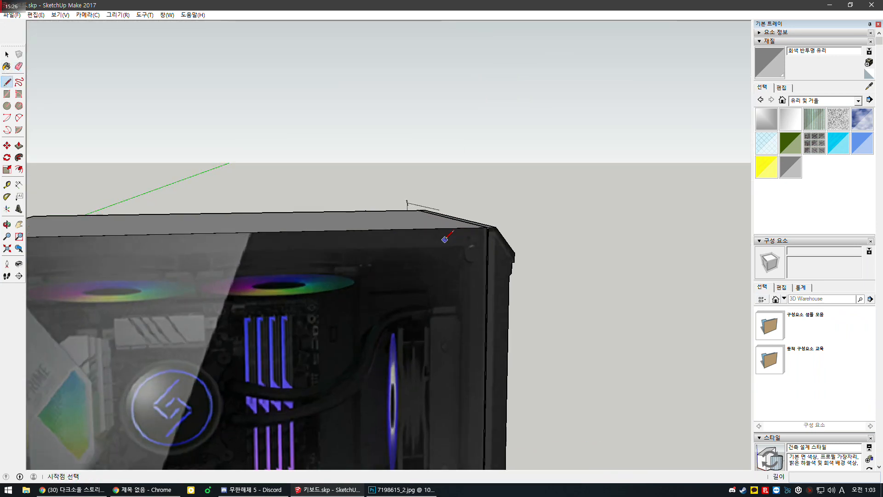
scroll(445, 239, "up", 6)
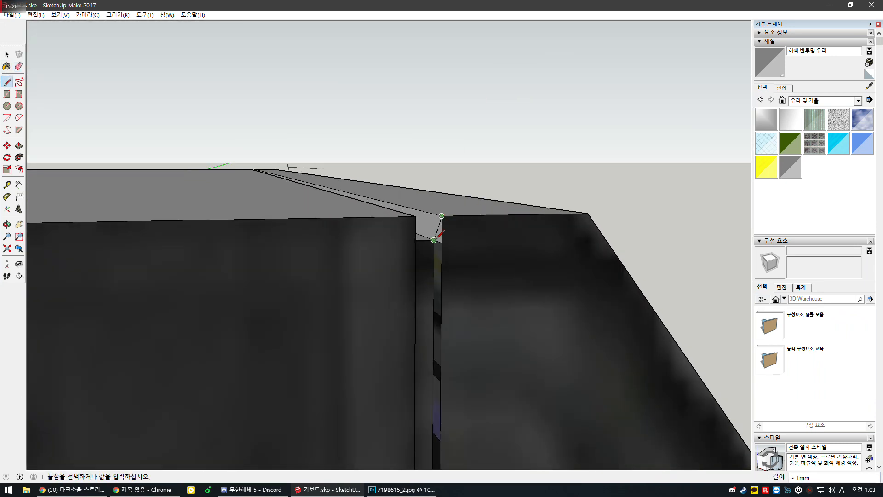
middle_click_drag(437, 241, 495, 264)
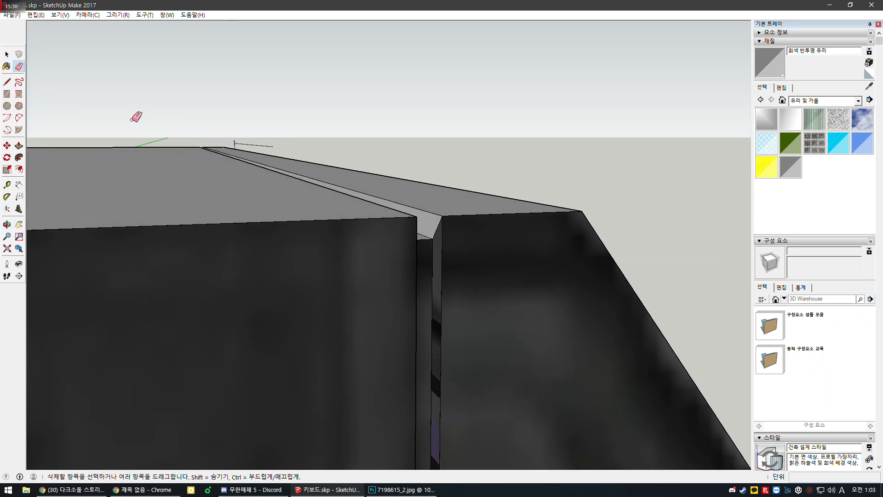
left_click(431, 243)
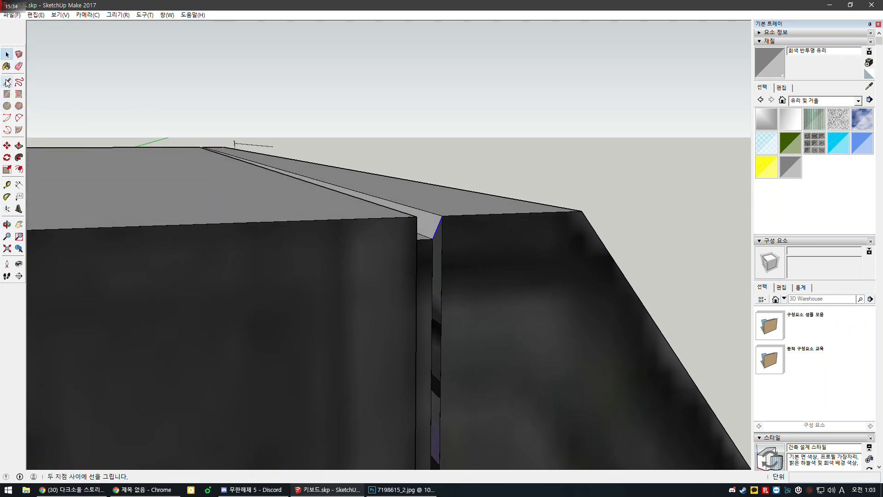
Draw a 420 mm vertical line along the front panel's groove edge, from its top corner to its bottom corner on the glass side.
left_click(441, 216)
scroll(442, 215, "down", 8)
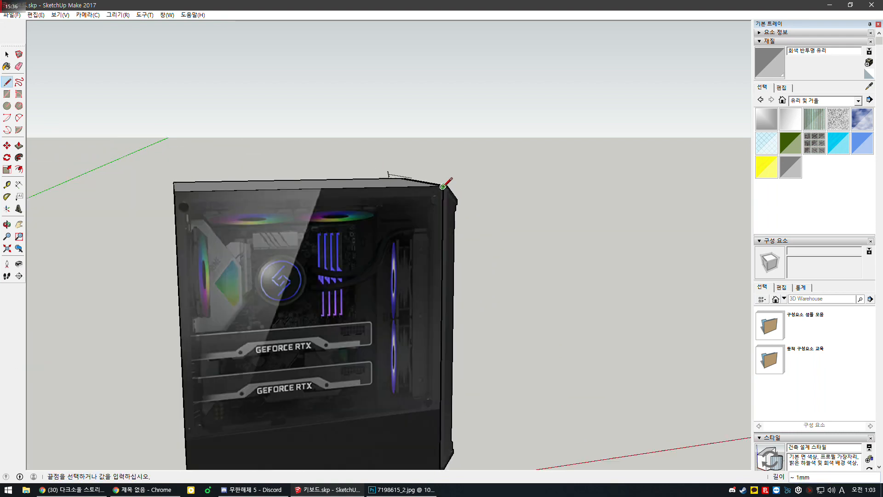
scroll(420, 375, "up", 8)
scroll(491, 347, "up", 4)
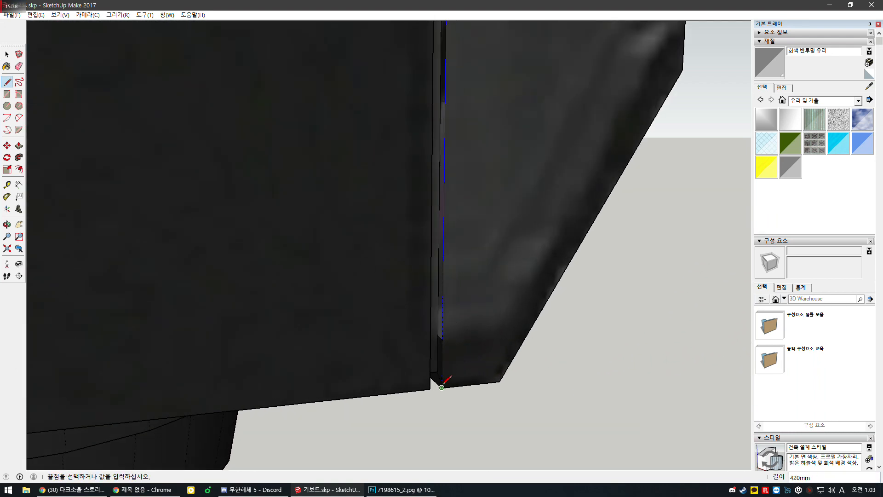
left_click(444, 382)
scroll(443, 383, "down", 8)
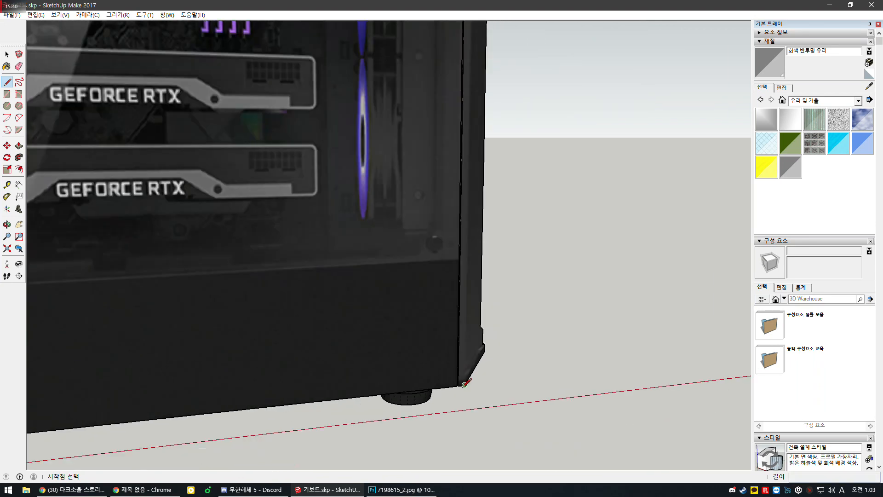
Draw a diagonal line of about 2 mm across the groove's top corner on the side opposite the glass.
scroll(465, 257, "up", 8)
scroll(357, 203, "up", 2)
key("e")
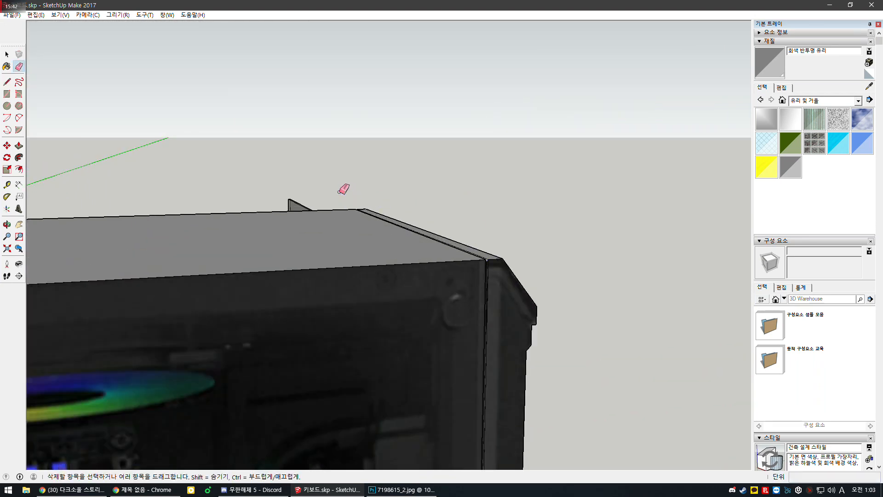
middle_click_drag(526, 384, 625, 448)
middle_click_drag(431, 282, 543, 322)
scroll(218, 256, "up", 4)
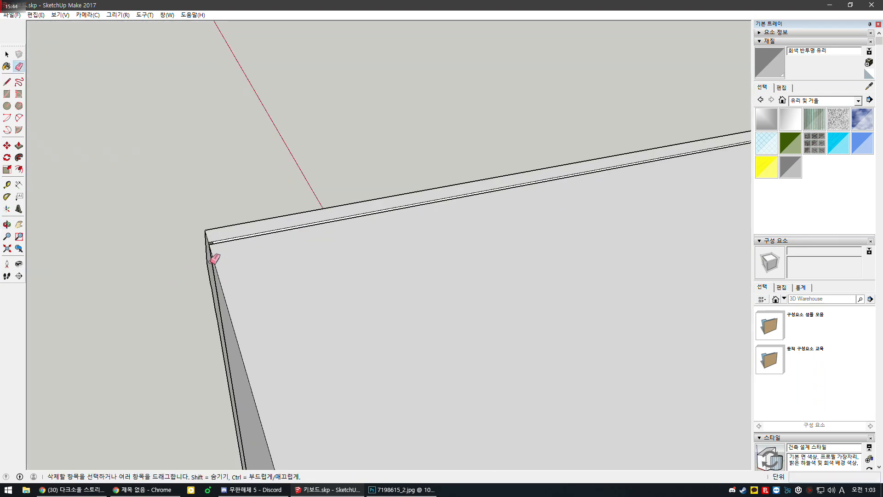
scroll(211, 244, "up", 8)
middle_click_drag(303, 197, 408, 219)
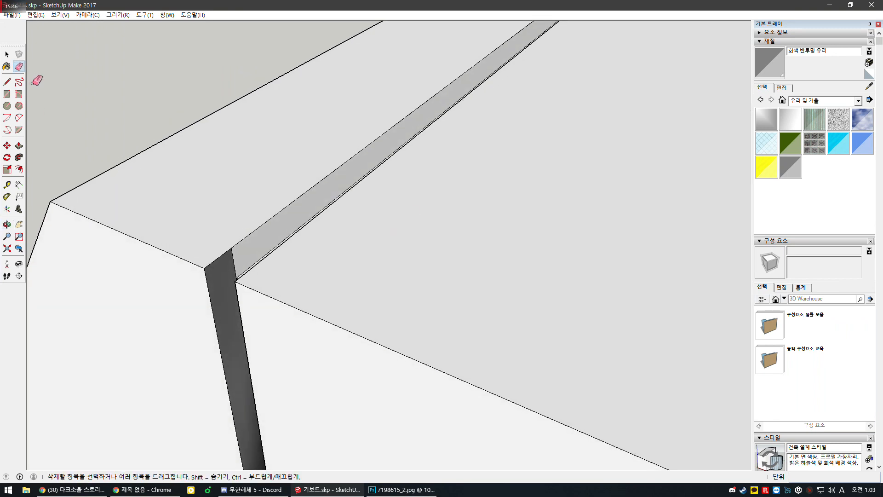
scroll(197, 262, "up", 3)
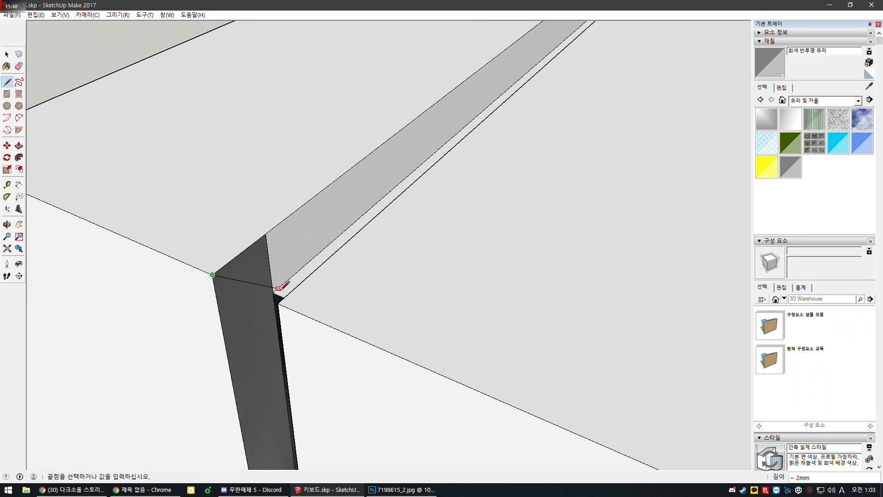
scroll(320, 212, "down", 14)
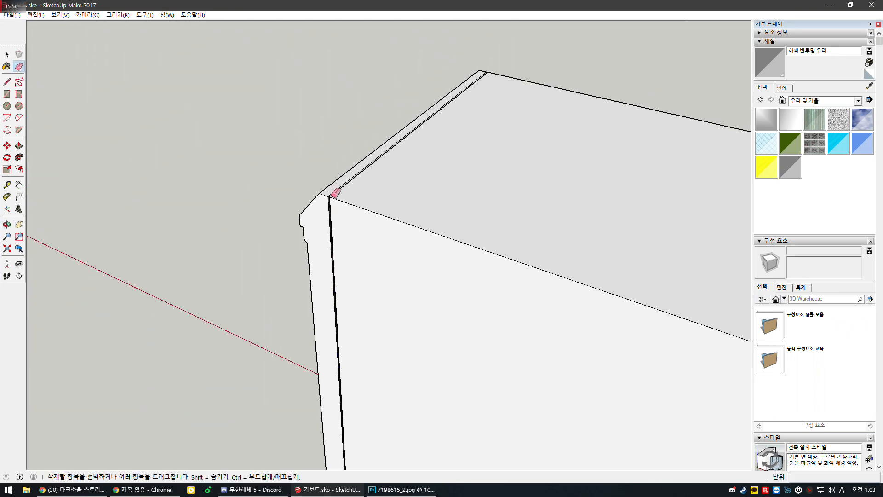
Draw a rectangle across the back of the front panel, from its bottom groove corner opposite the glass toward the top glass-side corner.
scroll(339, 350, "up", 5)
scroll(345, 311, "up", 5)
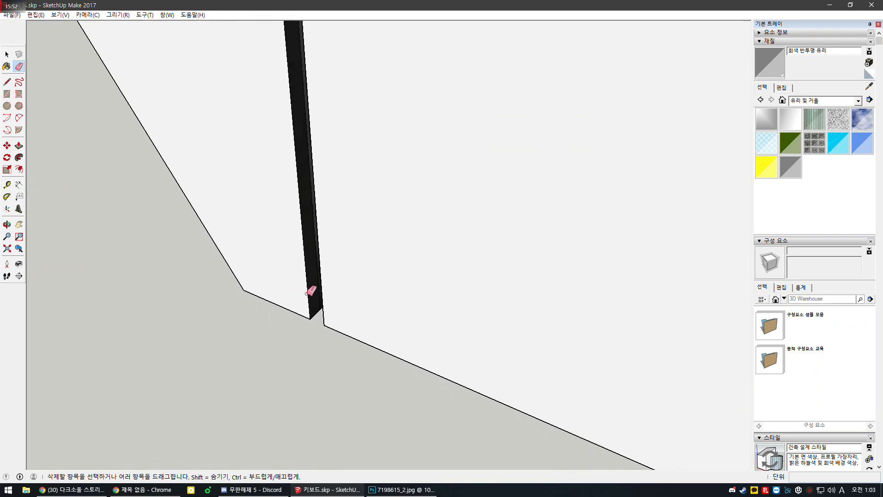
middle_click_drag(309, 290, 396, 263)
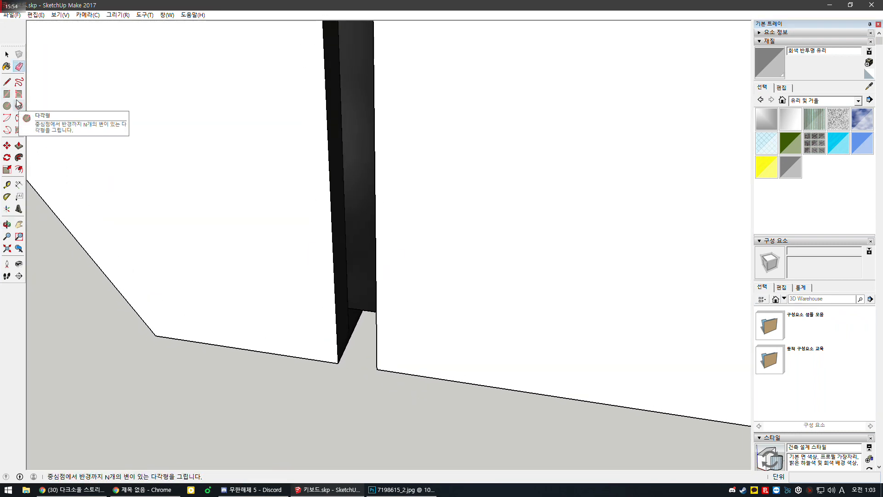
left_click(338, 363)
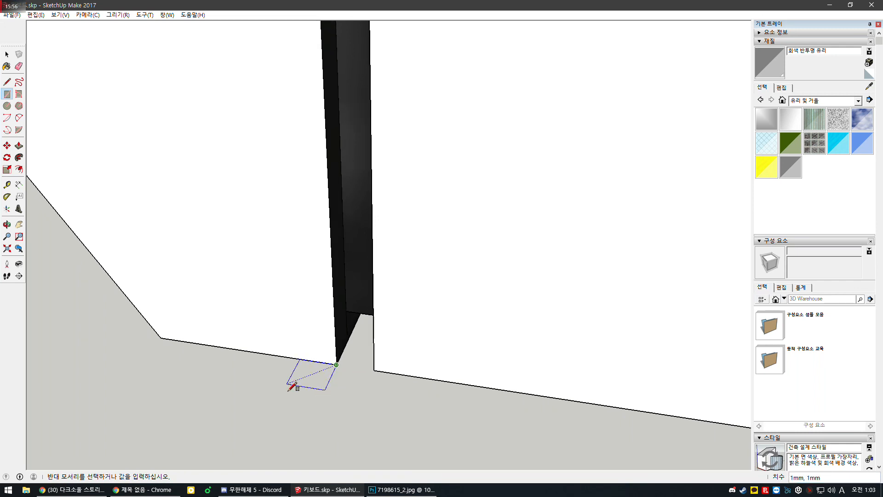
middle_click_drag(292, 380, 309, 335)
scroll(314, 325, "down", 5)
scroll(359, 219, "up", 8)
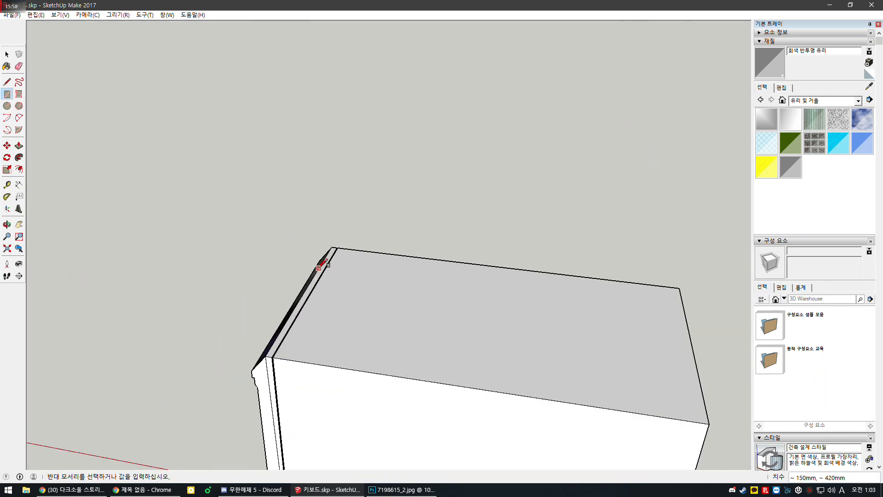
middle_click_drag(364, 209, 287, 232)
key("space")
Examine the groove's top corner on the glass side and the whole case.
left_click(351, 197)
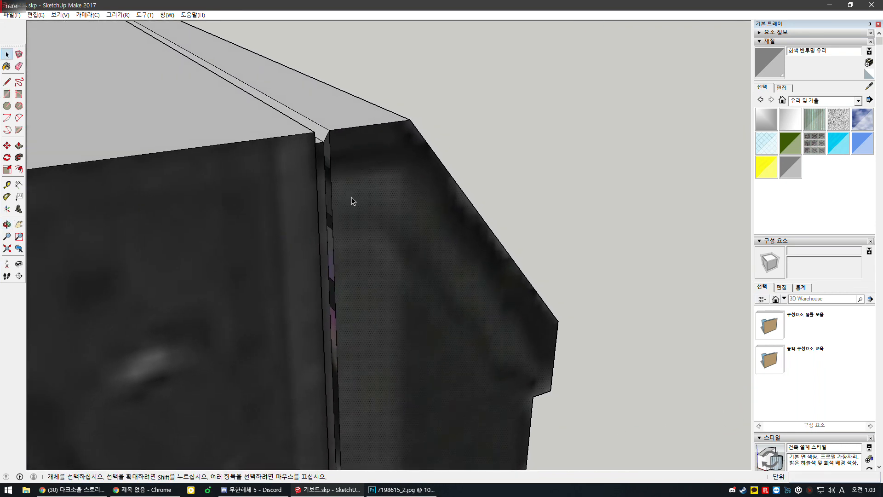
scroll(337, 130, "up", 5)
scroll(328, 145, "down", 4)
scroll(328, 148, "down", 10)
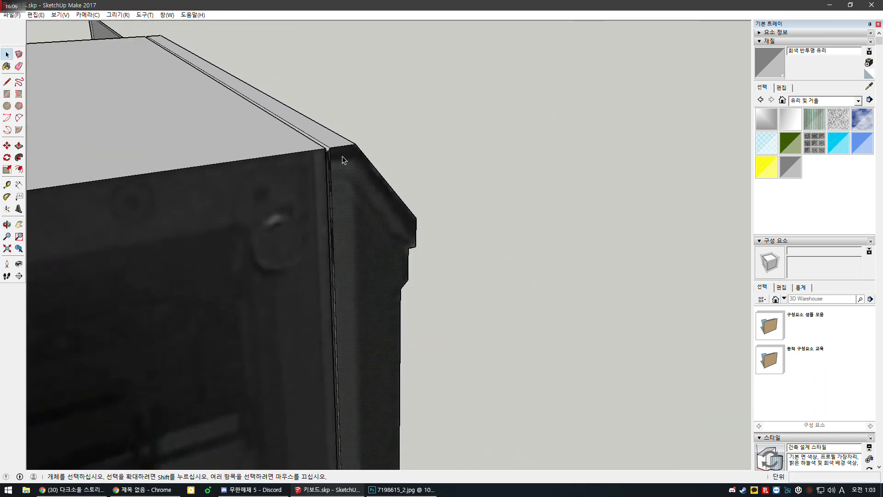
scroll(363, 152, "up", 5)
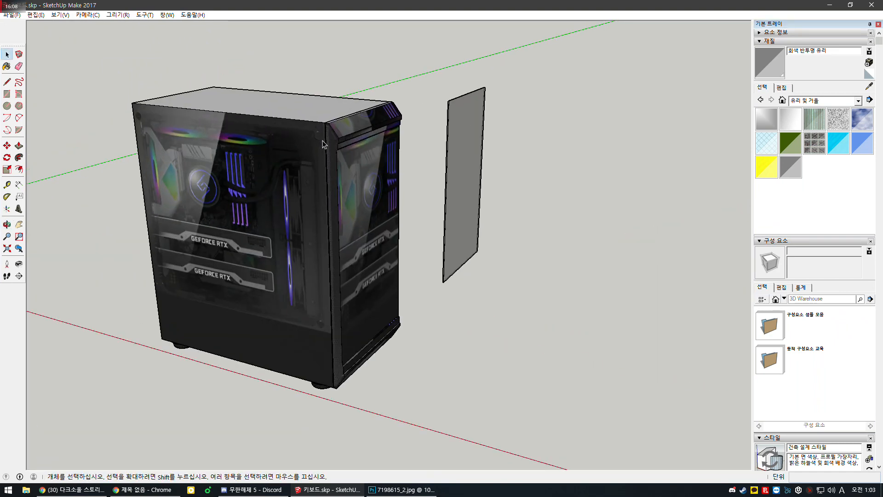
Paste the copied side profile of the front panel beside the case.
scroll(363, 152, "down", 3)
key("ctrl+v")
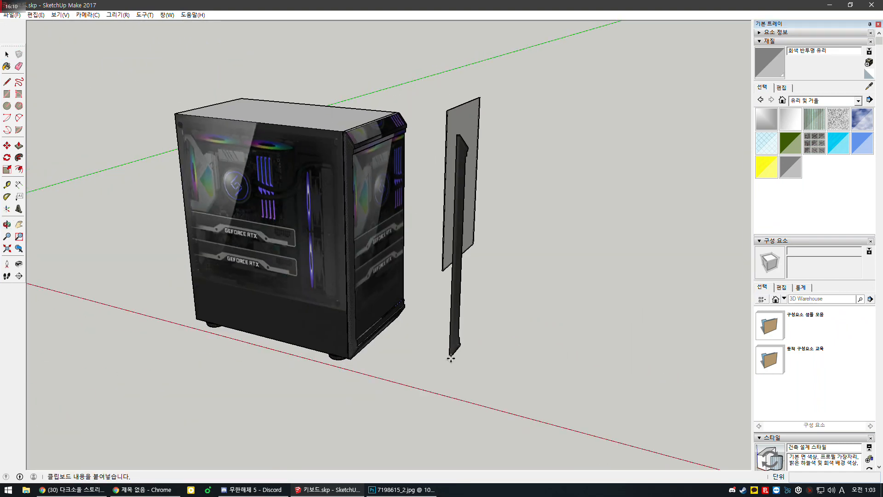
left_click(455, 376)
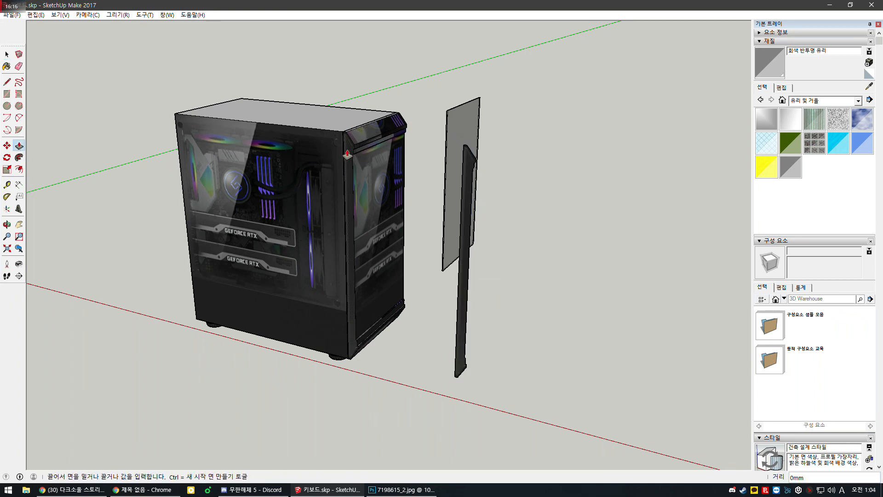
Delete the old front panel's faces and edges from the front of the case.
scroll(356, 139, "up", 5)
key("space")
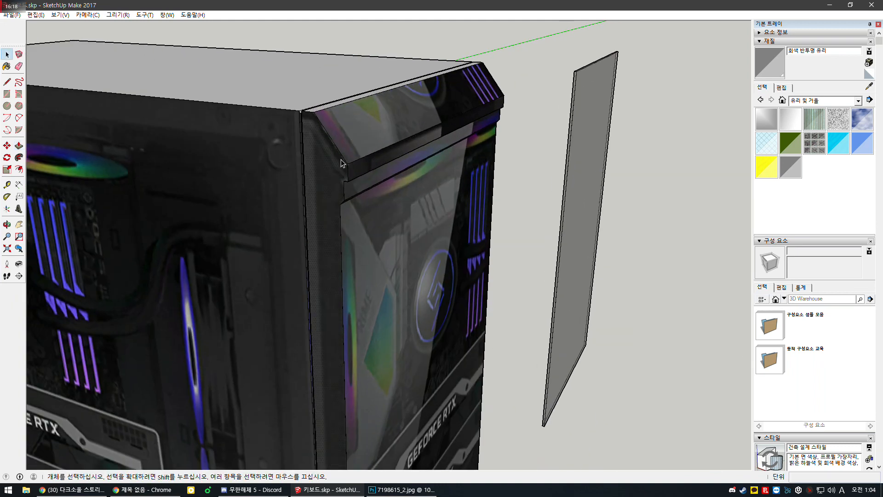
key("Delete")
mouse_move(420, 151)
middle_mouse_down()
mouse_move(529, 130)
mouse_move(415, 191)
mouse_move(402, 173)
middle_mouse_up()
key("e")
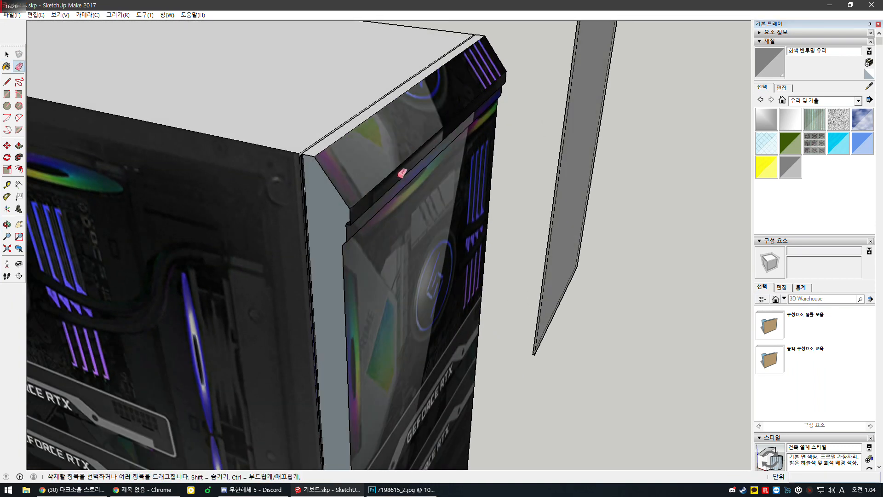
left_click(402, 207)
left_click(369, 210)
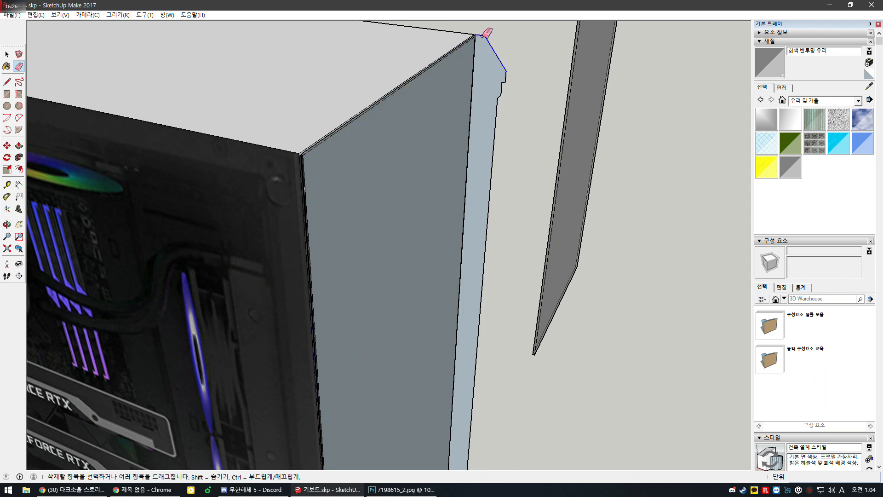
scroll(514, 91, "down", 5)
scroll(468, 279, "up", 6)
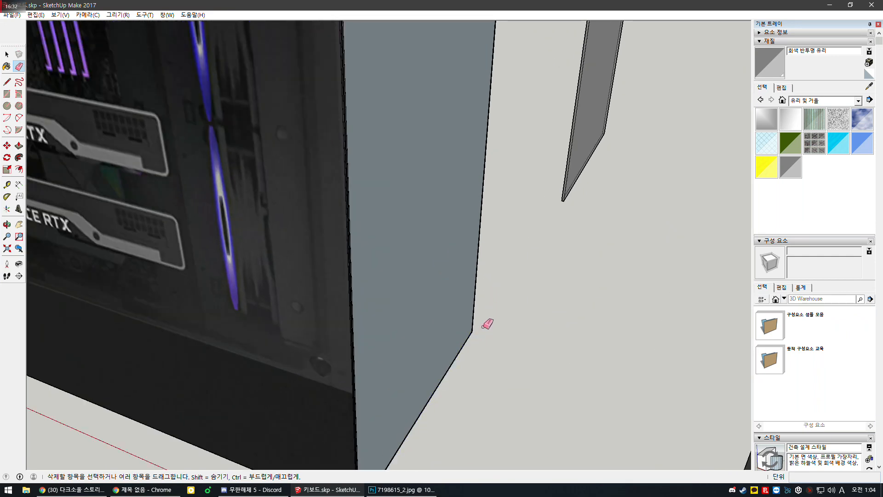
Erase the stray front panel edges left at the case's bottom front corner.
scroll(486, 324, "down", 4)
scroll(388, 382, "up", 4)
mouse_move(404, 391)
middle_mouse_down()
mouse_move(420, 407)
mouse_move(456, 373)
middle_mouse_up()
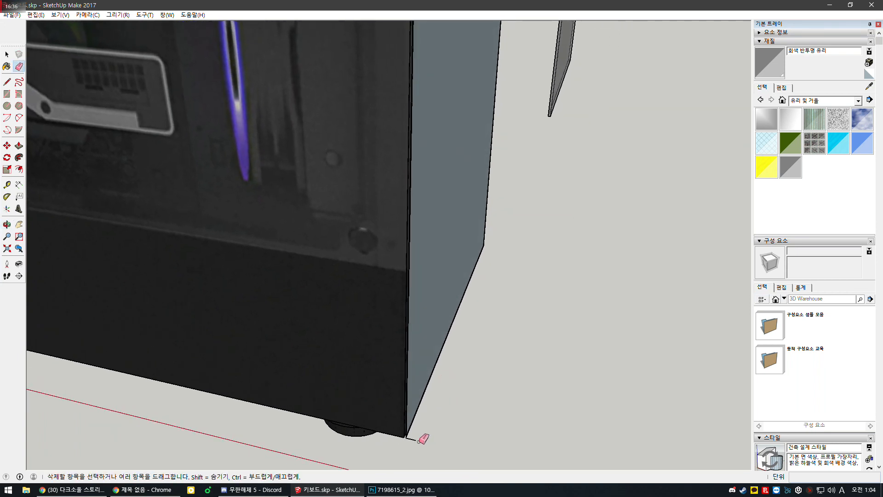
mouse_move(416, 399)
middle_mouse_down()
mouse_move(418, 319)
mouse_move(487, 296)
mouse_move(519, 226)
mouse_move(541, 217)
mouse_move(321, 205)
mouse_move(473, 276)
mouse_move(546, 363)
mouse_move(489, 360)
mouse_move(516, 367)
mouse_move(519, 221)
mouse_move(545, 409)
mouse_move(525, 441)
mouse_move(505, 349)
mouse_move(376, 236)
mouse_move(436, 182)
mouse_move(326, 291)
mouse_move(363, 228)
mouse_move(356, 347)
middle_mouse_up()
scroll(325, 361, "up", 3)
scroll(447, 326, "down", 10)
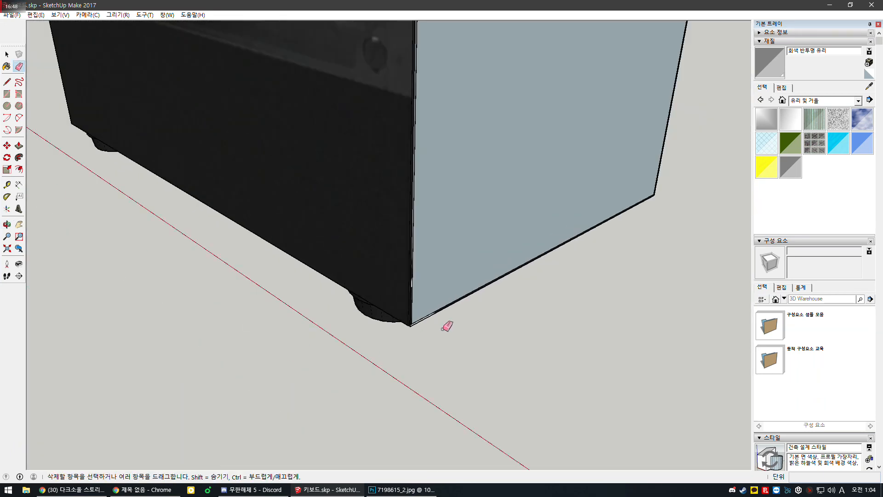
scroll(594, 211, "up", 1)
middle_click_drag(566, 226, 267, 250)
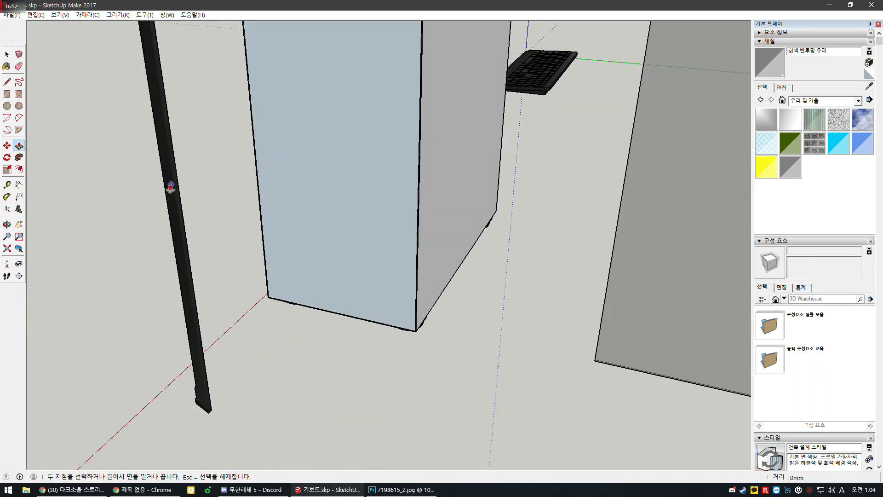
Turn the pasted front panel profile into a group.
left_click(171, 186)
key("Escape")
middle_click_drag(348, 152, 349, 199)
key("space")
left_click(164, 207)
right_click(164, 207)
left_click(213, 290)
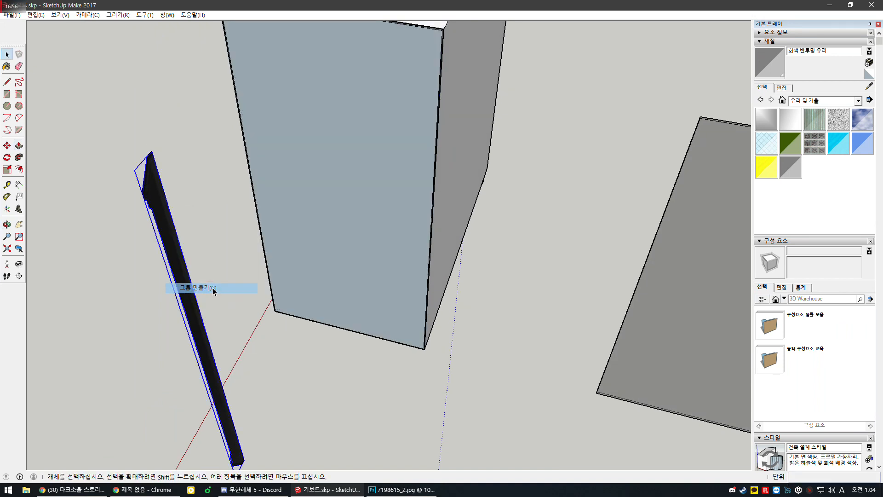
Move the profile group by its top corner onto the top front corner of the case.
left_click(153, 150)
scroll(276, 299, "down", 3)
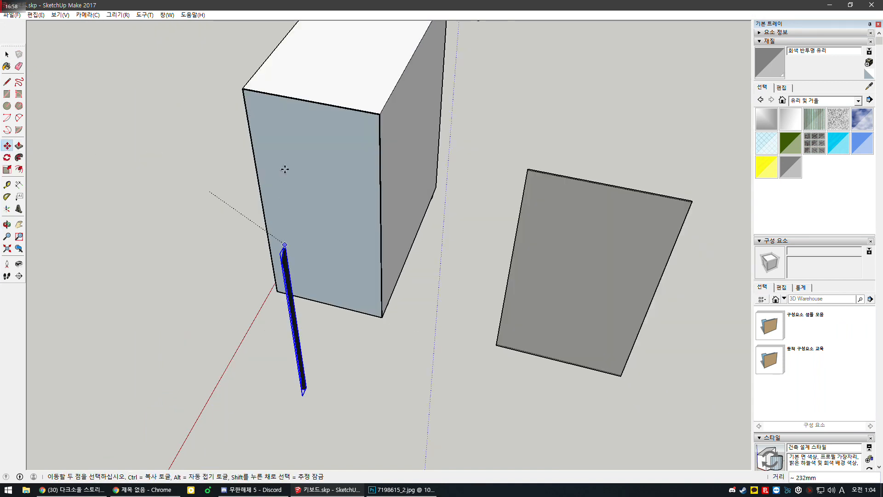
scroll(240, 88, "up", 5)
scroll(258, 105, "up", 3)
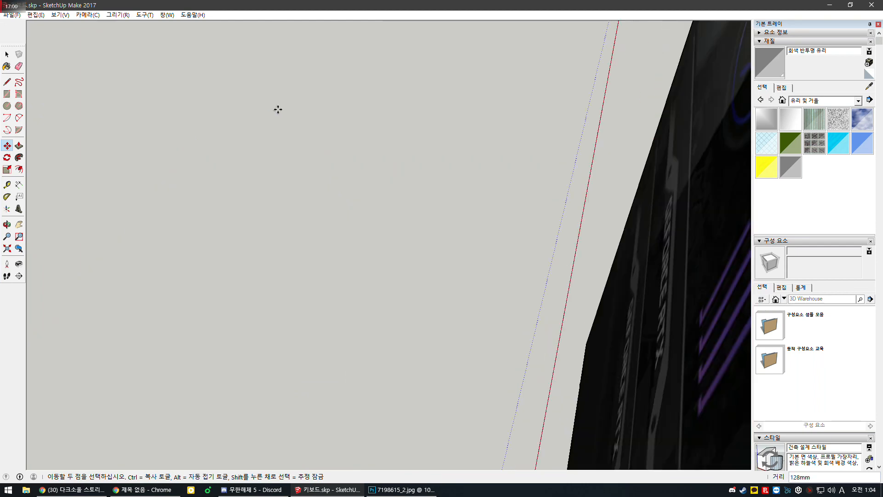
scroll(286, 115, "down", 6)
scroll(374, 144, "up", 6)
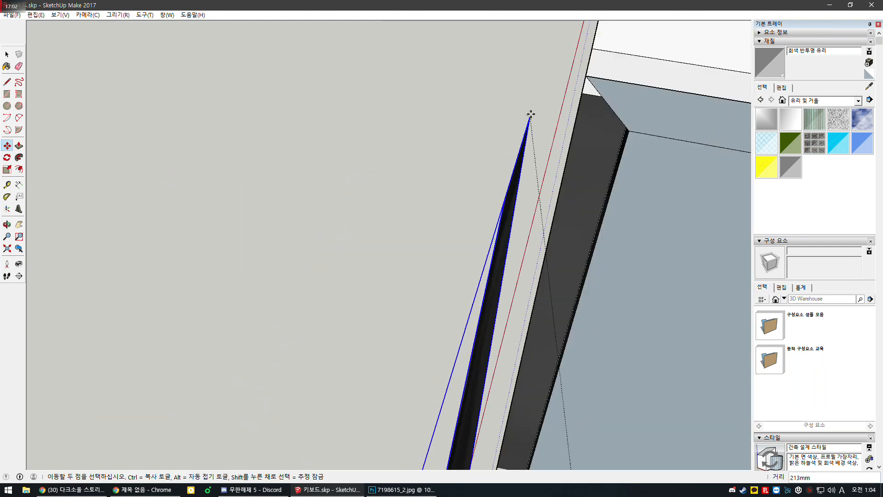
middle_click_drag(618, 125, 432, 221)
left_click(449, 235)
Extrude the profile inside its group across the full width of the case front.
key("space")
double_click(450, 239)
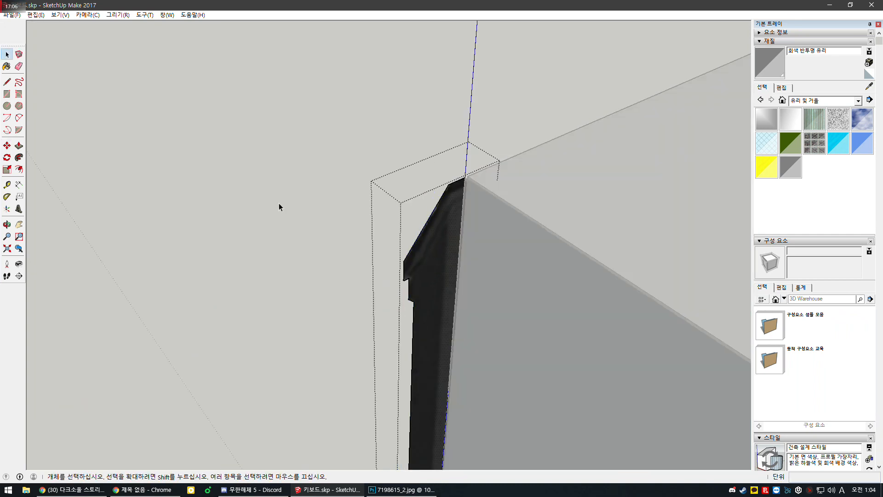
left_click(416, 264)
scroll(422, 237, "down", 6)
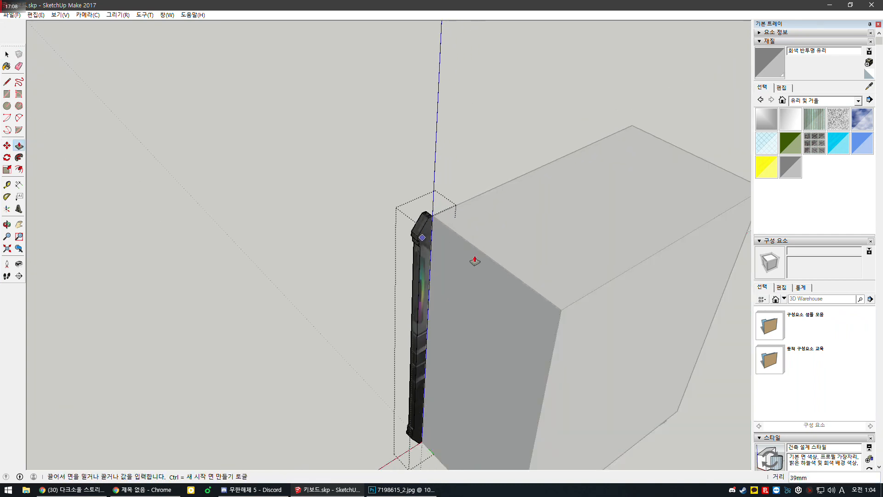
left_click(562, 309)
key("space")
key("Escape")
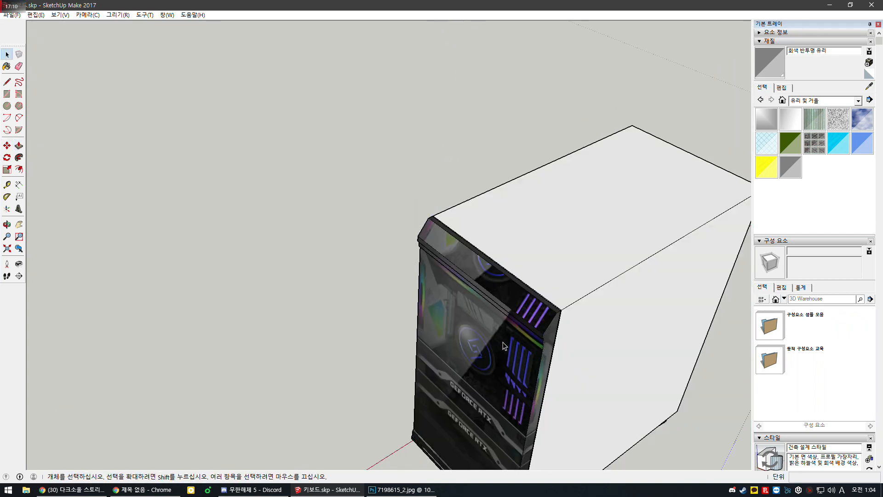
Choose the RGB fan image material 재질3 from the materials already used in the model.
middle_click_drag(477, 255, 715, 222)
middle_click_drag(619, 258, 745, 216)
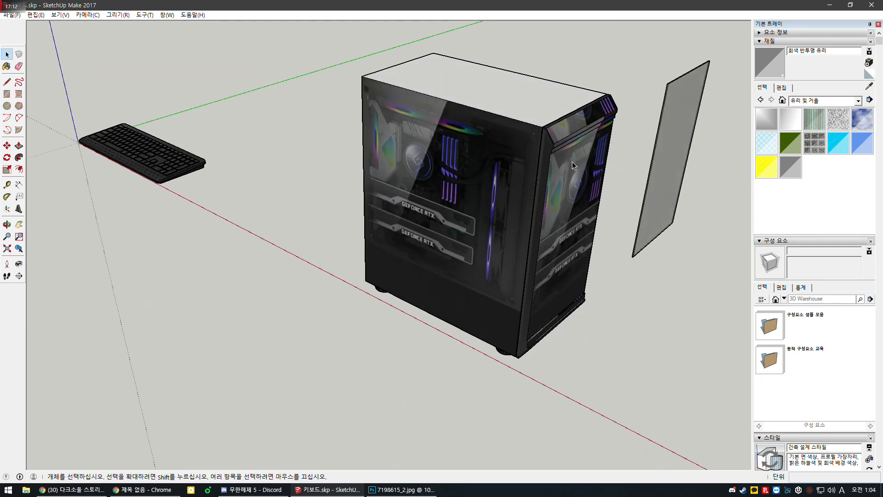
left_click(572, 162)
left_click(656, 290)
middle_click_drag(423, 189, 573, 207)
left_click(783, 88)
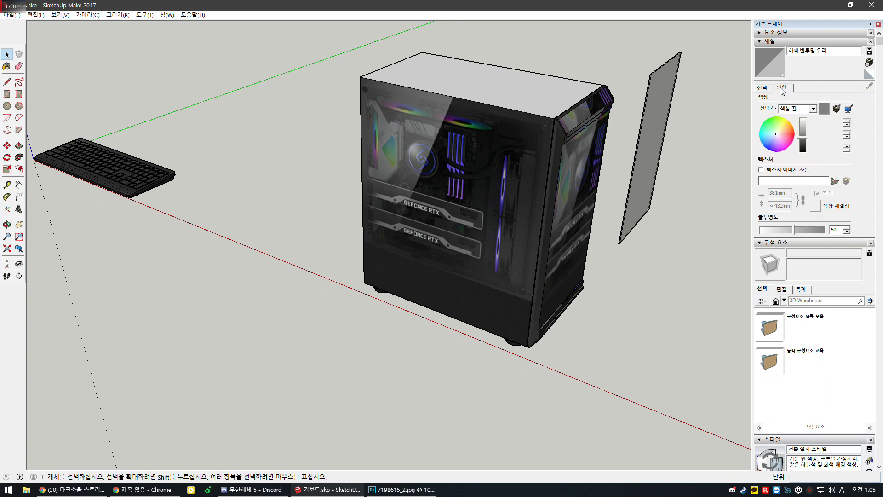
left_click(761, 87)
left_click(824, 101)
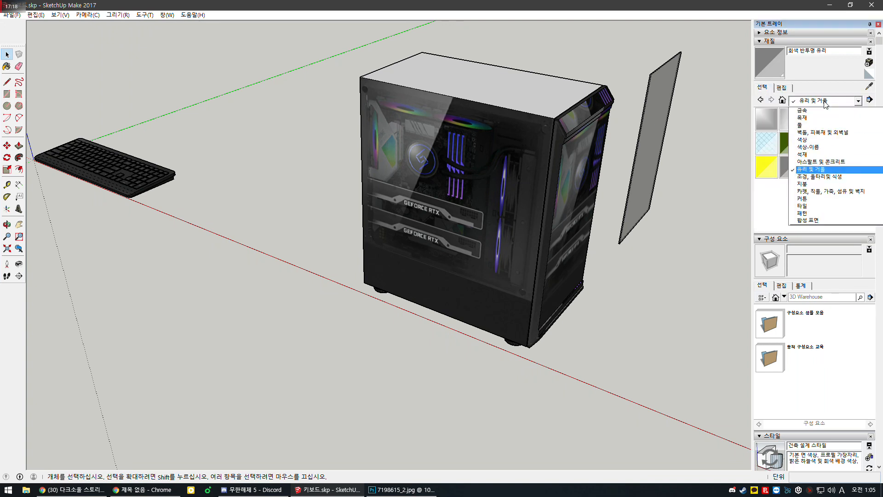
left_click(809, 113)
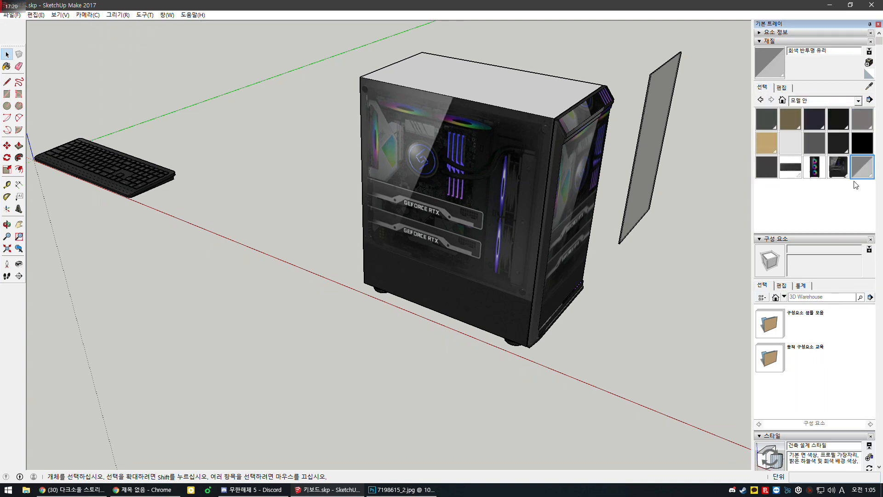
left_click(814, 171)
Open the front panel group for editing and select its large front face.
scroll(606, 184, "up", 4)
middle_click_drag(606, 183, 456, 201)
key("space")
double_click(454, 202)
left_click(442, 173)
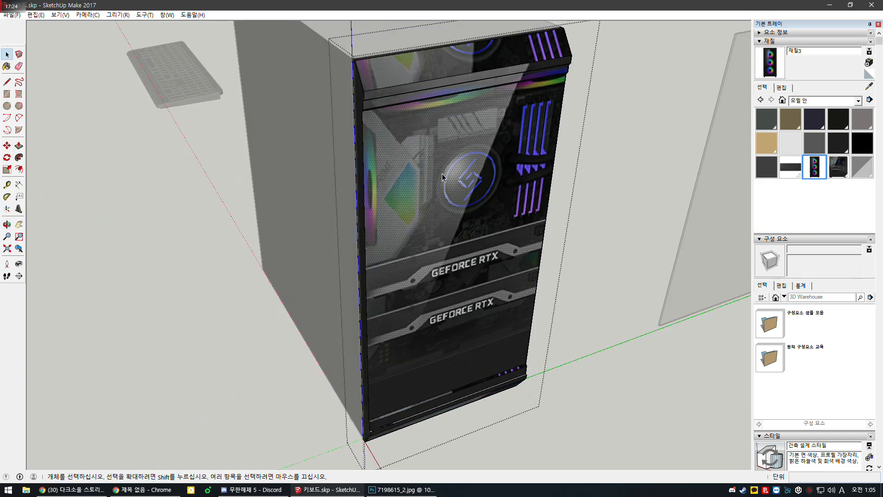
Add the panel's narrow upper and lower front faces to the selection and paint the selection with 재질3.
scroll(375, 98, "up", 5)
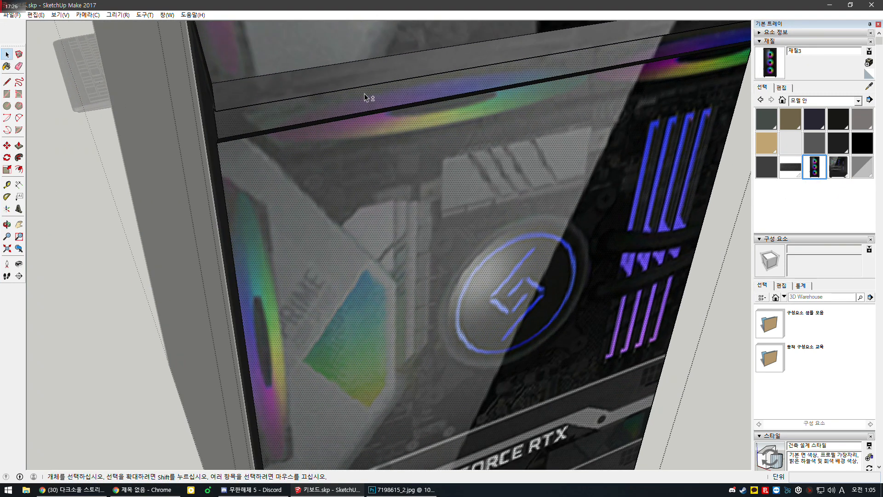
scroll(317, 55, "down", 6)
scroll(357, 370, "up", 9)
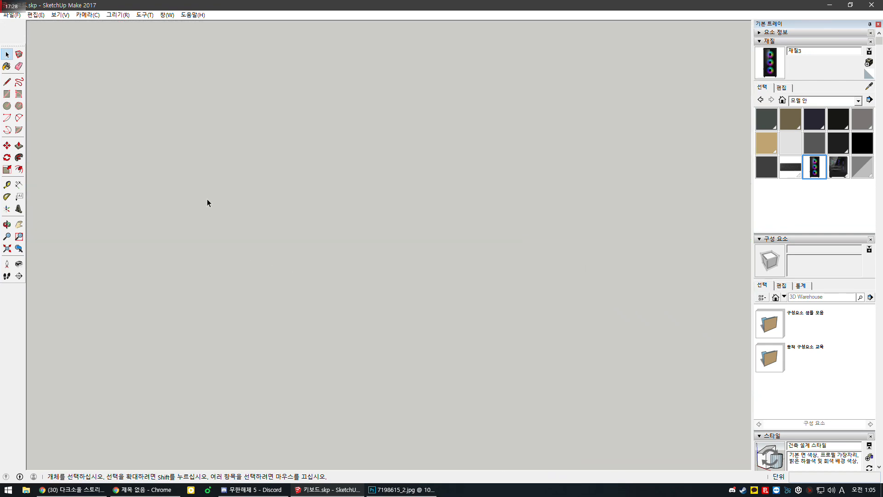
scroll(207, 199, "down", 5)
scroll(218, 122, "up", 3)
mouse_move(131, 111)
middle_mouse_down()
mouse_move(337, 54)
mouse_move(394, 68)
mouse_move(314, 161)
middle_mouse_up()
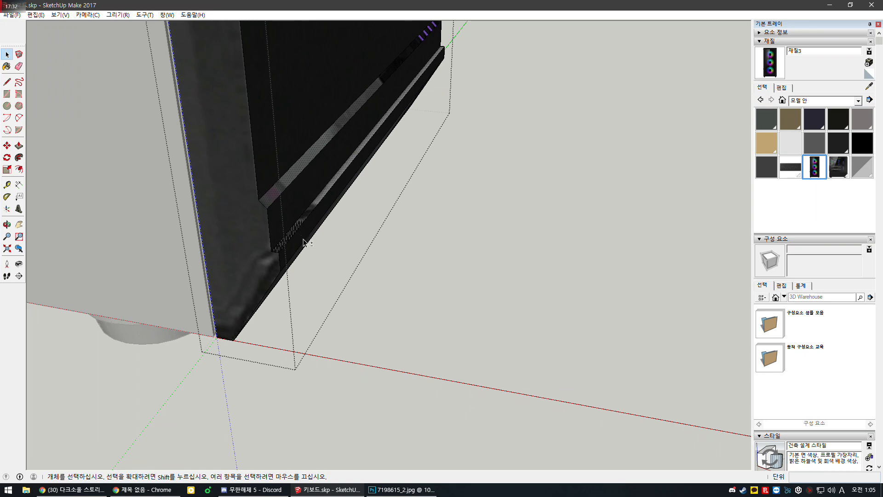
middle_click_drag(333, 269, 255, 208)
scroll(382, 251, "down", 9)
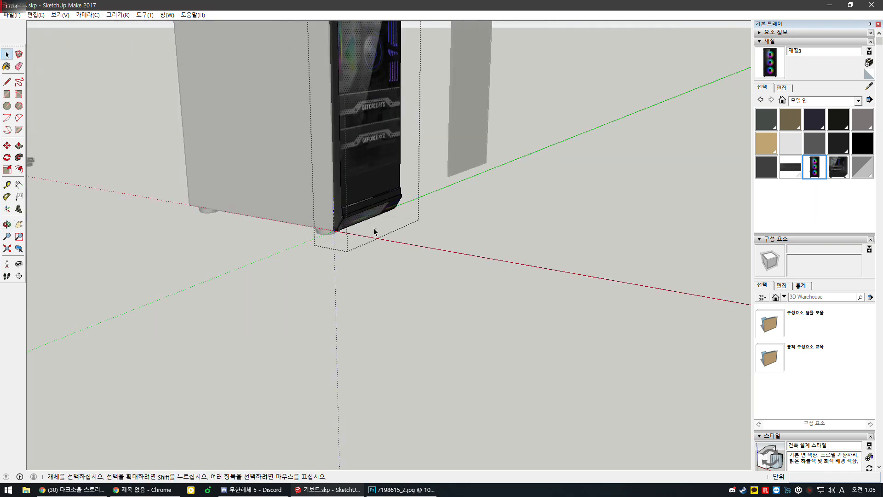
scroll(366, 95, "up", 8)
mouse_move(358, 113)
middle_mouse_down()
mouse_move(356, 175)
mouse_move(460, 146)
middle_mouse_up()
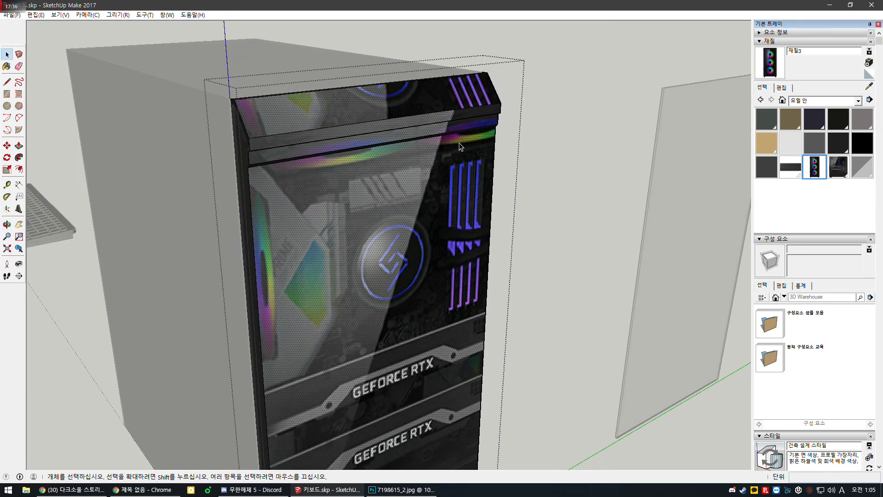
left_click(353, 129)
scroll(363, 124, "down", 6)
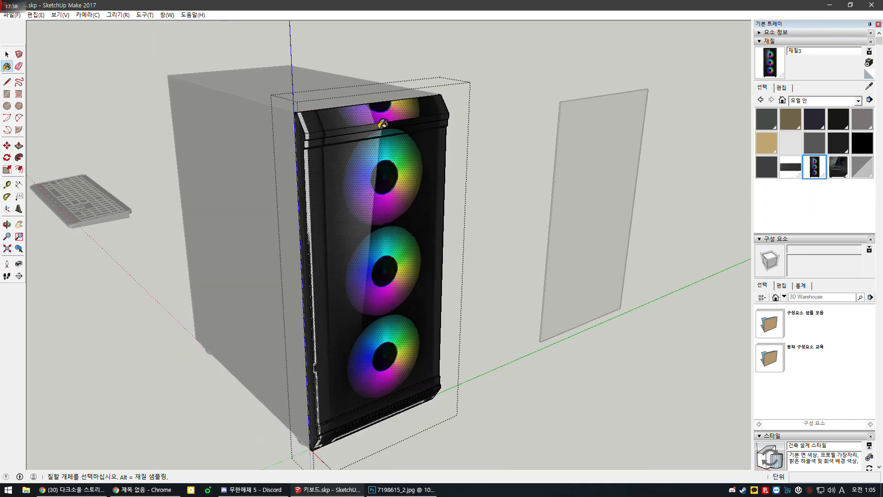
Start positioning the fan texture on the panel's large front face and nudge it right to line up with the side edges.
key("space")
right_click(381, 234)
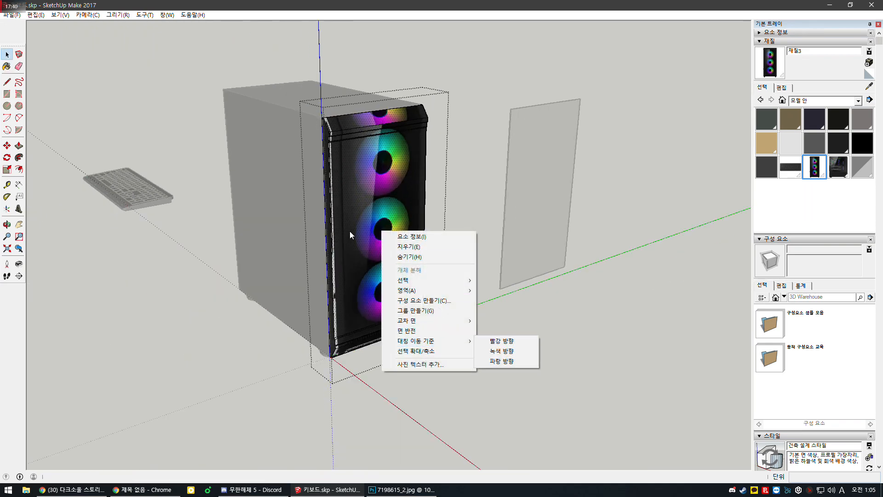
left_click(349, 231)
right_click(366, 217)
mouse_move(415, 342)
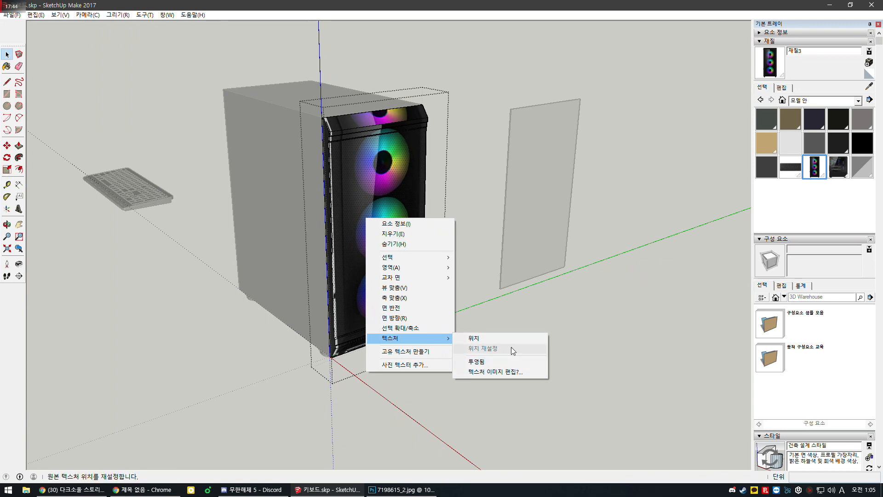
left_click(501, 340)
scroll(344, 346, "up", 5)
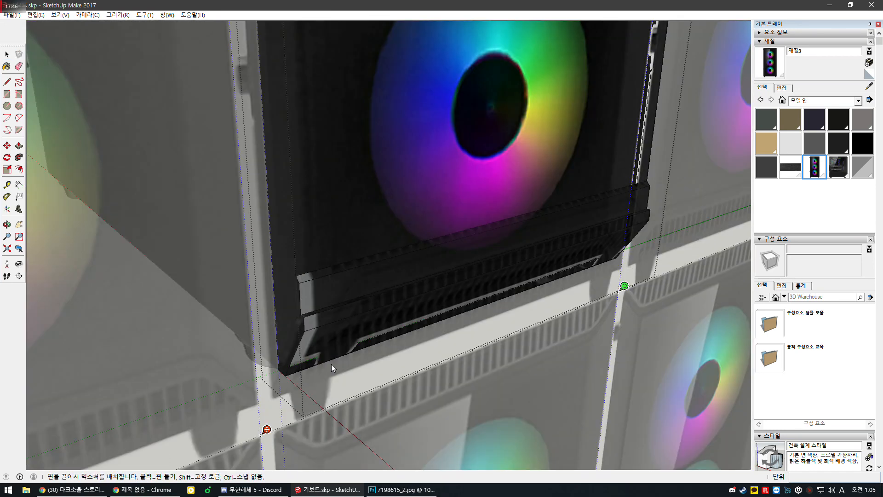
scroll(585, 271, "down", 3)
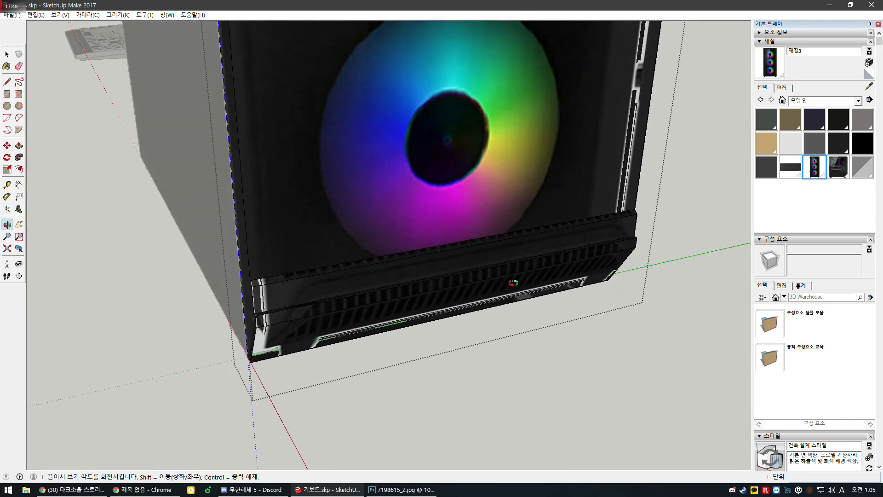
scroll(461, 299, "up", 5)
key("Right")
key("Right")
key("Right")
key("Right")
key("Right")
key("Right")
key("Right")
key("Right")
key("Right")
key("Right")
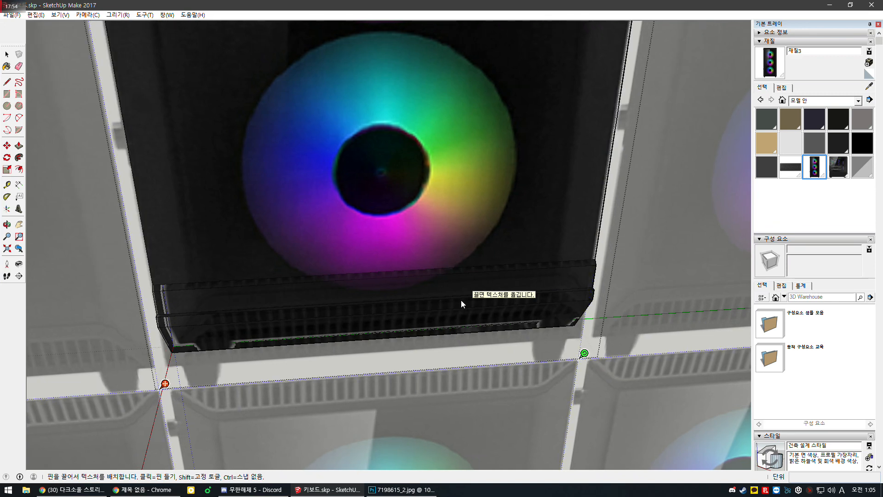
Nudge the front face's fan texture slightly upward and apply the new texture position.
key("Up")
key("Up")
key("Up")
key("Up")
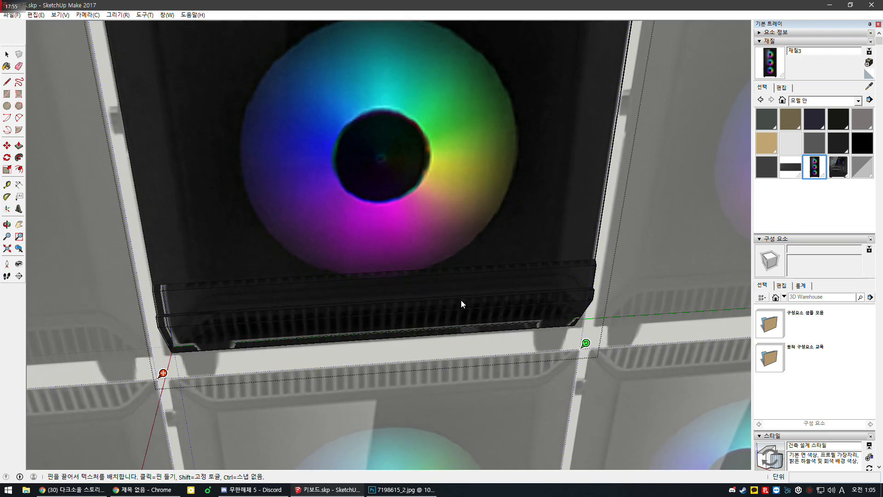
scroll(461, 300, "down", 5)
scroll(478, 95, "up", 5)
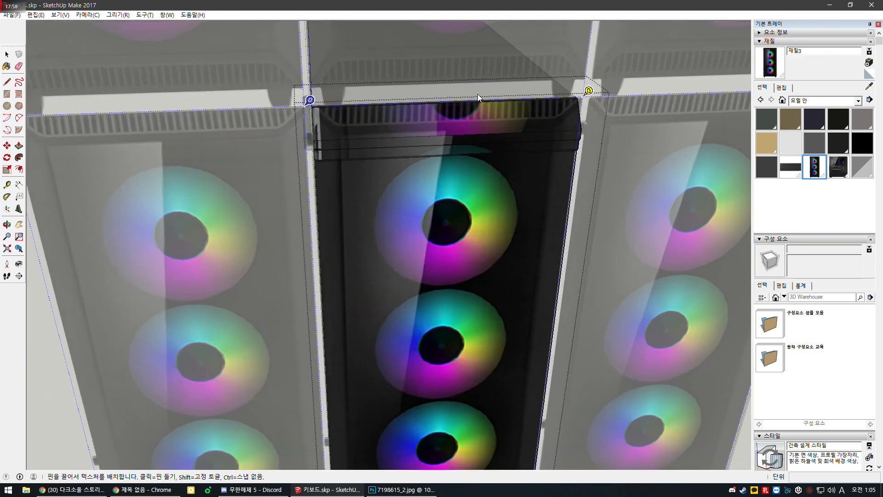
key("Return")
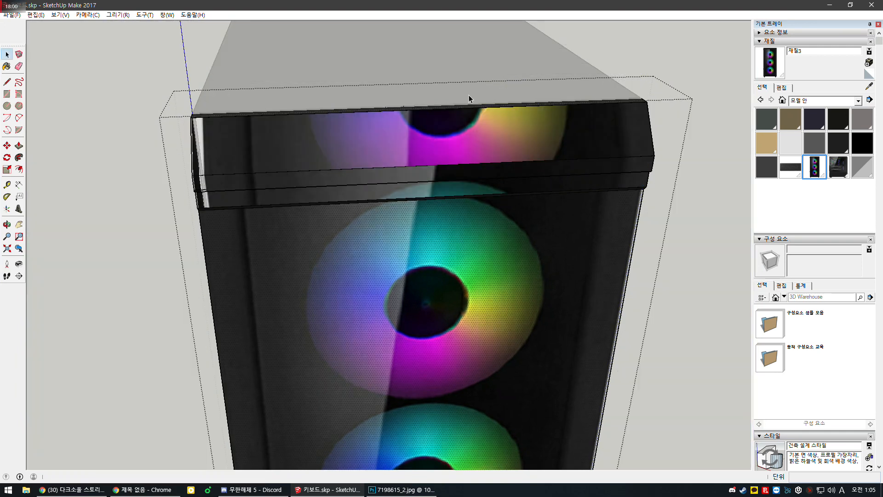
Sample 재질3 from the large front face and repaint the front panel's upper sloped face and narrow strips with it.
scroll(469, 95, "down", 5)
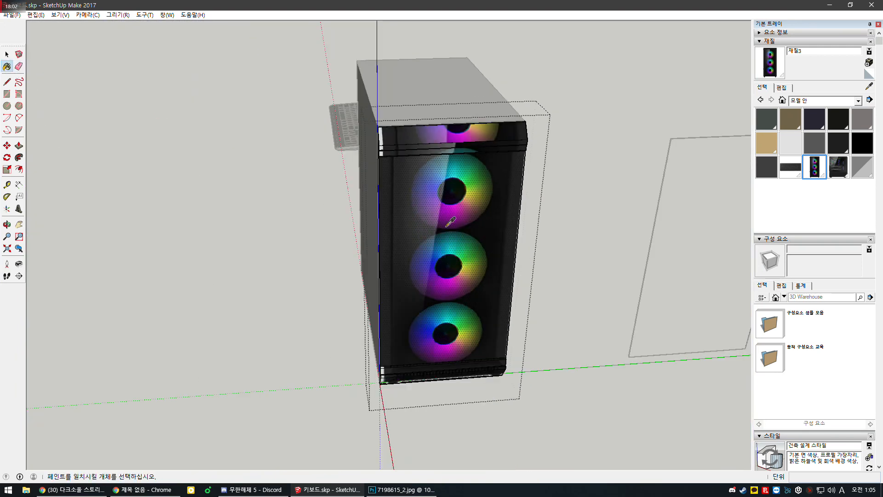
scroll(426, 138, "up", 4)
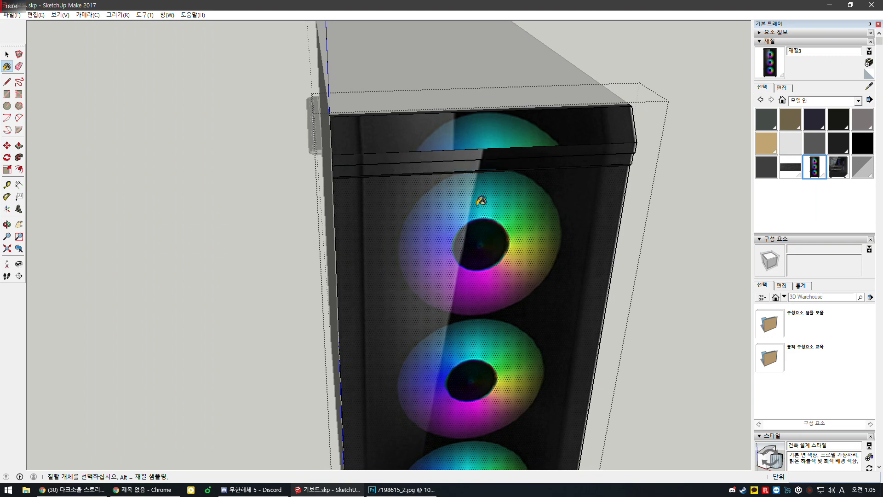
scroll(481, 201, "down", 5)
scroll(398, 137, "up", 6)
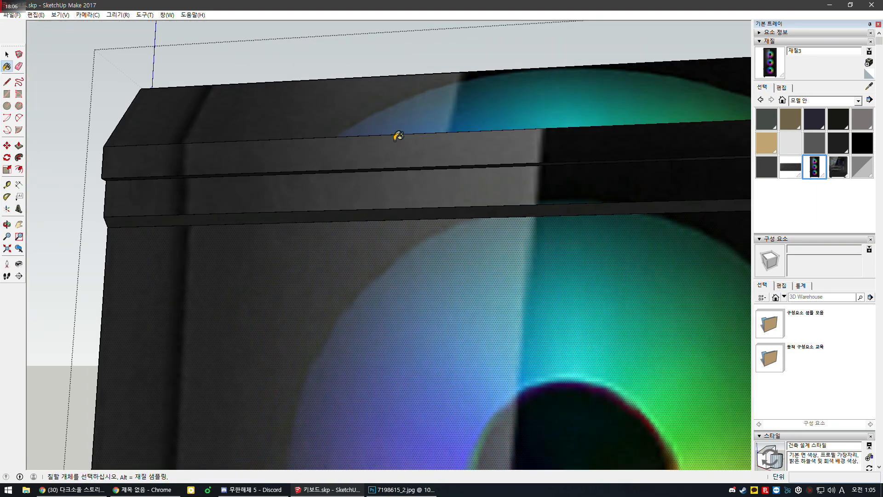
left_click(407, 215)
Paint the narrow strips and sloped face at the front panel's lower end with the sampled 재질3 texture.
scroll(408, 169, "down", 6)
middle_click_drag(483, 241, 548, 278)
scroll(503, 237, "down", 5)
scroll(387, 350, "up", 5)
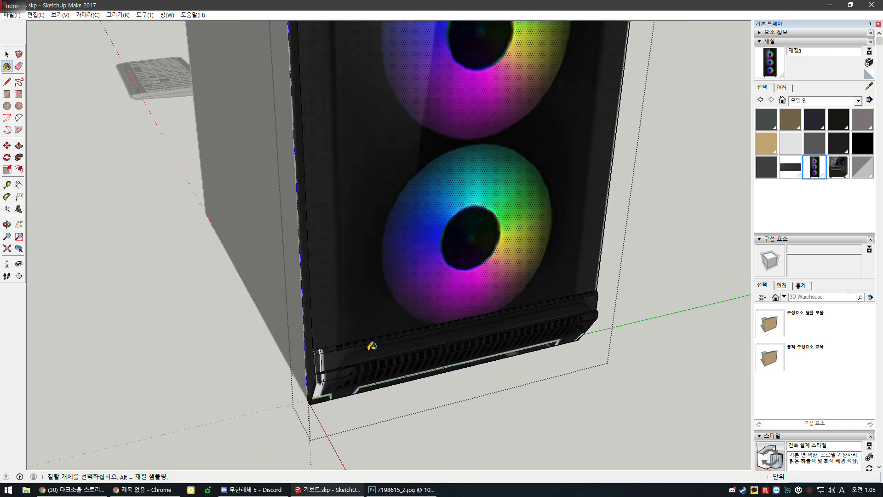
scroll(358, 351, "up", 3)
scroll(356, 318, "down", 4)
scroll(445, 302, "up", 3)
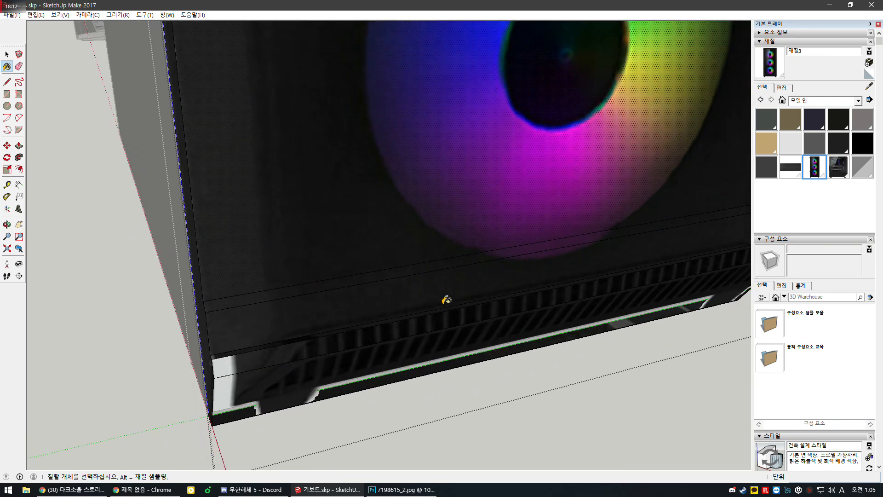
left_click(396, 330)
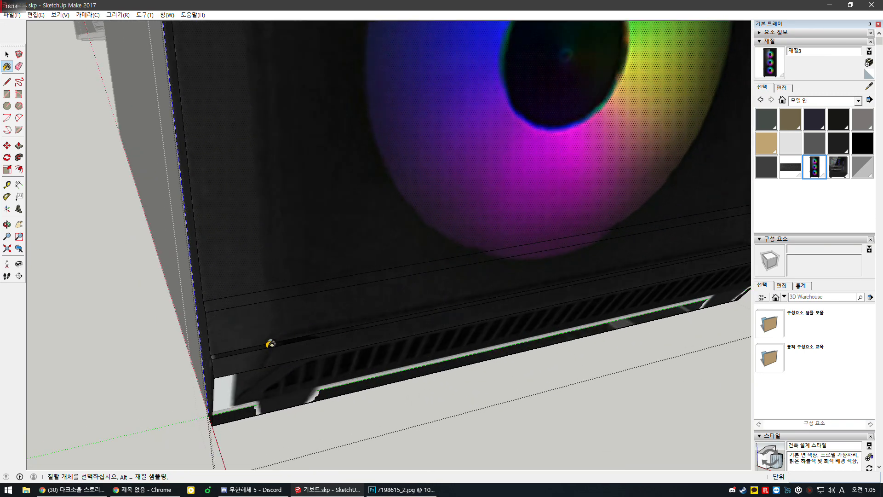
left_click(251, 381)
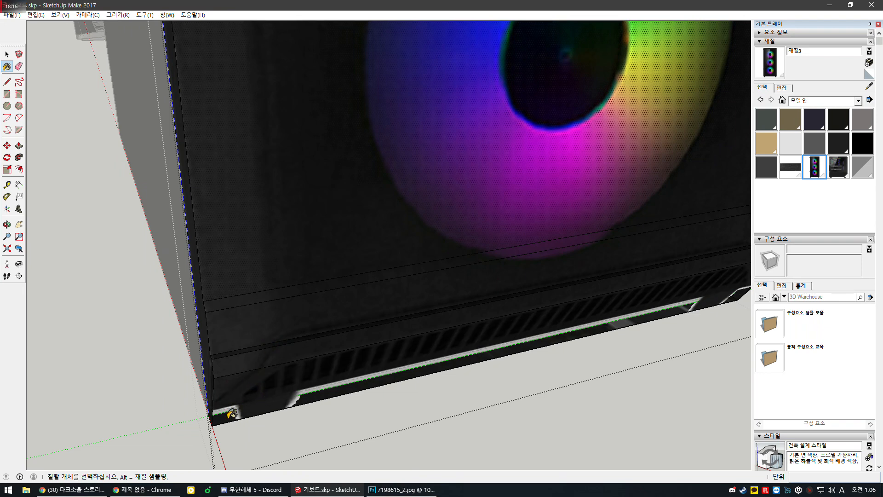
Reposition the texture on the front panel's lower sloped face so the vent grille fills it, and apply the position.
middle_click_drag(232, 413, 498, 195)
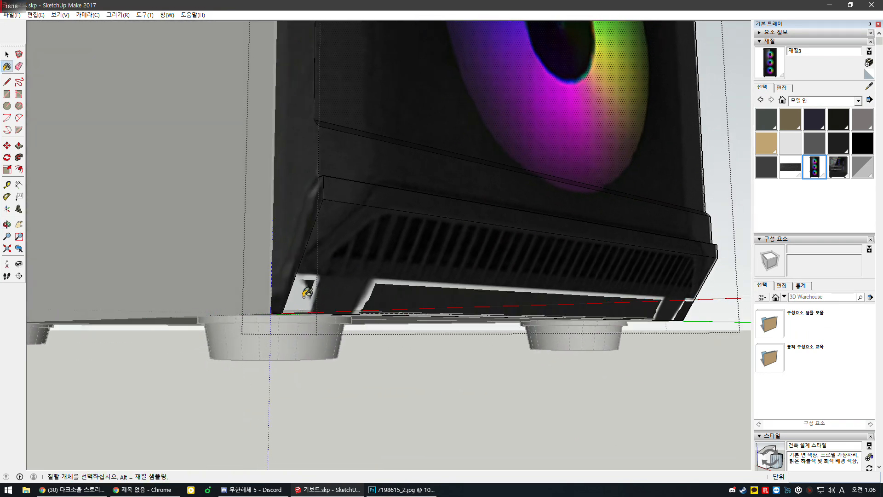
key("space")
middle_click_drag(408, 233, 385, 270)
right_click(388, 267)
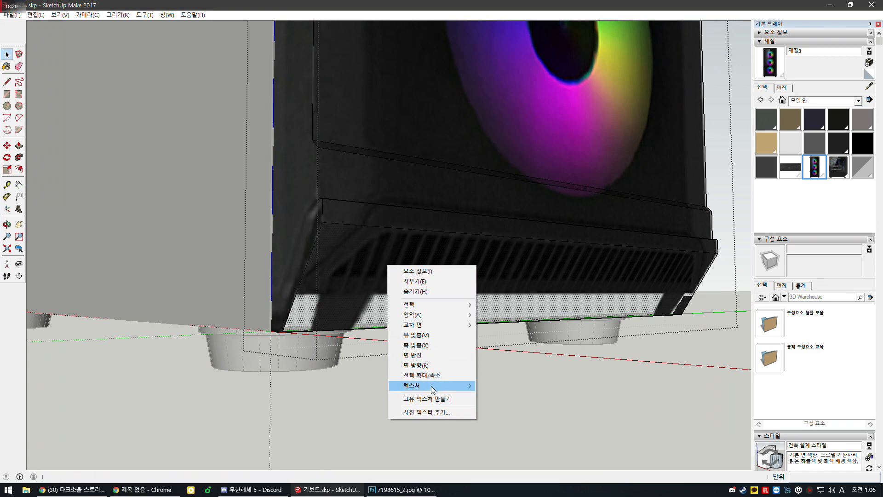
mouse_move(432, 385)
left_click(534, 383)
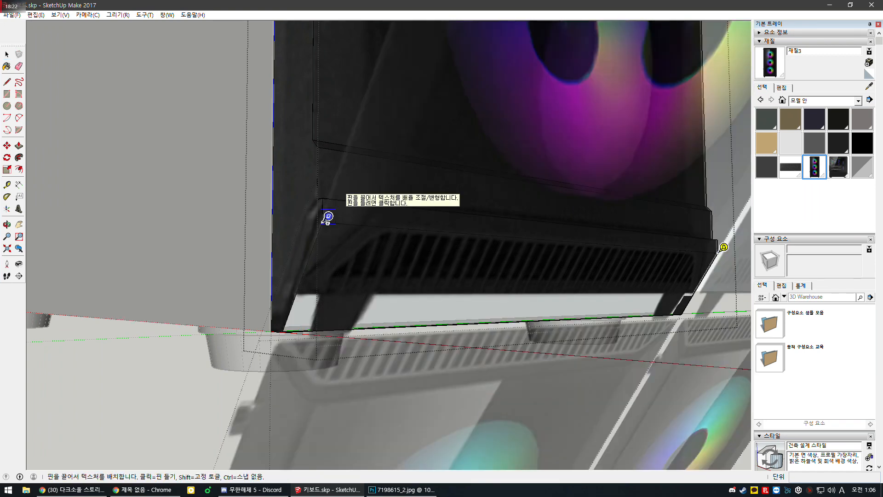
left_click_drag(323, 226, 312, 264)
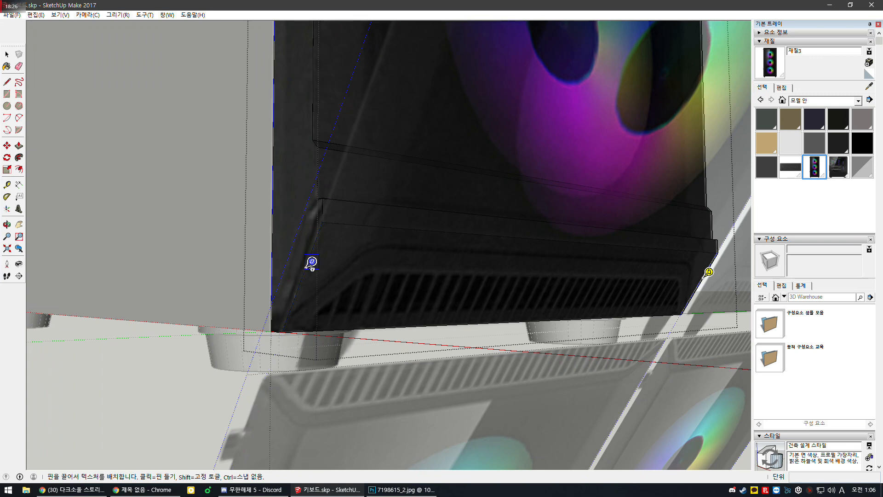
left_click(190, 383)
left_click(191, 384)
Reopen the front panel group and reposition the upper sloped face's texture so the vent grille covers it, then leave the group.
middle_click_drag(413, 288, 342, 392)
scroll(342, 391, "down", 4)
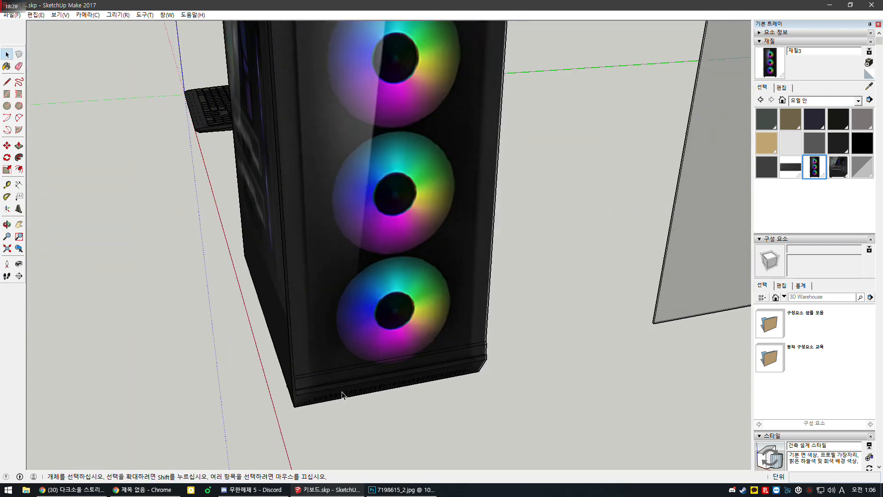
scroll(342, 394, "down", 3)
scroll(368, 205, "up", 5)
left_click(346, 189)
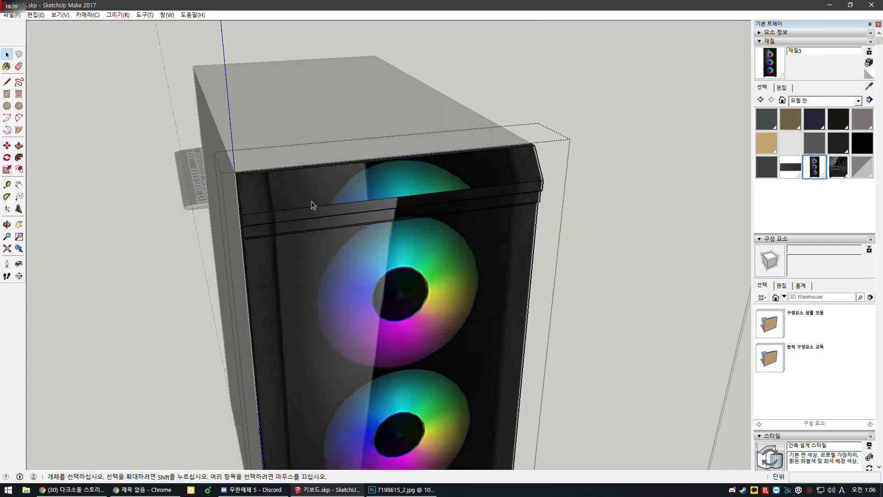
right_click(314, 199)
mouse_move(359, 320)
left_click(419, 320)
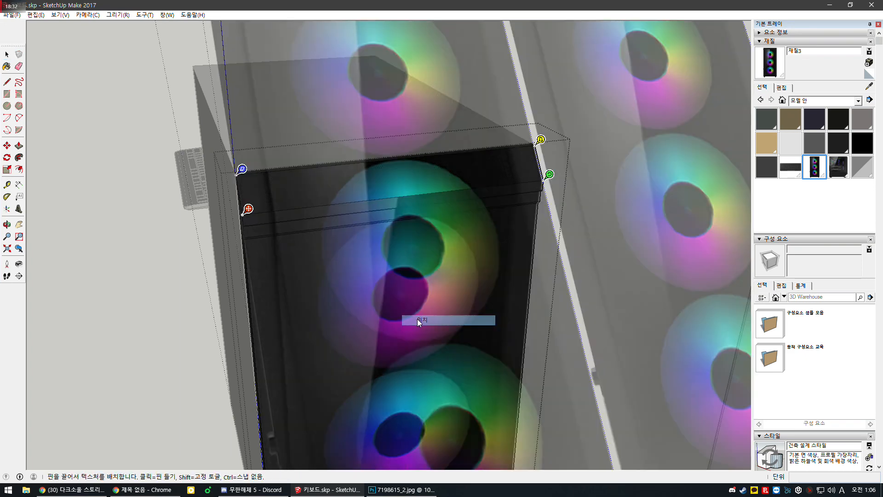
left_click_drag(247, 209, 291, 401)
left_click(128, 365)
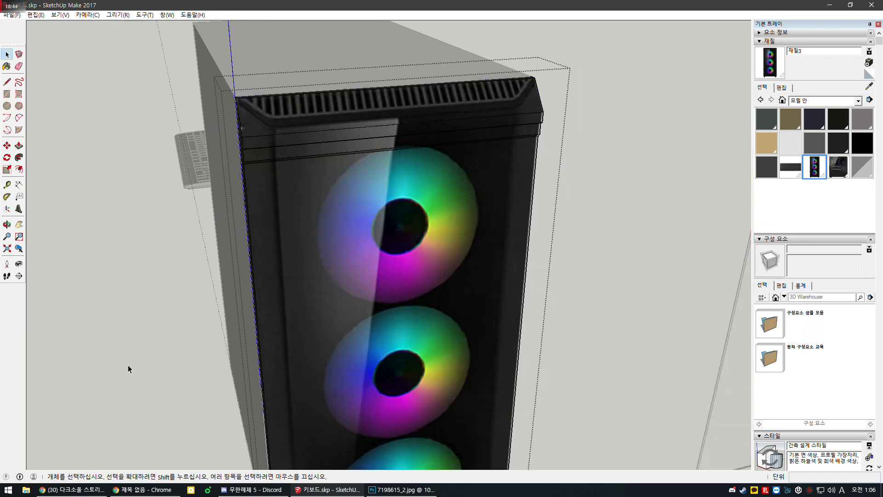
left_click(128, 365)
Examine the case's glass side and the narrow gap behind the front panel at the upper corner.
scroll(377, 283, "down", 4)
middle_click_drag(387, 276, 383, 191)
middle_click_drag(294, 257, 463, 281)
scroll(494, 159, "up", 5)
scroll(494, 160, "down", 6)
scroll(575, 318, "down", 2)
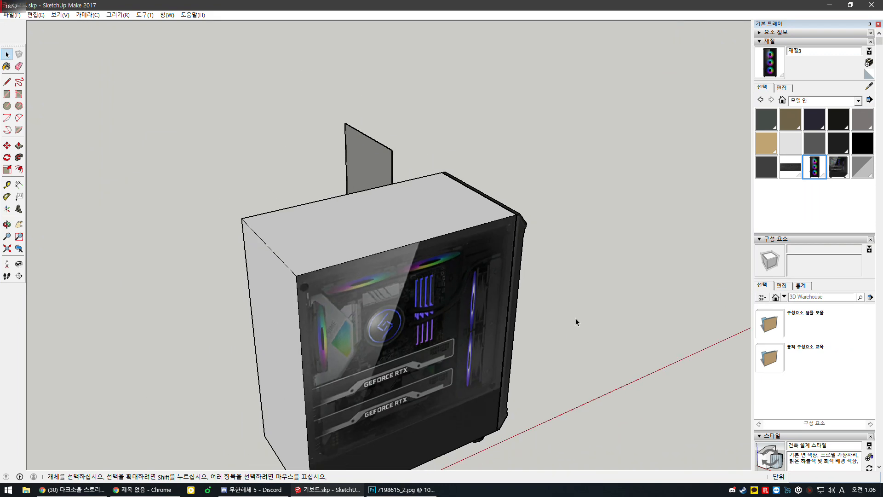
scroll(528, 185, "up", 8)
middle_click_drag(536, 160, 481, 234)
middle_click_drag(561, 149, 547, 172)
scroll(548, 172, "up", 2)
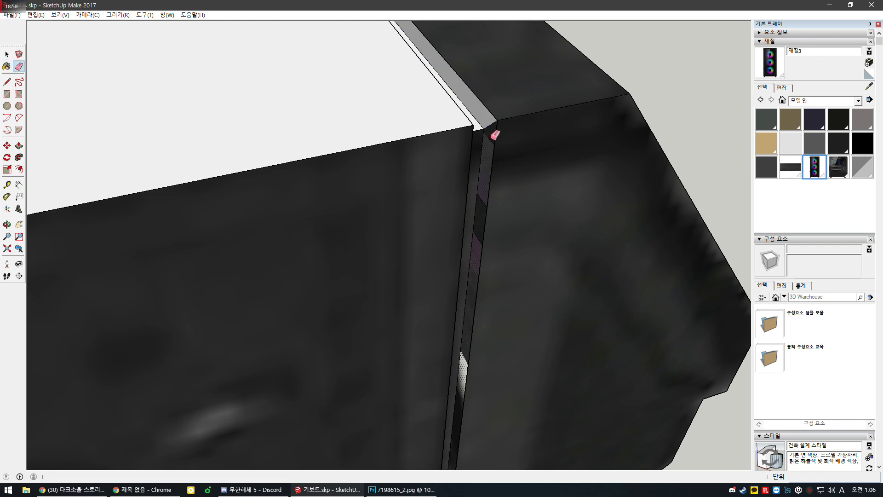
Select the thin recessed faces in the gap between the front panel and the case and paint them with M09 색.
type("gg")
left_click(694, 448)
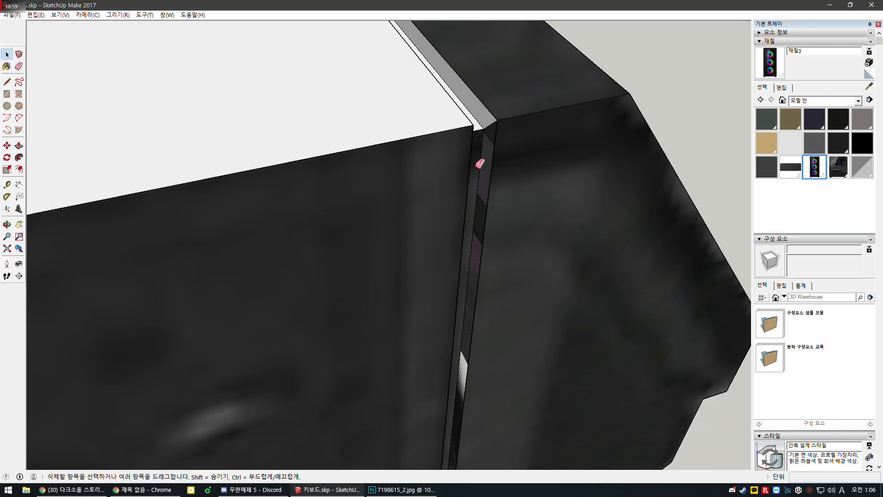
key("space")
left_click(489, 131)
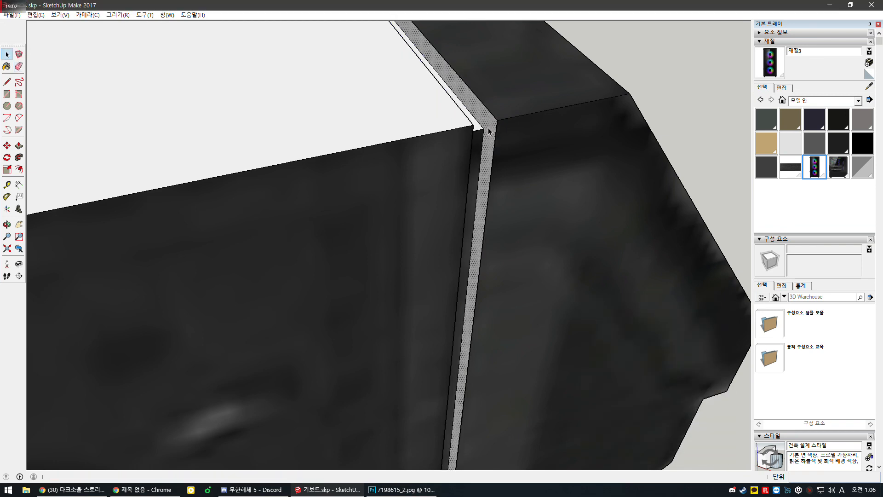
middle_click_drag(492, 176, 371, 43)
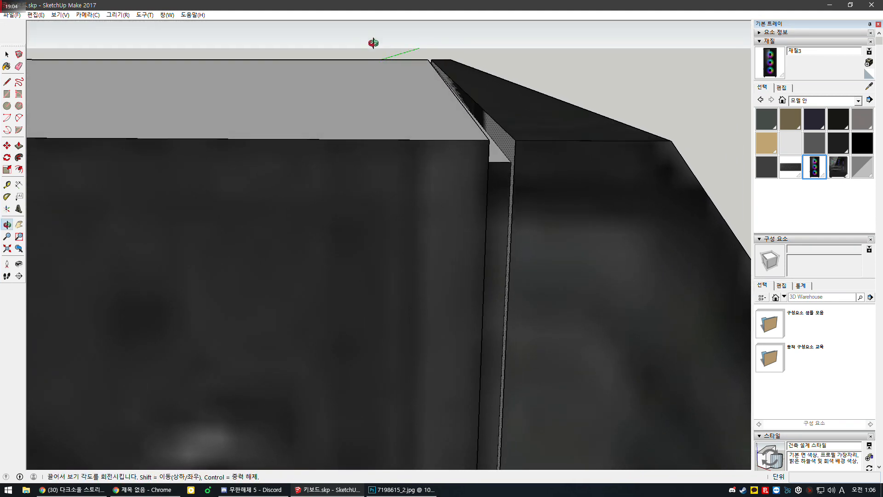
left_click(862, 142)
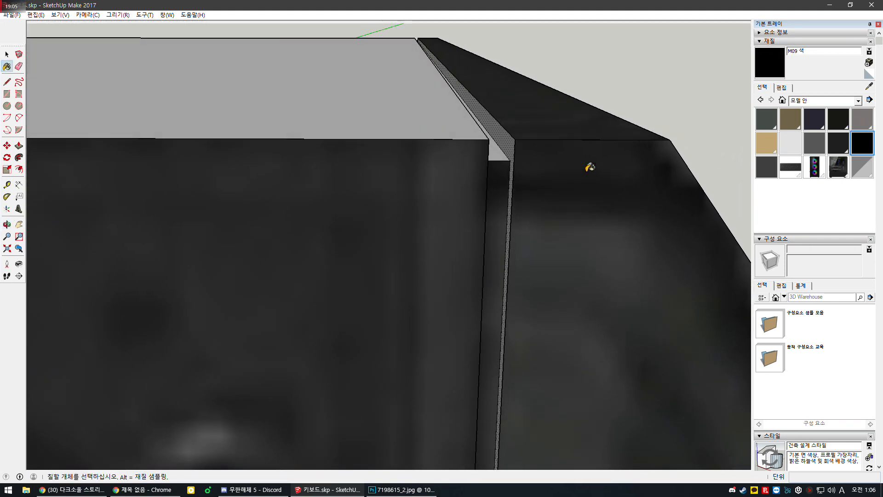
left_click(514, 148)
left_click(496, 166)
Paint the remaining gap faces at the case's lower front corner and underside with M09 색.
scroll(425, 150, "down", 6)
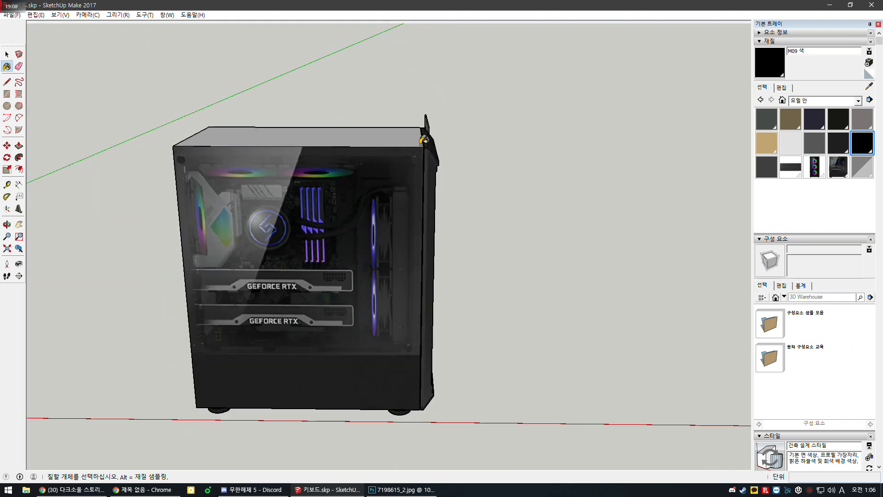
scroll(416, 396, "up", 10)
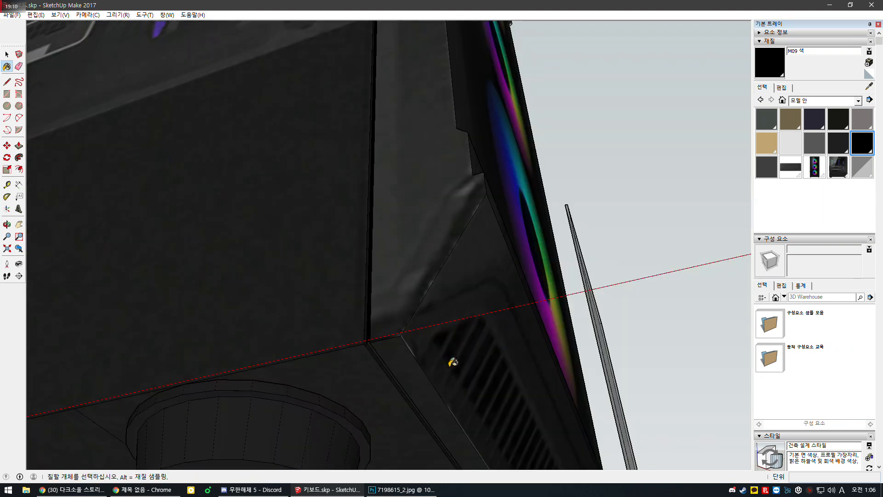
scroll(453, 362, "up", 3)
left_click(379, 308)
mouse_move(391, 303)
middle_mouse_down()
mouse_move(463, 288)
mouse_move(667, 335)
middle_mouse_up()
scroll(391, 311, "up", 2)
left_click(342, 278)
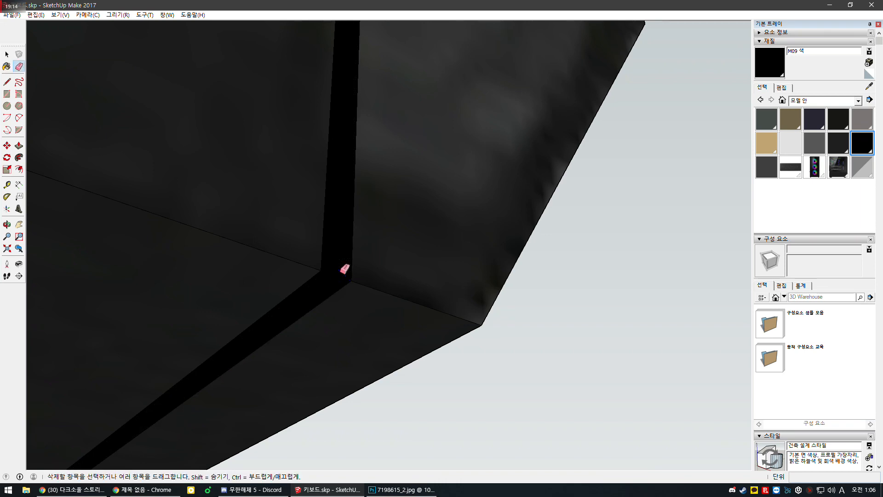
Inspect the case's underside, its plain rear and side faces, and the lower edge of the glass window.
scroll(305, 187, "down", 5)
mouse_move(358, 131)
middle_mouse_down()
mouse_move(534, 276)
mouse_move(424, 151)
middle_mouse_up()
scroll(441, 130, "up", 3)
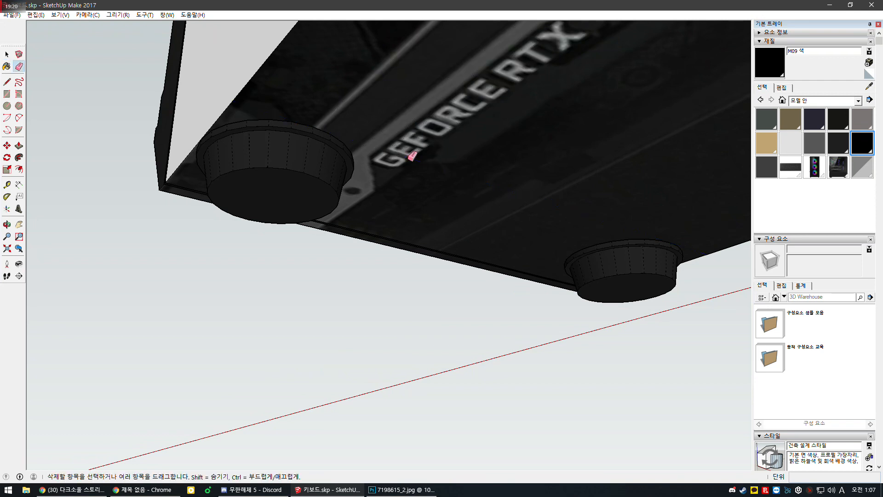
scroll(372, 205, "down", 6)
scroll(400, 154, "up", 5)
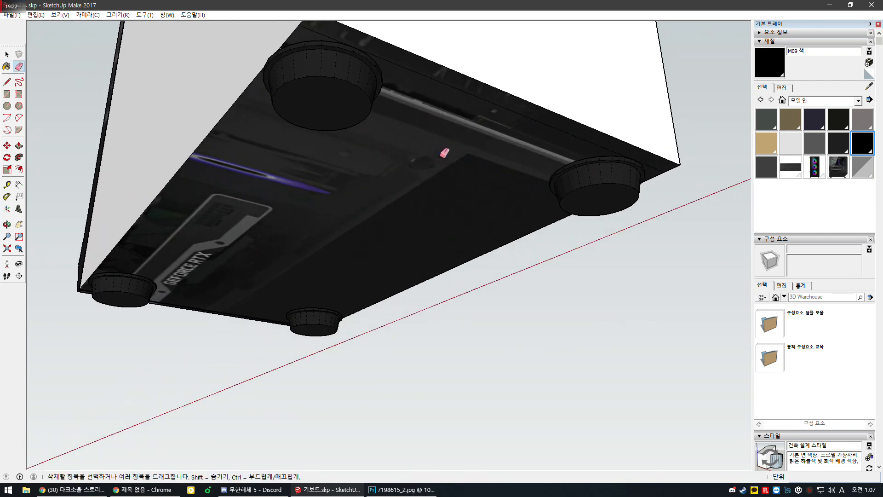
middle_click_drag(444, 153, 385, 263)
scroll(429, 185, "down", 3)
key("space")
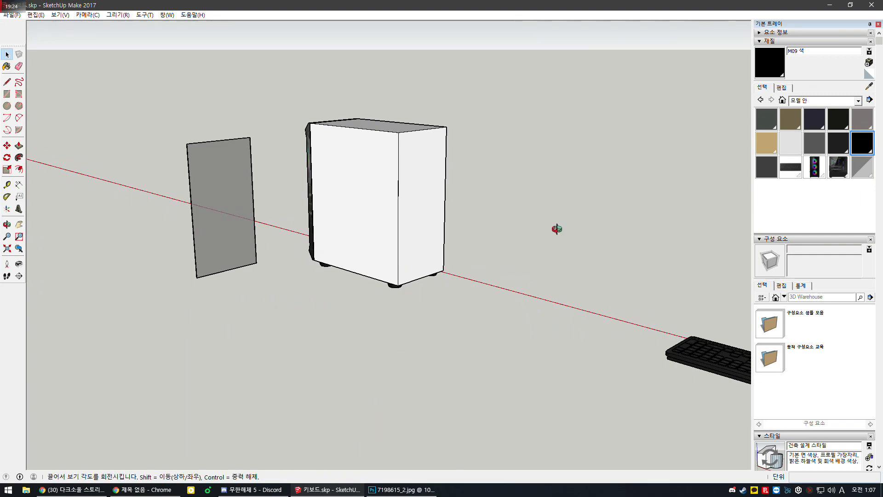
middle_click_drag(556, 228, 317, 202)
scroll(316, 202, "up", 6)
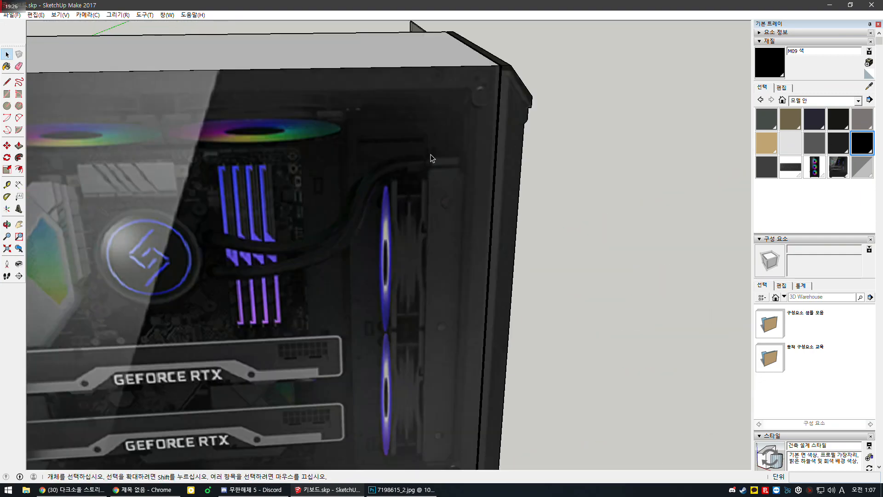
scroll(431, 158, "down", 4)
scroll(597, 186, "up", 7)
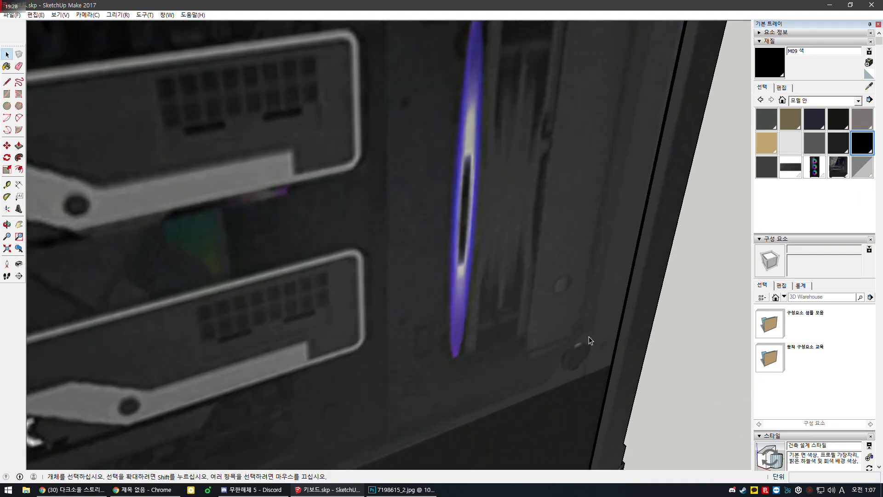
scroll(518, 313, "down", 5)
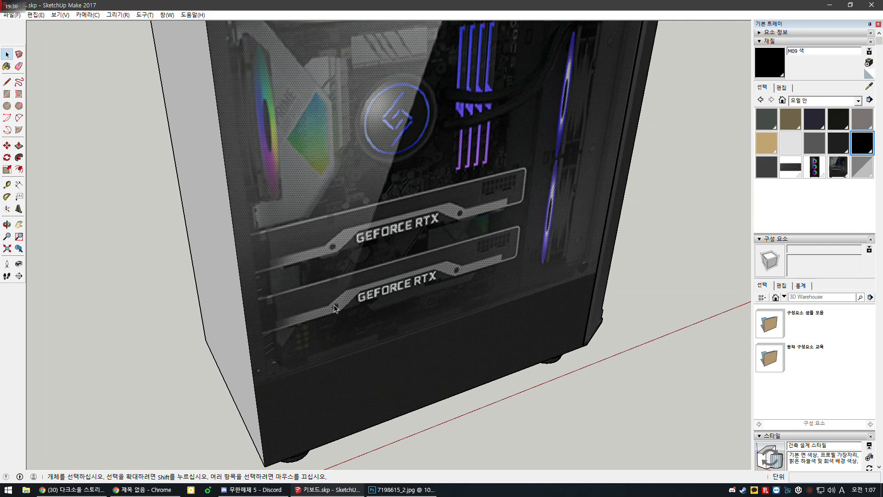
left_click(12, 82)
scroll(568, 295, "up", 8)
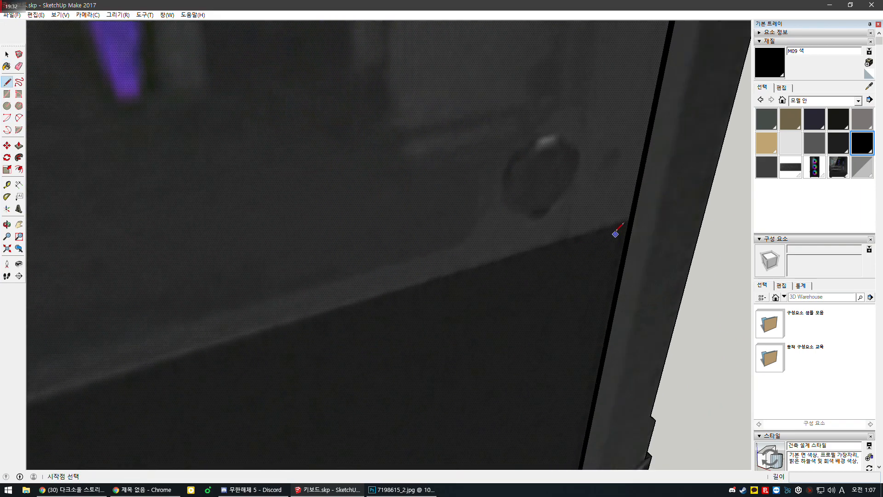
scroll(676, 162, "down", 5)
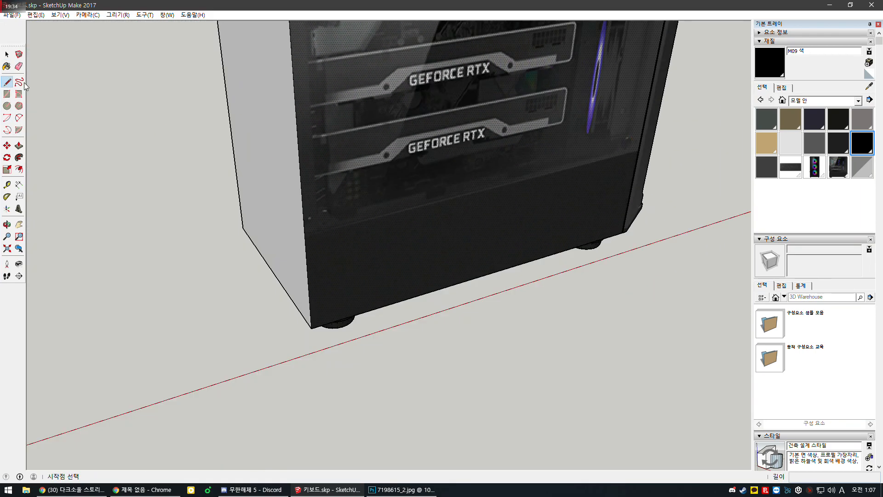
Draw a rectangle of about 357 × 94 mm covering the case's side below the window image, from the lower rear corner to the front gap.
left_click(7, 94)
scroll(331, 292, "up", 5)
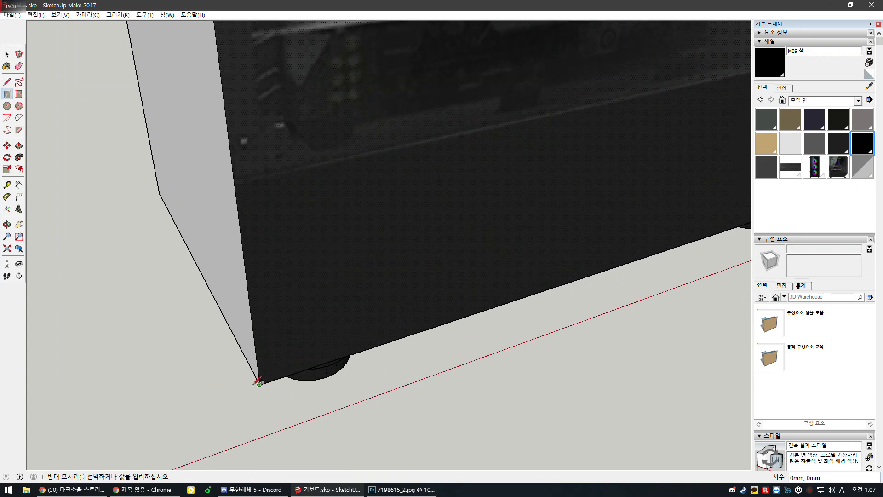
scroll(257, 380, "down", 5)
scroll(561, 217, "up", 7)
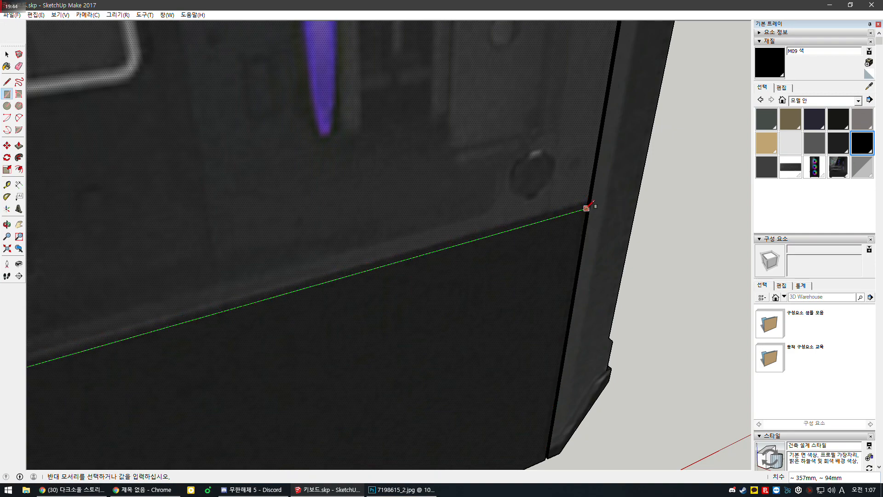
middle_click_drag(589, 204, 539, 220)
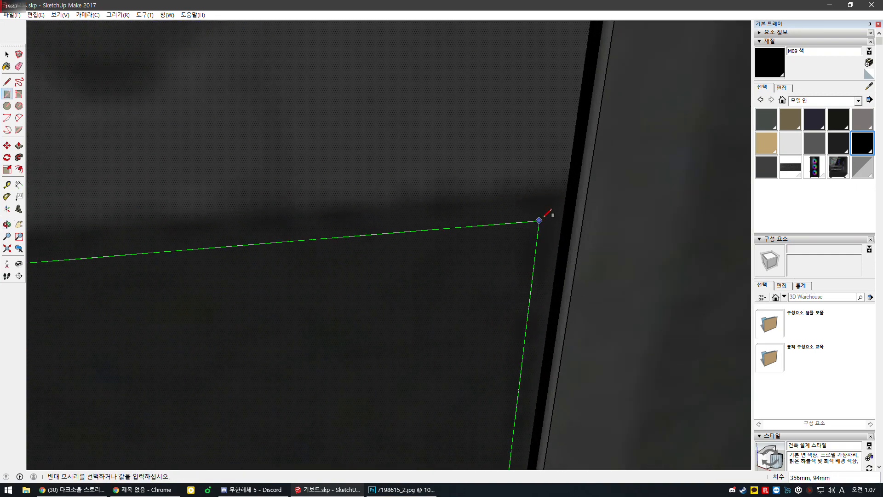
left_click(567, 186)
key("space")
Pull the lower rectangular panel on the case's side outward by 1 mm.
scroll(606, 203, "down", 3)
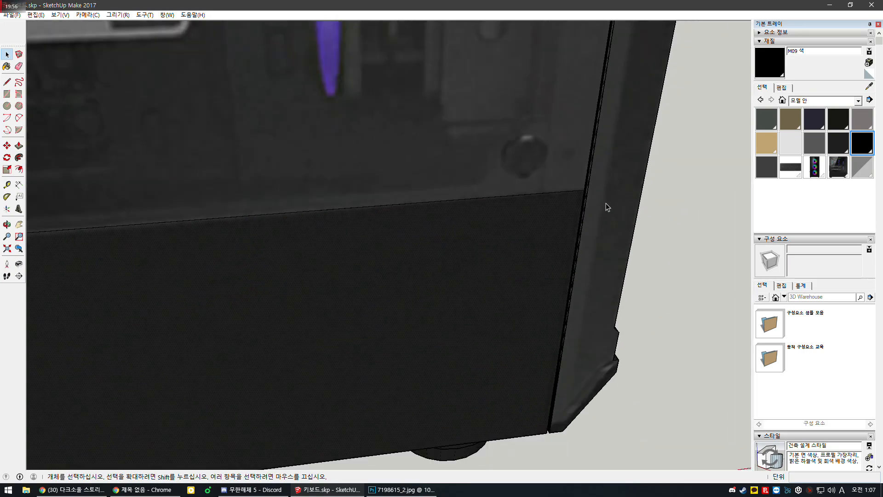
scroll(606, 203, "down", 3)
left_click(444, 251)
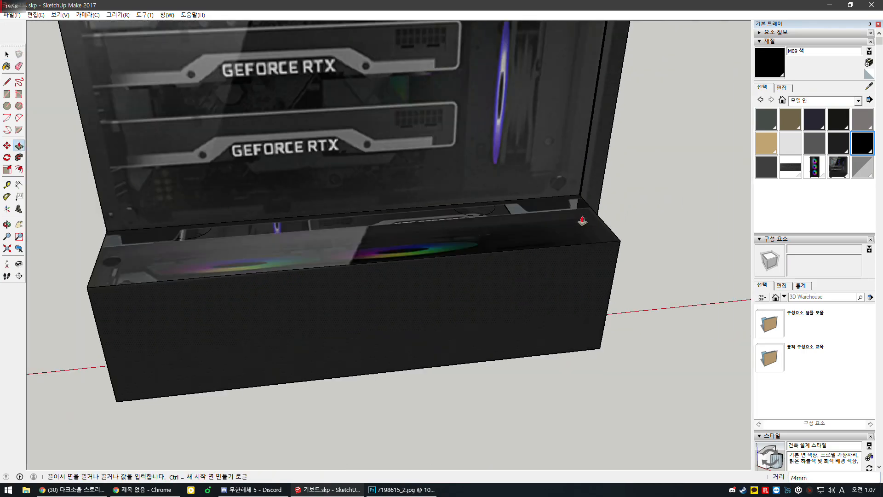
key("Escape")
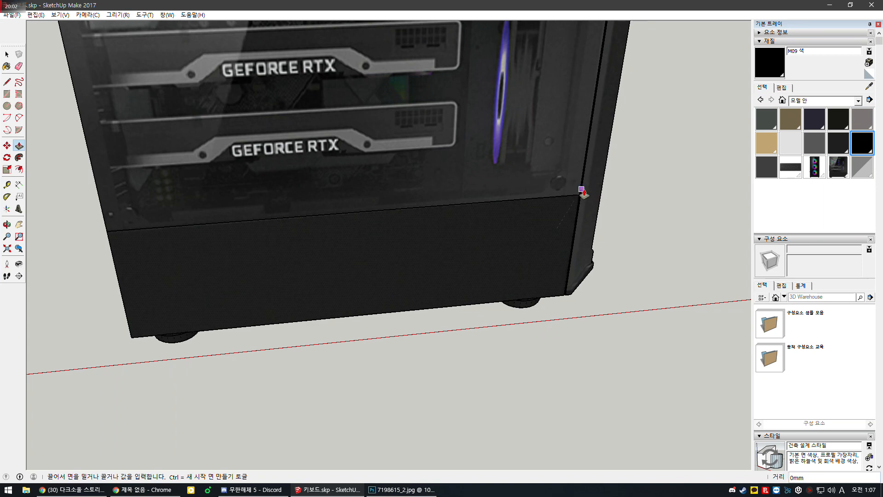
scroll(581, 189, "up", 3)
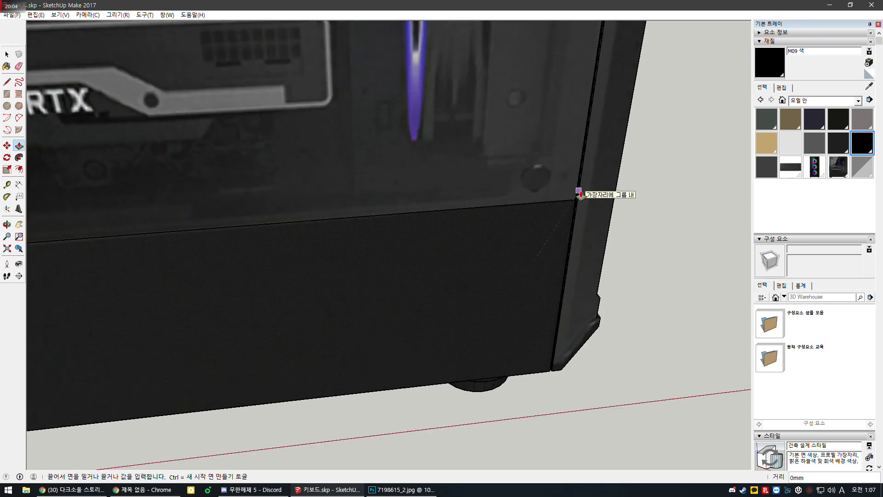
scroll(557, 210, "up", 2)
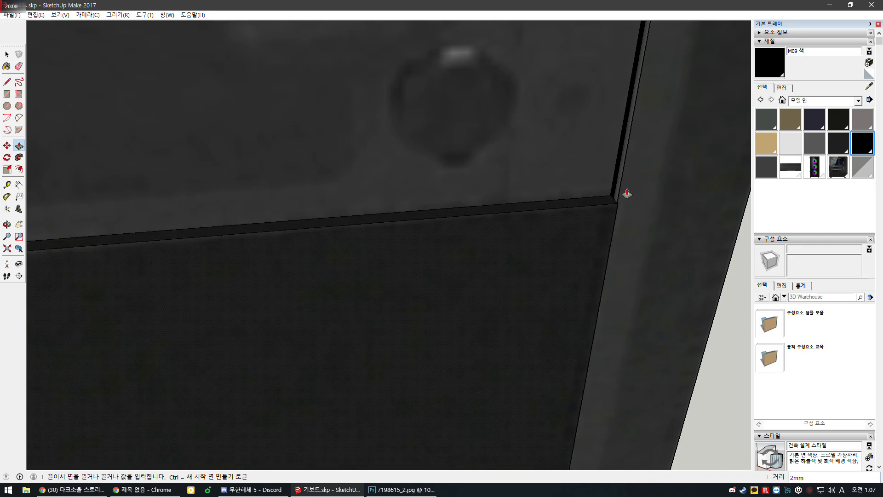
scroll(630, 193, "down", 10)
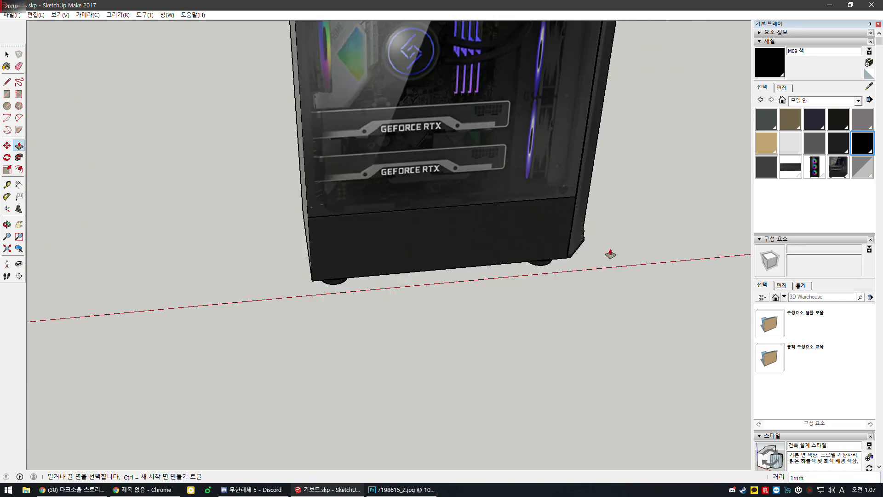
key("space")
Copy the translucent glass pane standing behind the case and paste the copy in front of the case.
middle_click_drag(441, 254, 591, 108)
key("space")
scroll(515, 334, "down", 5)
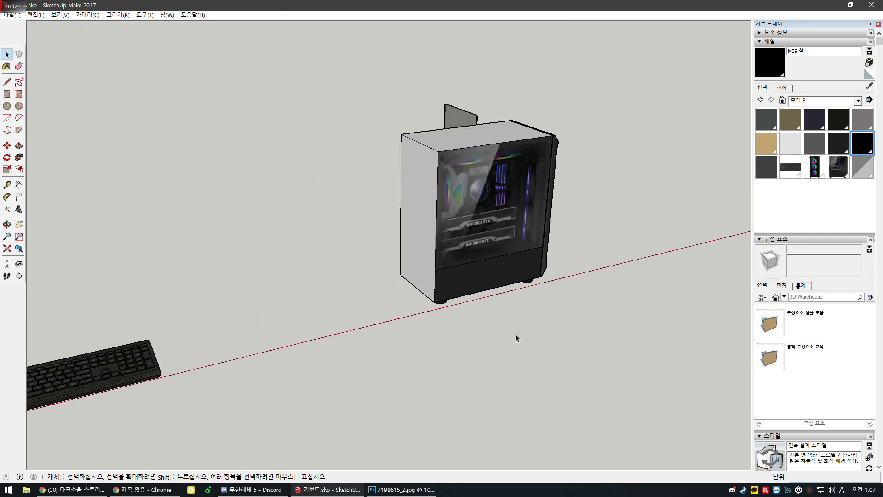
scroll(465, 178, "up", 4)
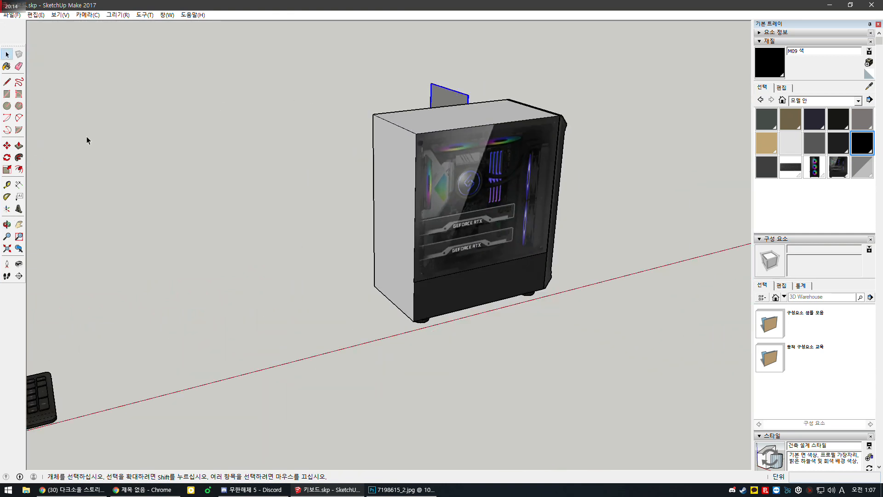
key("ctrl+v")
left_click(329, 408)
middle_click_drag(317, 263, 519, 308)
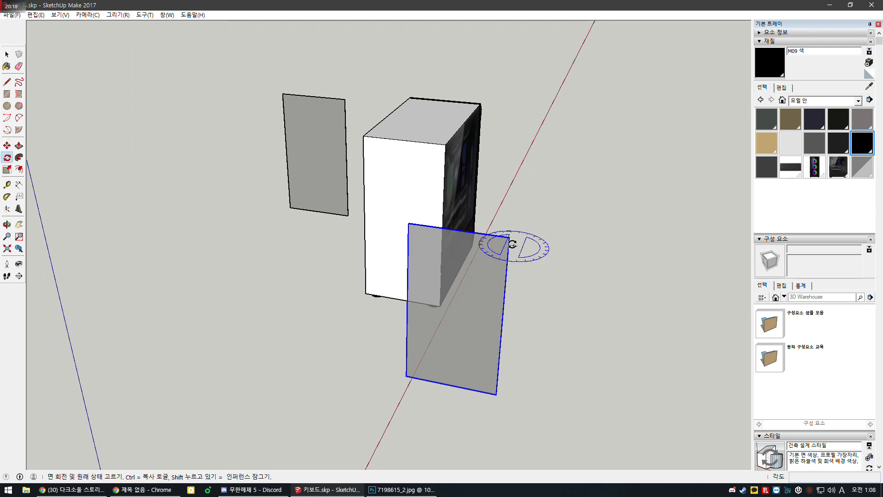
Rotate the pasted glass pane about its vertical axis until it is parallel to the case's window side.
left_click(7, 146)
scroll(474, 247, "up", 6)
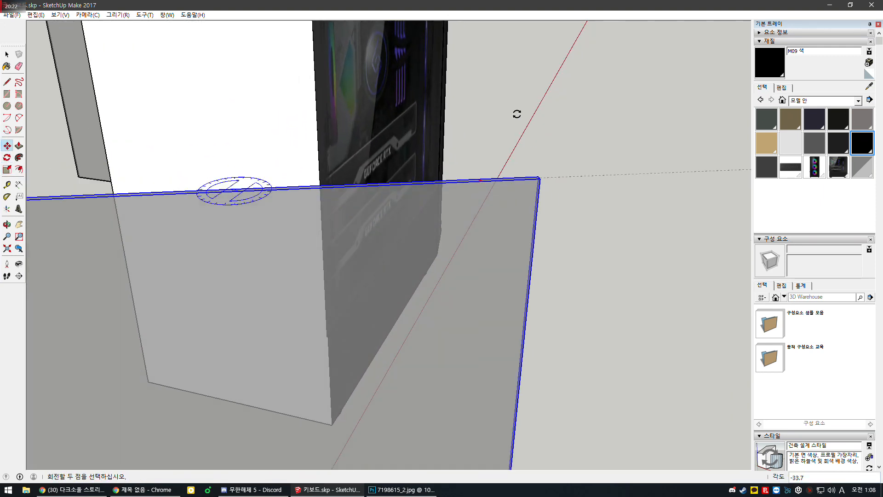
scroll(391, 200, "down", 3)
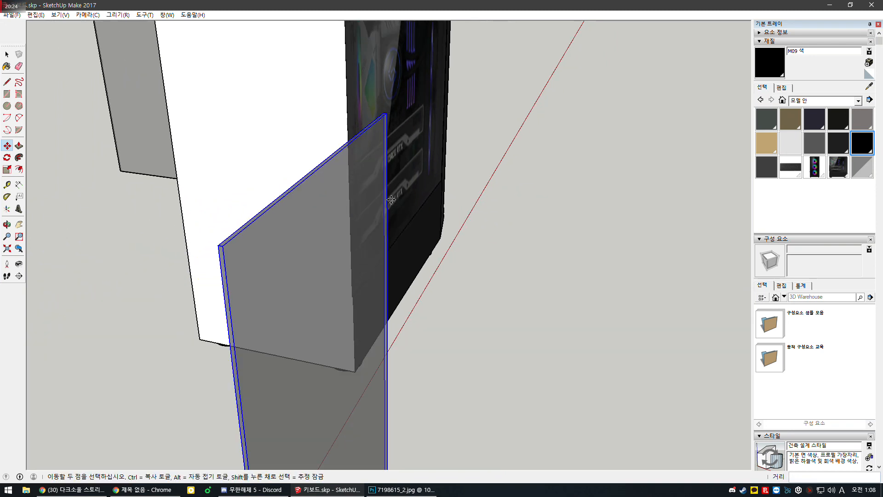
Move the glass pane against the window side, placing its lower corner at the case's rear edge just above the lower panel.
left_click(217, 246)
key("Escape")
scroll(324, 227, "down", 6)
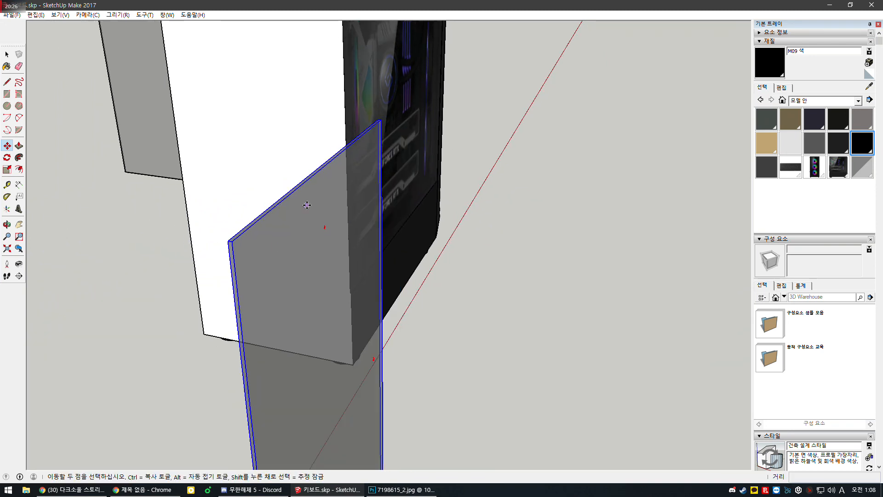
scroll(288, 445, "up", 4)
scroll(292, 454, "down", 3)
scroll(305, 412, "up", 6)
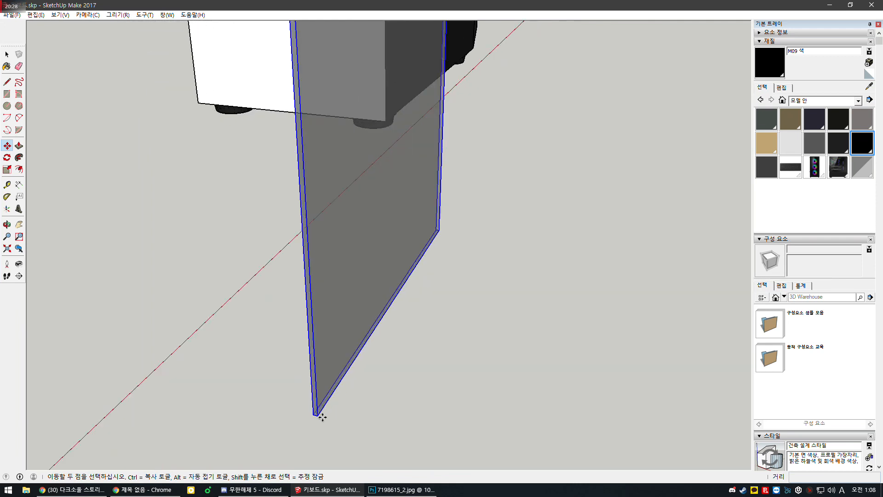
scroll(443, 368, "down", 3)
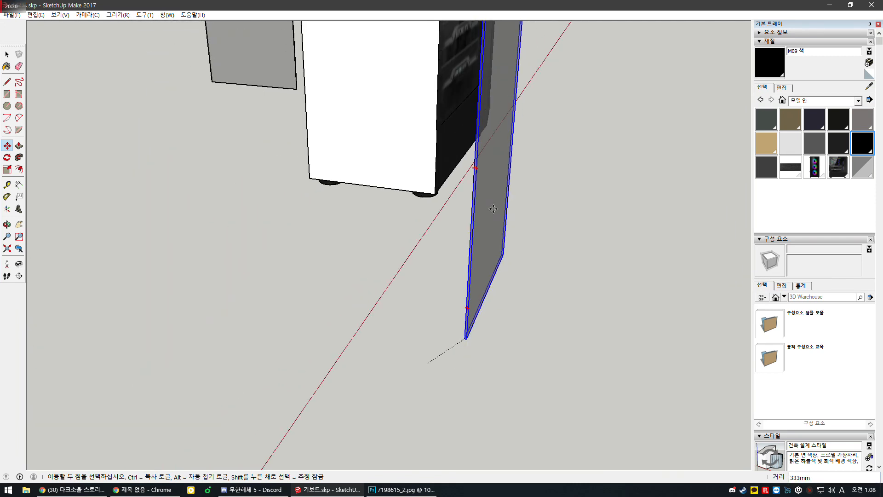
scroll(435, 237, "up", 7)
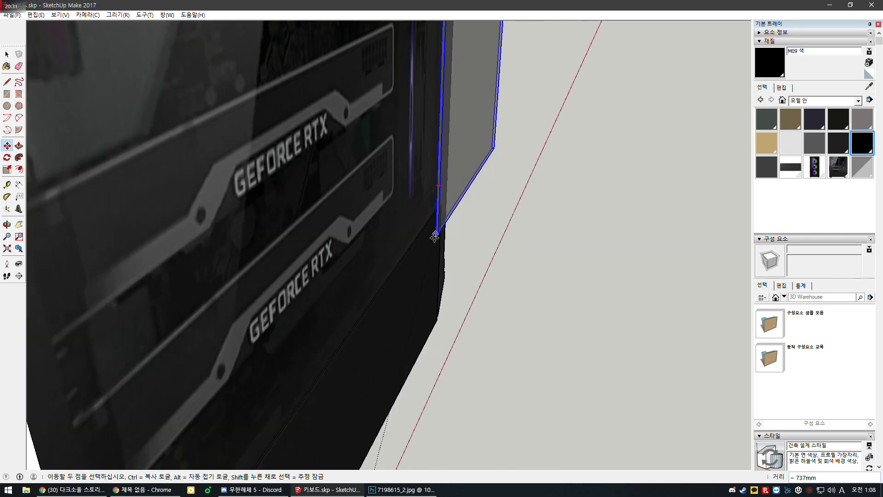
middle_click_drag(435, 237, 449, 306)
key("m")
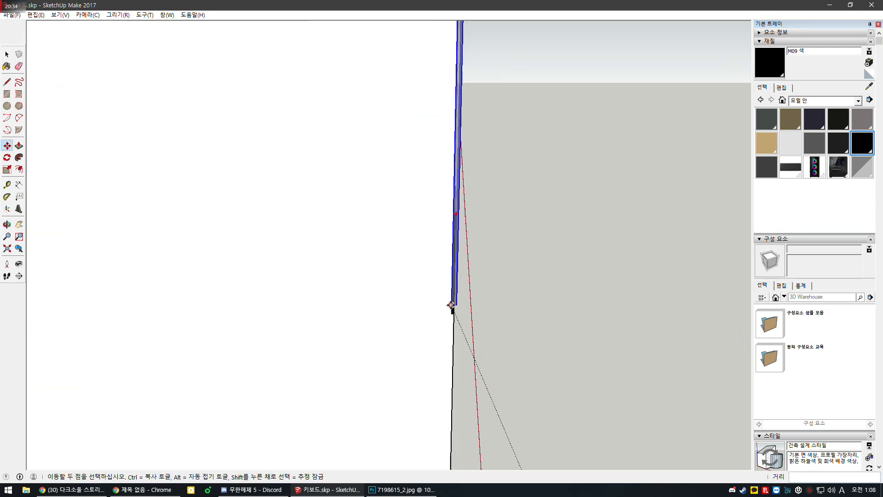
Scale the glass pane lengthwise so it reaches the gap at the case's front panel.
scroll(361, 351, "down", 6)
middle_click_drag(496, 226, 146, 322)
middle_click_drag(435, 248, 196, 291)
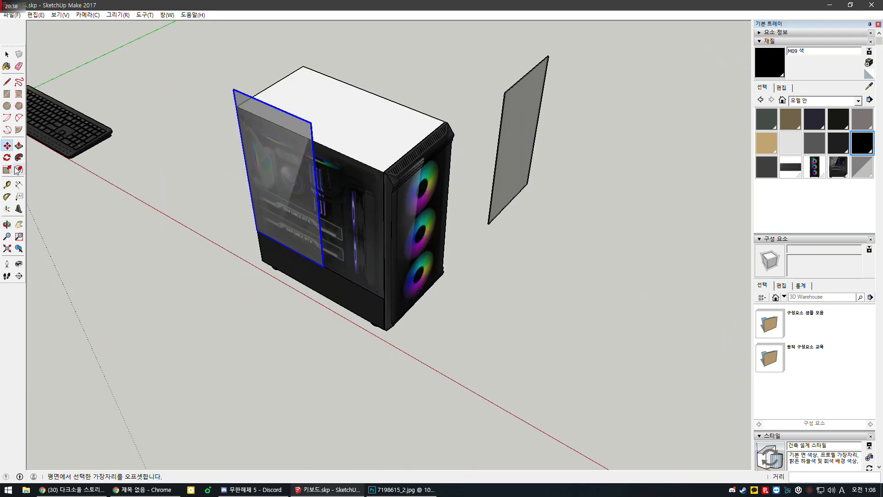
key("s")
scroll(318, 206, "up", 5)
scroll(329, 209, "up", 3)
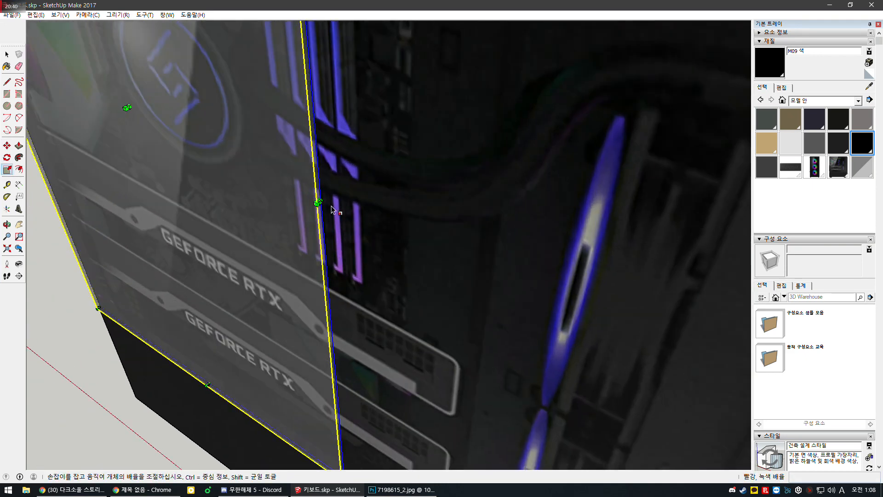
scroll(319, 205, "up", 5)
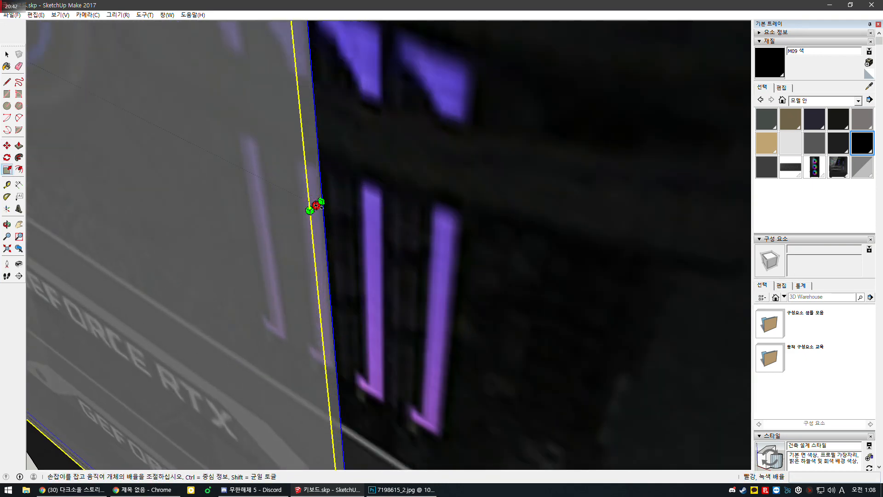
left_click(314, 206)
scroll(374, 186, "down", 5)
scroll(311, 168, "down", 4)
scroll(568, 84, "up", 6)
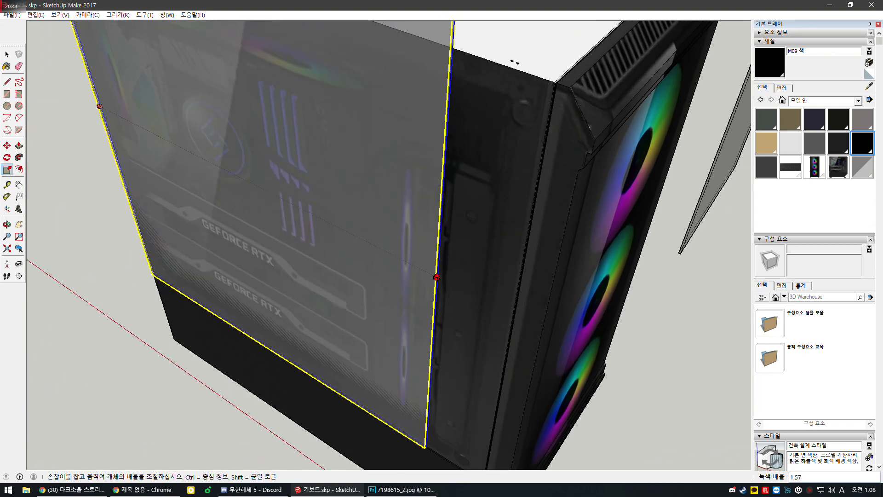
left_click(567, 84)
scroll(569, 256, "down", 6)
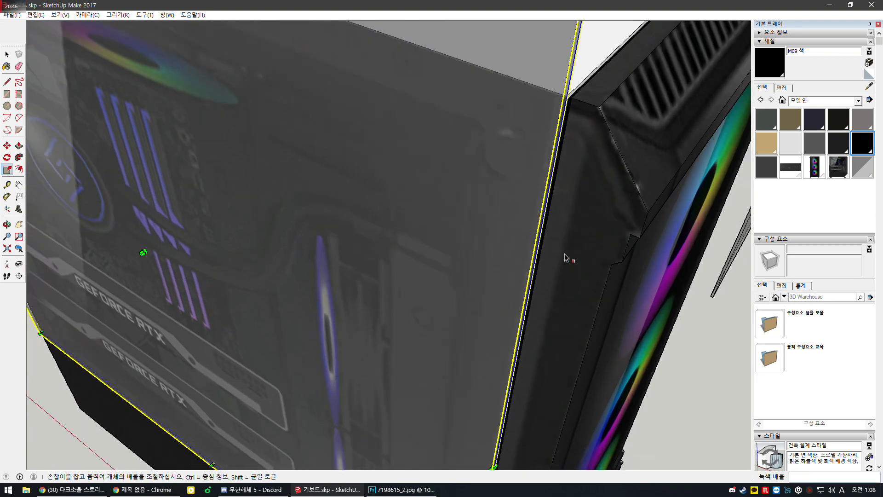
Scale the glass pane's height by about 0.89 to align its upper edge with the top of the case.
scroll(444, 124, "up", 3)
scroll(410, 147, "up", 2)
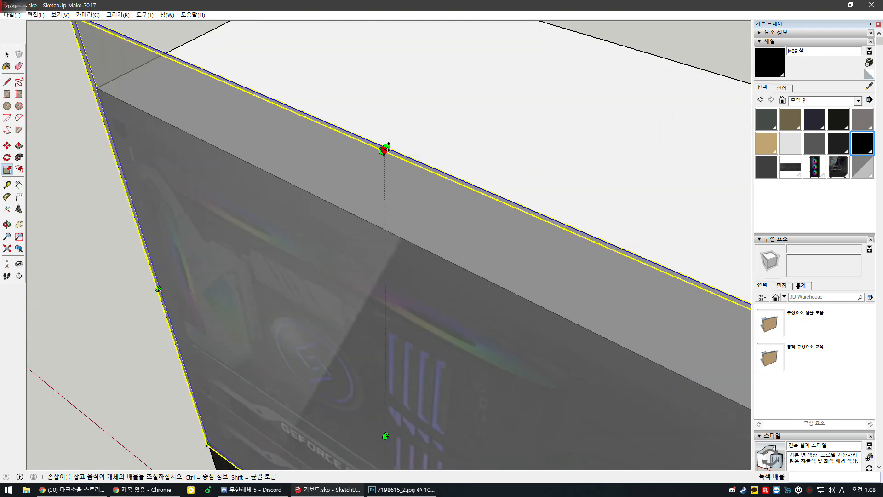
left_click(386, 148)
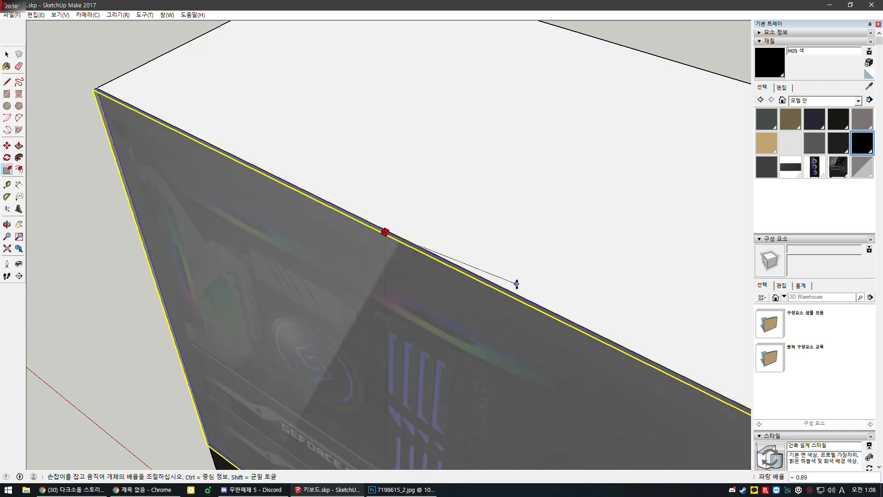
left_click(516, 284)
scroll(579, 228, "down", 5)
Draw a 24-sided circle on the glass pane over the screw pictured at its upper rear corner.
key("space")
left_click(320, 325)
scroll(320, 326, "up", 3)
scroll(523, 153, "up", 2)
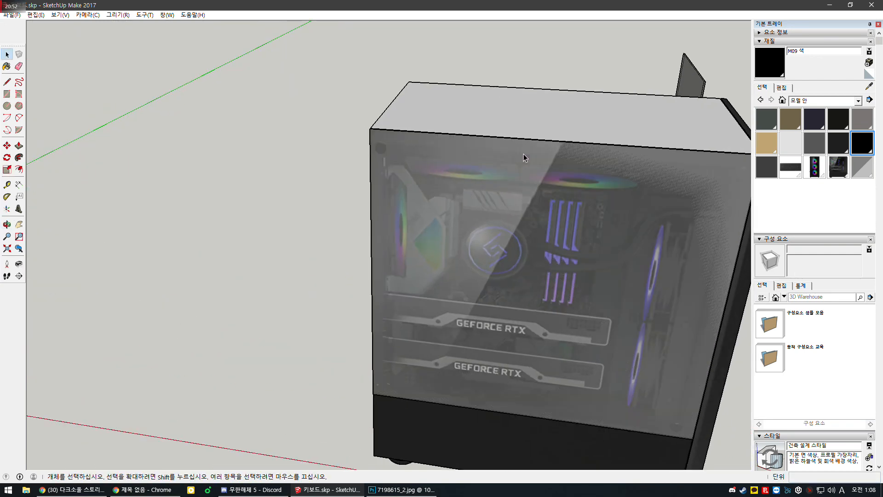
scroll(432, 164, "up", 2)
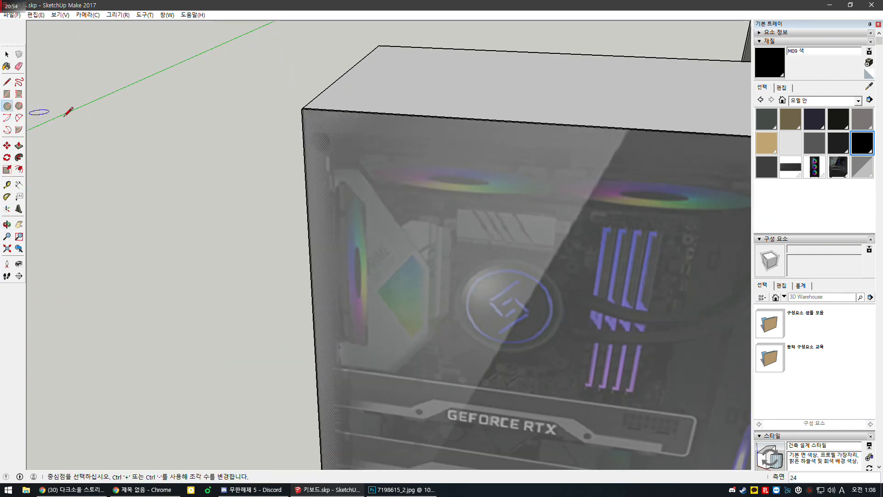
scroll(347, 134, "up", 3)
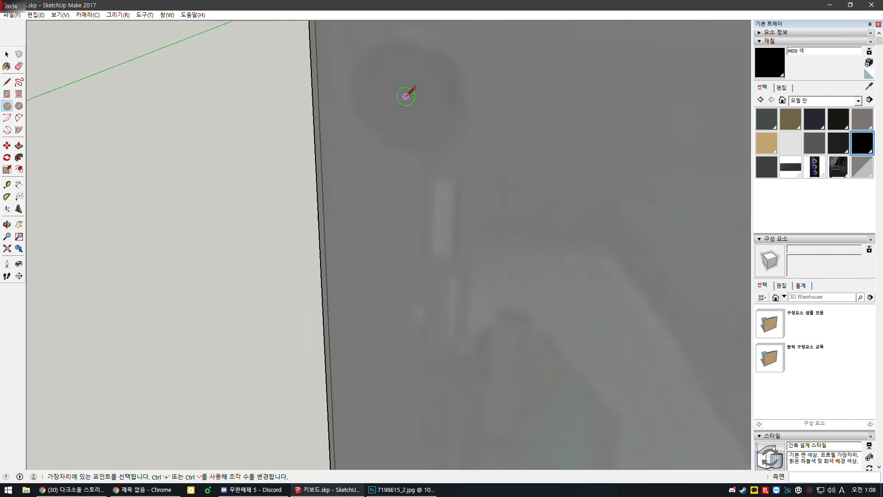
left_click(462, 99)
scroll(440, 107, "down", 1)
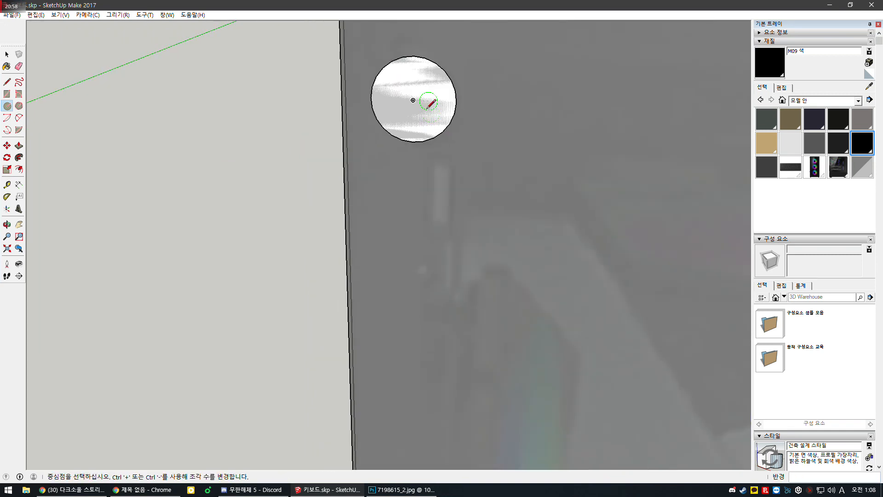
Pull the screw circle out 4 mm from the glass pane.
key("space")
left_click(19, 146)
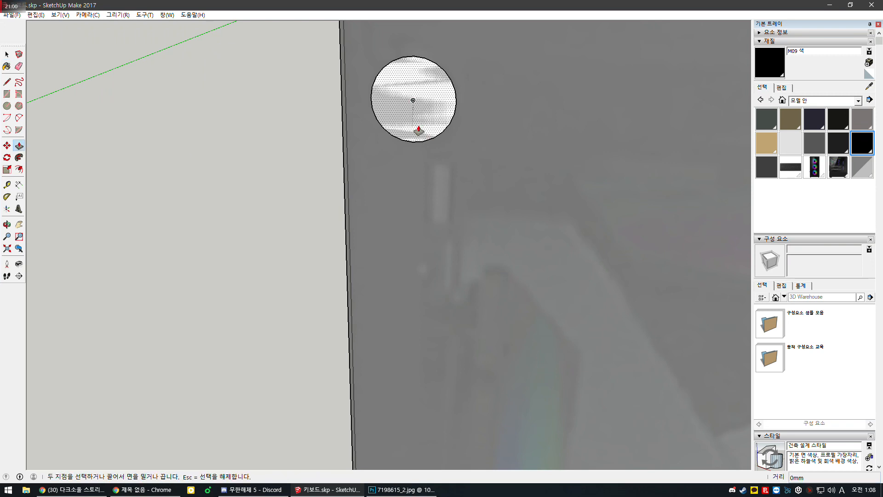
left_click(413, 129)
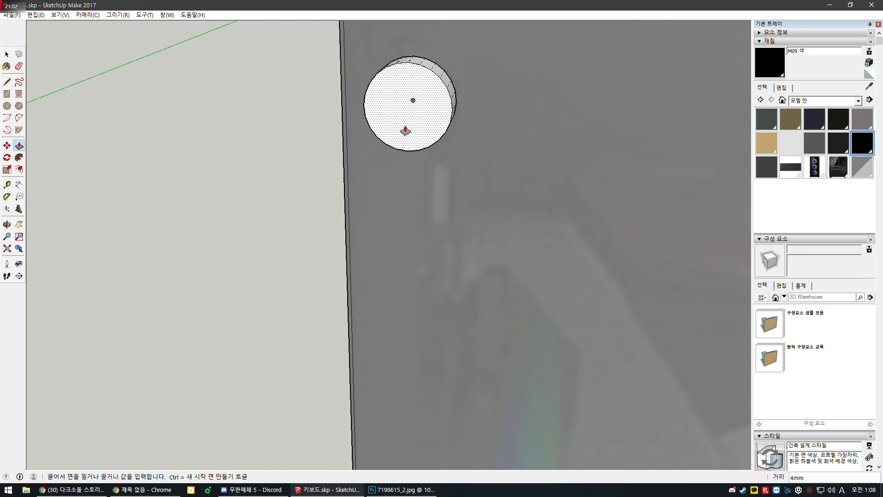
Group the whole screw cylinder and paint it with M08 색.
key("space")
triple_click(404, 126)
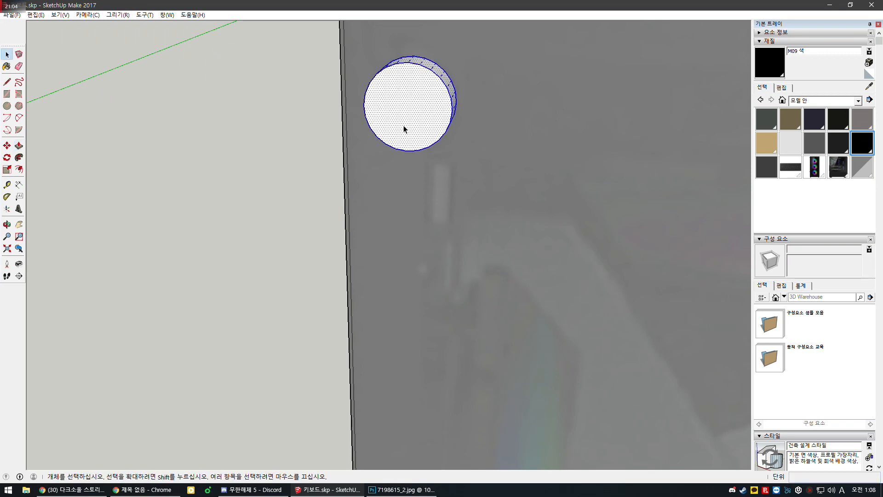
right_click(403, 126)
left_click(460, 206)
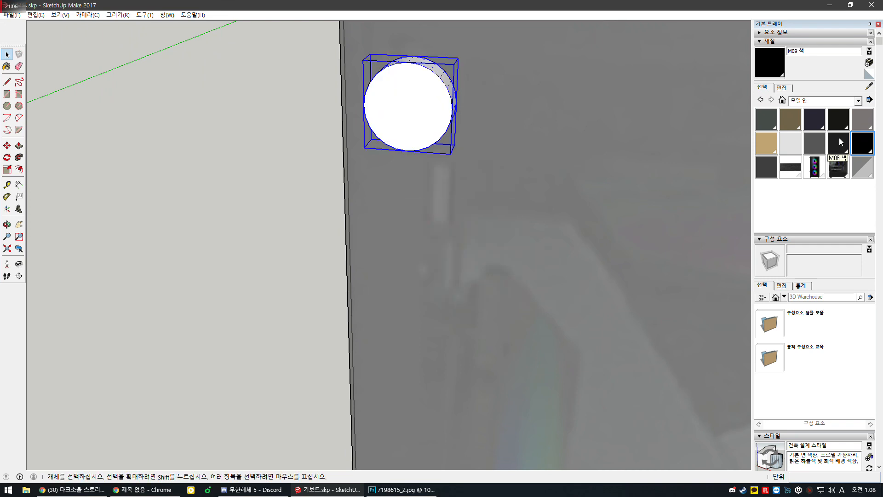
left_click(839, 143)
left_click(453, 123)
key("space")
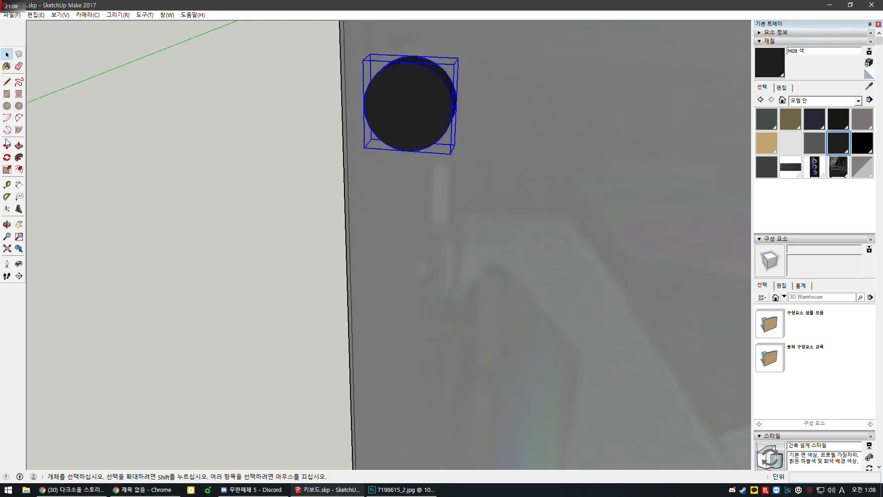
Copy the screw about 336 mm along the case's length to the glass pane's upper front corner.
key("ctrl")
left_click(415, 54)
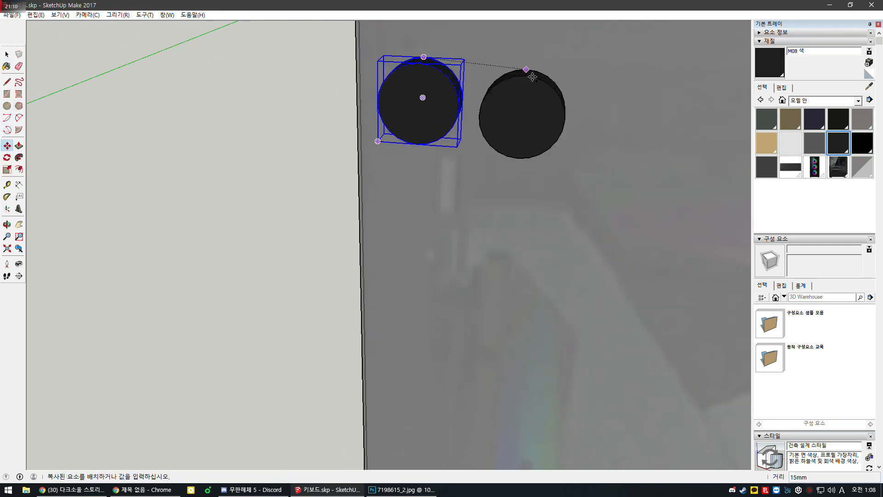
scroll(538, 79, "down", 5)
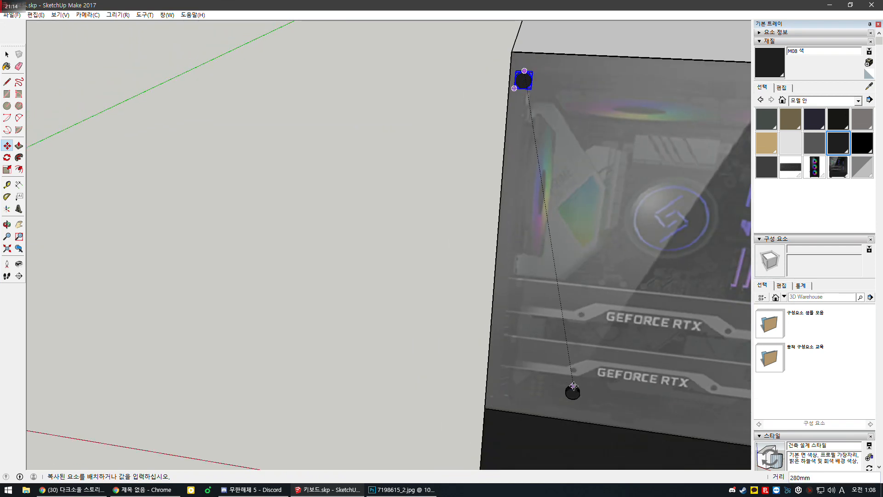
scroll(573, 386, "down", 7)
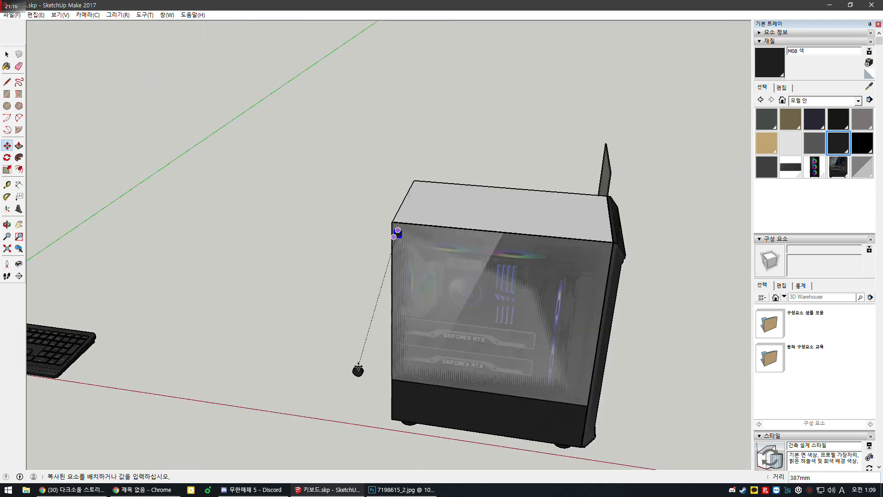
scroll(536, 253, "up", 8)
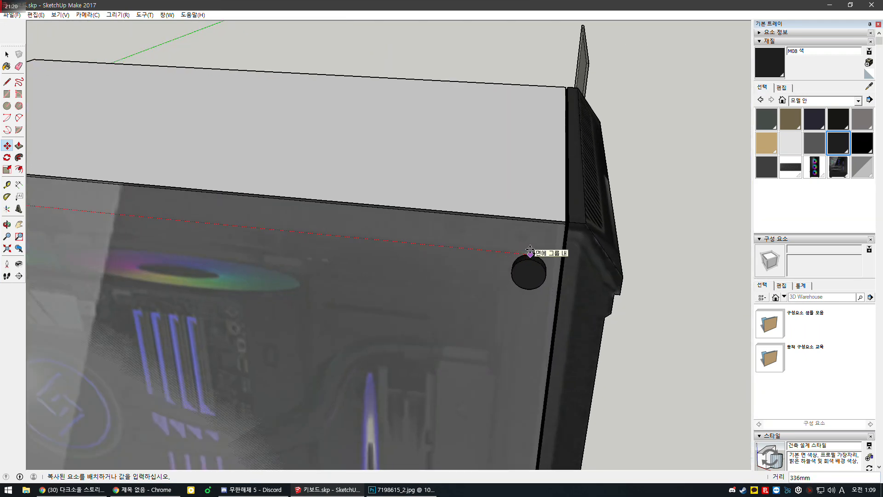
left_click(530, 250)
scroll(530, 251, "down", 8)
scroll(577, 401, "up", 3)
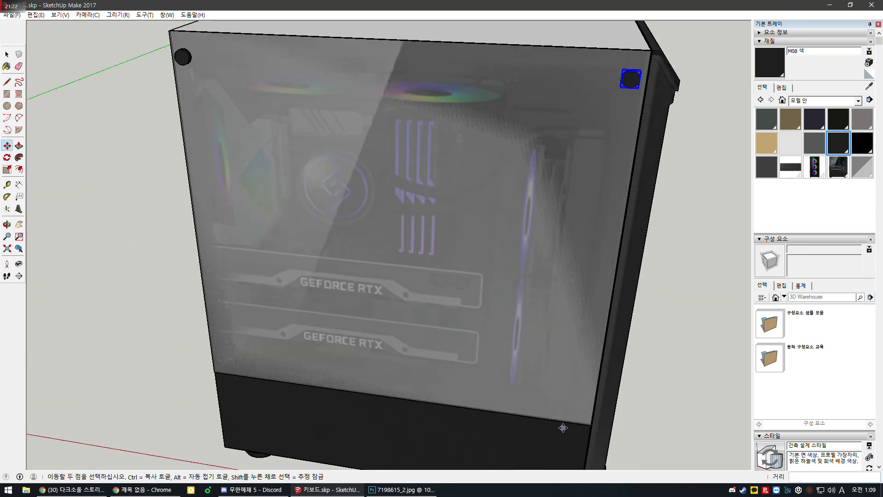
Copy the upper rear screw about 292 mm down to the lower rear corner and shift the copy 4 mm inward.
scroll(577, 401, "down", 2)
key("space")
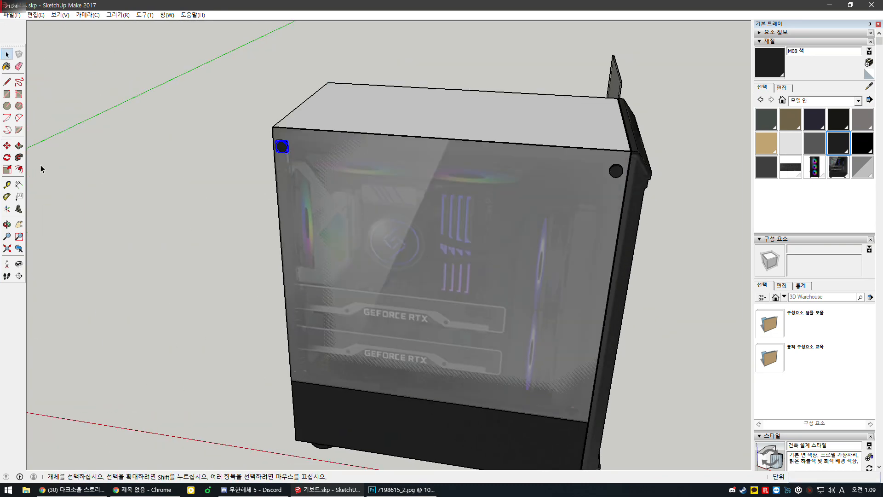
left_click(302, 146)
scroll(299, 299, "down", 3)
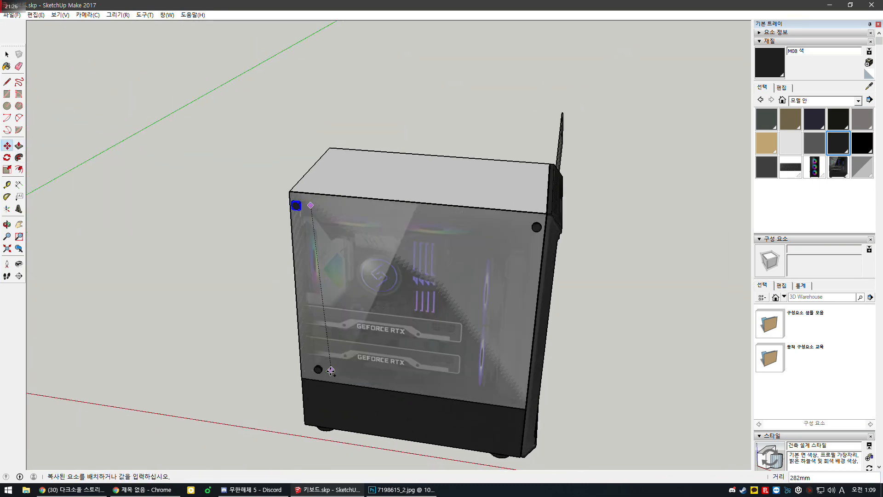
scroll(295, 346, "up", 8)
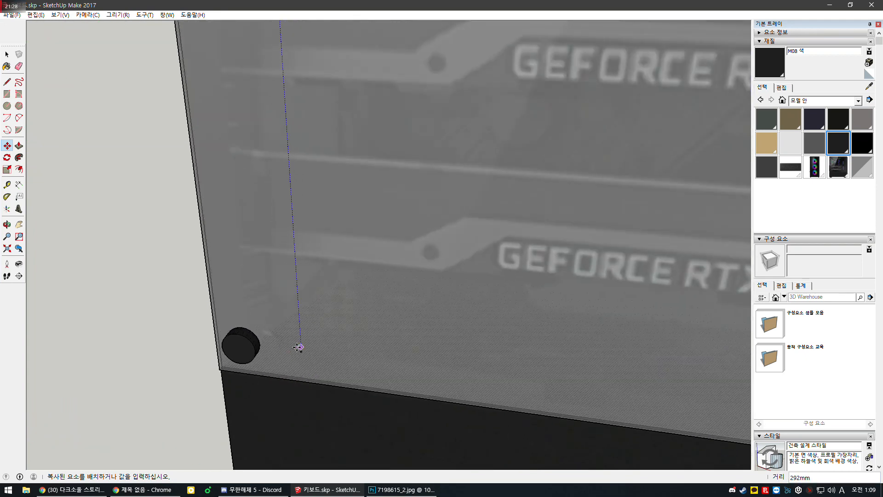
left_click(297, 347)
left_click(241, 347)
left_click(253, 349)
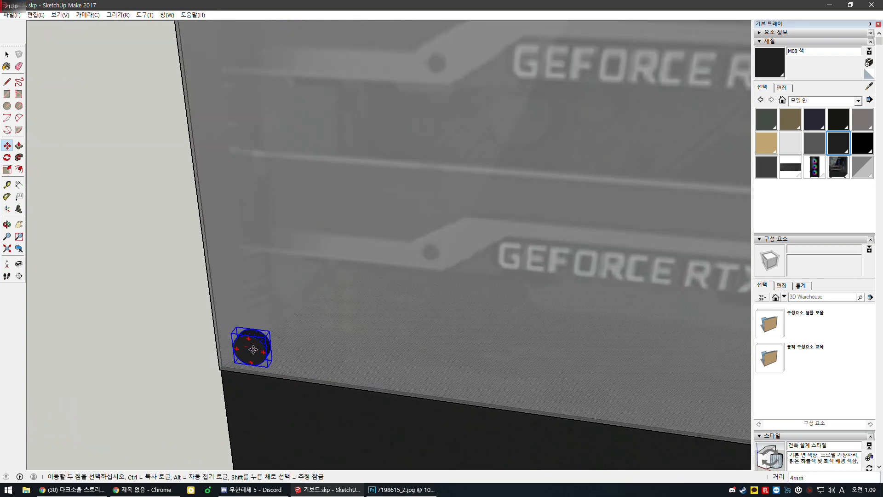
Copy the lower rear screw about 320 mm along the pane to its lower front corner.
left_click(263, 351, "ctrl")
scroll(269, 348, "down", 5)
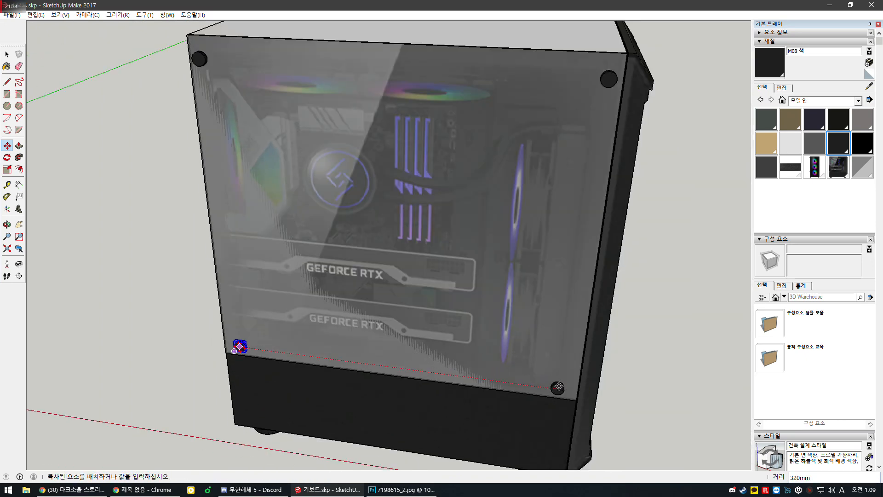
left_click(559, 386)
key("space")
scroll(319, 275, "down", 8)
left_click(614, 360)
Inside the front panel's group, hide the horizontal crease edges below the upper vent.
middle_click_drag(614, 360, 340, 275)
scroll(442, 215, "up", 8)
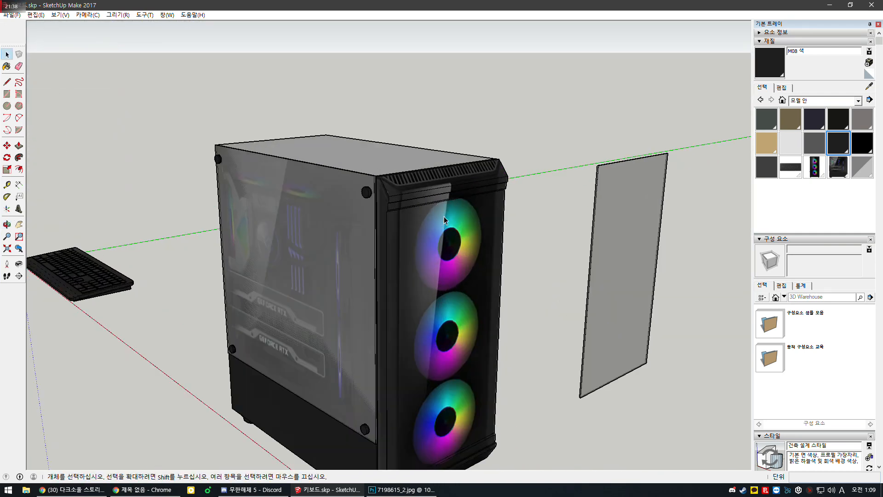
double_click(346, 204)
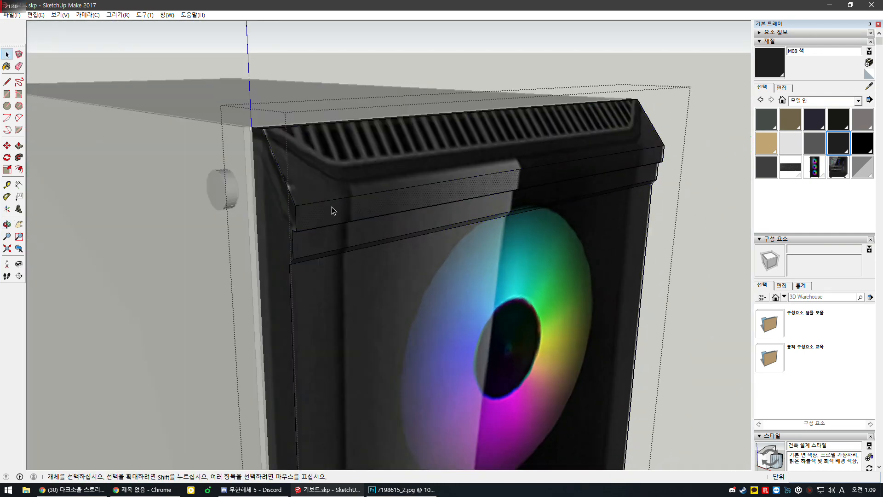
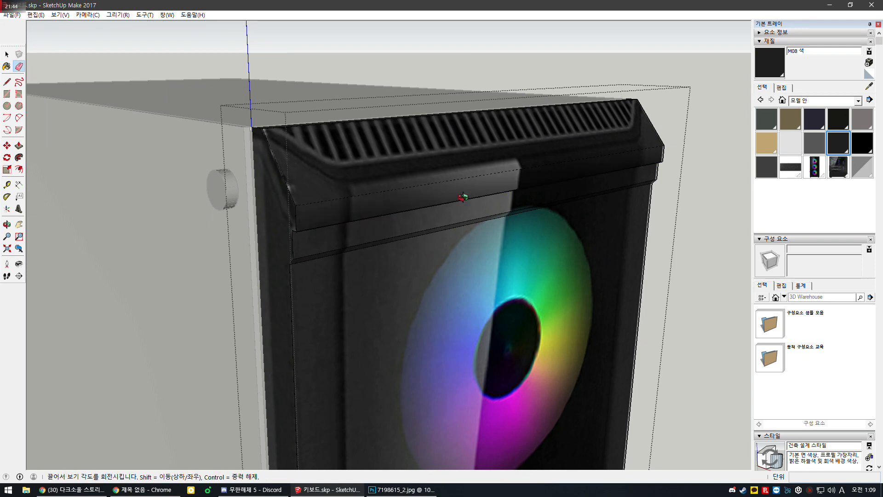
middle_click_drag(457, 193, 415, 209)
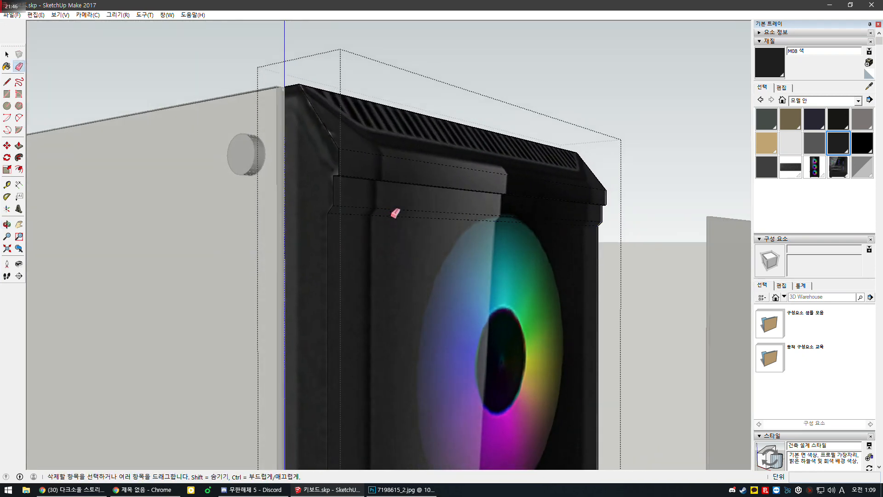
Hide the horizontal crease edges above the front panel's lower vent and close the group.
scroll(367, 142, "down", 6)
scroll(311, 351, "up", 8)
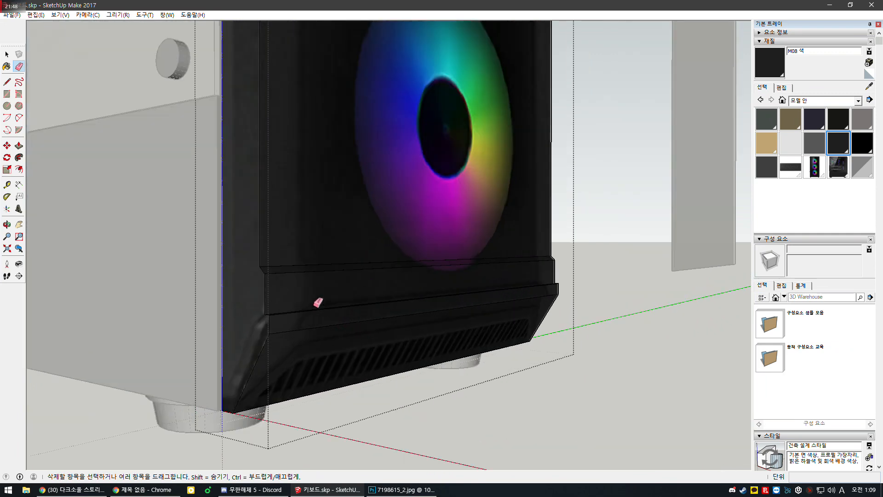
middle_click_drag(318, 302, 339, 270)
middle_click_drag(412, 285, 378, 244)
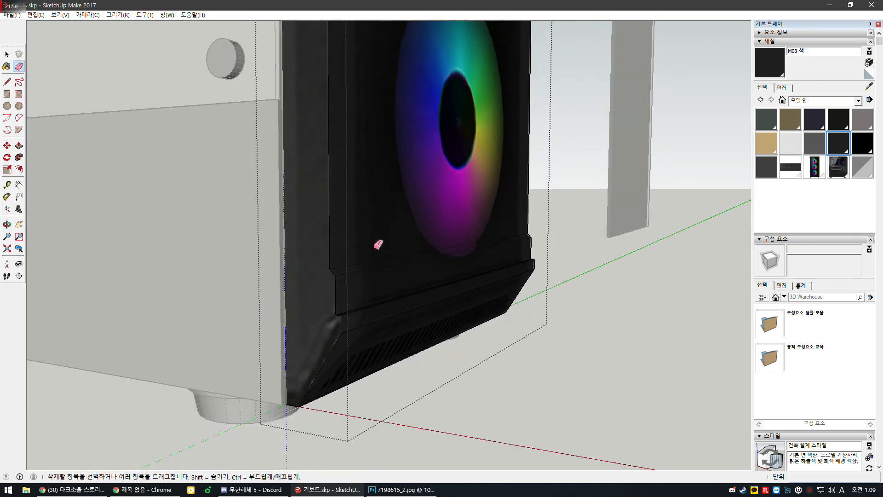
scroll(376, 298, "up", 3)
middle_click_drag(376, 300, 248, 244)
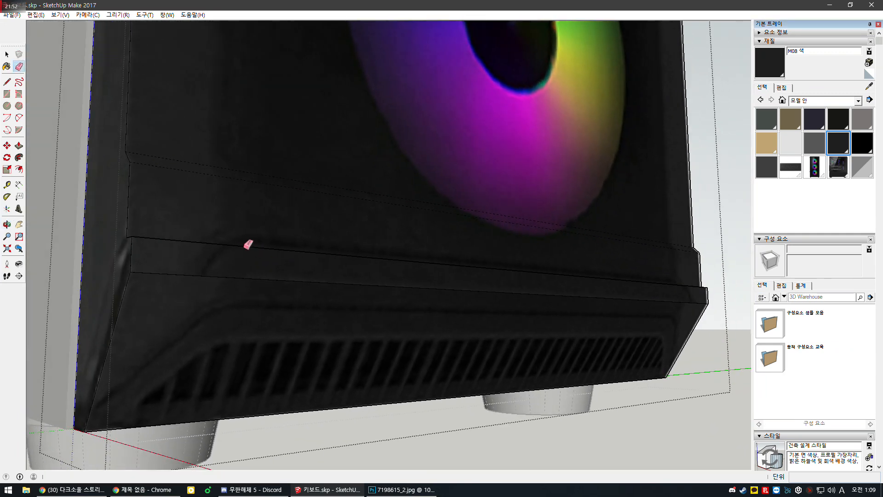
middle_click_drag(239, 279, 309, 267)
scroll(309, 266, "down", 10)
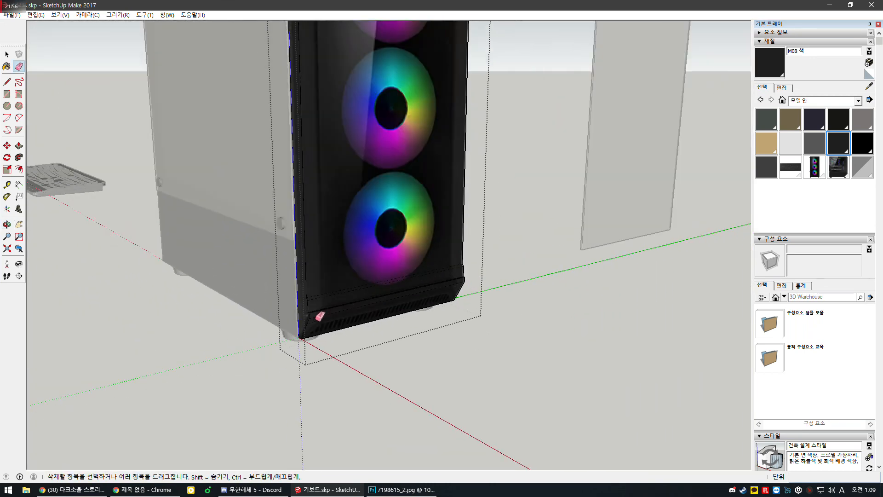
key("space")
scroll(431, 383, "down", 4)
Turn off hidden geometry and move the loose glass pane by its upper corner into the front panel's recess.
left_click(474, 282)
scroll(430, 270, "up", 6)
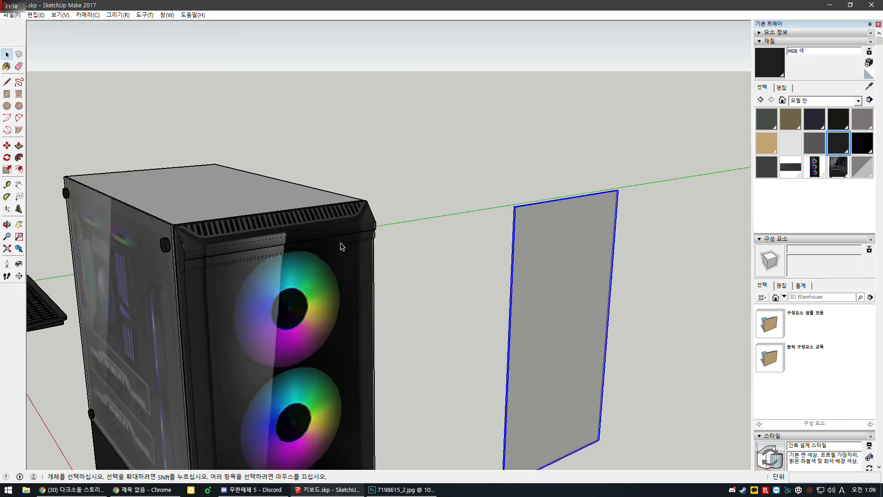
left_click(80, 15)
left_click(81, 49)
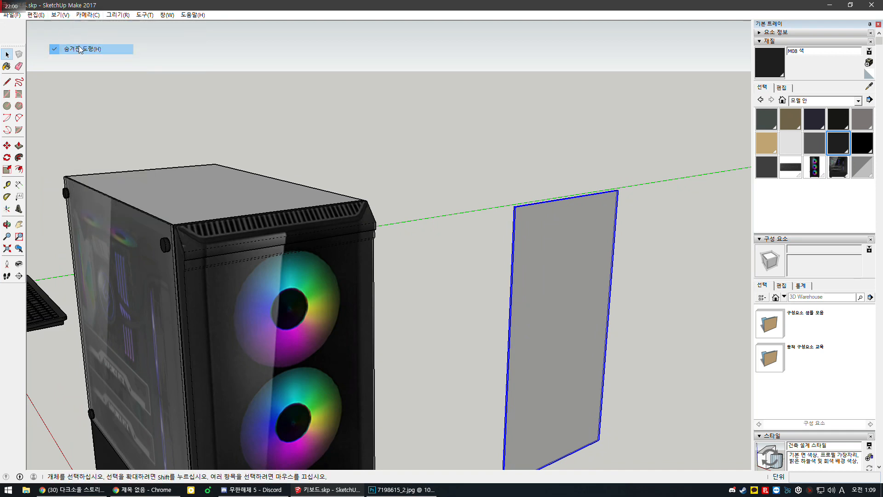
left_click(7, 145)
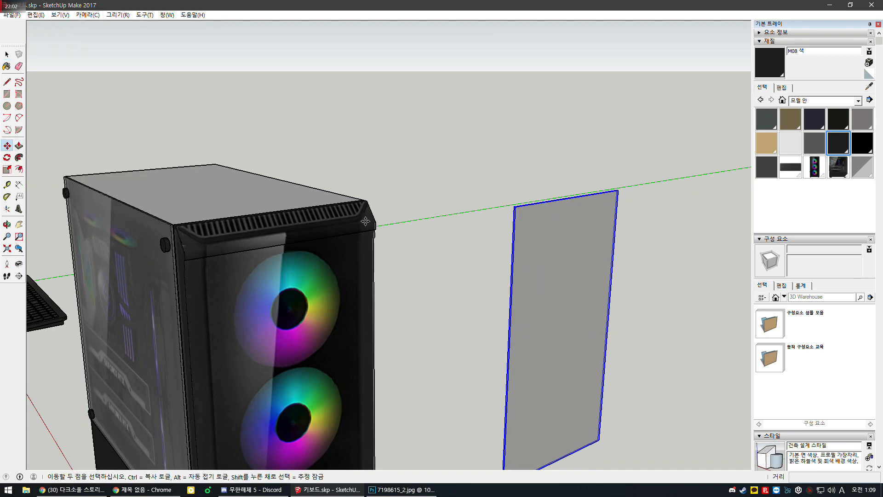
scroll(515, 206, "up", 5)
left_click(543, 185)
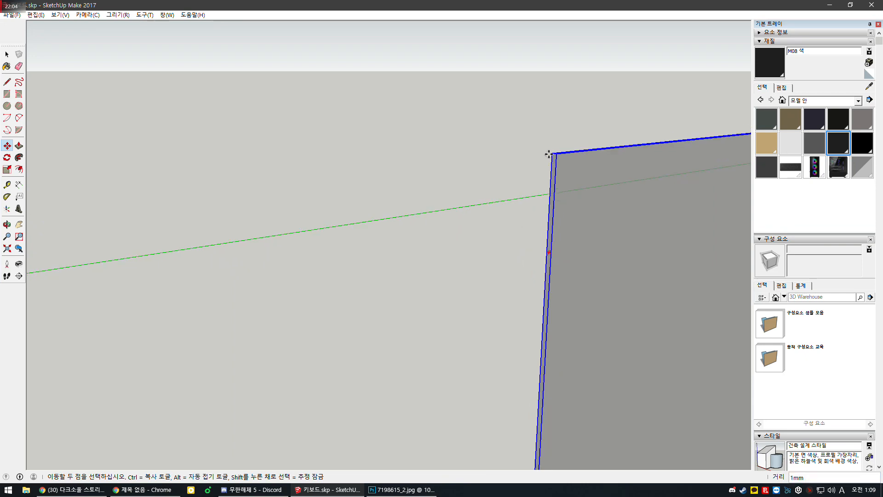
scroll(552, 151, "down", 4)
scroll(518, 207, "up", 5)
scroll(448, 201, "up", 6)
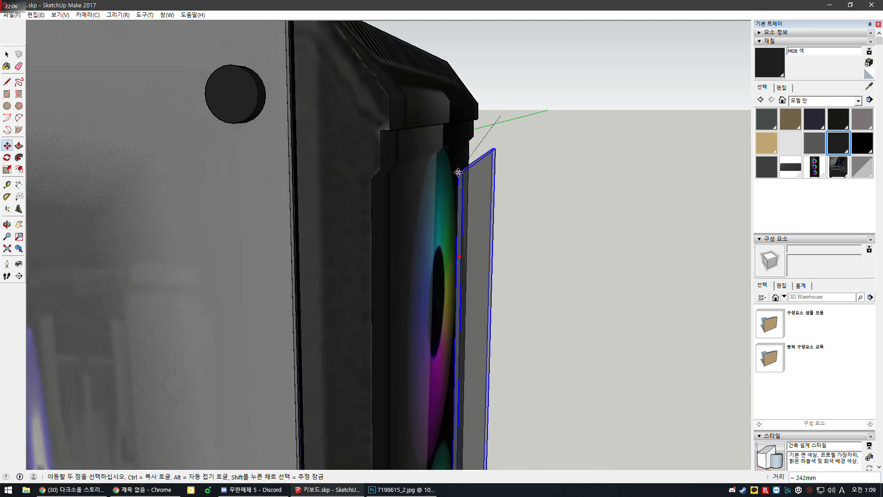
left_click(383, 135)
scroll(448, 90, "down", 2)
scroll(447, 91, "down", 5)
key("space")
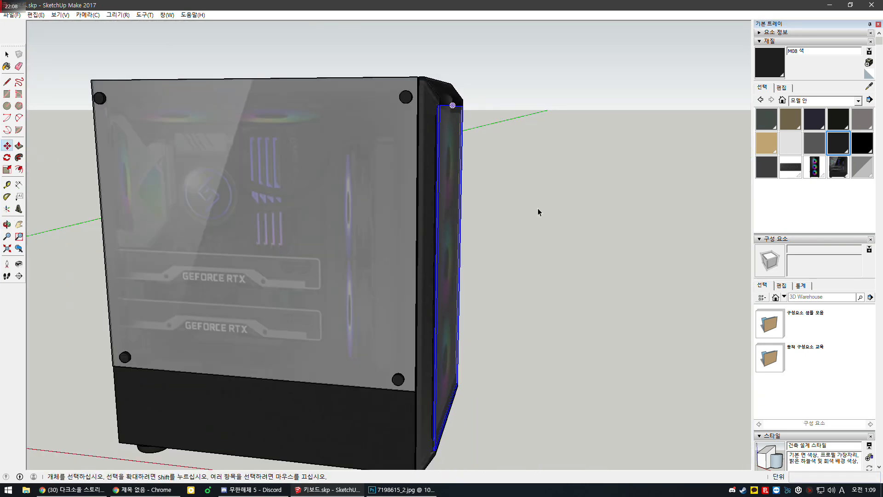
left_click(537, 208)
Examine the assembled case from the front, the plain side and the rear for unpainted surfaces.
scroll(537, 207, "down", 2)
middle_click_drag(428, 241, 74, 294)
scroll(439, 112, "up", 3)
scroll(495, 138, "up", 2)
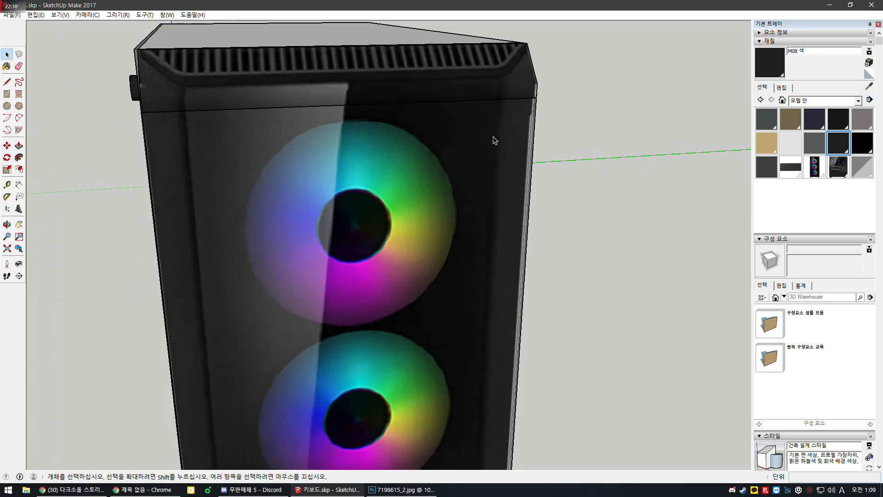
middle_click_drag(495, 138, 343, 142)
scroll(367, 116, "down", 5)
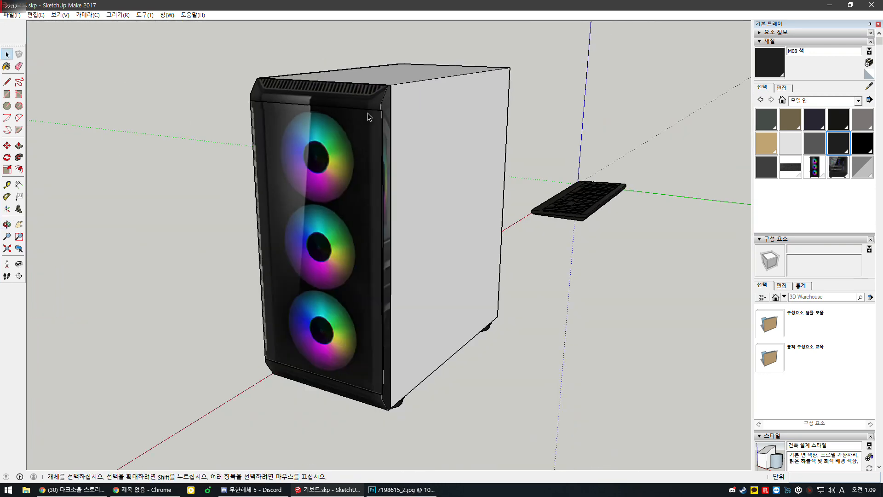
middle_click_drag(401, 293, 286, 349)
middle_click_drag(152, 225, 476, 291)
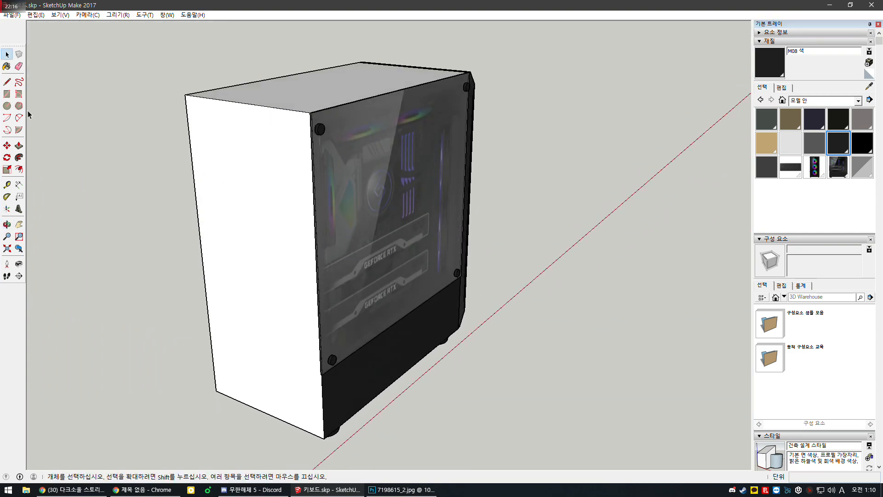
Try painting the case's top with the 재질4 image material.
left_click(297, 102)
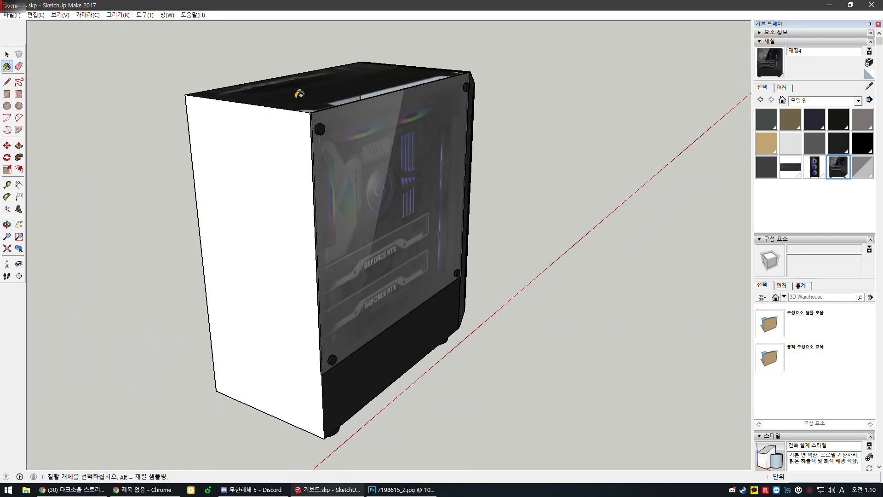
mouse_move(351, 104)
middle_mouse_down()
mouse_move(409, 268)
mouse_move(406, 303)
middle_mouse_up()
key("ctrl+z")
Inside the case body's group, paint the top and the remaining light outer faces with M09 색.
key("space")
left_click(367, 192)
middle_click_drag(479, 226, 682, 171)
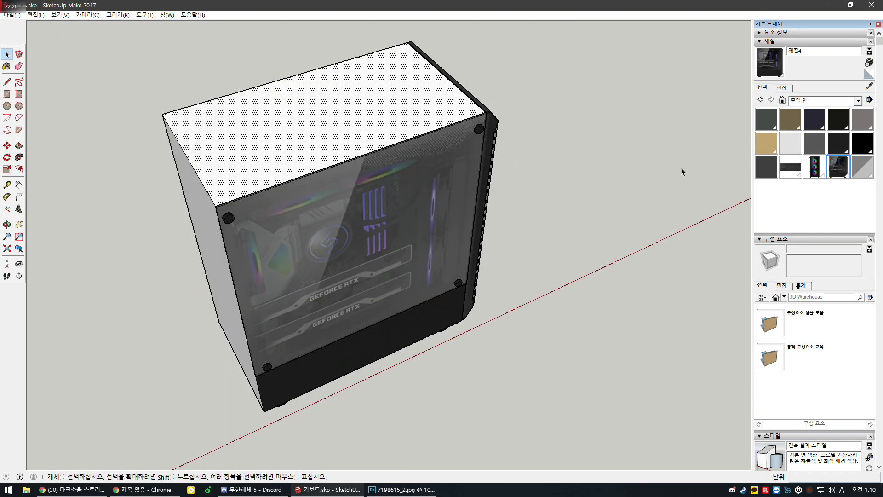
scroll(522, 192, "down", 2)
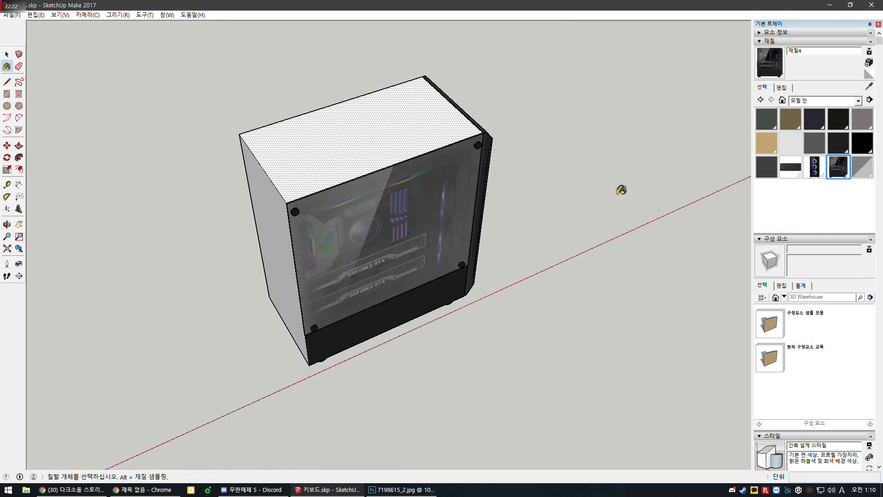
scroll(629, 150, "up", 1)
left_click(346, 148)
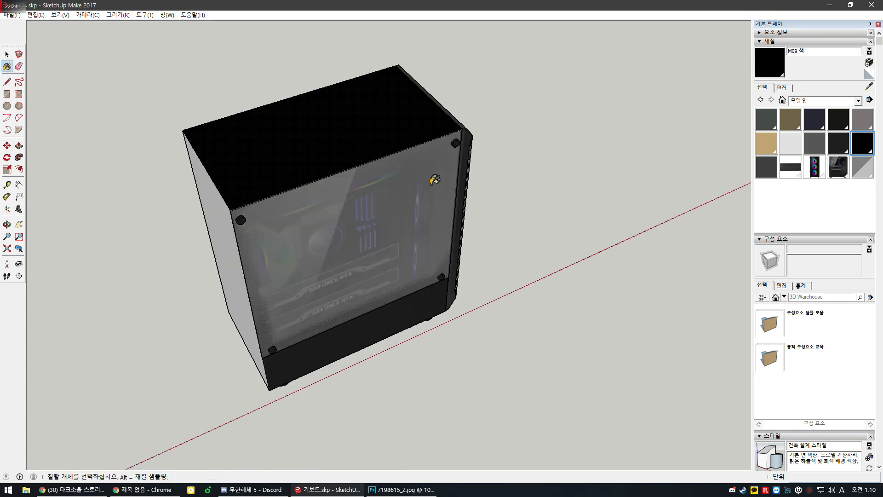
mouse_move(357, 152)
middle_mouse_down()
mouse_move(282, 233)
mouse_move(394, 245)
middle_mouse_up()
left_click(392, 247)
key("space")
middle_click_drag(253, 229, 422, 179)
middle_click_drag(663, 144, 119, 228)
middle_click_drag(325, 218, 612, 229)
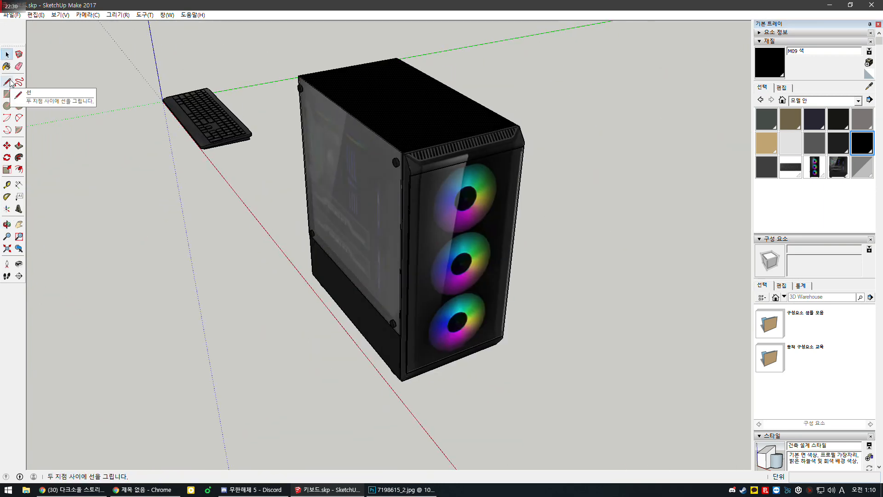
Sample the 재질4 image material and paint the front panel's narrow side face with it inside the panel's group.
middle_click_drag(397, 204, 550, 169)
scroll(500, 139, "up", 3)
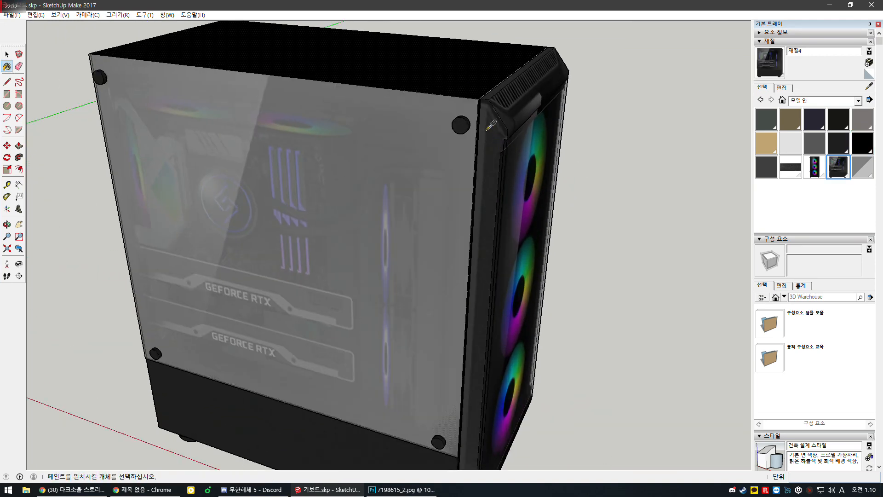
middle_click_drag(279, 151, 30, 161)
middle_click_drag(299, 171, 267, 174)
key("space")
double_click(279, 170)
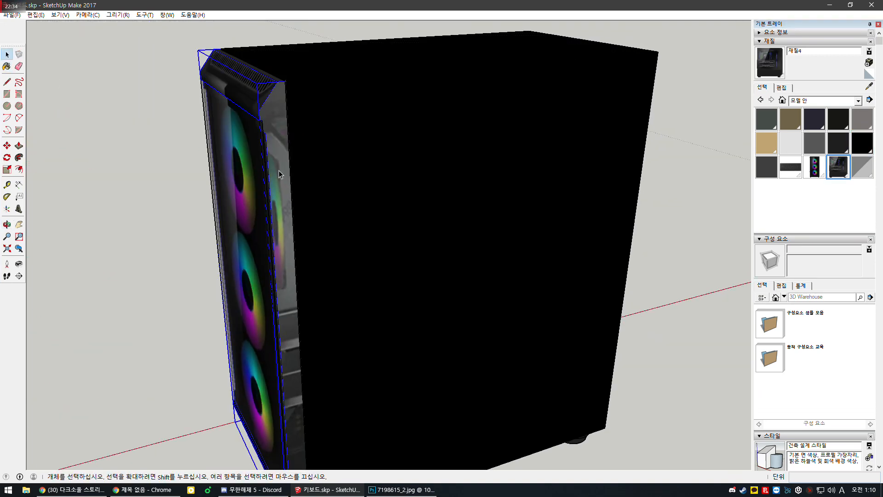
left_click(279, 169)
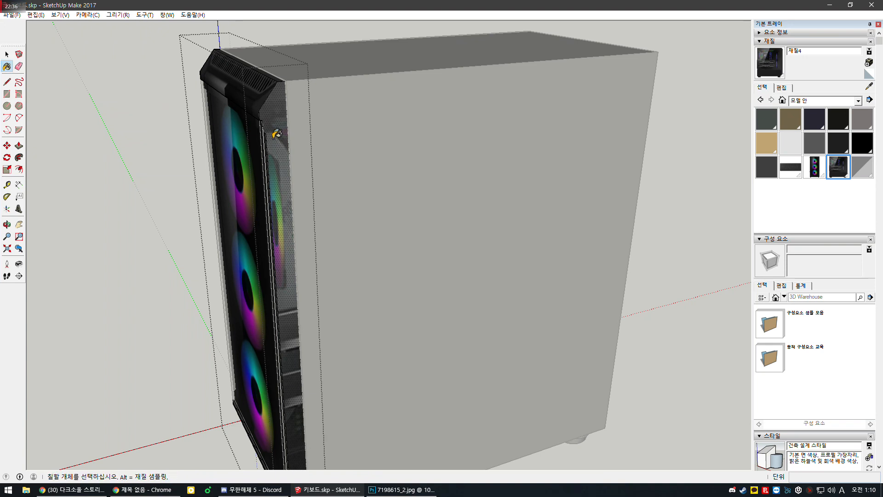
left_click(275, 136)
Open the image texture on the front panel's side face for positioning and mirror it left to right.
key("space")
right_click(277, 140)
mouse_move(318, 260)
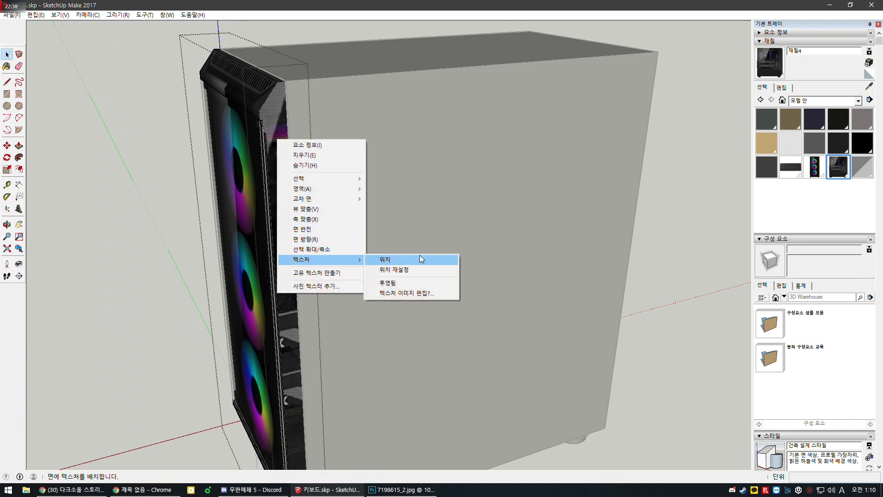
left_click(419, 259)
scroll(422, 221, "down", 3)
right_click(241, 229)
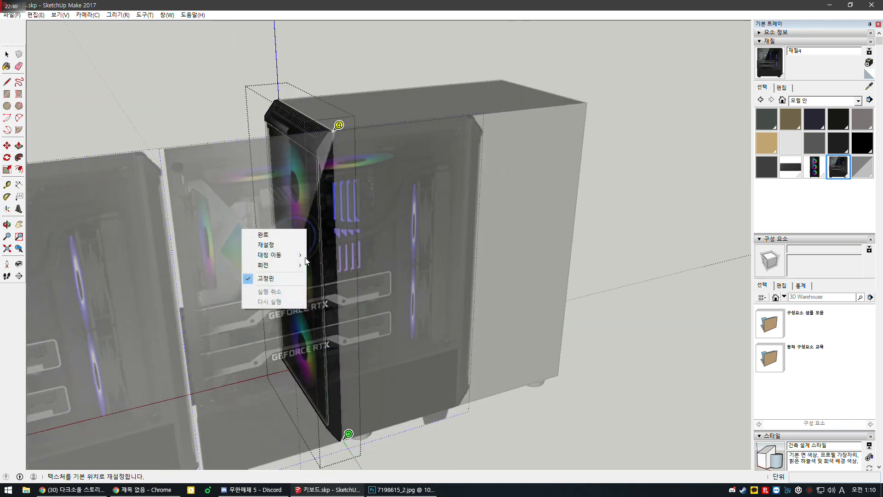
mouse_move(295, 255)
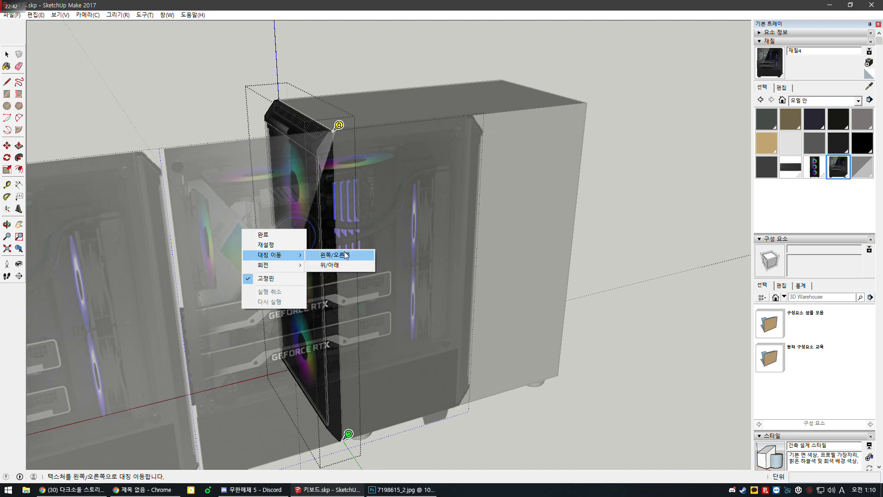
left_click(346, 254)
Shift the mirrored texture until the pictured case's front edge lines up with the panel's side face, and finish positioning.
scroll(301, 253, "down", 5)
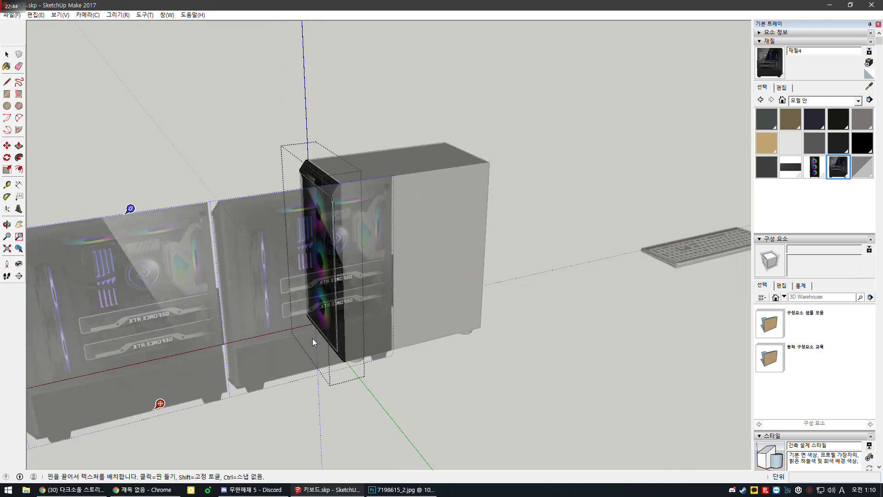
left_click_drag(159, 404, 430, 337)
scroll(418, 323, "up", 5)
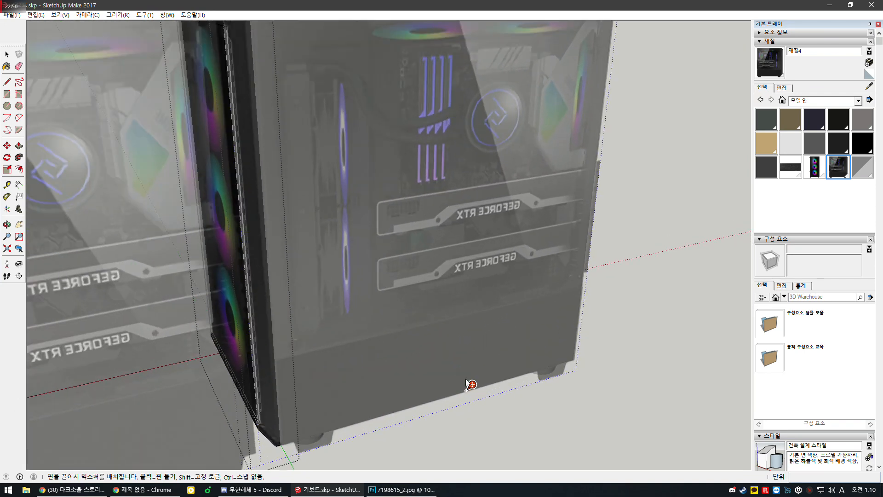
left_click_drag(468, 388, 472, 385)
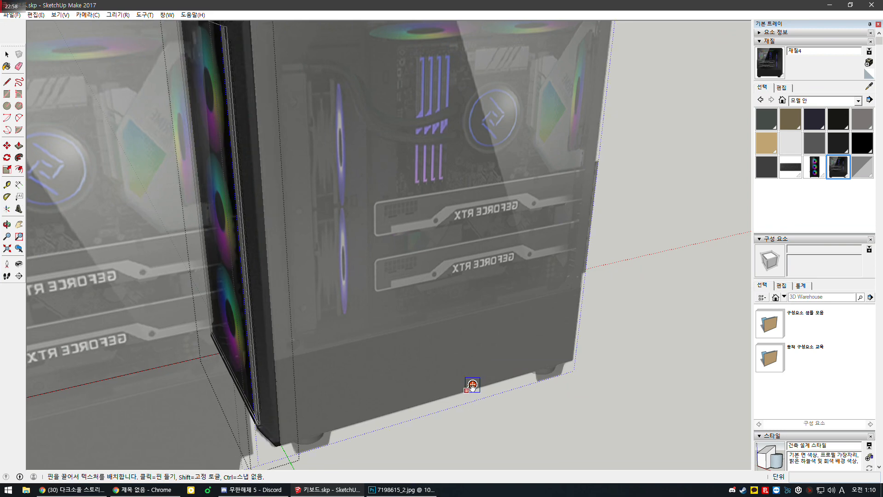
left_click(488, 445)
left_click(491, 436)
scroll(501, 436, "down", 3)
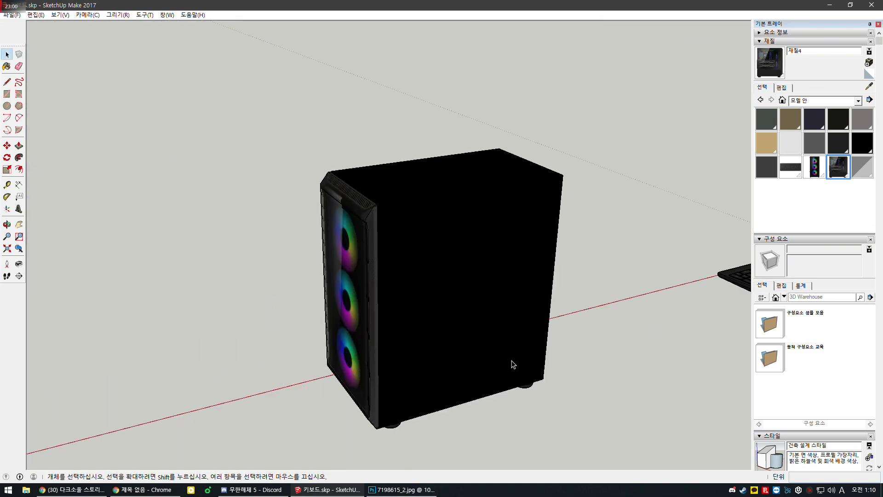
Repaint the case body's top and plain side face with M08 색.
scroll(332, 299, "up", 5)
middle_click_drag(433, 165, 390, 334)
scroll(308, 231, "down", 3)
scroll(453, 293, "down", 2)
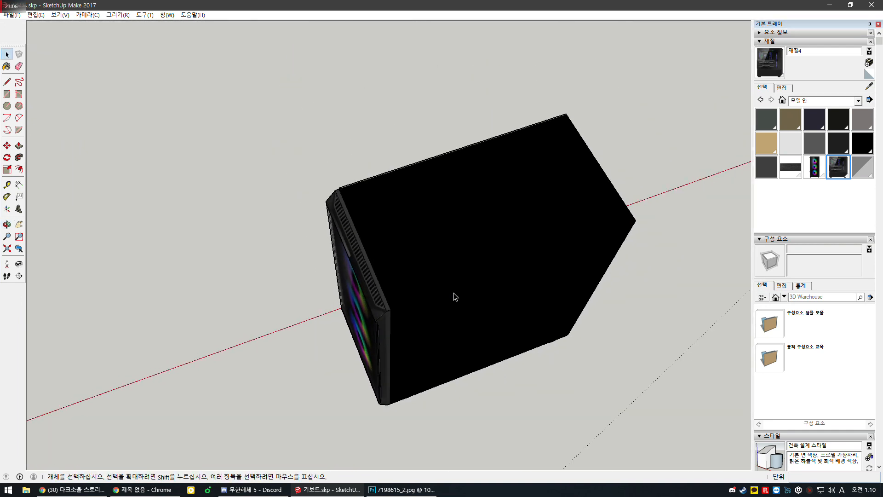
middle_click_drag(453, 297, 342, 298)
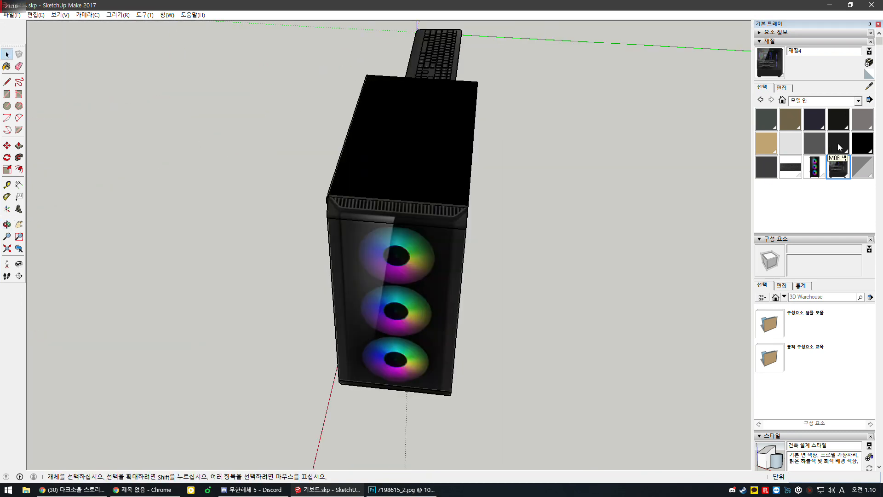
left_click(860, 142)
middle_click_drag(435, 166, 323, 181)
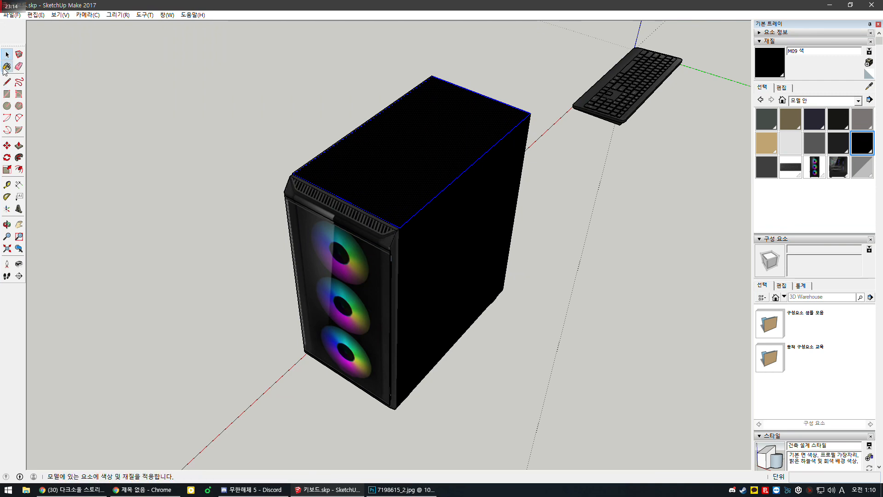
left_click(501, 141)
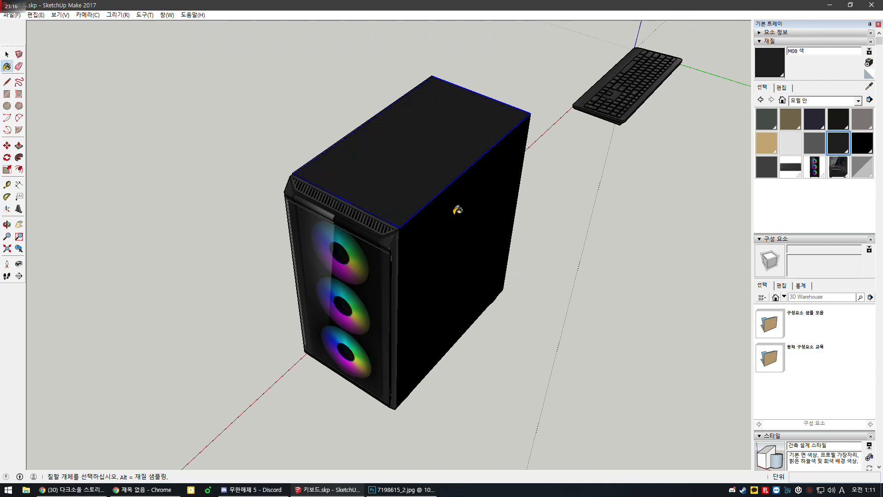
left_click(458, 210)
key("space")
Paint the case's rear face with M08 색.
mouse_move(582, 326)
middle_mouse_down()
mouse_move(437, 222)
mouse_move(138, 202)
middle_mouse_up()
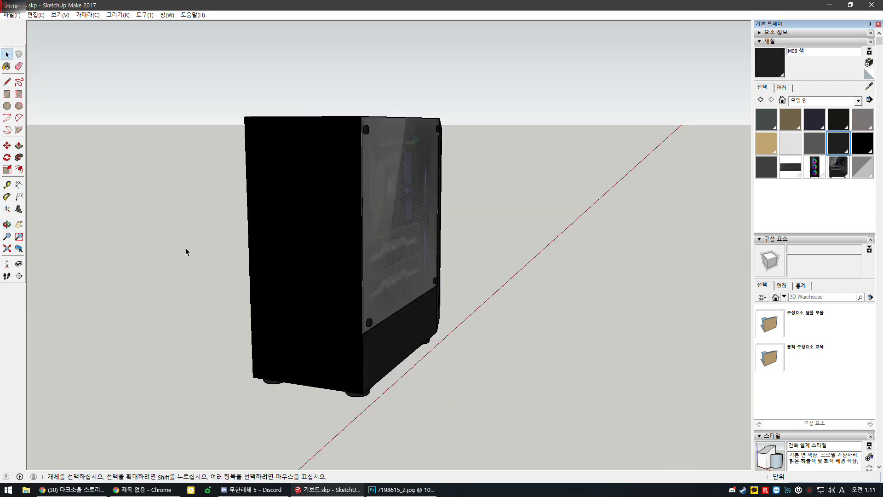
mouse_move(363, 267)
middle_mouse_down()
mouse_move(272, 290)
mouse_move(270, 306)
middle_mouse_up()
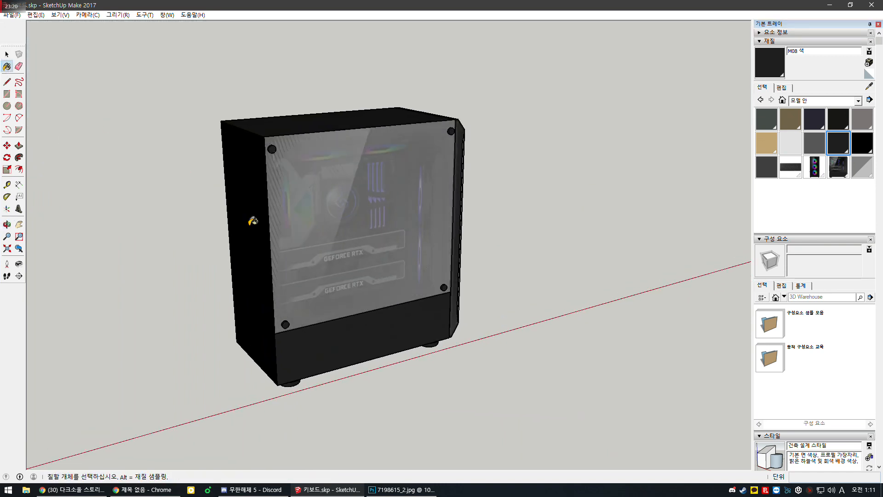
left_click(253, 221)
mouse_move(476, 307)
middle_mouse_down()
mouse_move(473, 316)
mouse_move(461, 311)
mouse_move(404, 217)
mouse_move(390, 274)
middle_mouse_up()
scroll(391, 274, "down", 5)
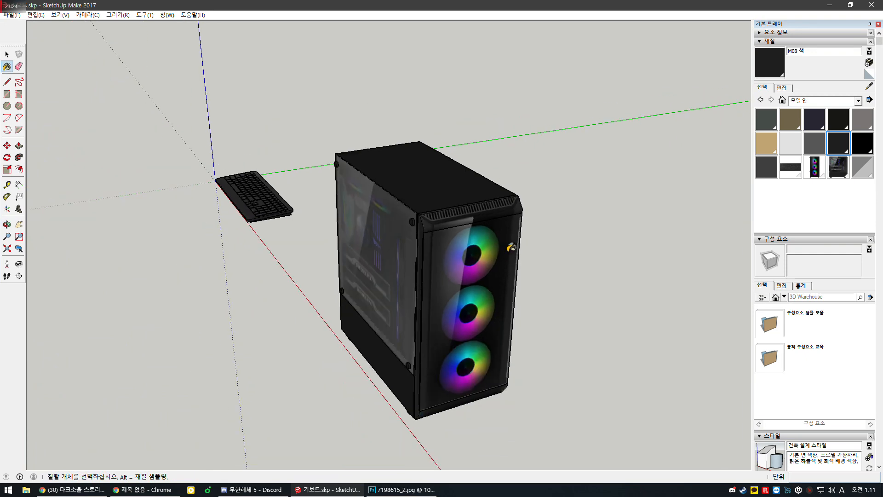
key("space")
Examine the repainted case from the glass side, the rear and above.
middle_click_drag(592, 290, 579, 276)
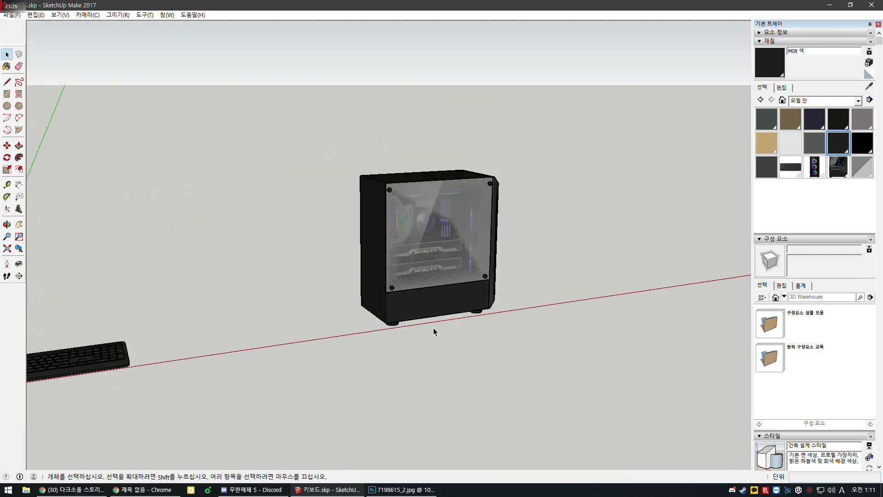
mouse_move(356, 333)
middle_mouse_down()
mouse_move(361, 316)
mouse_move(233, 309)
mouse_move(282, 251)
mouse_move(378, 240)
middle_mouse_up()
scroll(354, 152, "up", 3)
middle_click_drag(354, 152, 463, 335)
scroll(426, 166, "up", 5)
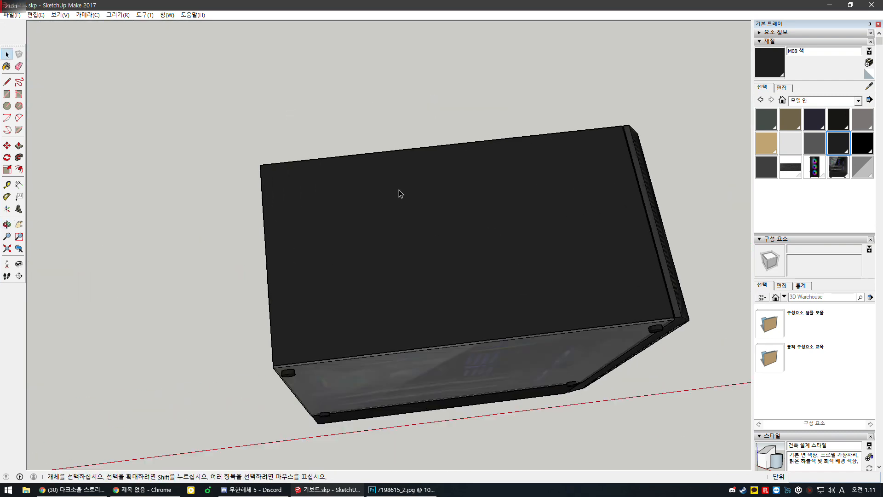
mouse_move(399, 190)
middle_mouse_down()
mouse_move(414, 192)
mouse_move(353, 261)
middle_mouse_up()
scroll(352, 262, "down", 3)
middle_click_drag(357, 293, 383, 305)
scroll(396, 382, "up", 6)
scroll(464, 370, "down", 1)
scroll(598, 394, "up", 1)
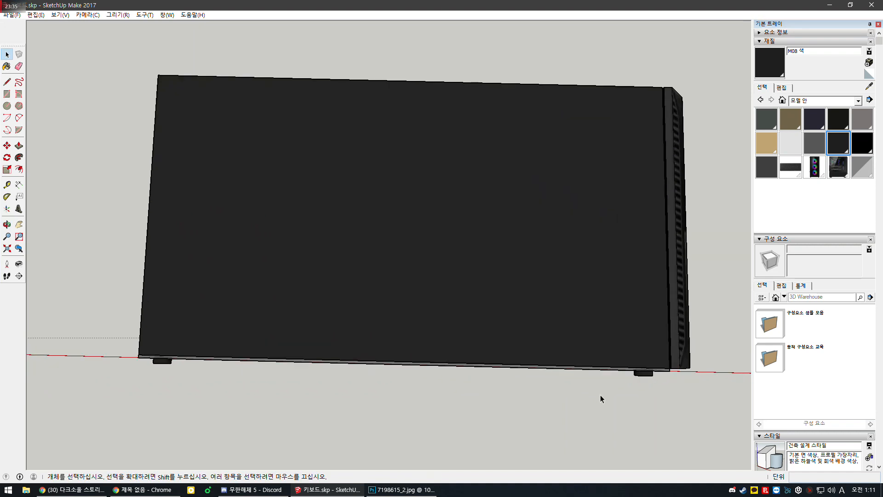
Offset the top face's outline 20 mm inward.
left_click(7, 94)
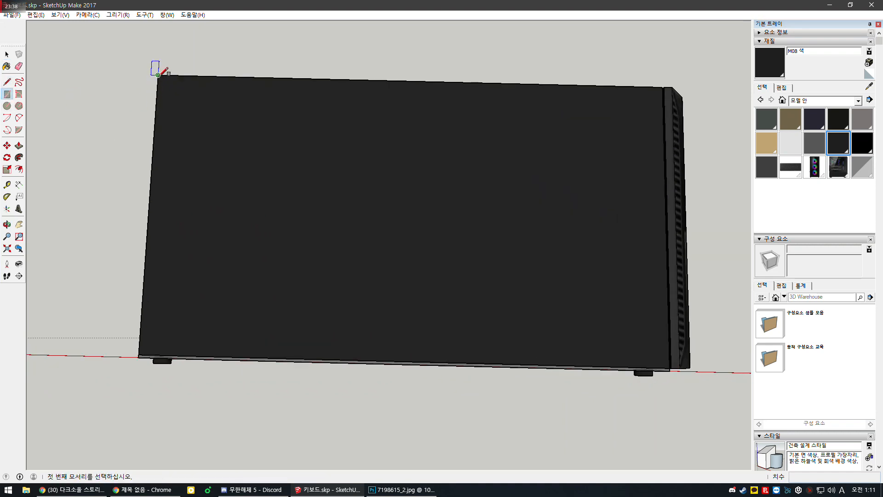
key("space")
left_click(19, 169)
left_click(150, 201)
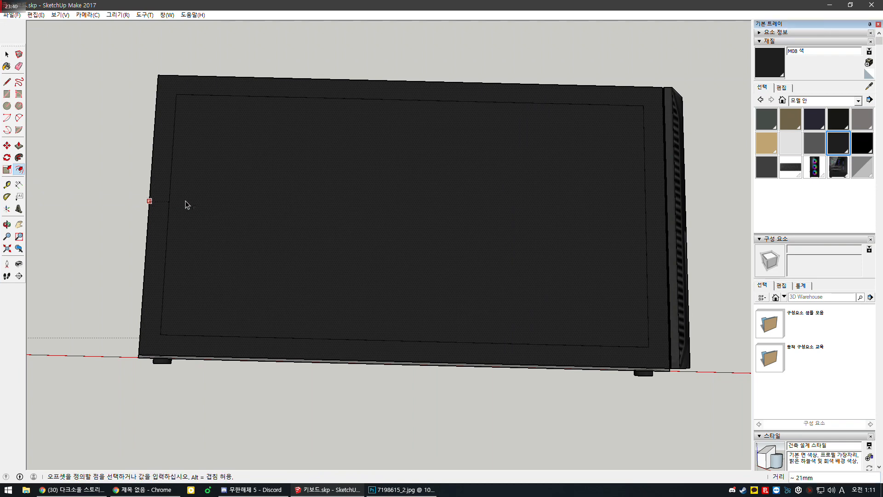
left_click(184, 206)
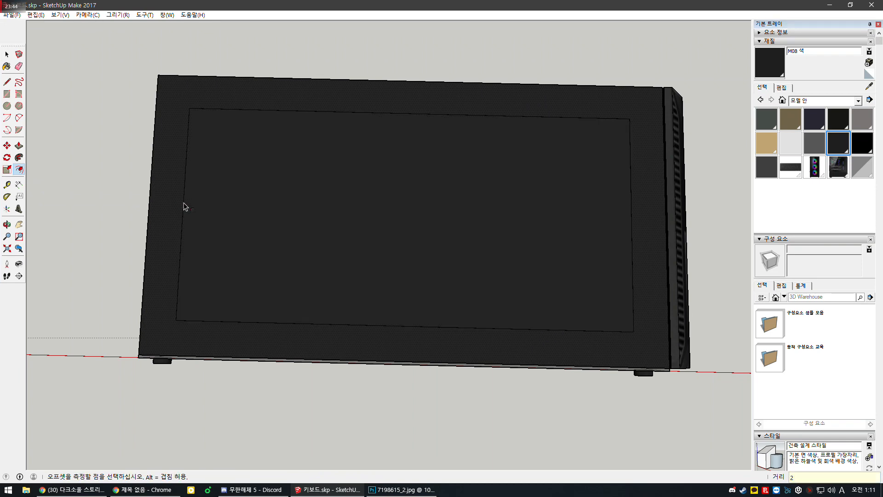
type("20")
key("Return")
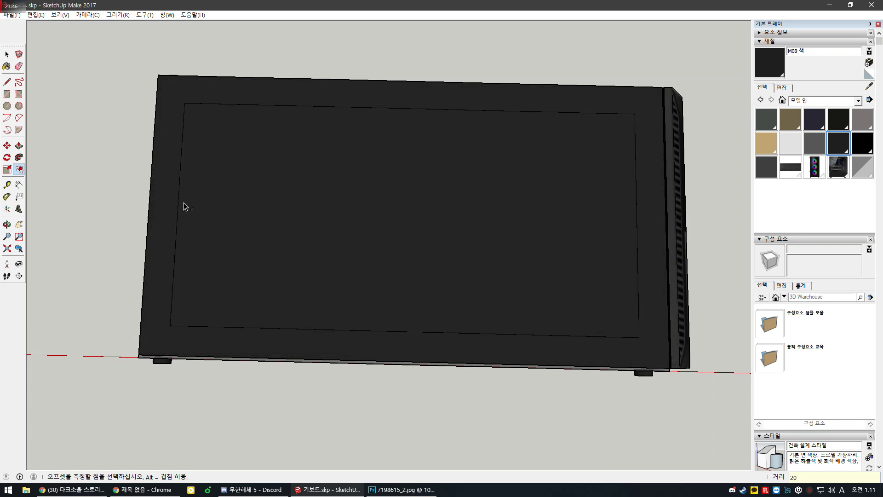
Draw a 20 mm square inside the inset outline's rear corner on the plain side of the top.
middle_click_drag(227, 246, 300, 294)
key("space")
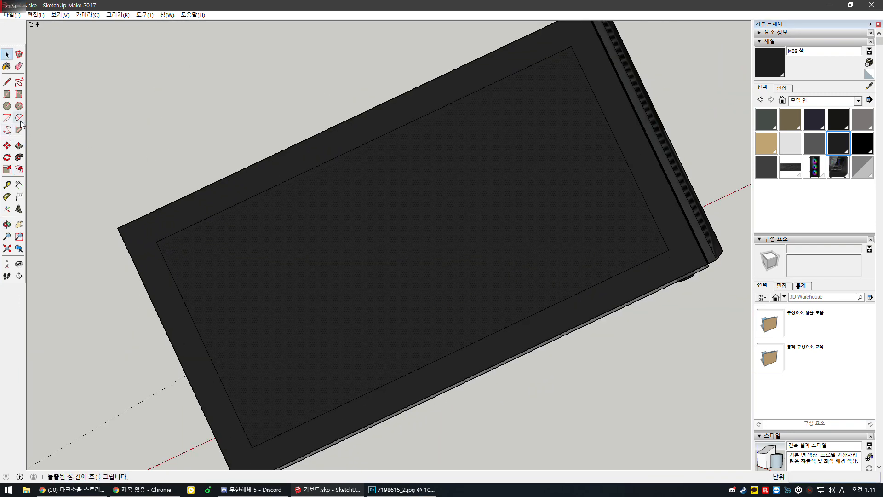
left_click(7, 94)
left_click(156, 241)
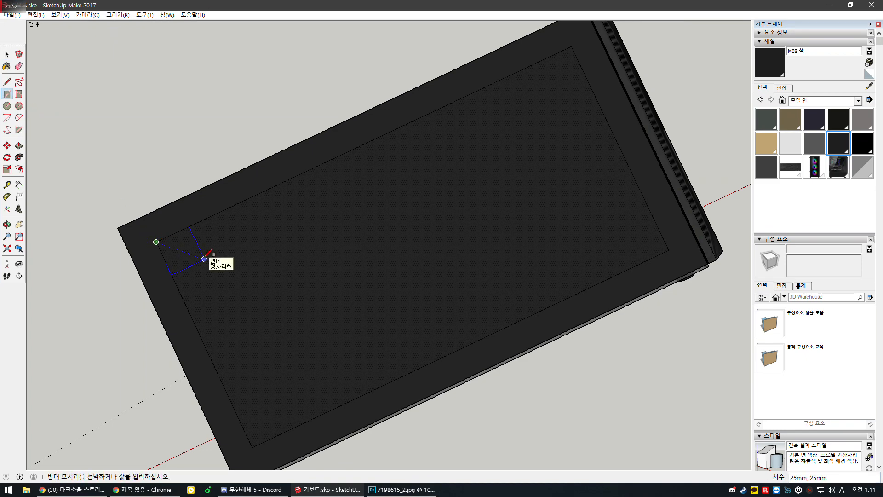
left_click(205, 259)
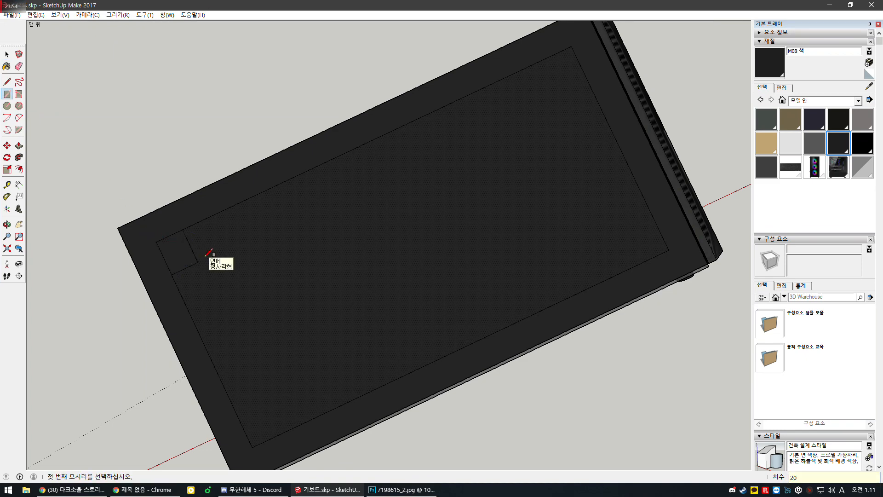
key("space")
Copy the corner square into the other three corners of the inset outline.
left_click(177, 252)
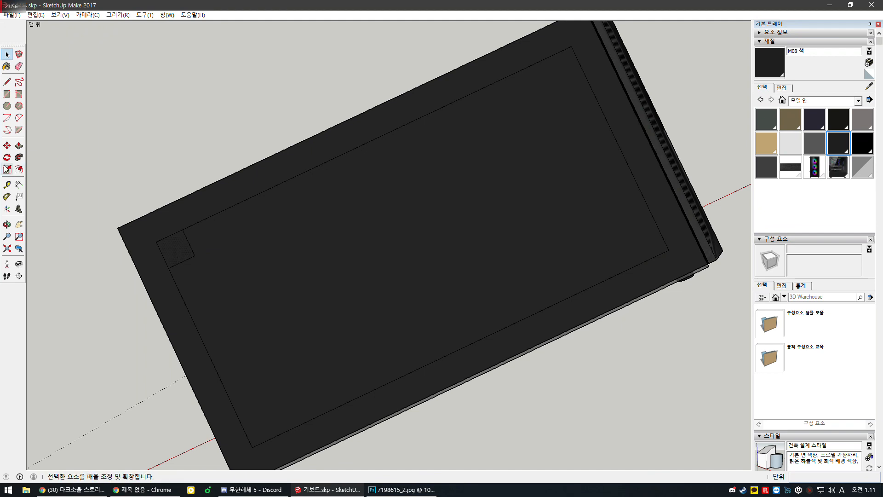
key("m")
left_click(184, 230)
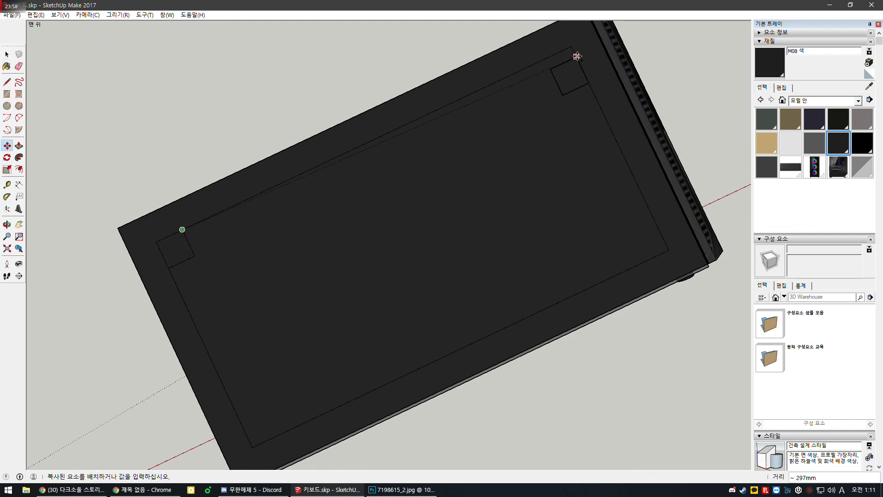
key("ctrl")
left_click(583, 72)
left_click(669, 250)
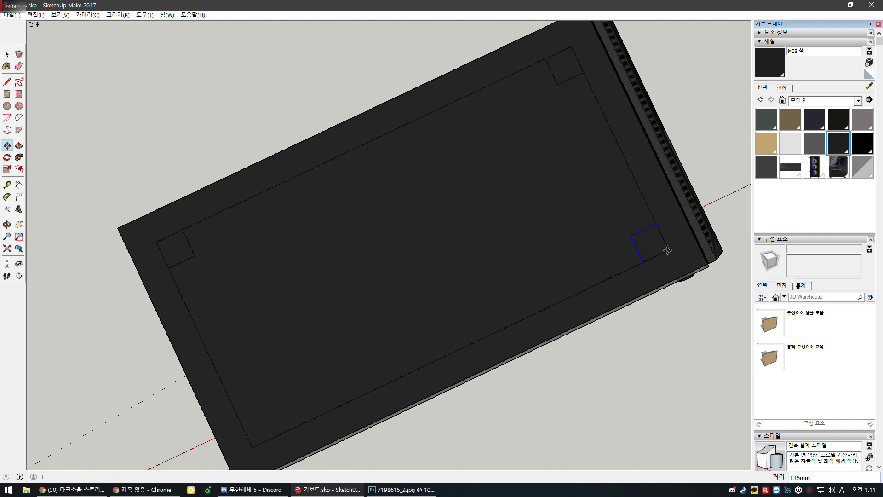
key("ctrl")
left_click(642, 262)
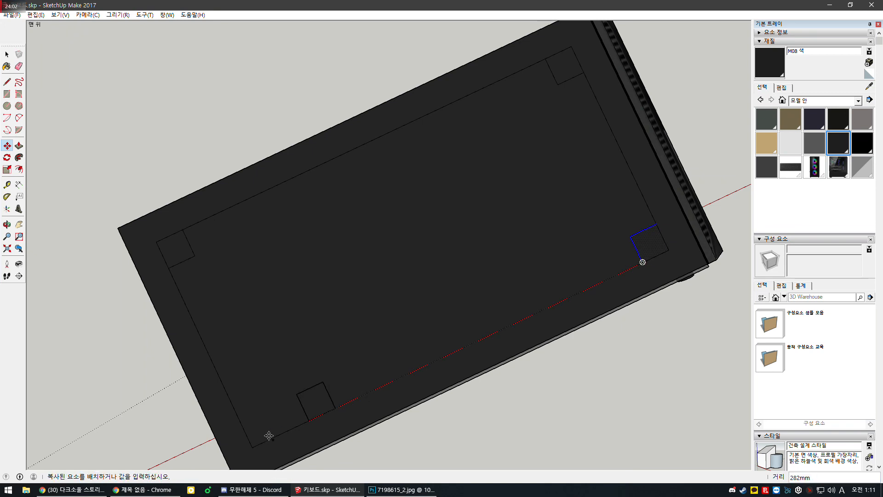
left_click(252, 446)
Draw a two-point arc between opposite corners of the rear square on the glass side, bulging toward the outline's corner.
scroll(443, 276, "up", 2)
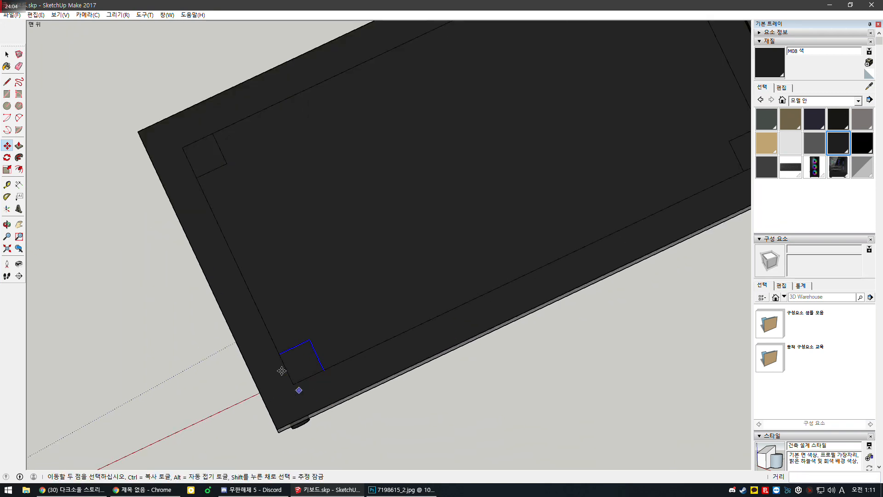
key("e")
left_click(18, 120)
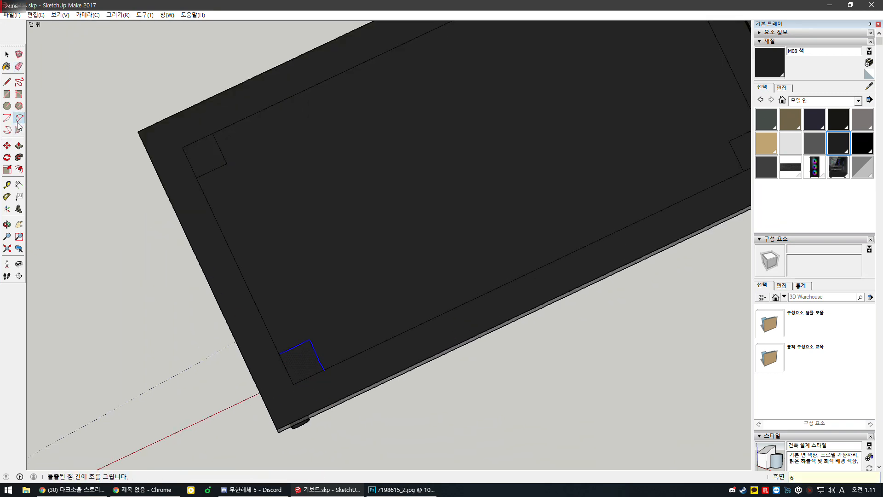
left_click(278, 354)
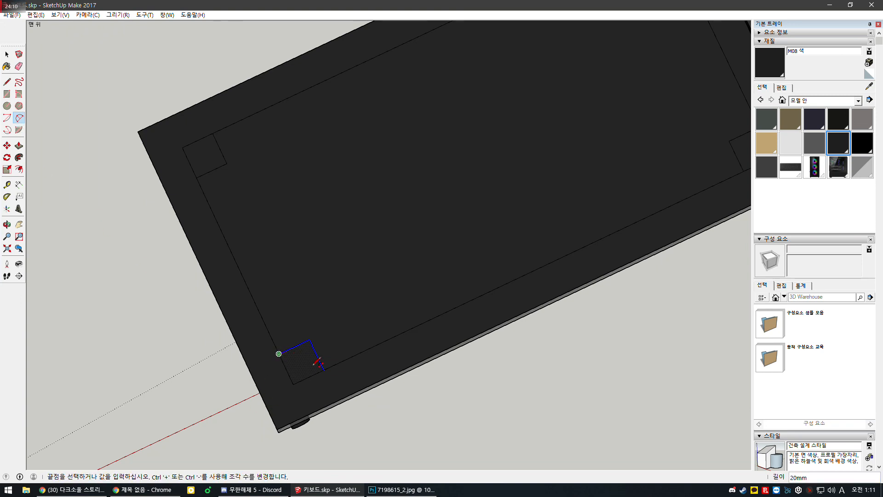
left_click(323, 370)
scroll(299, 370, "down", 3)
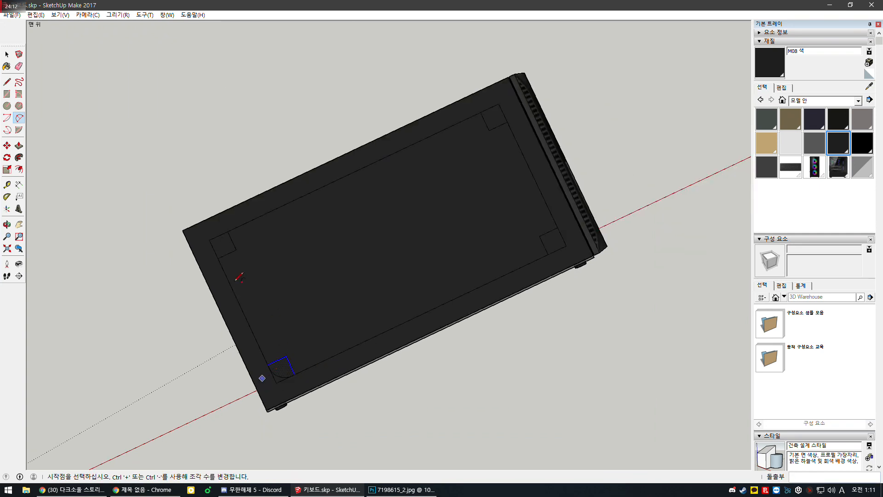
Try to draw a two-point arc with a bulge of about 7 mm across the plain side's rear corner square.
scroll(212, 245, "up", 5)
left_click(211, 245)
left_click(231, 192)
left_click(215, 199)
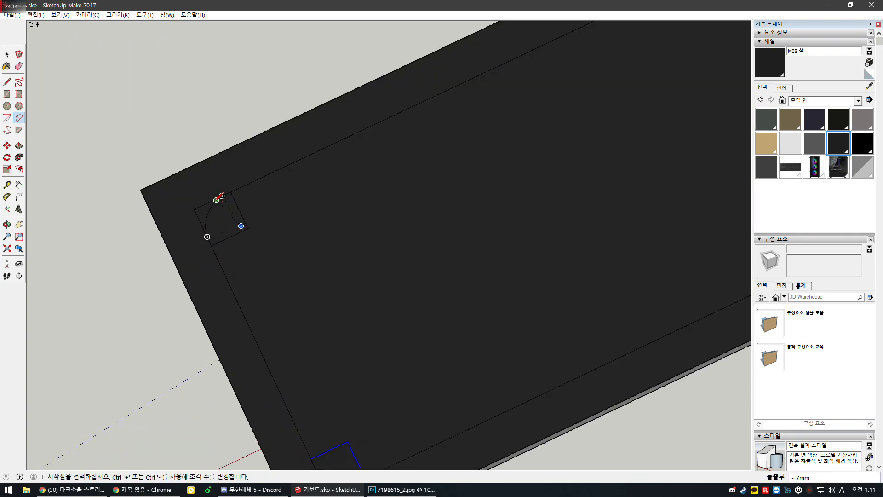
scroll(208, 199, "up", 5)
scroll(210, 187, "up", 3)
key("ctrl+z")
Try a two-point arc with a 6 mm bulge between opposite corners of the plain side's rear square.
left_click(329, 165)
scroll(325, 175, "down", 2)
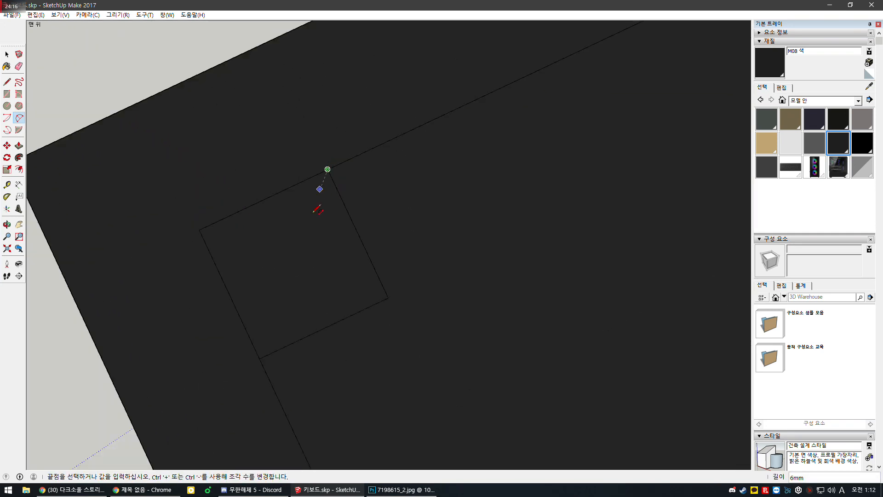
left_click(260, 359)
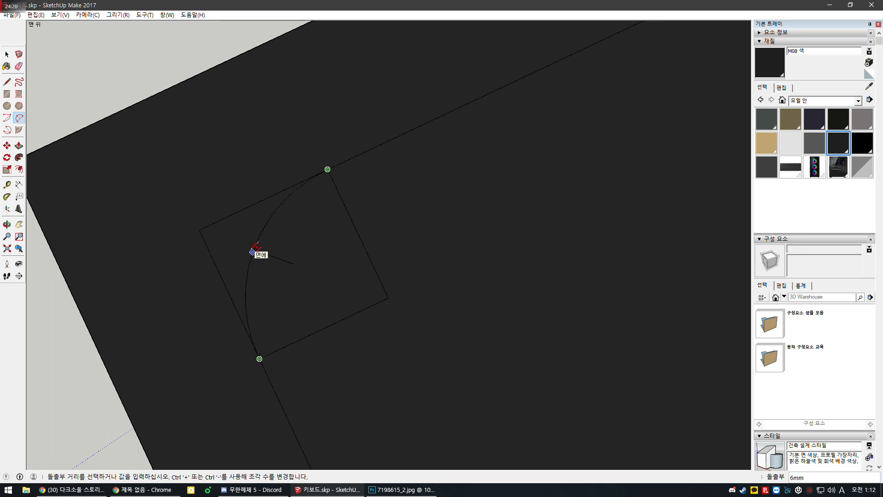
scroll(295, 198, "down", 5)
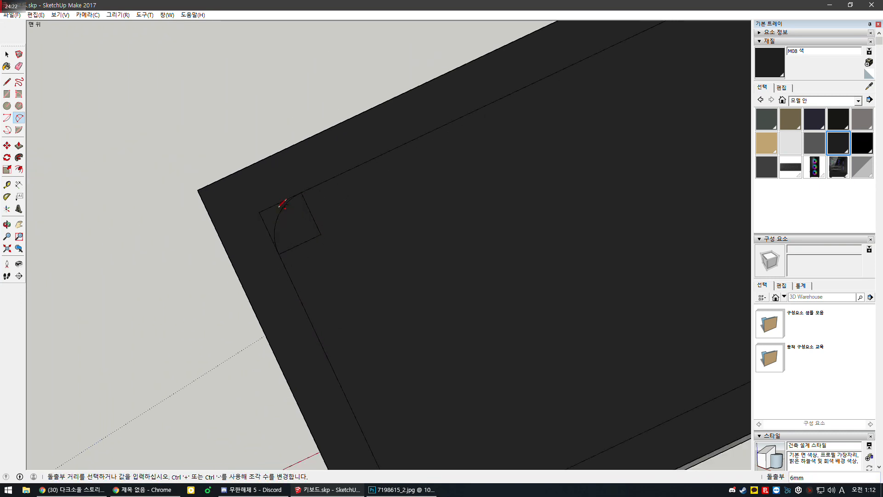
key("Return")
scroll(394, 162, "down", 4)
scroll(441, 290, "up", 5)
Undo the rear corner arcs and redraw the glass-side one with a 6 mm bulge toward the outline's corner.
key("ctrl+z")
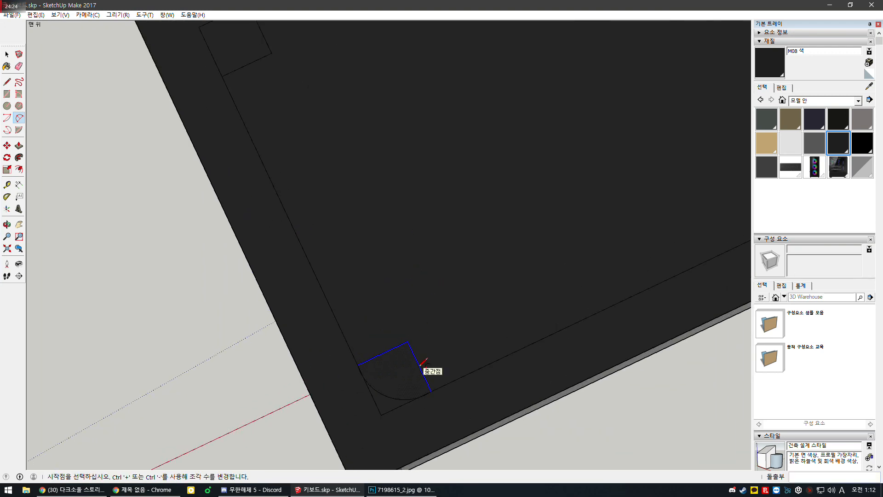
scroll(414, 382, "up", 2)
left_click(328, 356)
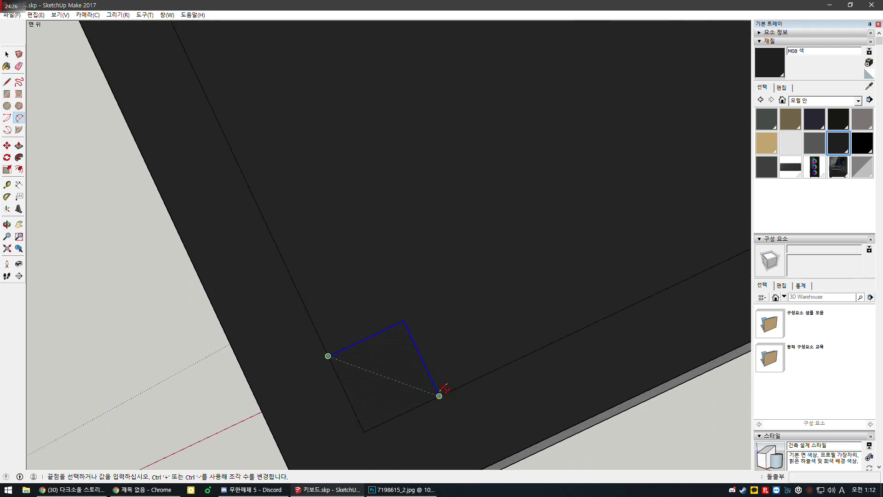
left_click(440, 396)
type("6")
key("Return")
Draw a two-point arc with a 6 mm outward bulge across the rear corner square on the plain side.
scroll(420, 417, "down", 3)
scroll(212, 80, "up", 2)
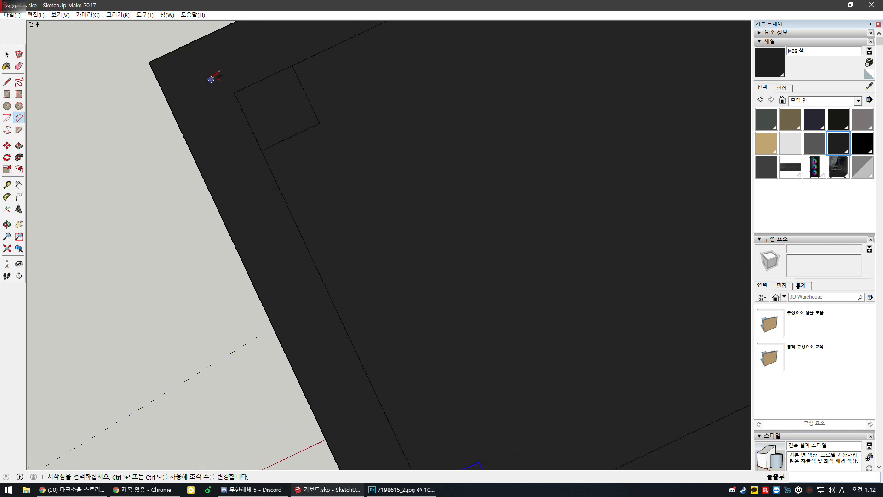
left_click(292, 66)
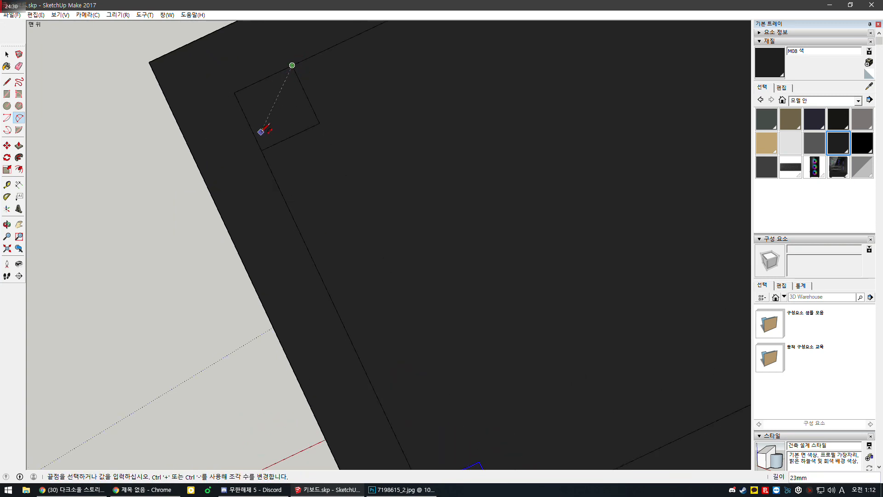
left_click(261, 150)
type("6")
key("Return")
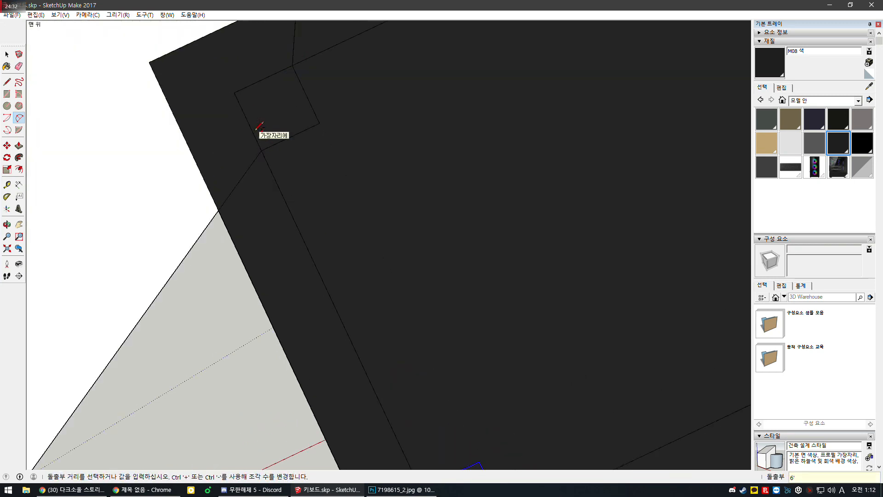
Draw two-point arcs with 6 mm outward bulges across both front corner squares of the inset outline.
scroll(258, 131, "down", 8)
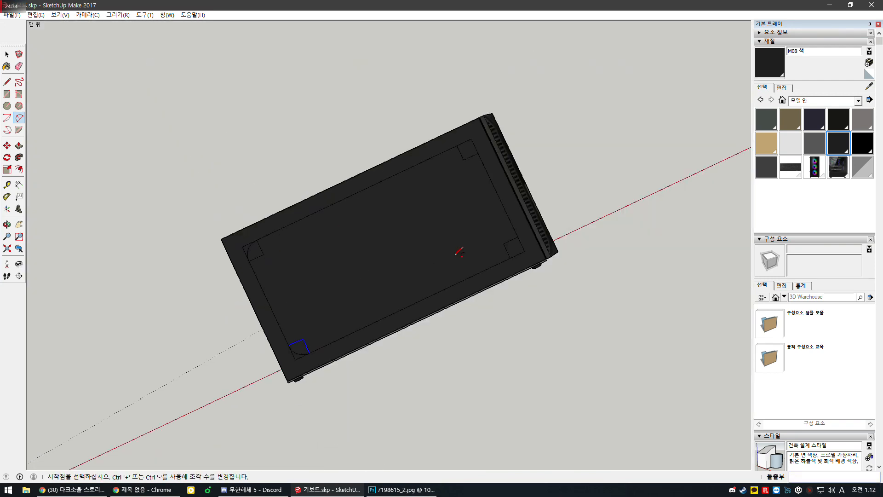
scroll(606, 228, "up", 10)
scroll(606, 227, "up", 1)
left_click(578, 204)
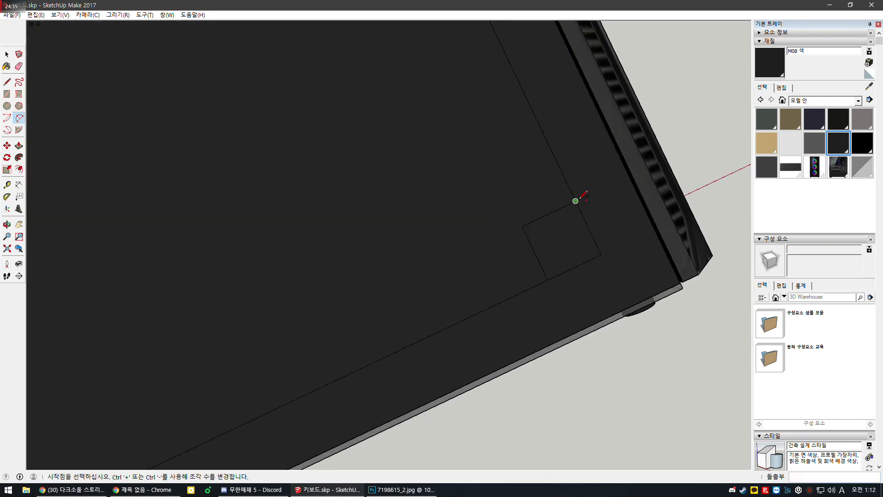
left_click(547, 279)
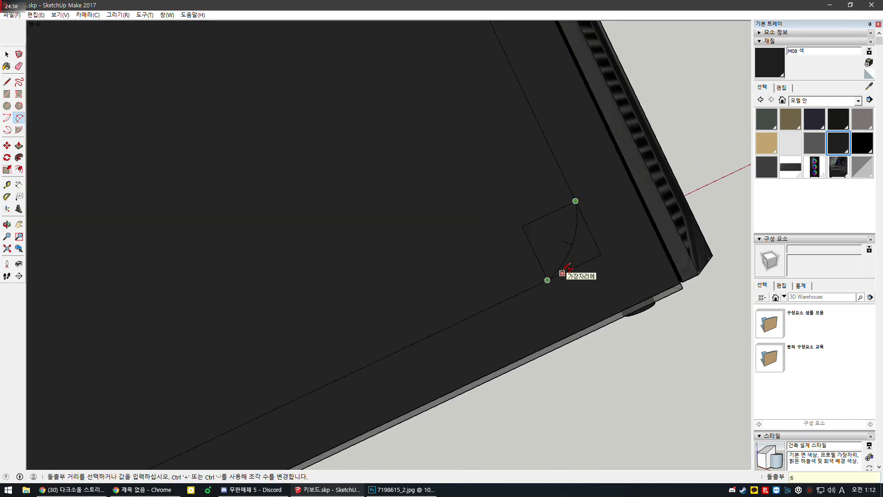
left_click(562, 273)
scroll(451, 217, "down", 5)
scroll(403, 98, "up", 7)
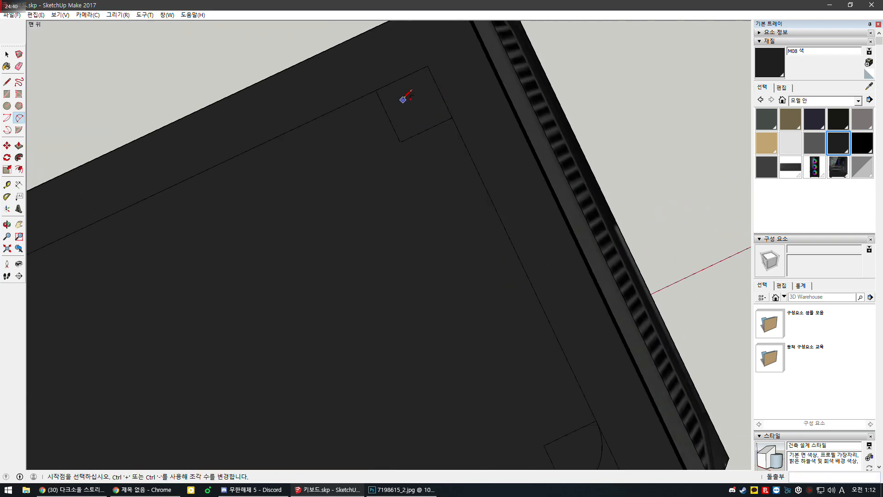
left_click(375, 90)
left_click(452, 118)
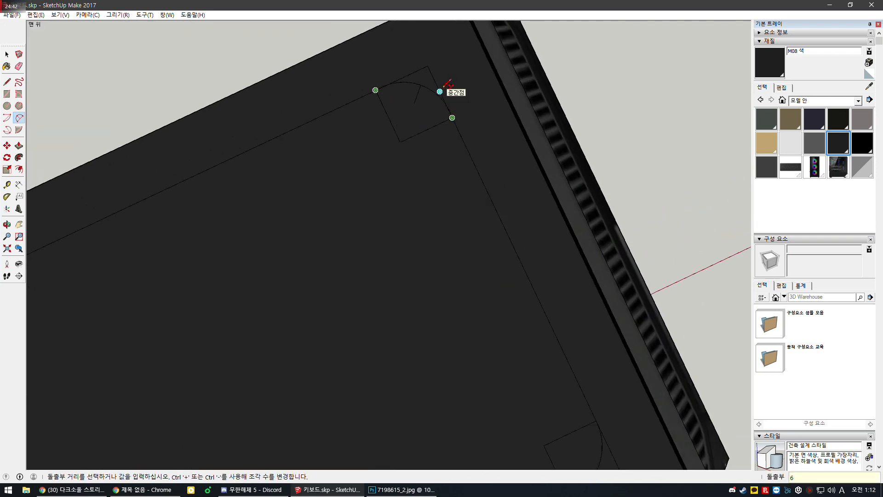
left_click(446, 85)
Erase the straight edges of all four corner squares, leaving only the inset outline with rounded corners.
key("e")
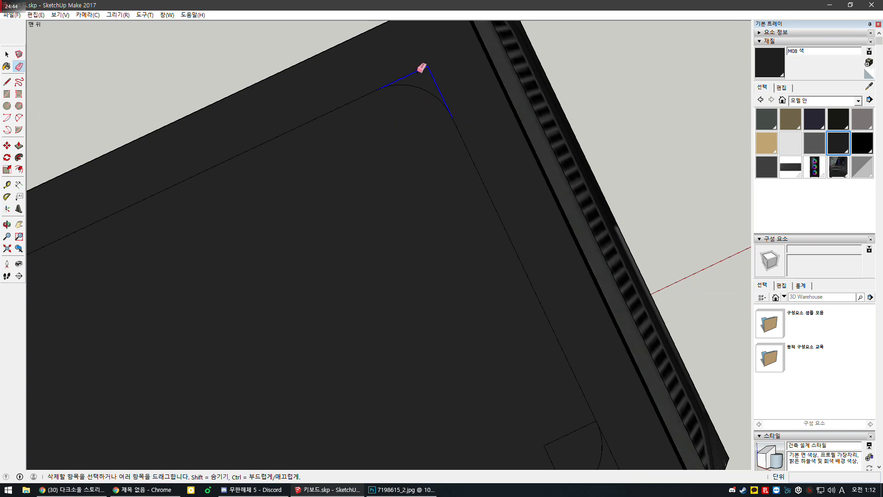
scroll(440, 79, "down", 5)
scroll(530, 285, "up", 5)
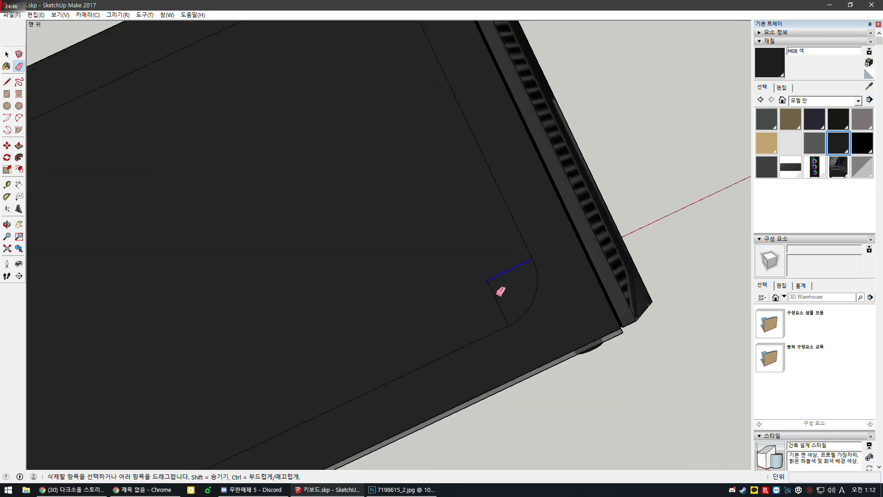
scroll(584, 244, "down", 4)
scroll(213, 253, "up", 5)
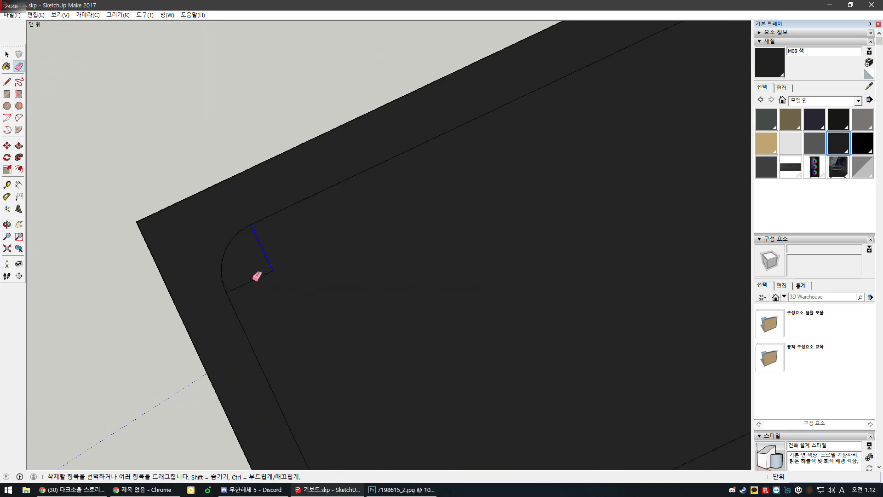
scroll(343, 169, "down", 5)
scroll(339, 311, "up", 5)
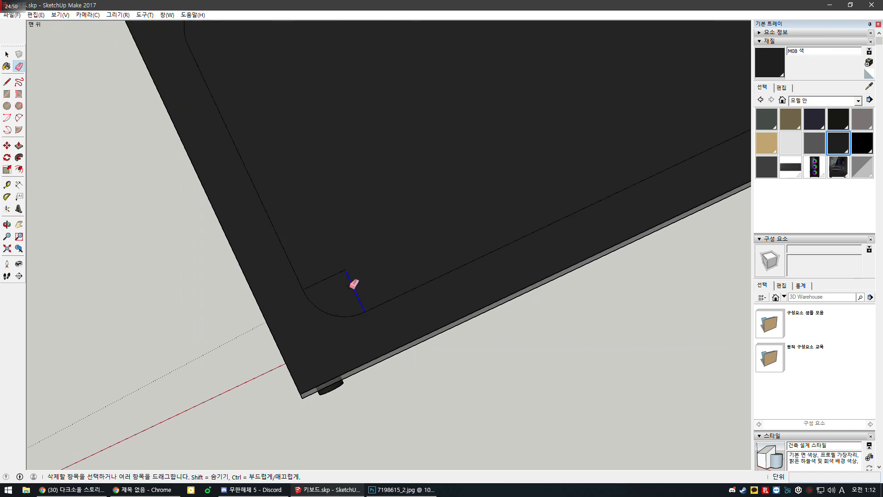
key("space")
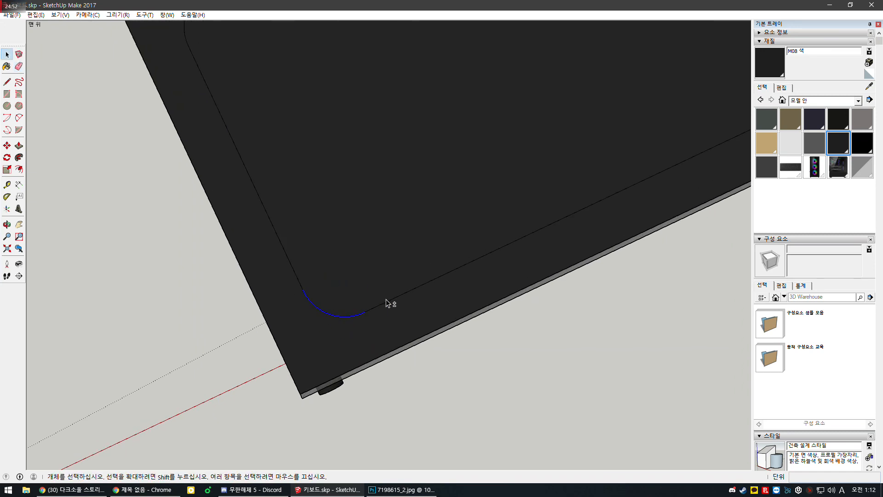
scroll(345, 308, "down", 5)
scroll(474, 248, "up", 5)
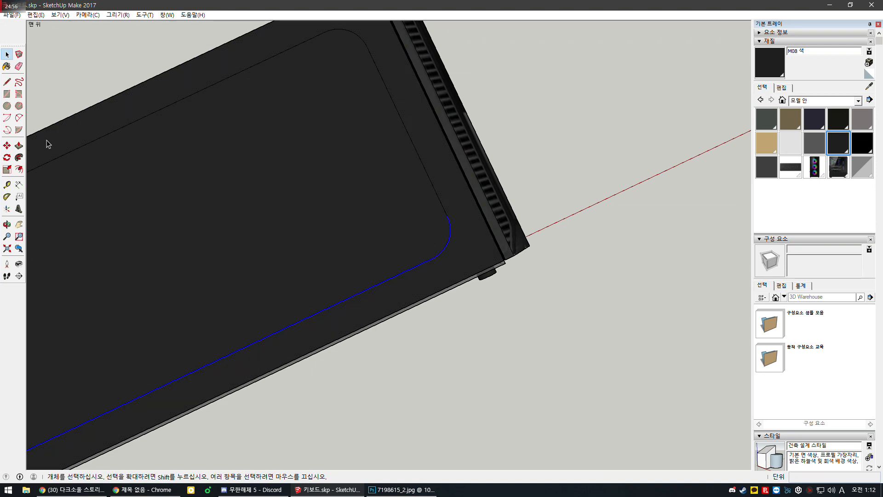
left_click(7, 145)
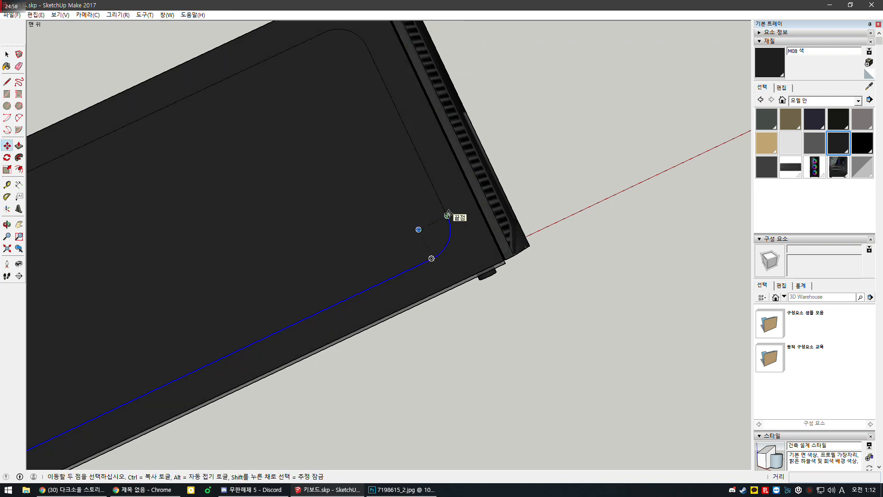
left_click(449, 215)
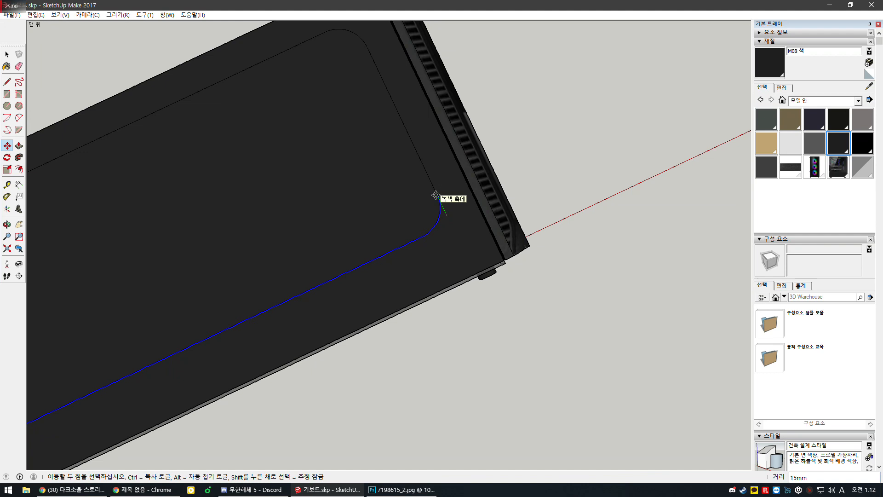
scroll(640, 287, "down", 5)
Move the rounded outline's front edge and its two corner arcs 20 mm toward the rear along the red axis.
middle_click_drag(640, 288, 474, 253)
scroll(474, 253, "up", 5)
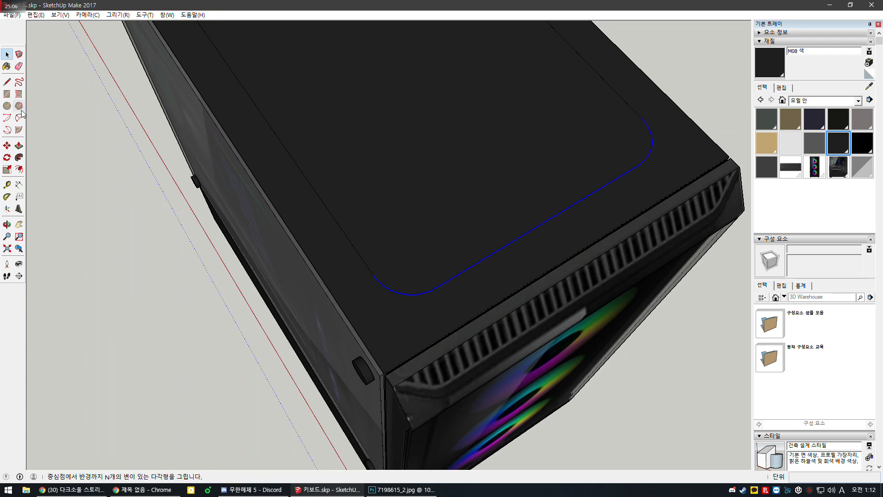
left_click(7, 145)
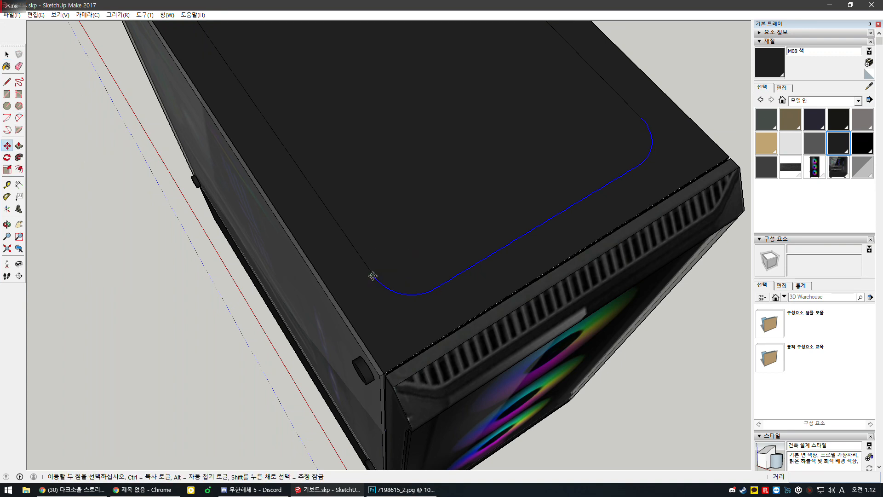
left_click(373, 276)
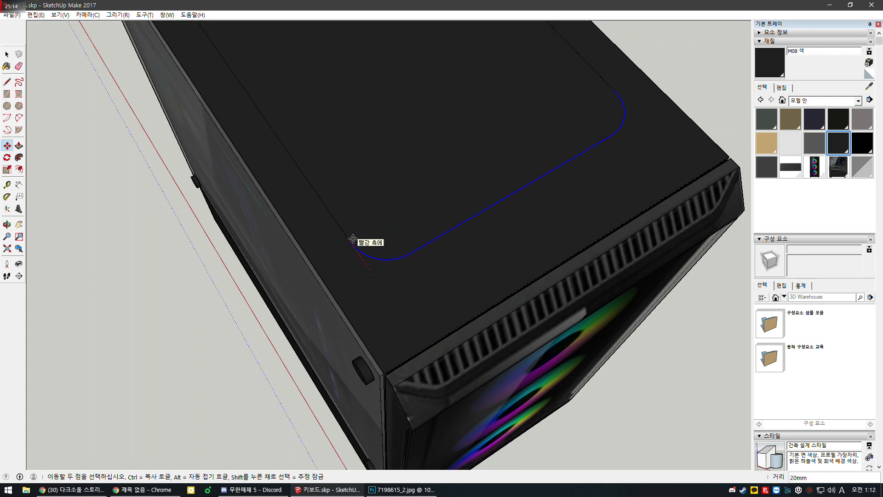
left_click(353, 238)
scroll(440, 264, "down", 7)
key("space")
left_click(646, 343)
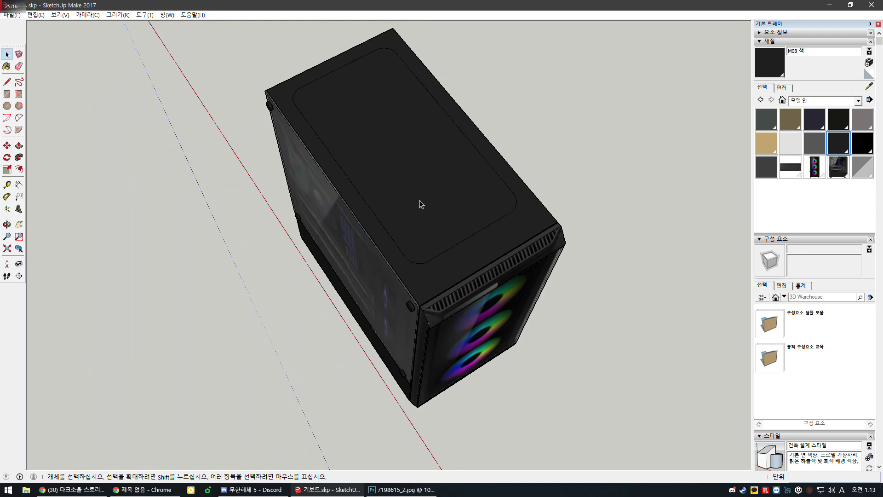
Push the rounded inset face on the case's top down by 1 mm.
key("p")
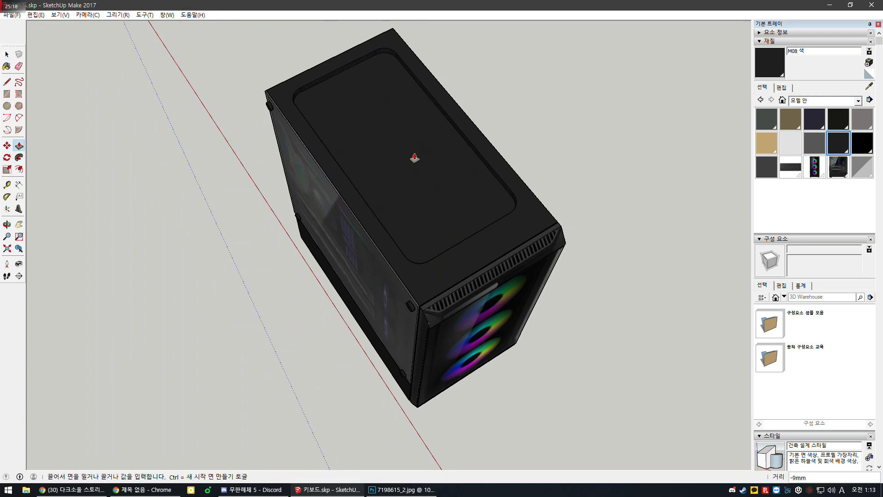
type("1")
key("Return")
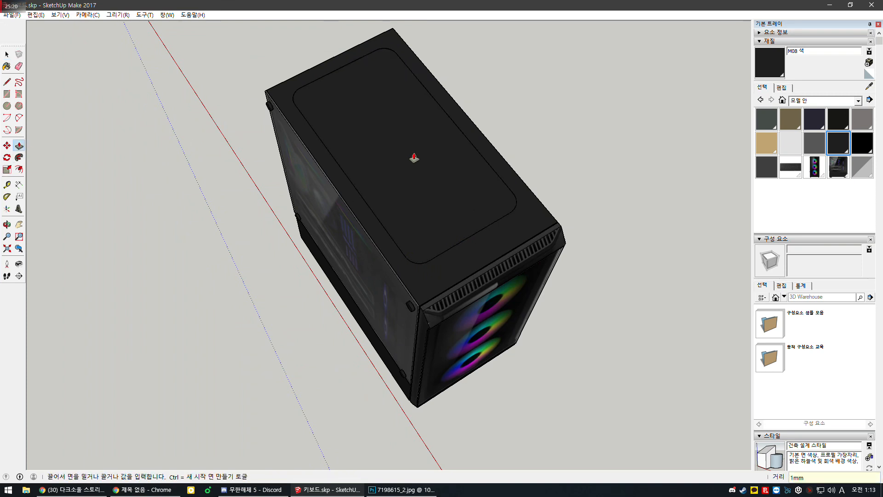
Copy the recessed rounded face with its edges and paste it on the ground in front of the case.
scroll(414, 157, "up", 4)
key("space")
middle_click_drag(576, 143, 529, 280)
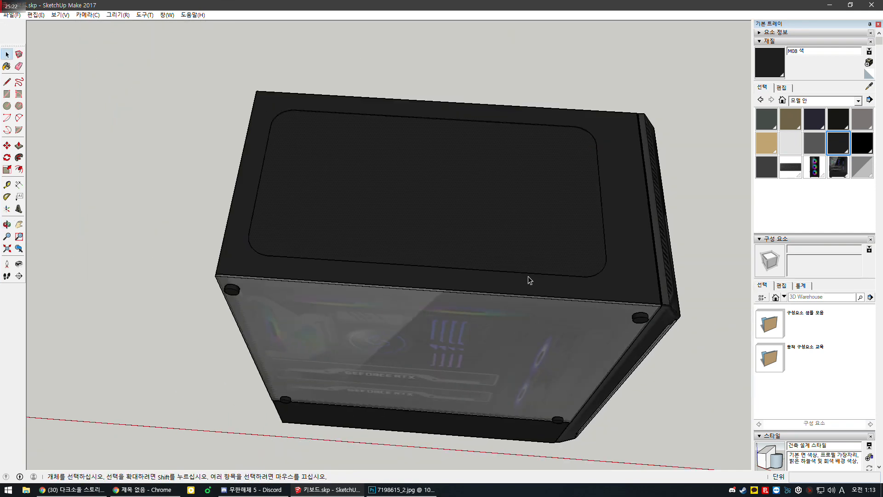
scroll(495, 198, "up", 5)
scroll(265, 176, "down", 3)
scroll(276, 211, "up", 3)
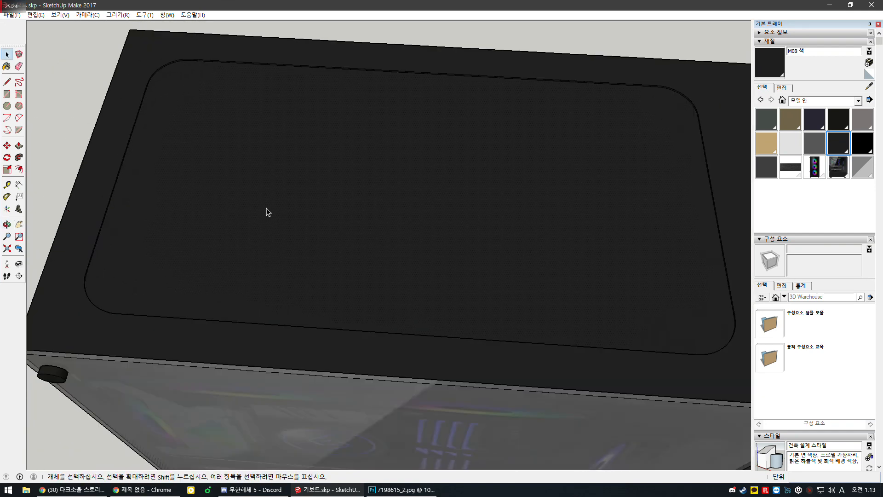
scroll(217, 224, "down", 3)
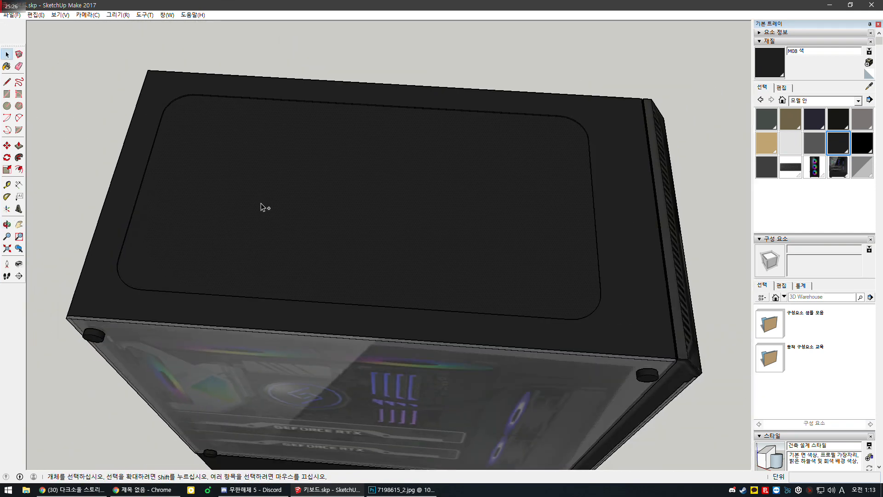
scroll(260, 207, "down", 4)
key("ctrl+v")
left_click(463, 382)
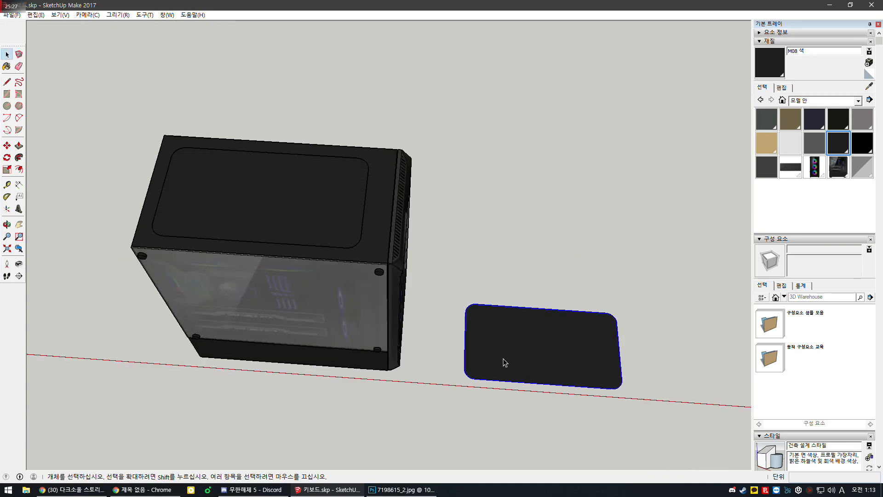
Offset the outline of the pasted rounded panel.
left_click(18, 170)
scroll(508, 373, "up", 3)
left_click(419, 304)
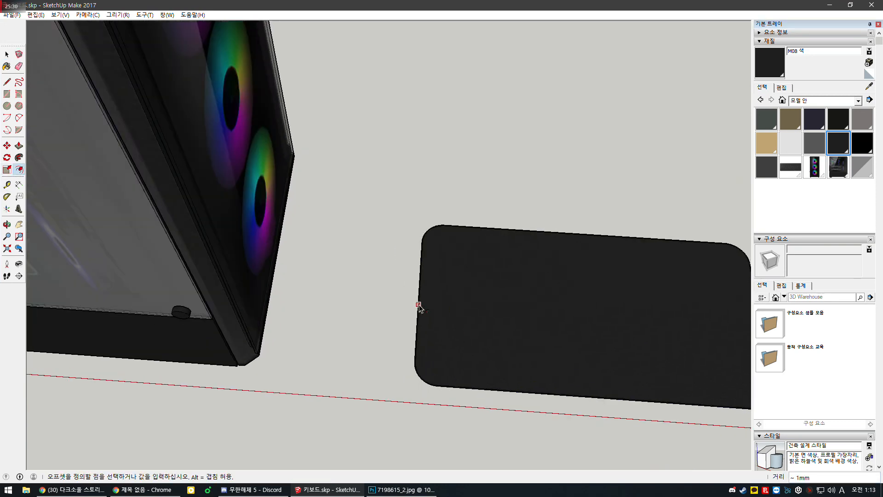
Offset the outline of the dark rounded panel inward by 1 mm.
left_click(419, 305)
type("1")
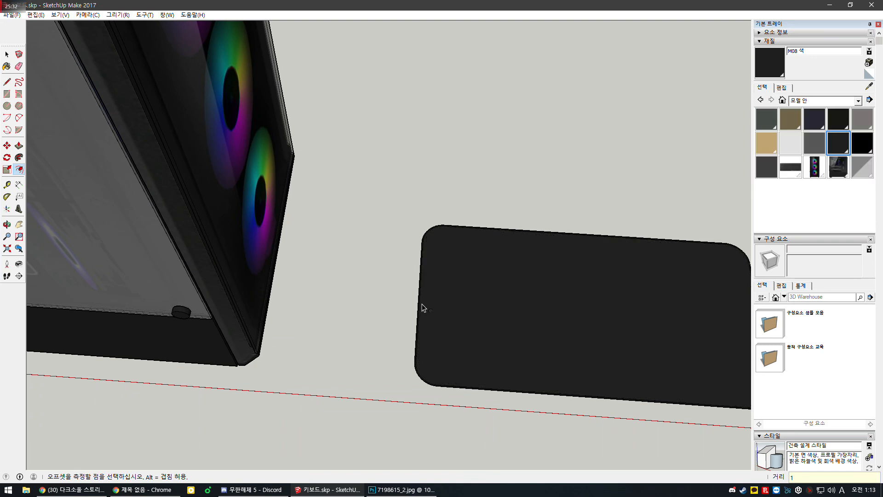
scroll(423, 308, "up", 6)
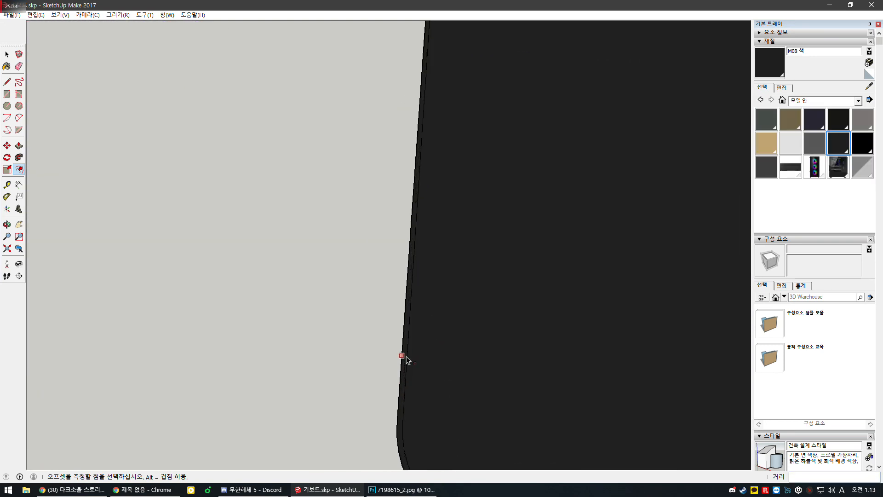
Erase the outer straight edge and the adjoining corner arc at the panel's short side.
key("e")
left_click(407, 274)
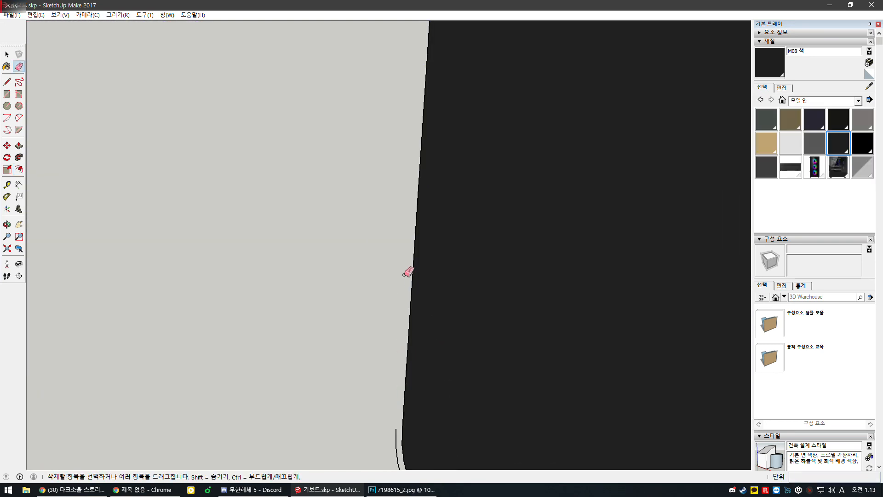
left_click(392, 443)
scroll(473, 335, "down", 3)
scroll(464, 292, "down", 5)
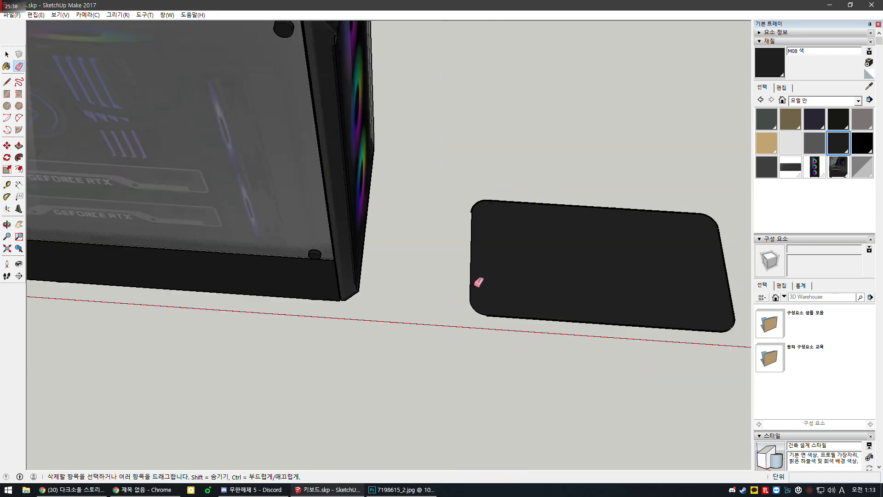
Relocate the inset panel face clear of its outline by cutting and pasting it, and delete the leftover outline.
key("space")
key("ctrl+x")
key("ctrl+v")
left_click(418, 386)
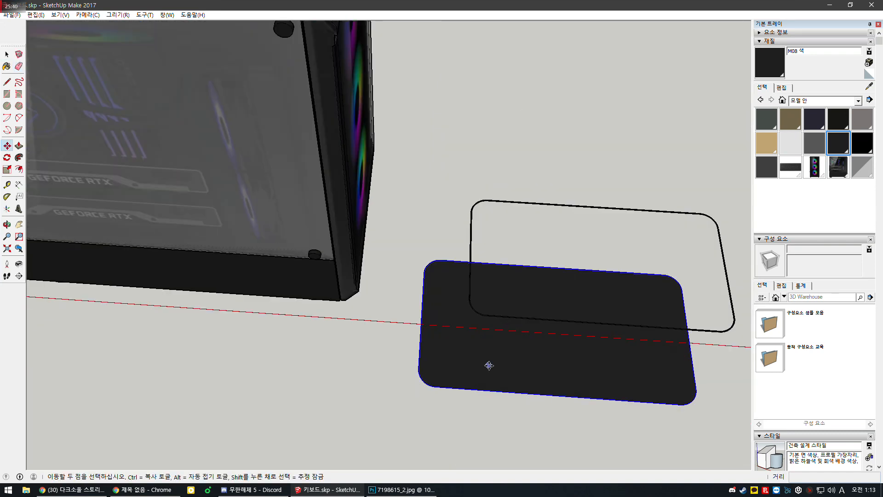
key("ctrl+z")
scroll(510, 285, "down", 2)
key("ctrl+v")
left_click(492, 172)
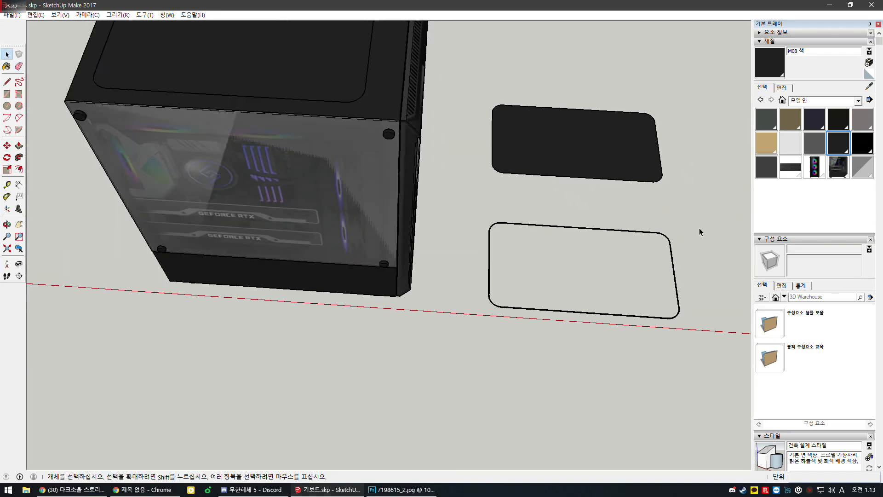
key("Delete")
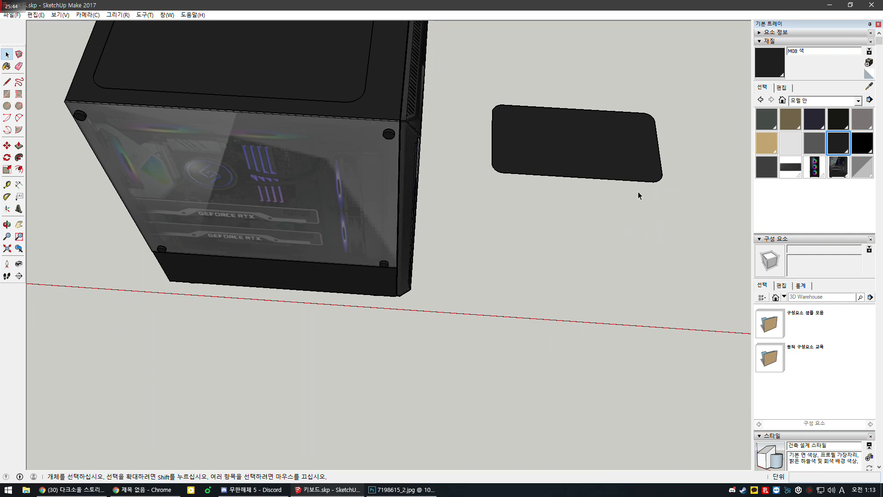
Paint the relocated rounded panel face with the light M01 색 material.
scroll(646, 169, "up", 2)
scroll(514, 142, "up", 3)
left_click(786, 142)
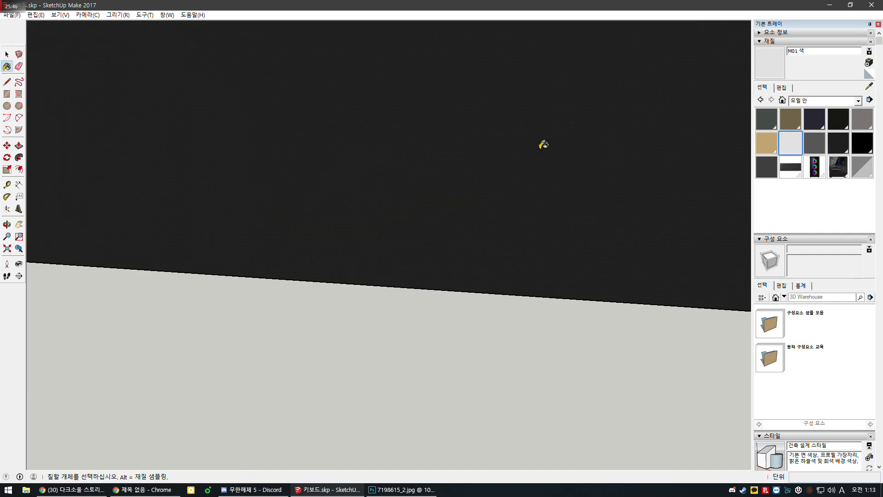
left_click(541, 147)
scroll(528, 404, "down", 5)
key("space")
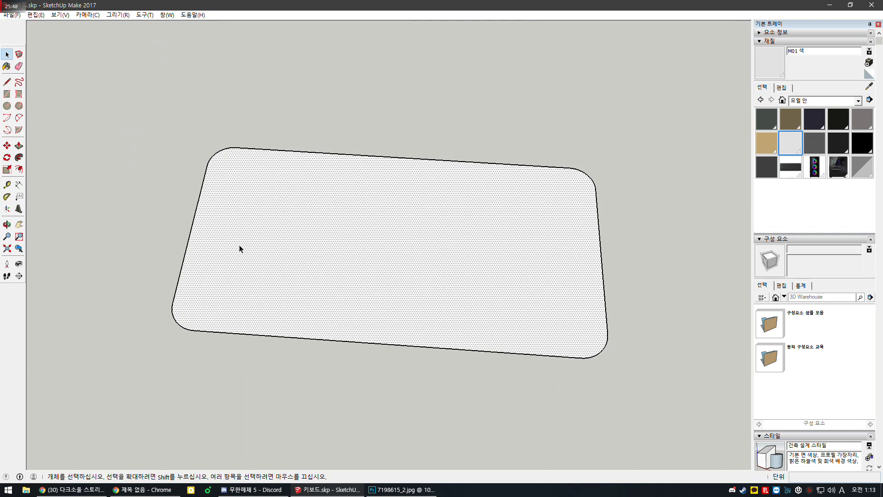
left_click(7, 105)
scroll(138, 266, "up", 4)
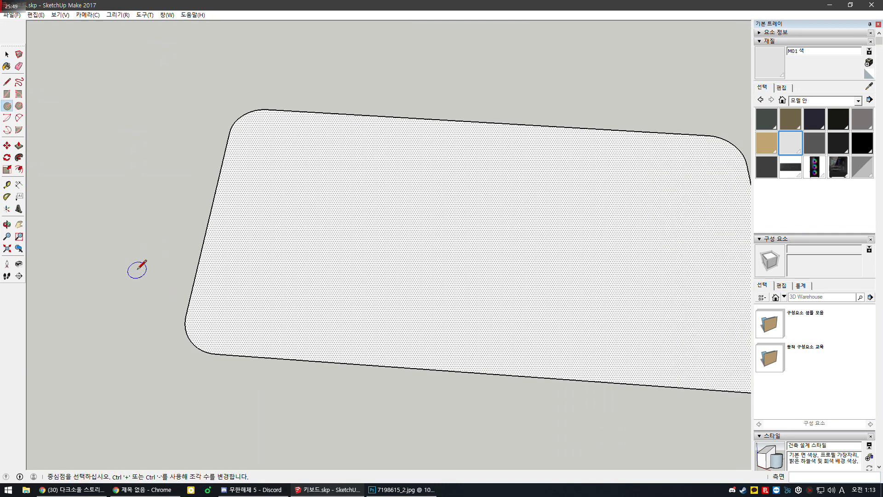
left_click(7, 82)
left_click(221, 196)
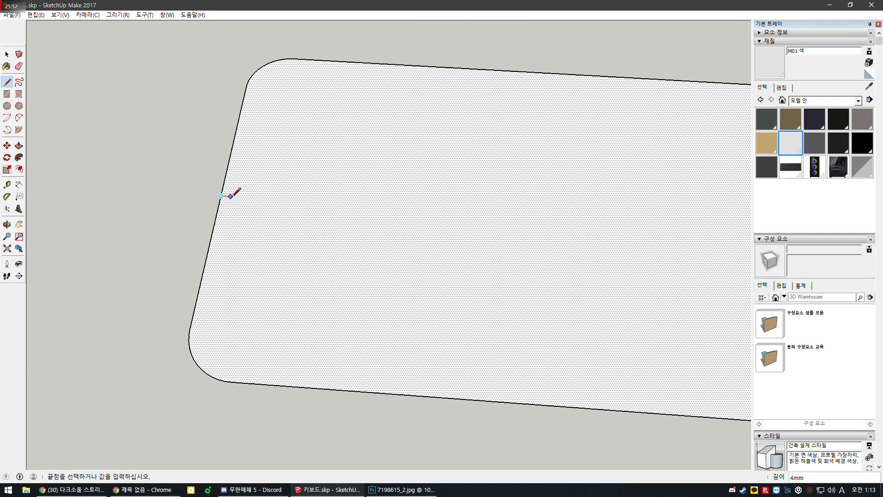
key("space")
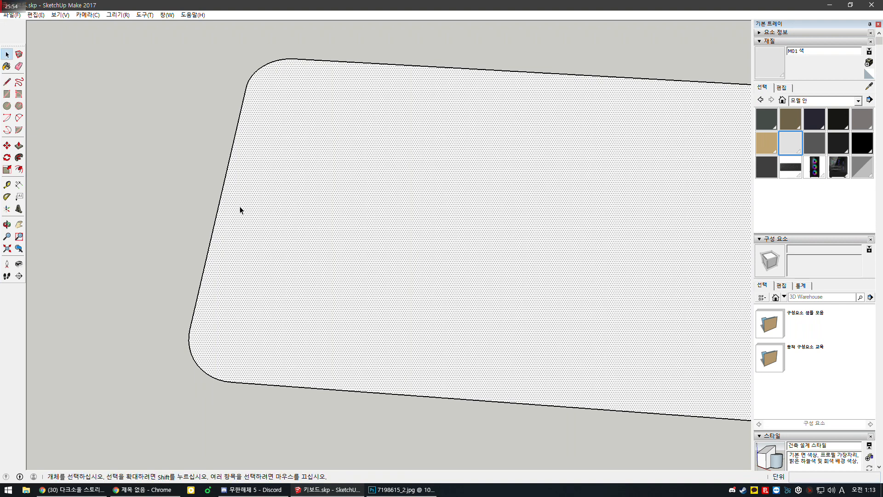
Draw a circle with a 1 mm radius in the empty area in front of the panel.
left_click(7, 106)
scroll(200, 137, "down", 5)
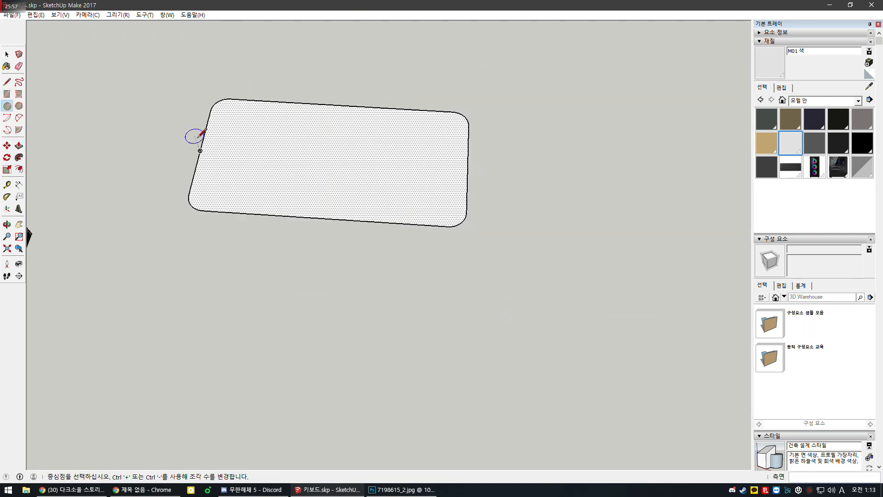
left_click(215, 277)
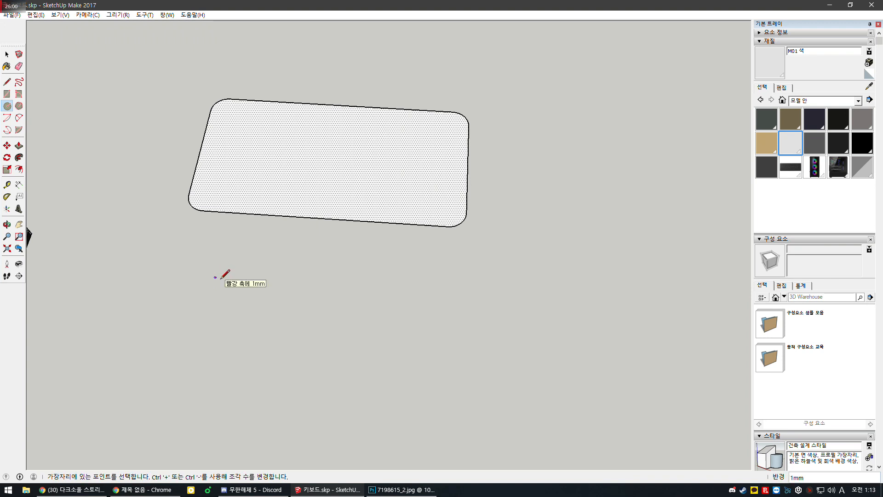
type("2")
key("Return")
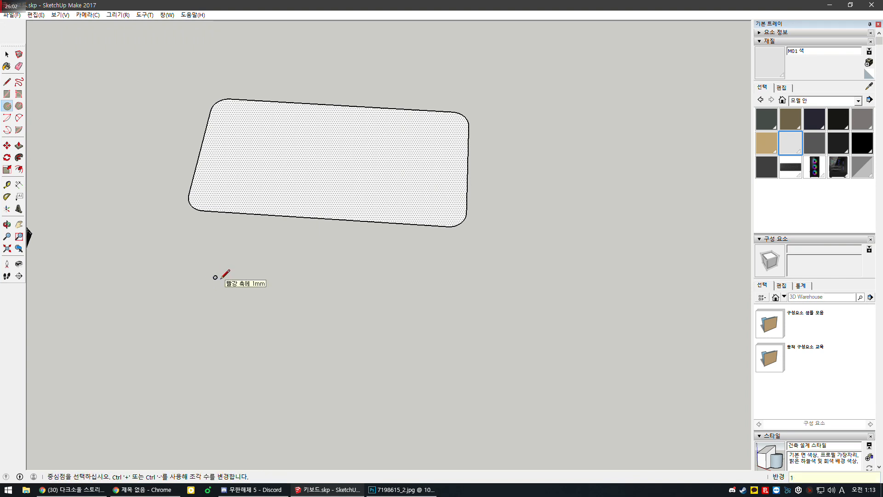
scroll(215, 278, "up", 10)
key("space")
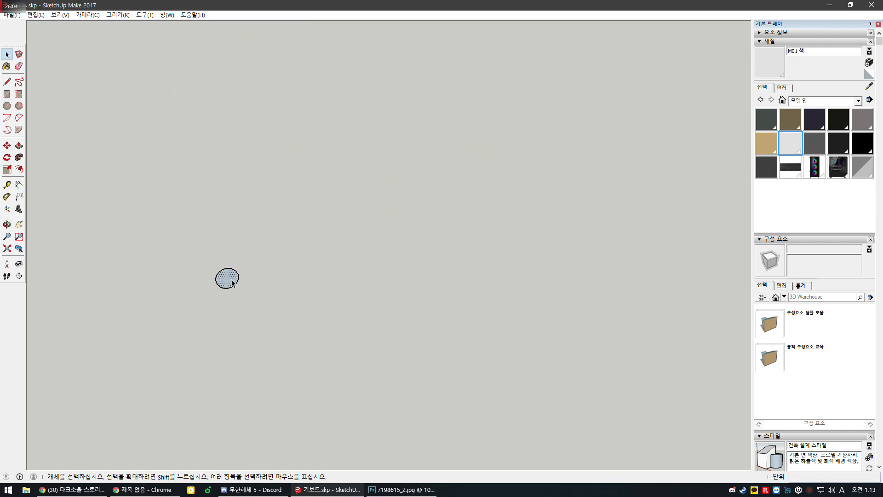
Copy the small circle about 3 mm along the red axis.
left_click(7, 146)
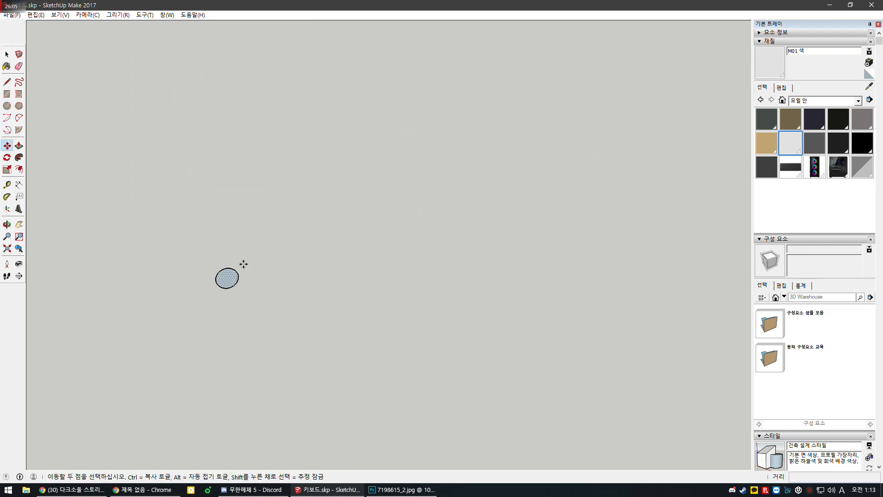
key("ctrl")
left_click(216, 278)
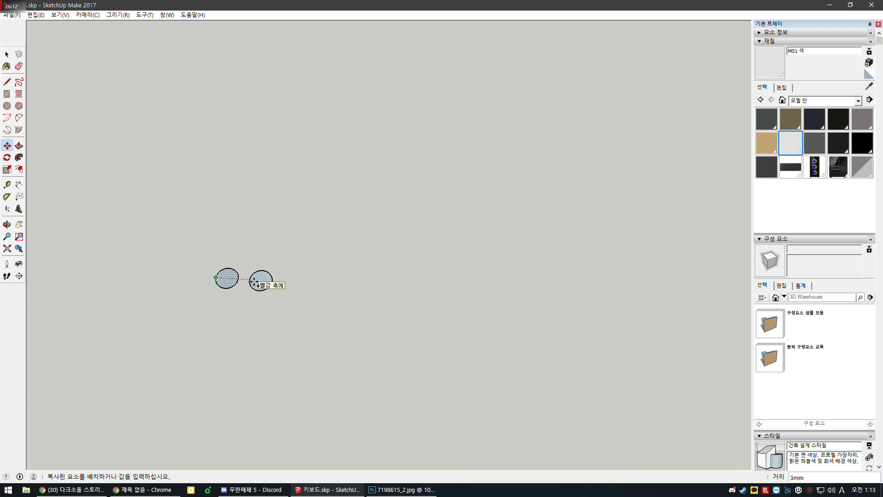
left_click(254, 282)
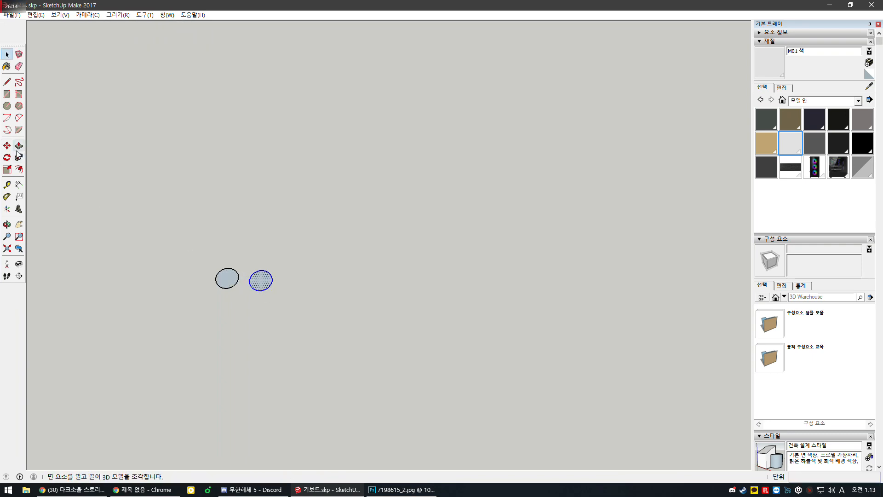
Copy a third circle to a spot below and between the pair, and nudge it 0.5 mm toward them.
left_click(264, 281)
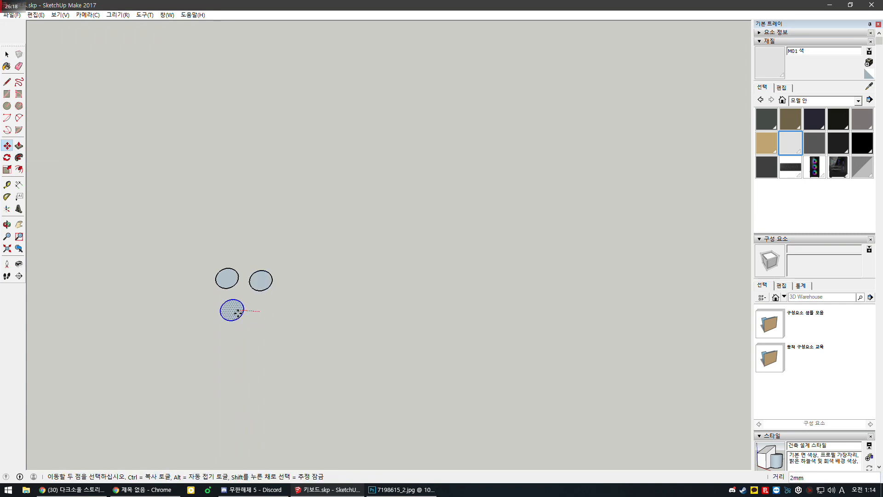
type("1.")
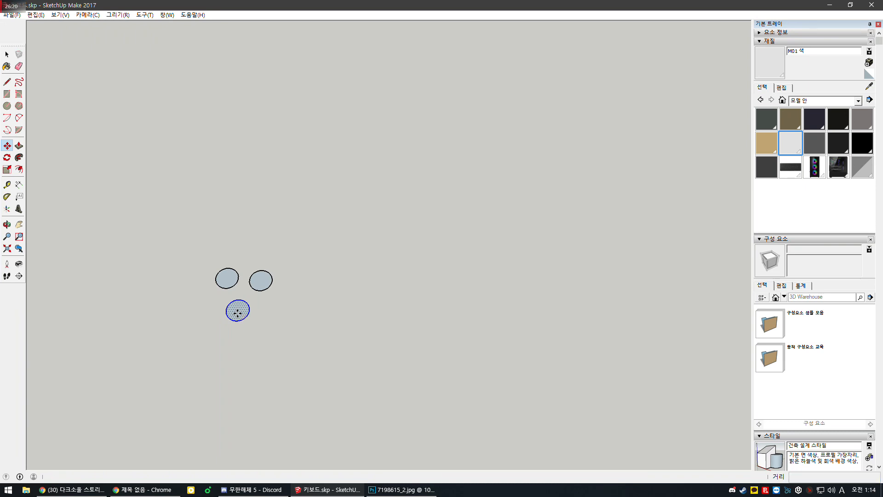
key("Return")
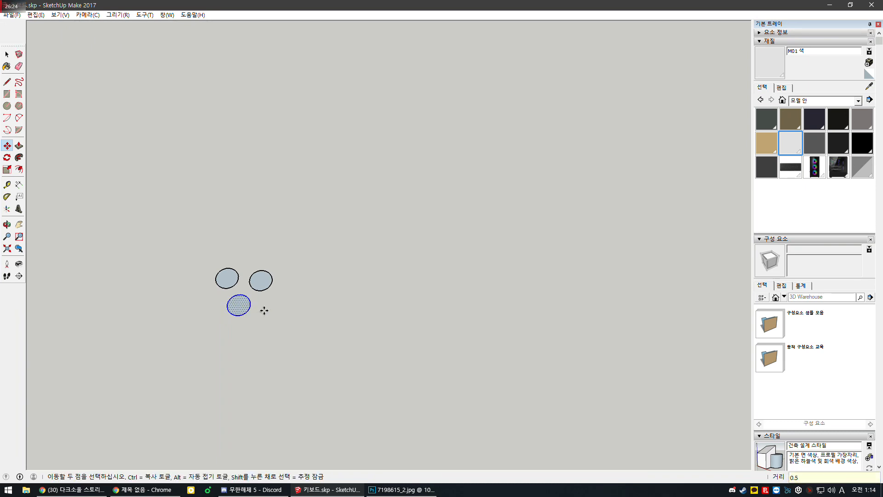
middle_click_drag(268, 309, 287, 311)
scroll(251, 322, "up", 5)
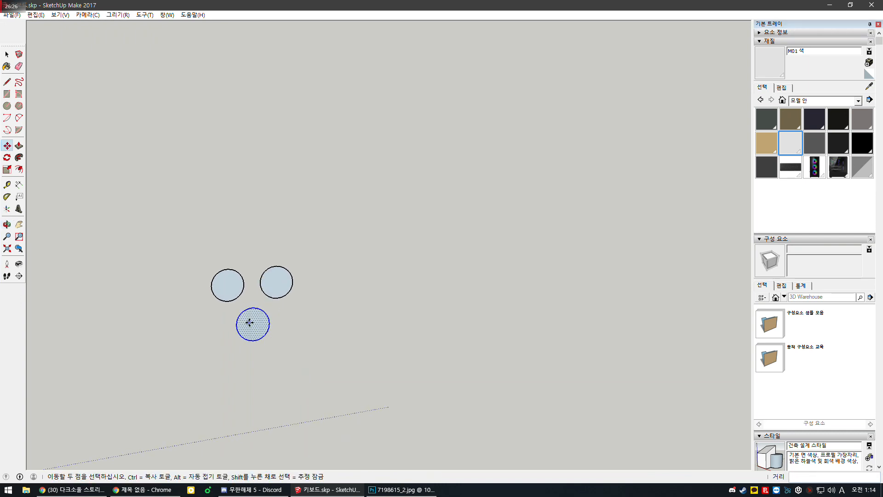
scroll(265, 289, "down", 5)
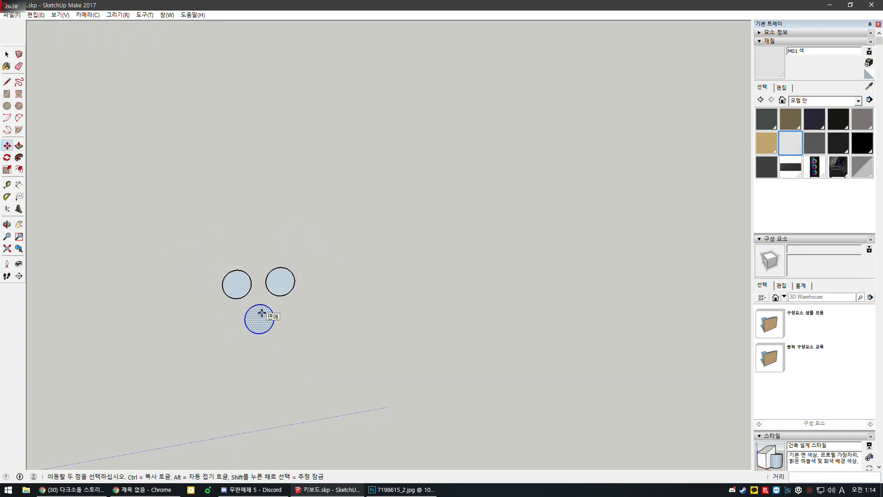
key("space")
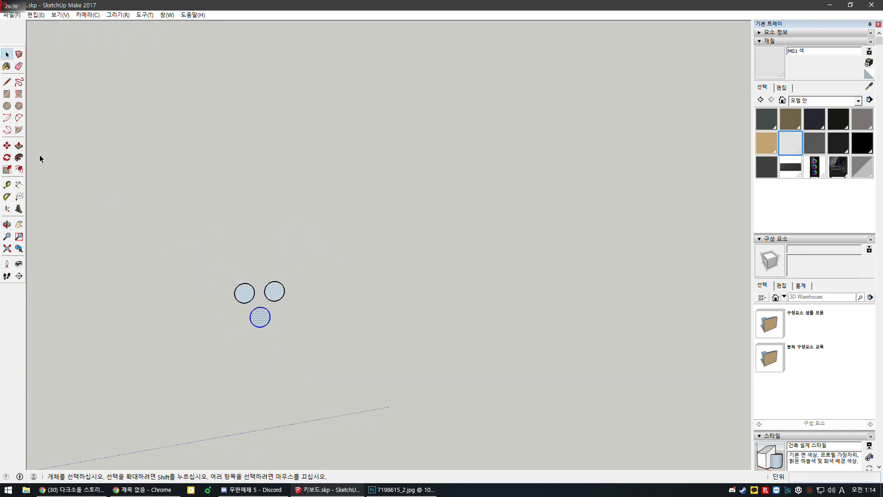
Undo the third circle's last nudge and move the second circle about 1 mm farther along the red axis.
key("ctrl+z")
left_click(279, 300)
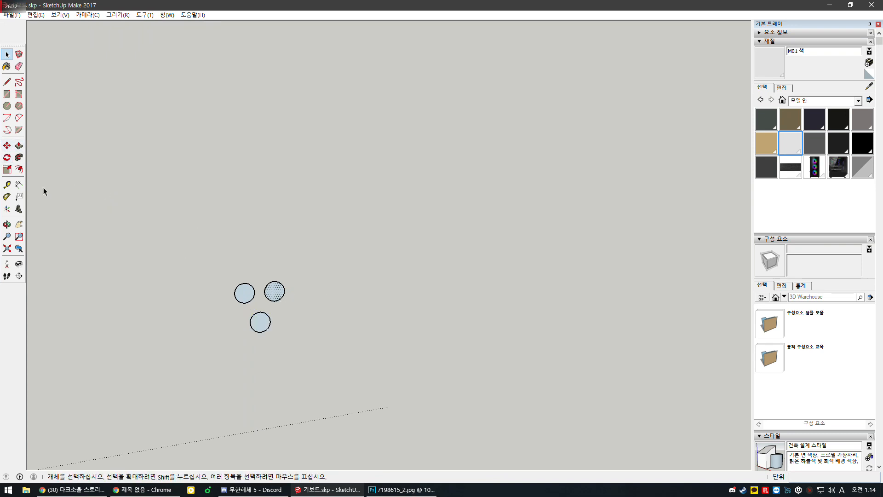
left_click(7, 145)
left_click(275, 287)
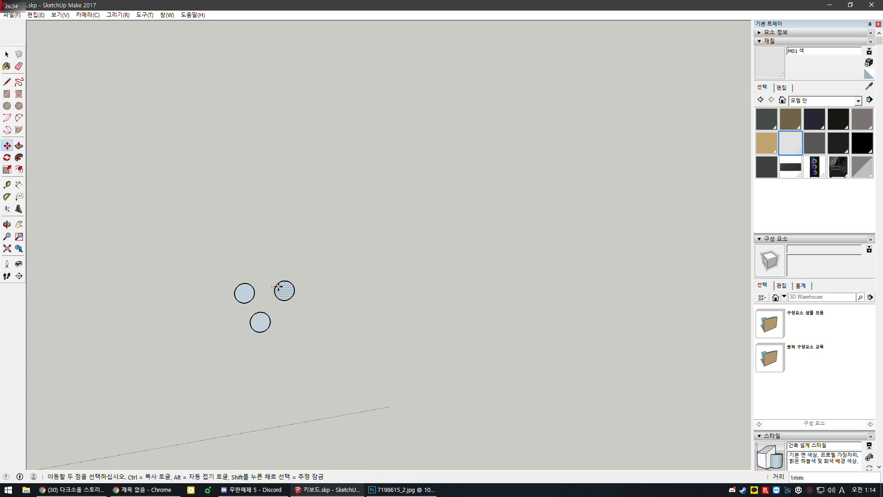
key("Escape")
key("space")
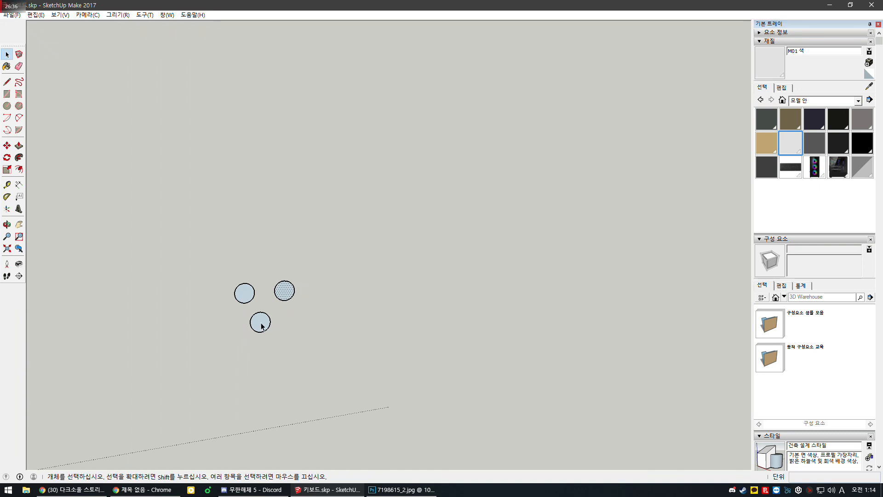
Move the third circle 0.5 mm along the red axis and 0.5 mm along the green axis toward the pair.
left_click(259, 322)
key("m")
left_click(263, 322)
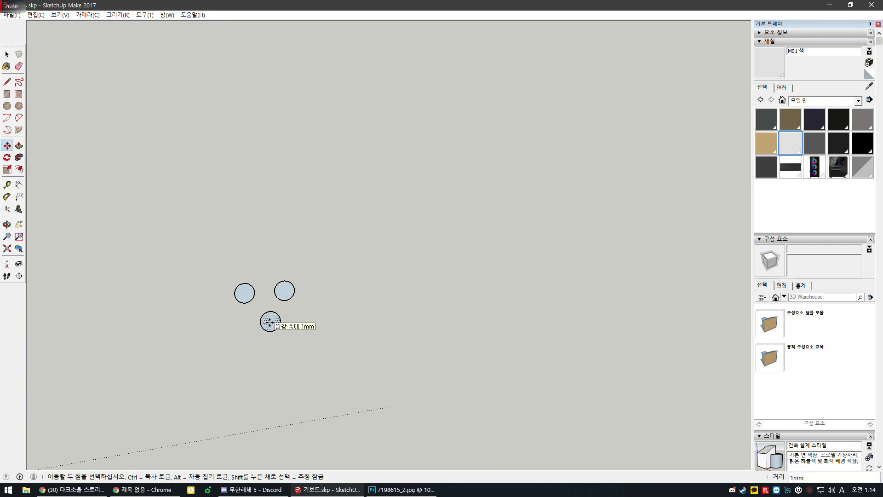
type("0.5")
key("Return")
left_click(266, 320)
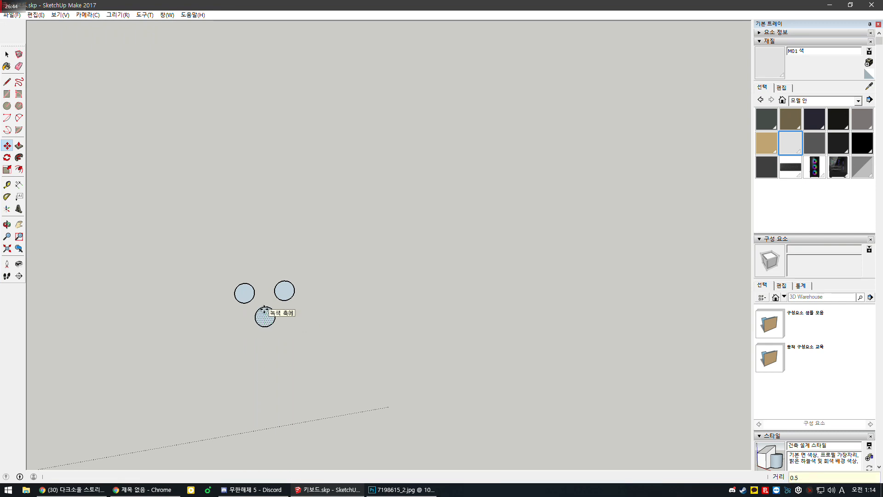
key("space")
key("m")
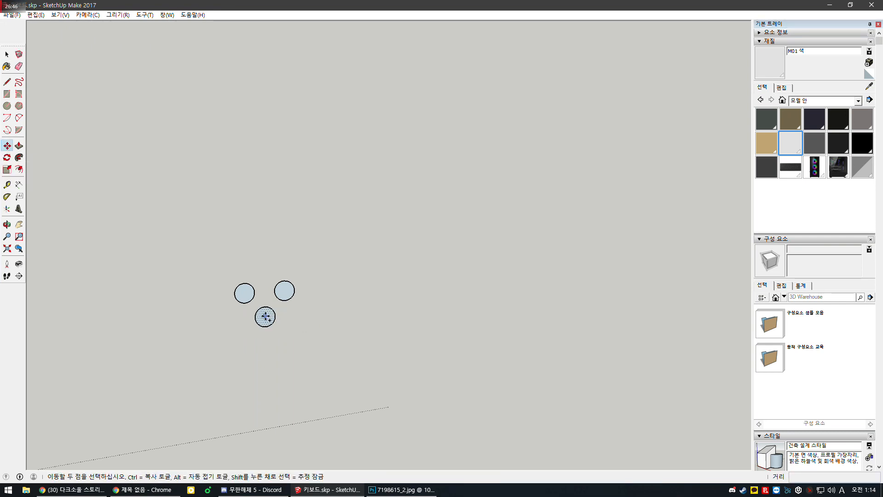
left_click(266, 316)
key("ctrl")
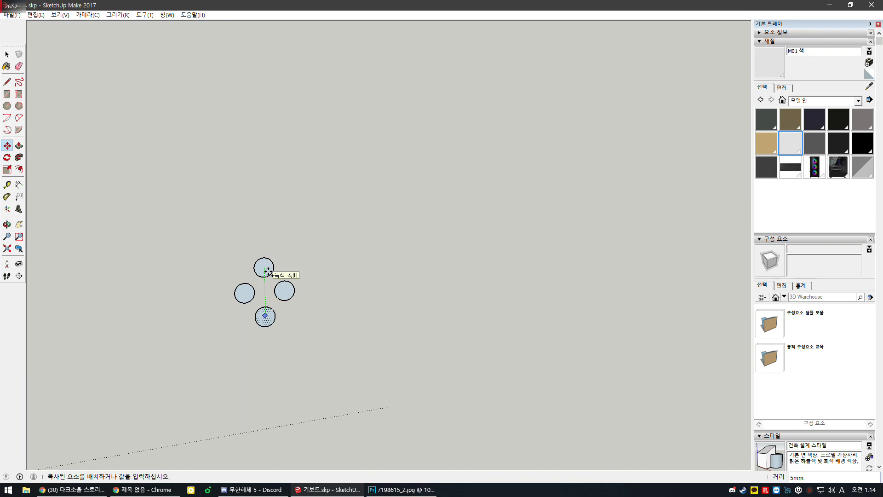
key("Escape")
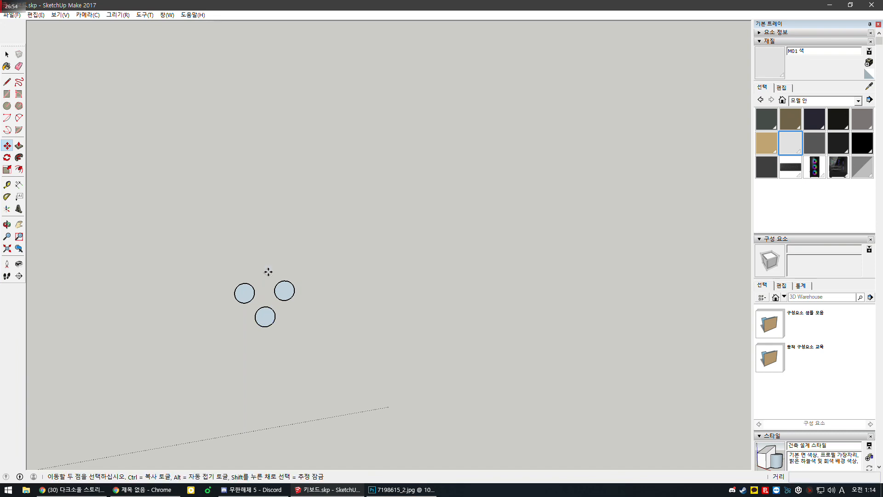
Undo the latest circle moves and the copying of the third circle.
key("ctrl+z")
key("ctrl+z")
key("ctrl+z")
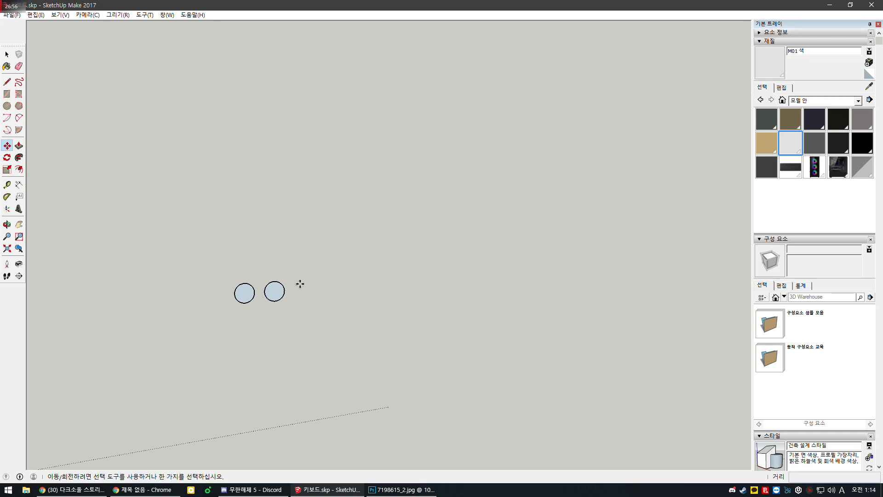
Copy the pair of circles 3 mm along the green axis to form a two-by-two block.
key("space")
left_click(244, 293)
key("m")
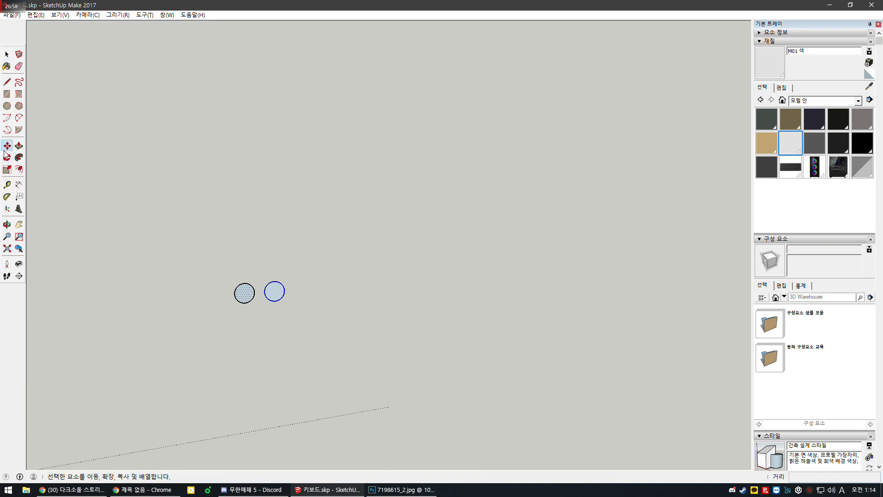
key("ctrl")
left_click(238, 294)
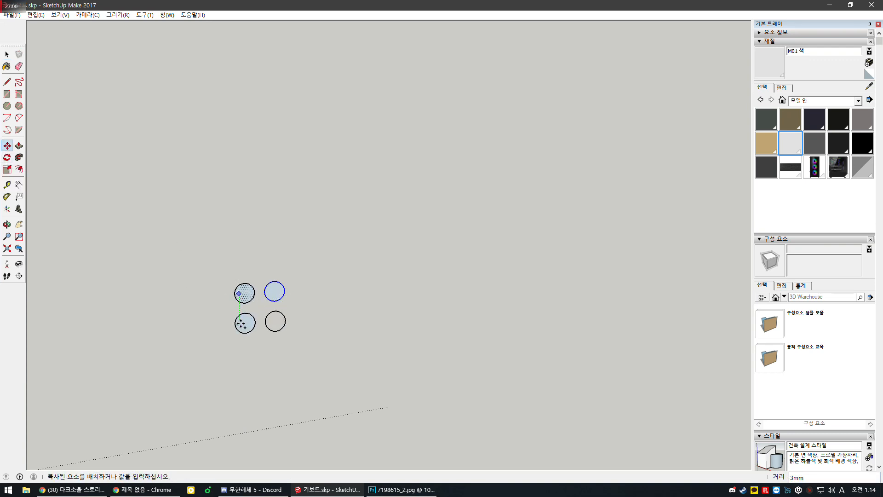
left_click(241, 324)
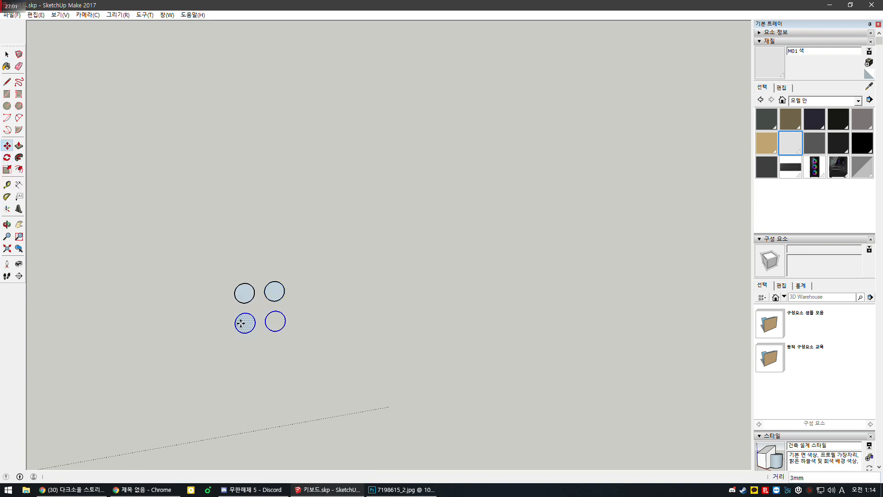
Create the missing face of the block's fourth circle by drawing a line across it and erasing that line.
key("space")
left_click_drag(316, 258, 244, 338)
left_click(282, 327)
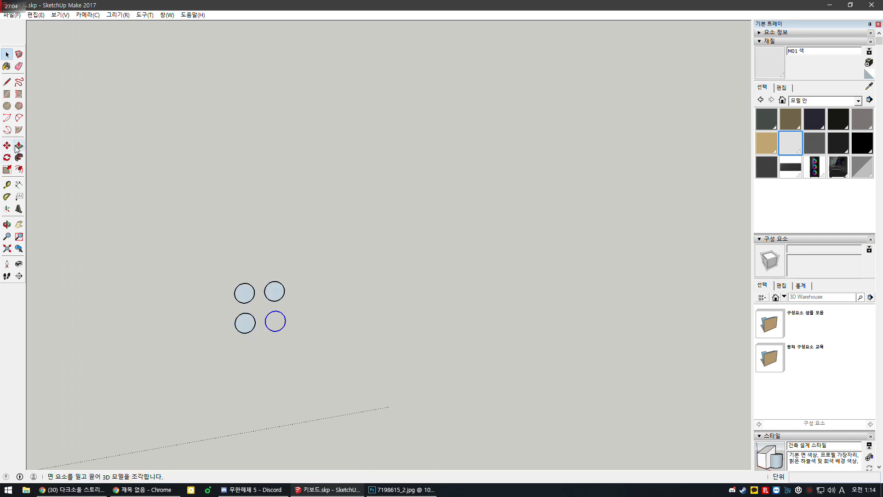
left_click(7, 82)
left_click(266, 321)
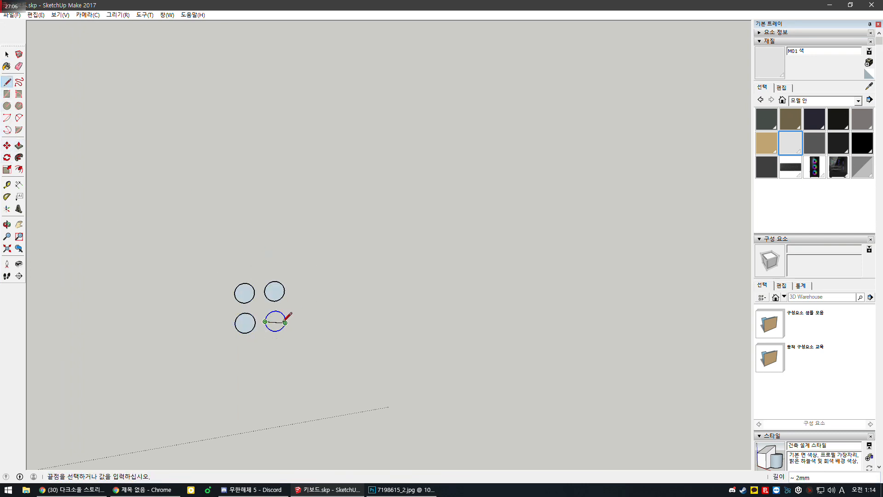
left_click(286, 320)
key("e")
key("space")
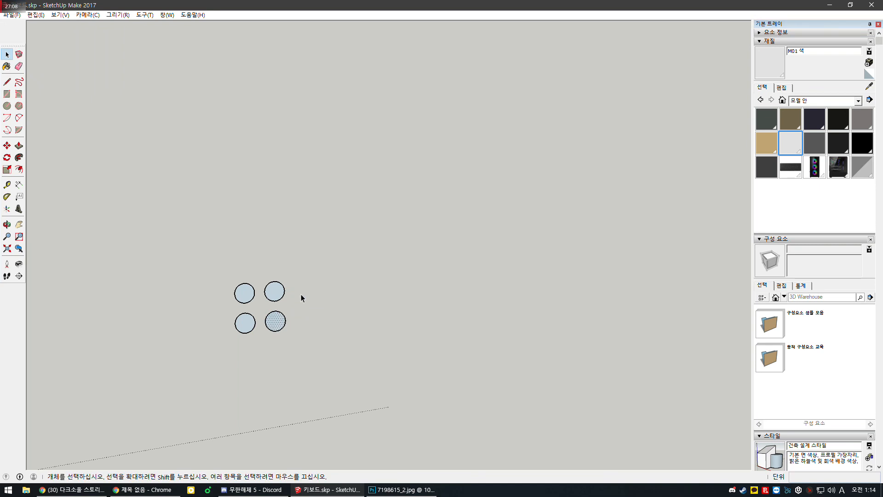
Select all four circles and paint their faces with the black M09 material.
scroll(274, 298, "down", 3)
scroll(274, 294, "down", 2)
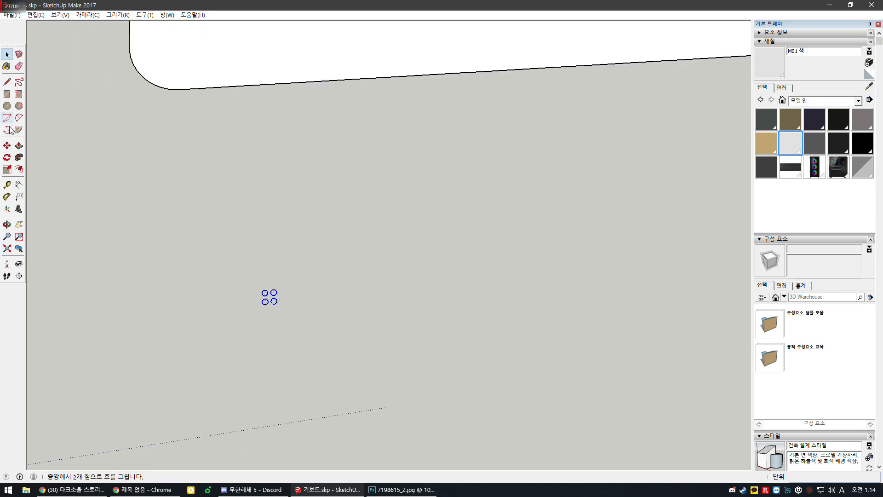
left_click(862, 143)
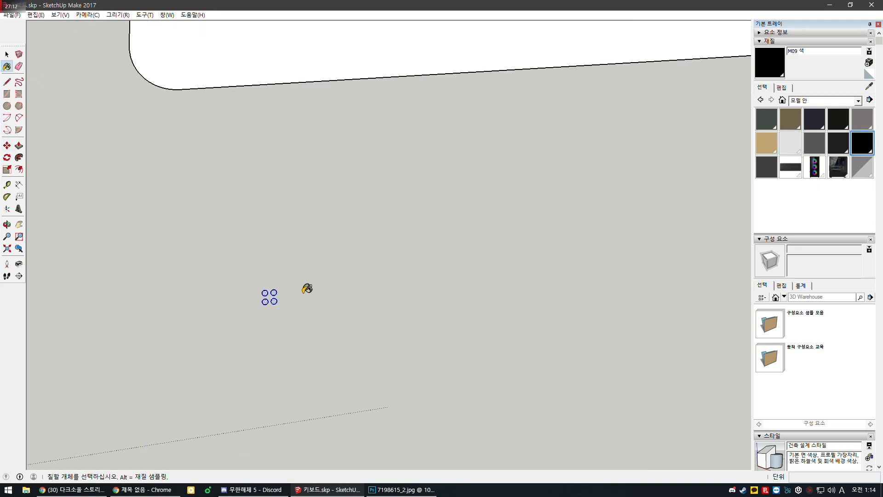
left_click(274, 291)
key("space")
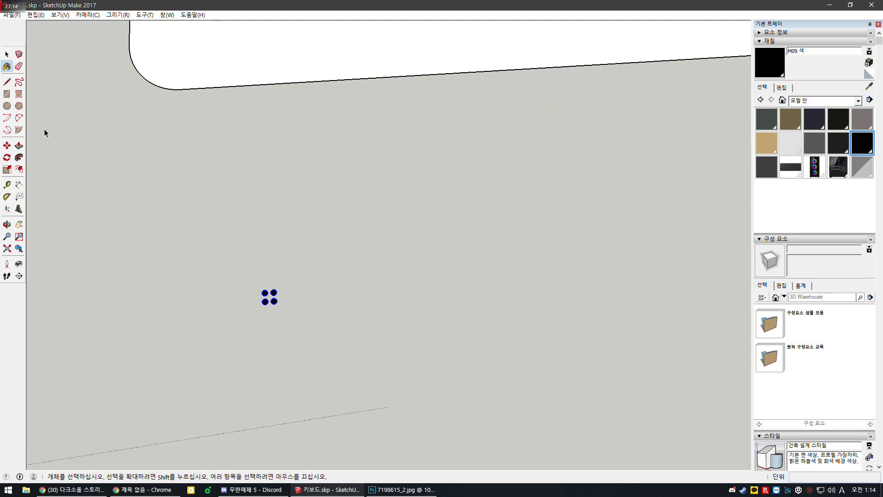
Copy the four-circle block along the red axis, continuing its even spacing, and multiply the copy 80 times.
key("m")
scroll(254, 272, "up", 1)
scroll(261, 298, "up", 2)
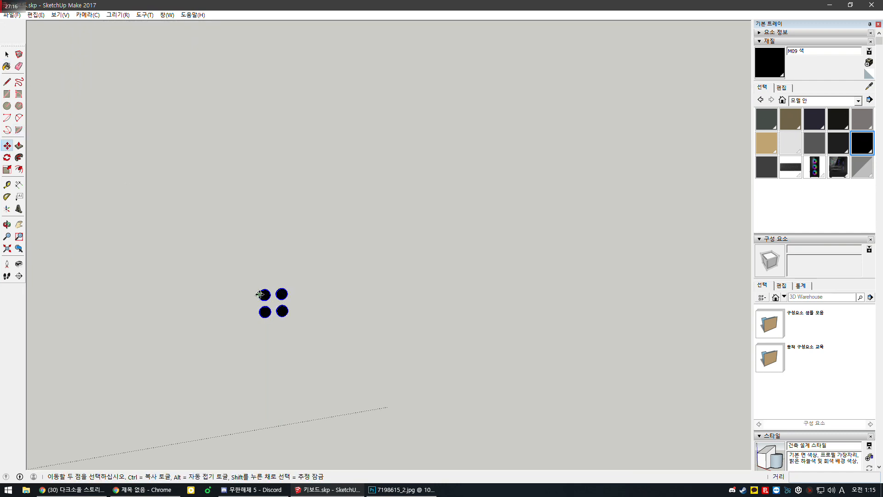
key("ctrl")
left_click(258, 295)
scroll(175, 299, "down", 1)
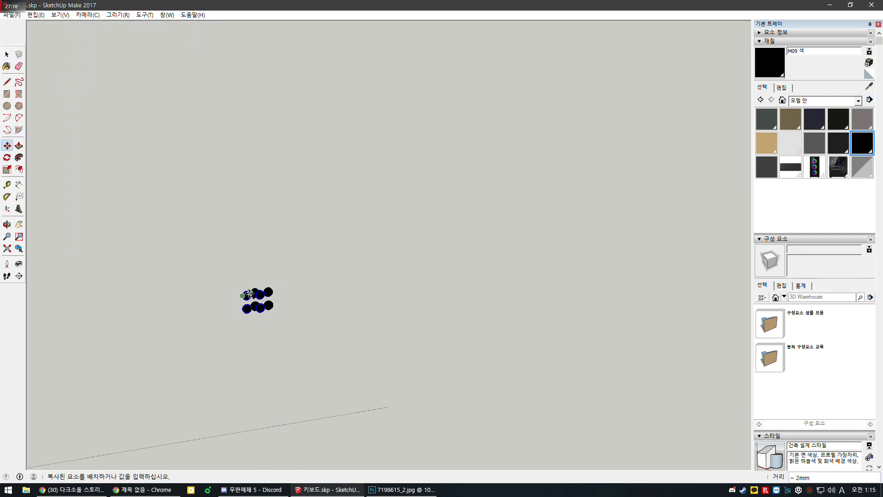
left_click(270, 293)
scroll(232, 251, "down", 1)
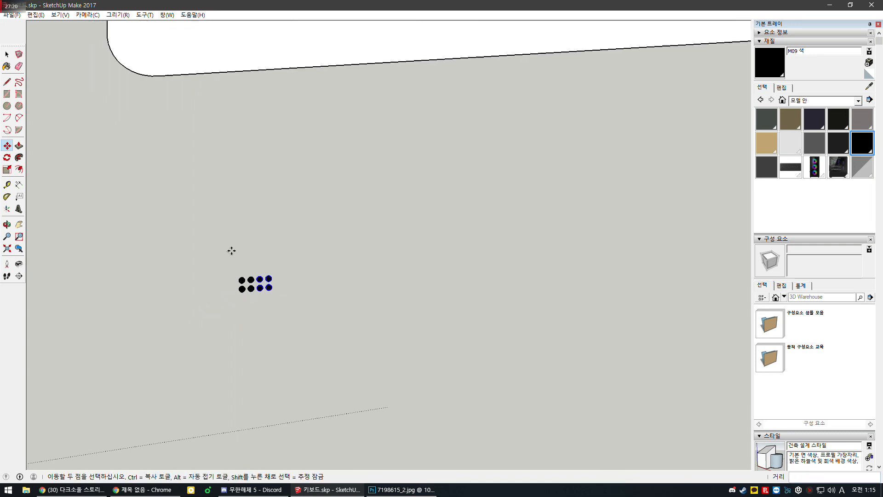
type("x80")
key("Return")
scroll(192, 259, "down", 4)
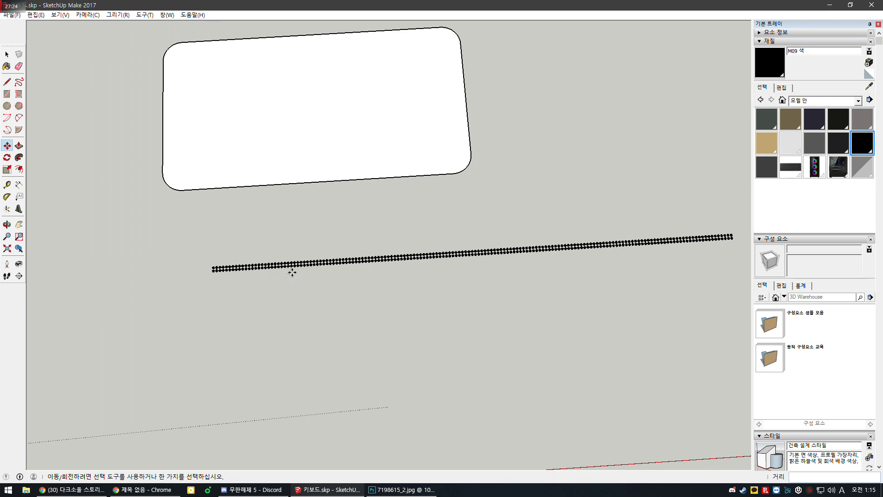
Change the row array's copy count to 60 and finally to 50.
type("x60")
key("Return")
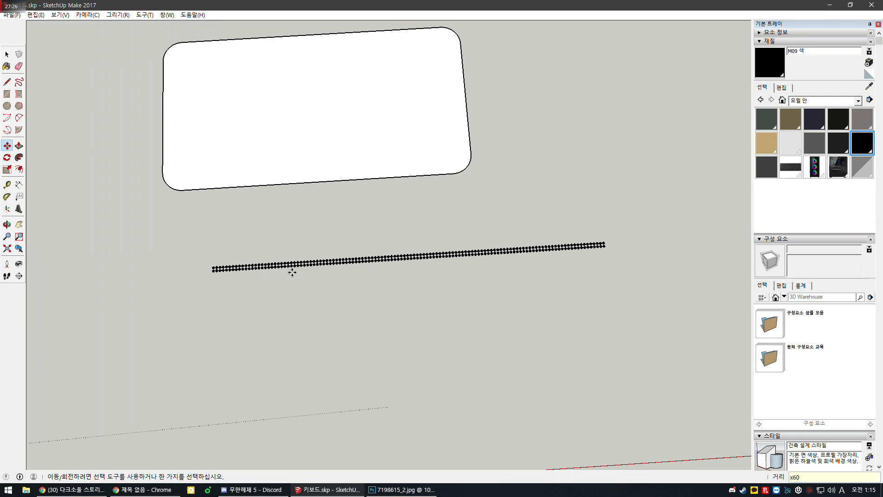
type("x50")
key("Return")
Undo the row array back to the original four-circle block.
key("space")
left_click_drag(588, 230, 212, 330)
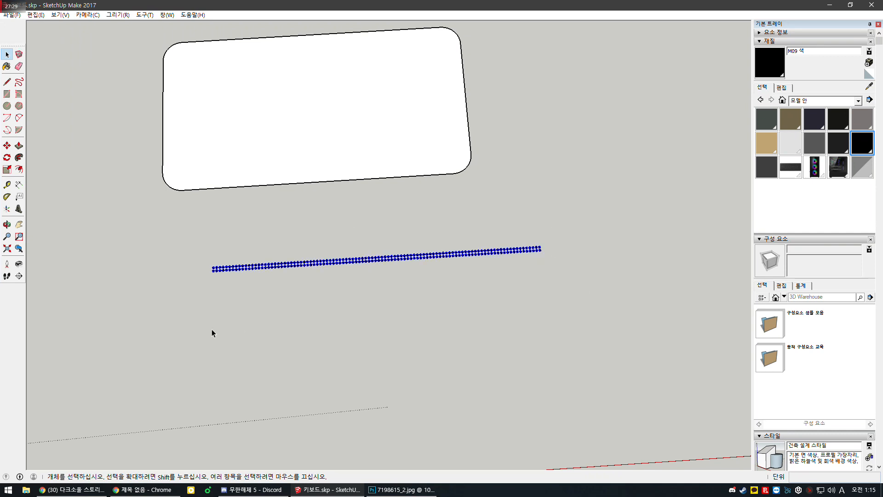
left_click(7, 146)
scroll(212, 269, "up", 6)
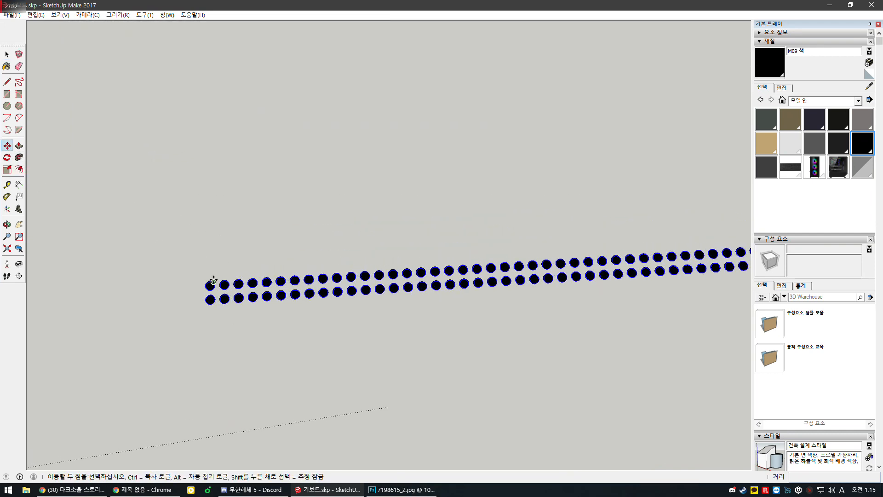
scroll(173, 282, "down", 6)
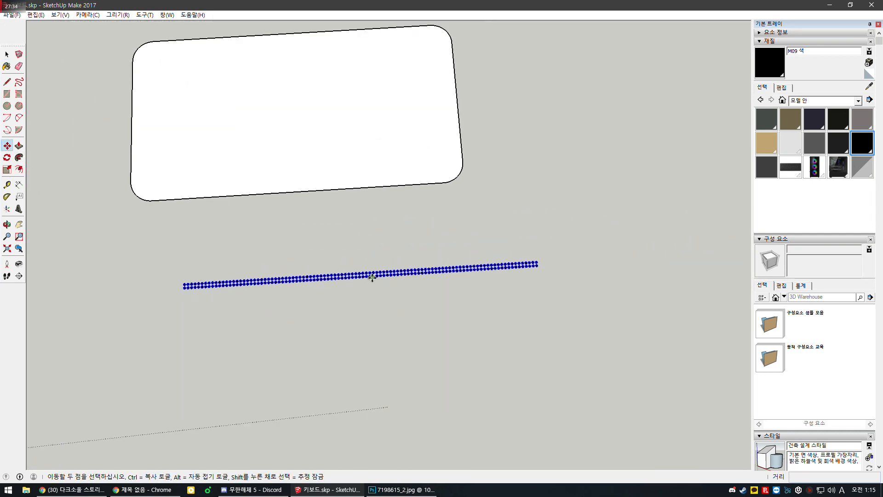
scroll(344, 267, "up", 2)
scroll(405, 269, "down", 1)
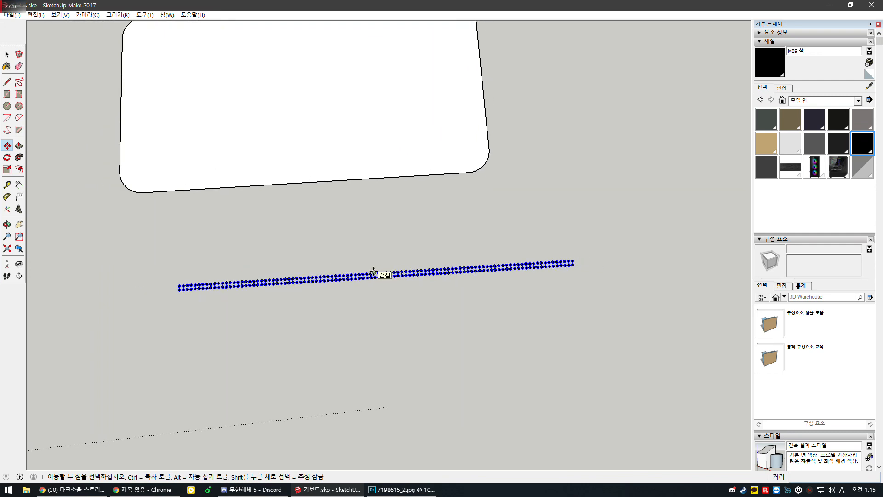
scroll(178, 287, "up", 4)
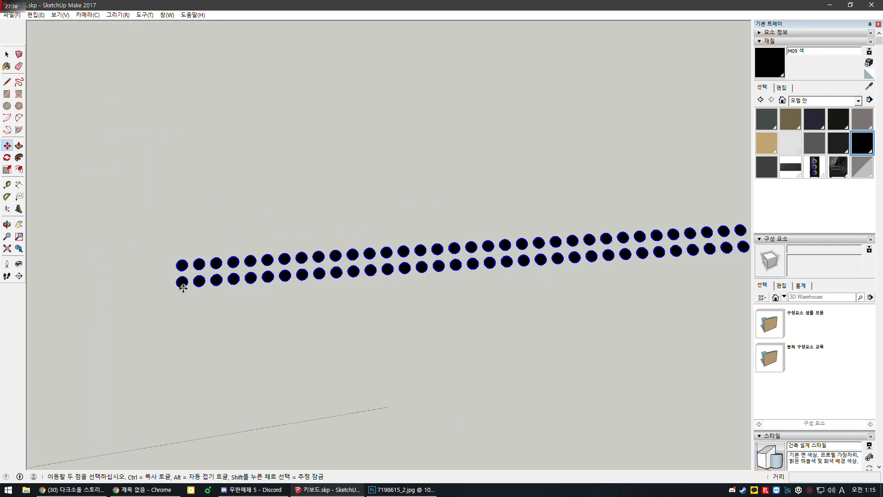
scroll(175, 282, "up", 4)
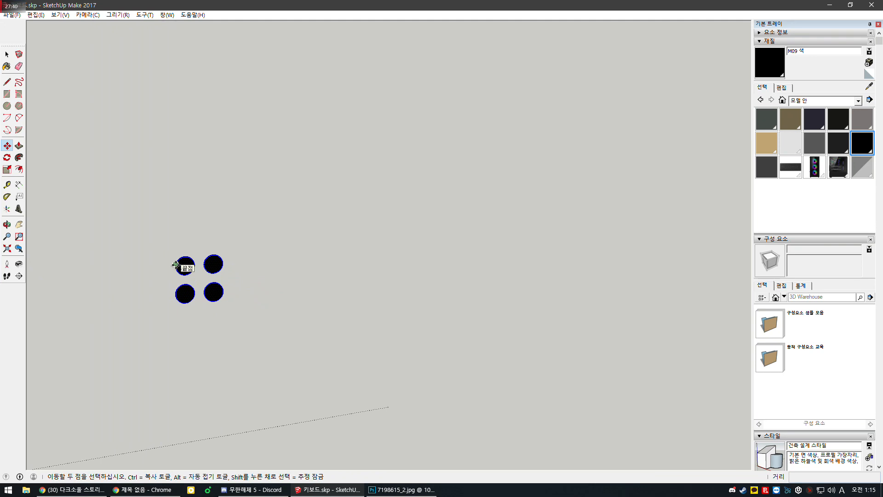
Copy the four-circle block 6 mm along the red axis and multiply the copy 80 times.
left_click(175, 265)
key("ctrl")
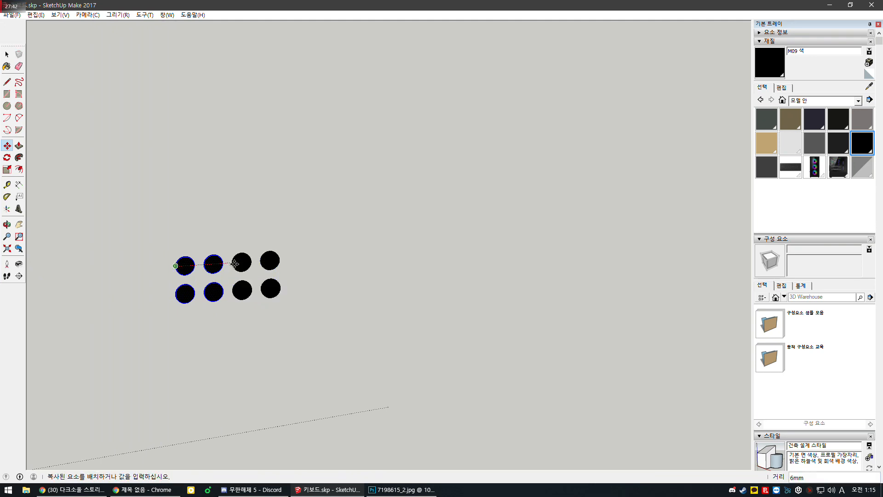
left_click(234, 263)
type("x50")
key("Return")
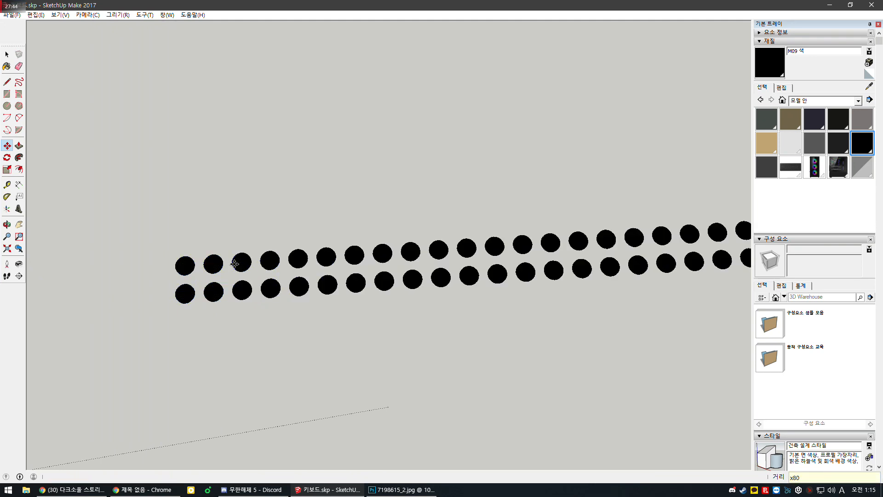
Select the entire double row of circles and copy it directly below itself along the green axis at the same spacing.
scroll(191, 267, "down", 4)
scroll(177, 268, "down", 5)
key("space")
left_click_drag(539, 219, 282, 328)
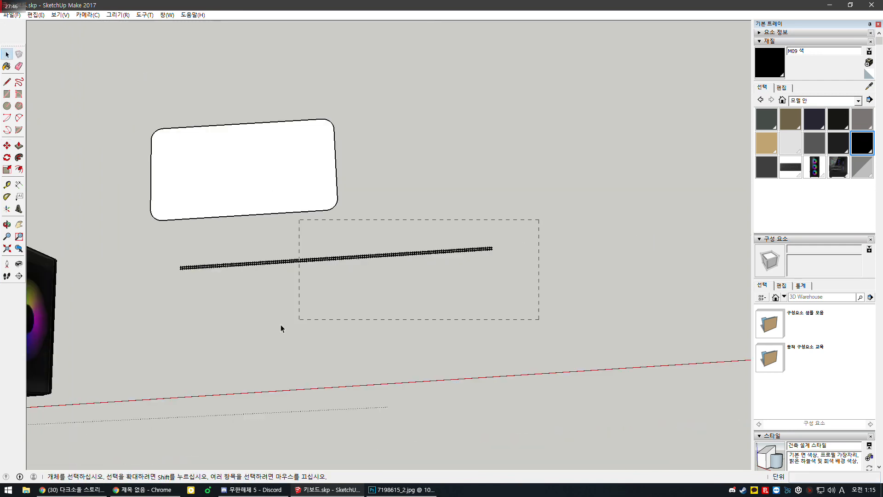
left_click_drag(167, 344, 165, 344)
middle_click_drag(510, 235, 443, 253)
left_click_drag(552, 244, 173, 328)
middle_click_drag(299, 301, 326, 300)
left_click_drag(558, 240, 163, 326)
key("m")
scroll(203, 256, "up", 5)
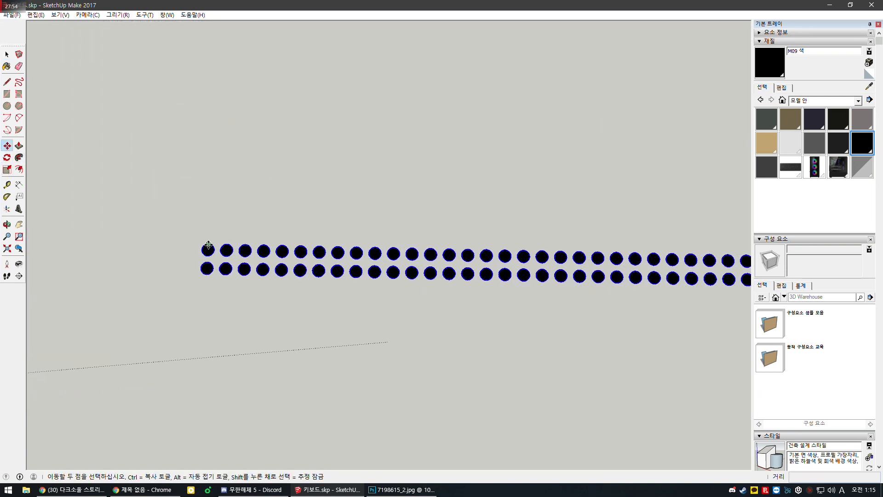
key("ctrl")
left_click(208, 244)
left_click(209, 281)
Multiply the copied double row 80 times along the green axis to build a large field of circles.
scroll(208, 189, "down", 5)
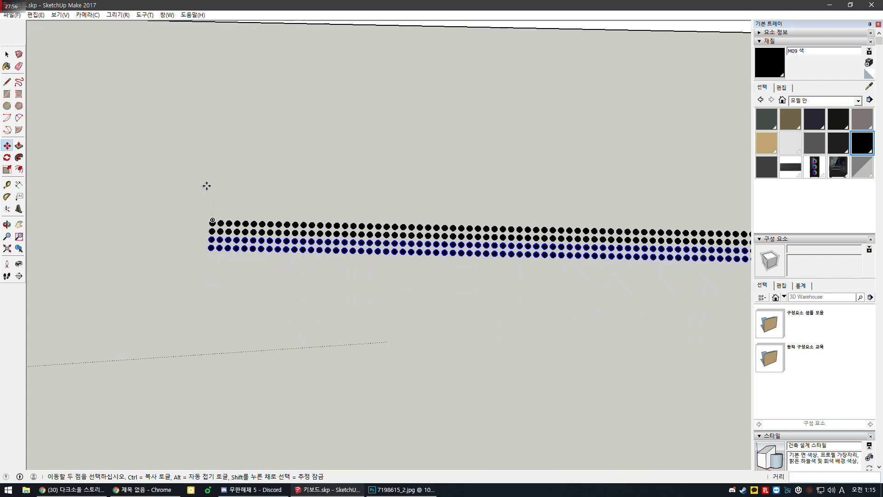
scroll(212, 194, "down", 3)
type("x80")
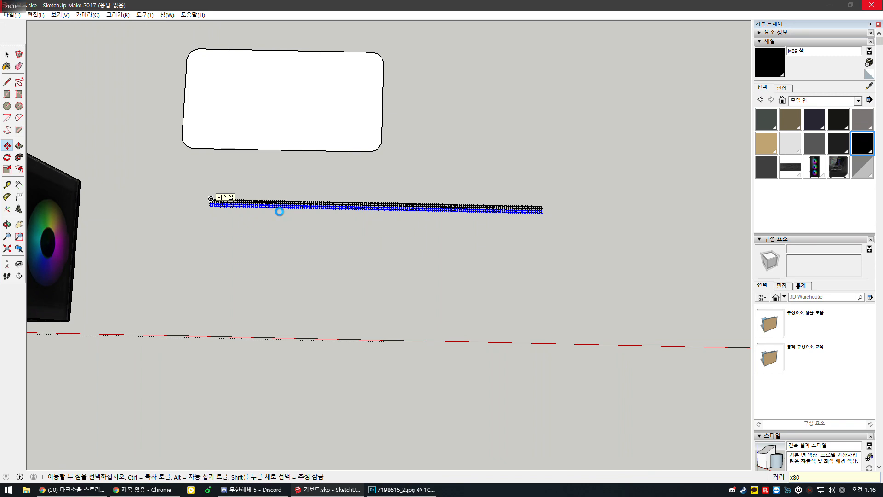
Close Photoshop without saving its open documents and switch to the Chrome window.
mouse_move(138, 489)
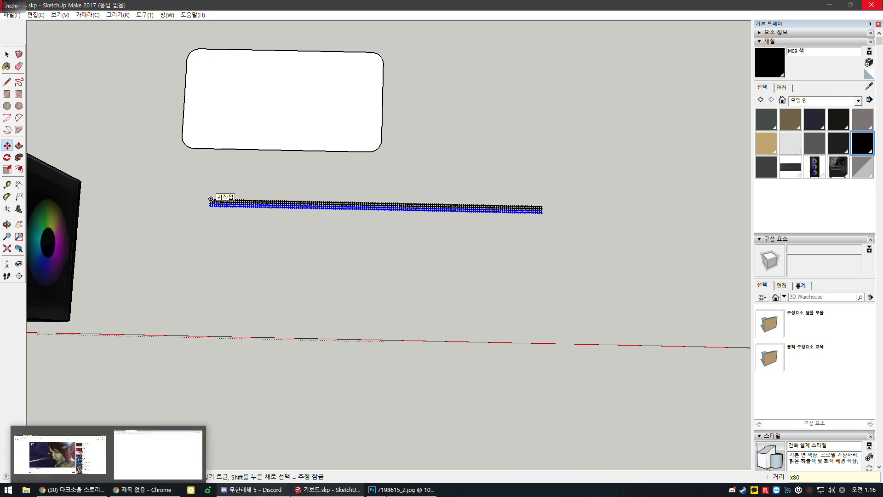
left_click(401, 490)
right_click(401, 489)
left_click(421, 470)
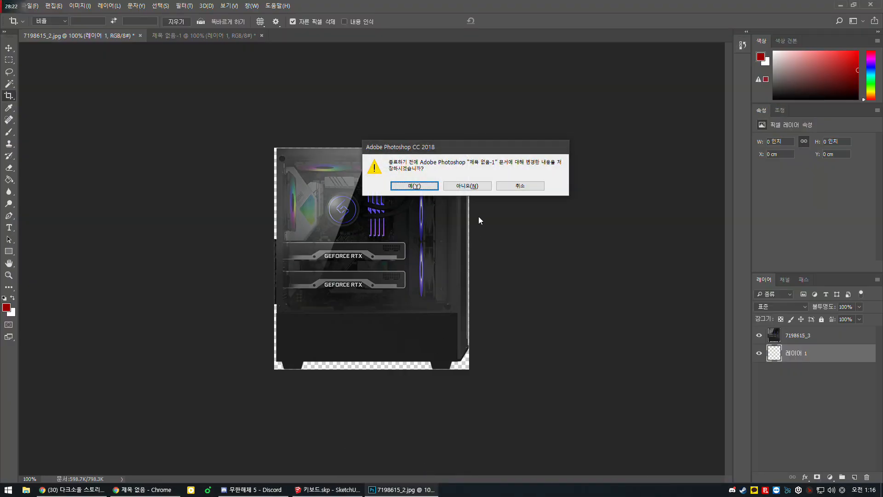
key("n")
key("n")
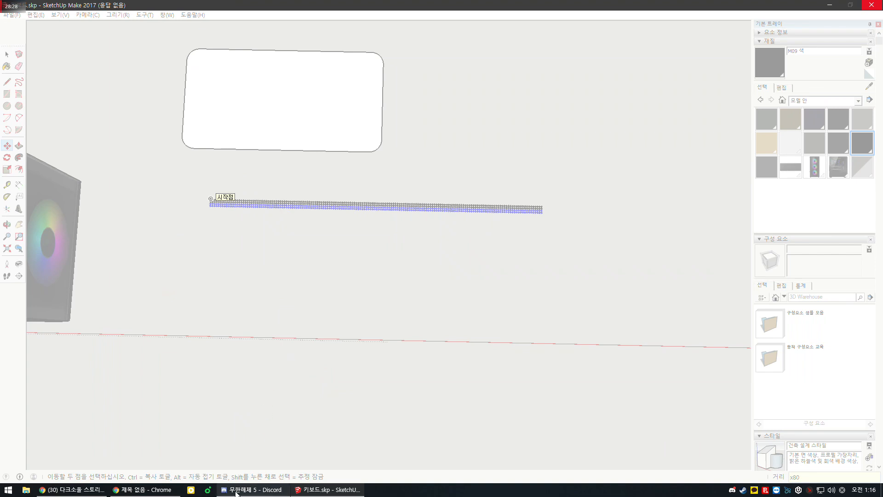
left_click(95, 491)
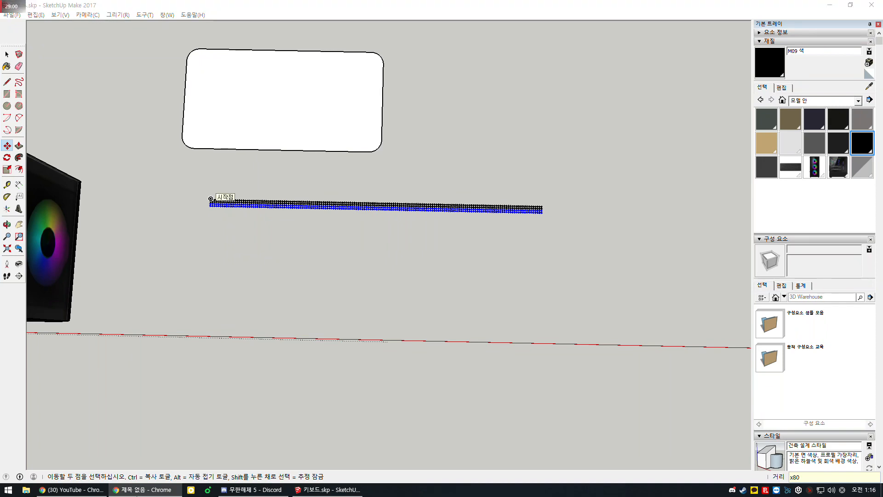
Remove the large field of circle copies, leaving only the original four-circle block, and select that block.
left_click(7, 54)
scroll(408, 161, "down", 2)
scroll(305, 122, "down", 3)
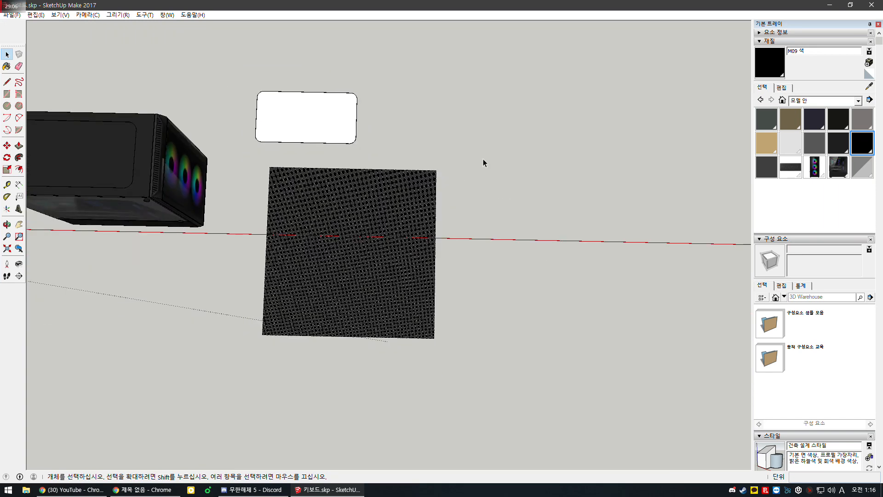
left_click_drag(484, 158, 244, 371)
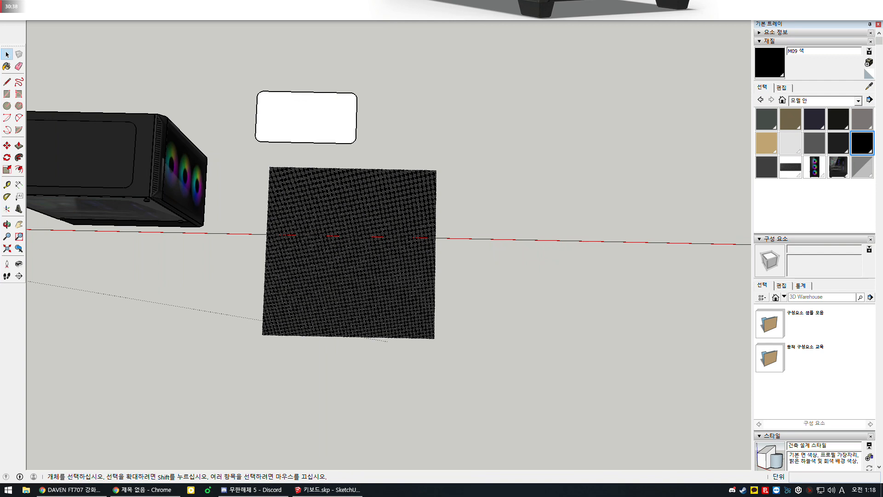
left_click(334, 335)
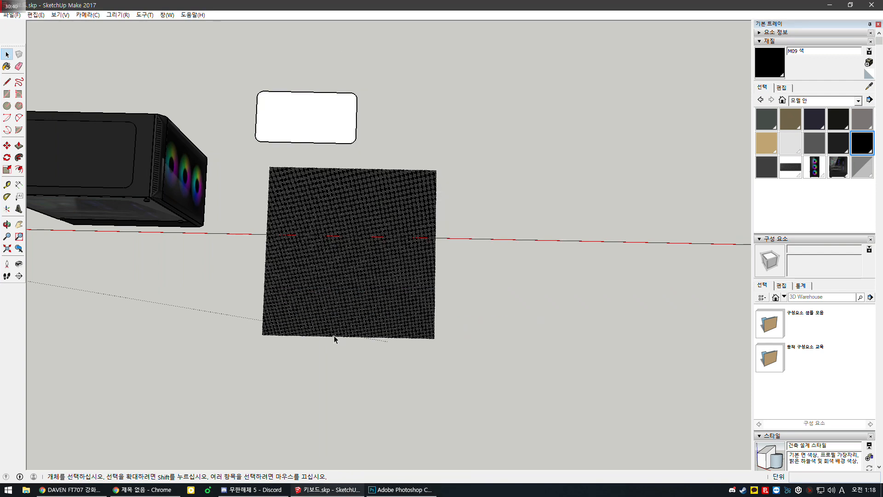
left_click_drag(498, 164, 595, 311)
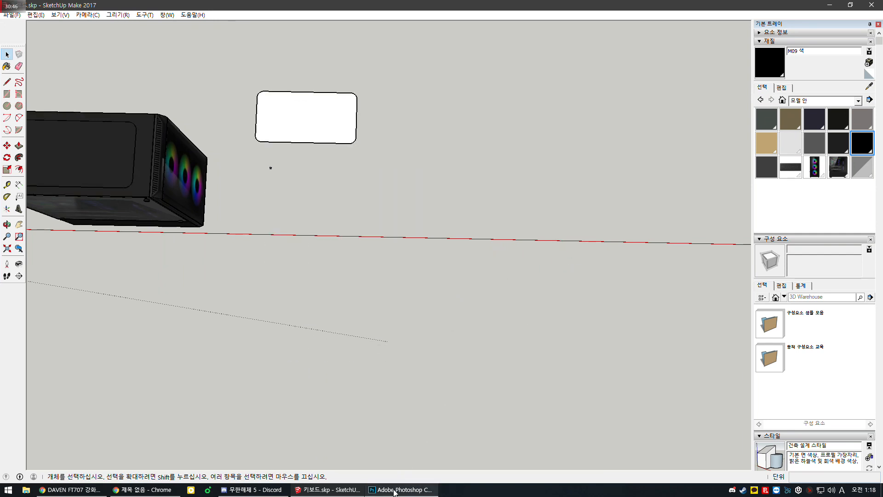
scroll(280, 159, "up", 4)
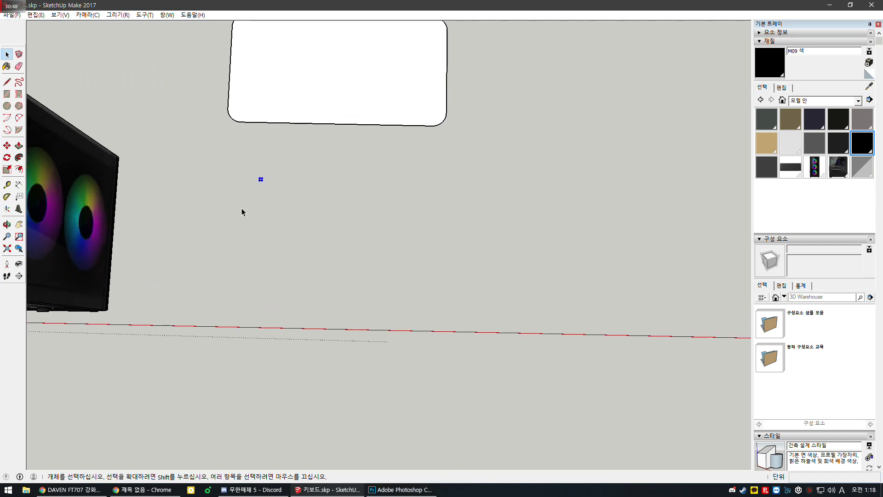
Replace the four-circle block with a single six-sided polygon of 1 mm radius just below the white rounded panel.
left_click(7, 106)
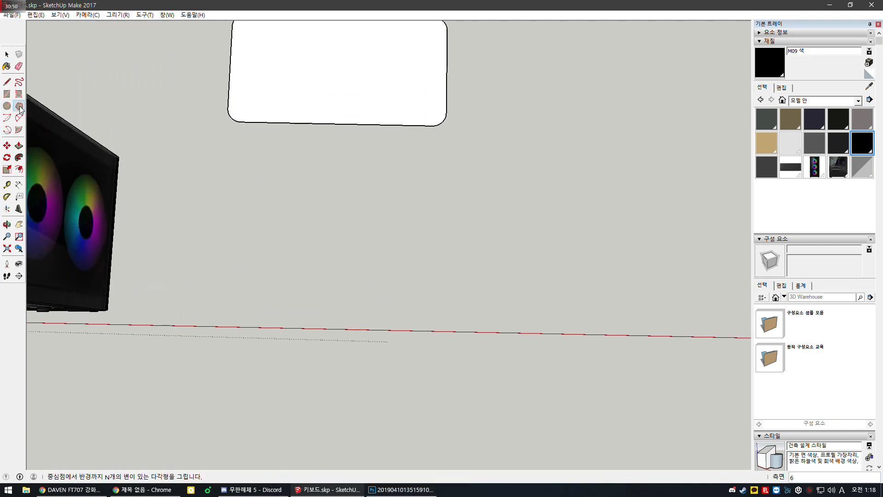
type("6")
key("Return")
scroll(207, 147, "up", 3)
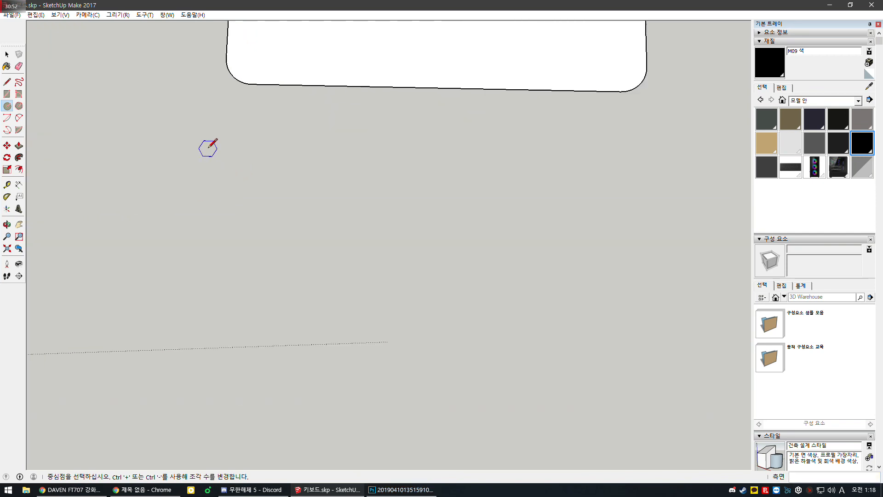
left_click(252, 144)
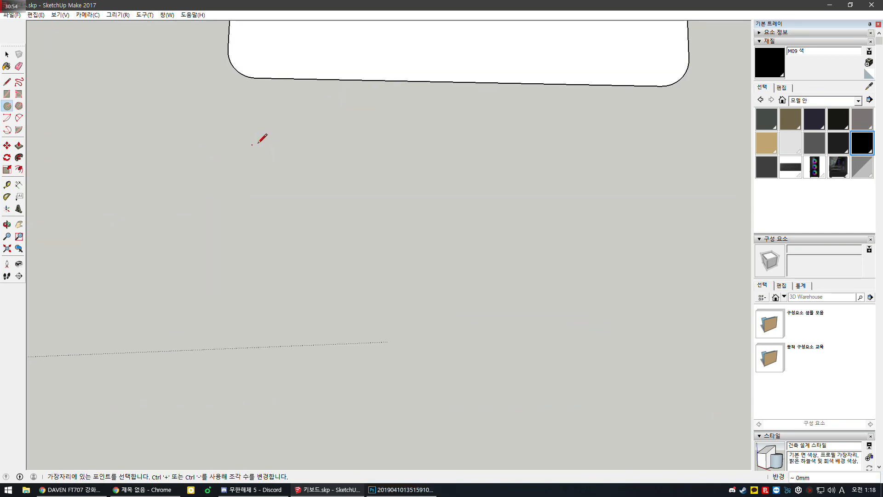
type("1")
key("Return")
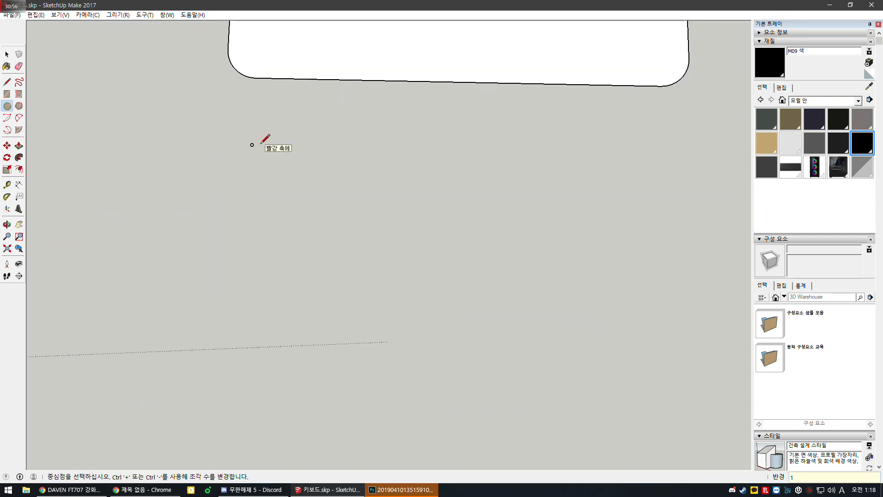
Copy the hexagon 3 mm along the red axis to place a second one beside it.
scroll(248, 147, "up", 3)
key("space")
scroll(258, 163, "up", 1)
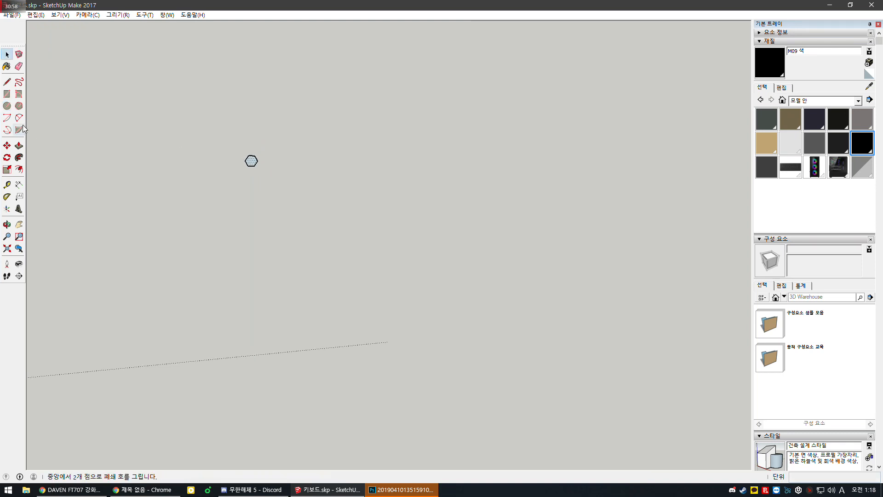
left_click(7, 145)
scroll(211, 161, "up", 3)
key("ctrl")
left_click(269, 167)
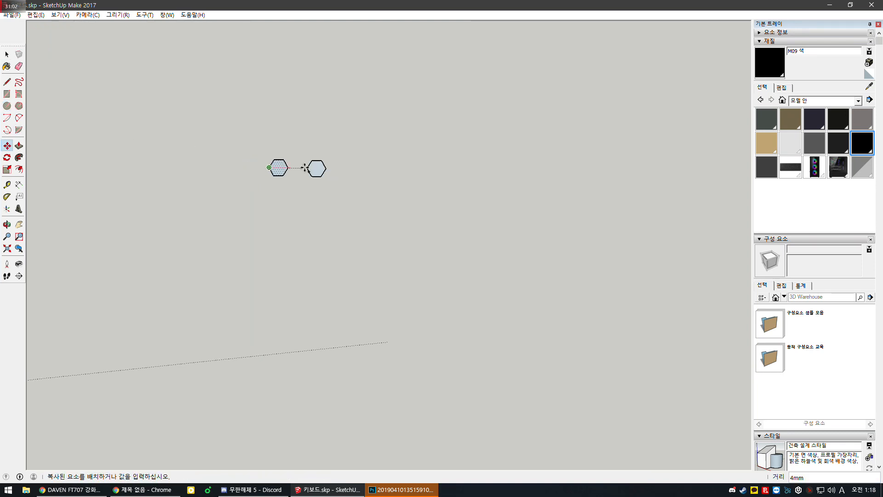
left_click(304, 167)
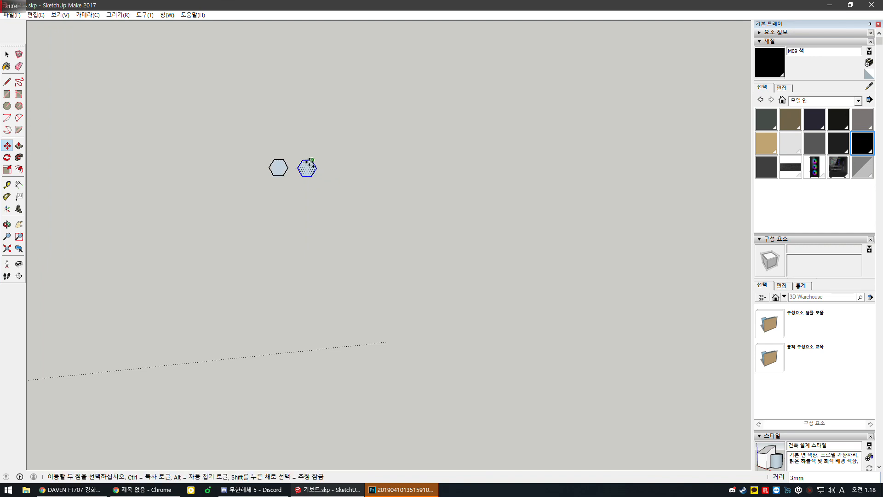
Select both hexagons and copy them directly below along the green axis at the same spacing to form a two-by-two block.
key("space")
left_click(277, 167, "shift")
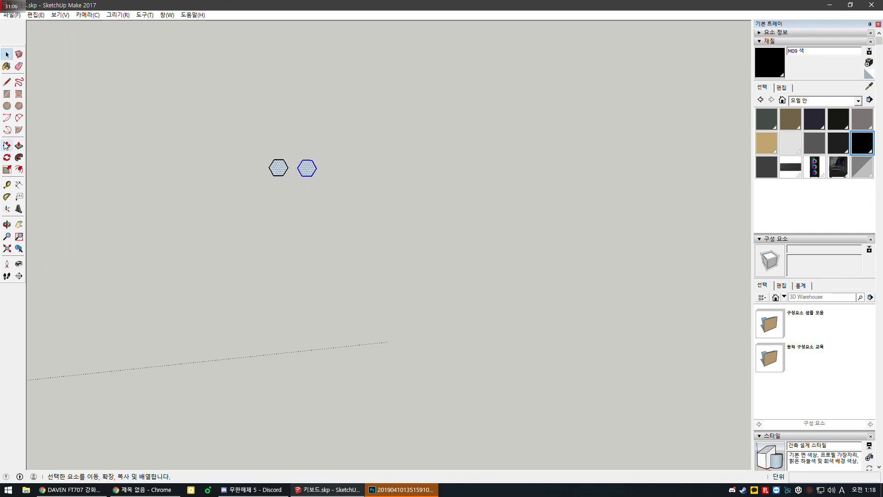
key("m")
left_click(312, 159, "ctrl")
left_click(312, 188)
key("space")
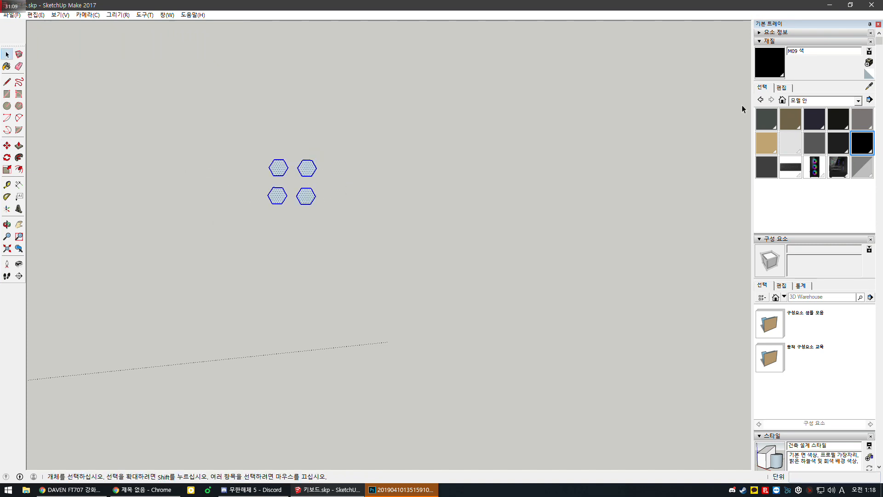
Paint the four hexagons with the black material M09 색.
left_click(861, 146)
left_click(307, 166)
key("space")
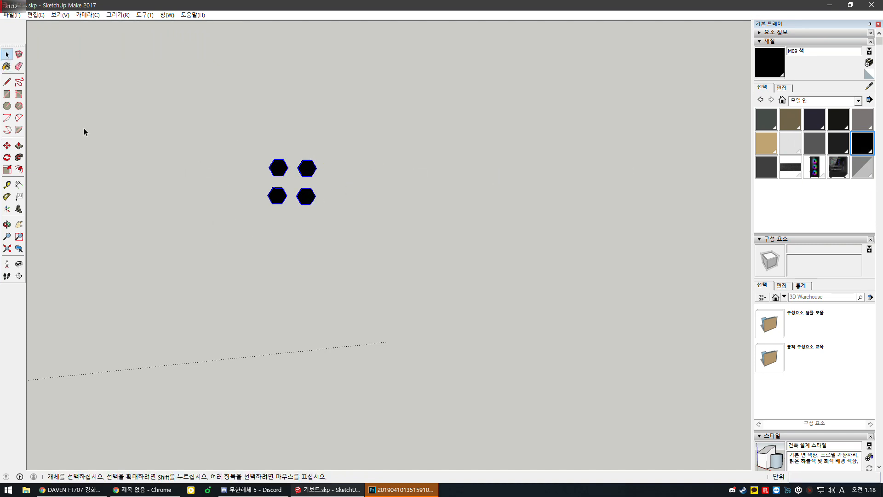
Copy the black four-hexagon block 6 mm along the red axis and multiply the copy 80 times.
key("m")
left_click(268, 195, "ctrl")
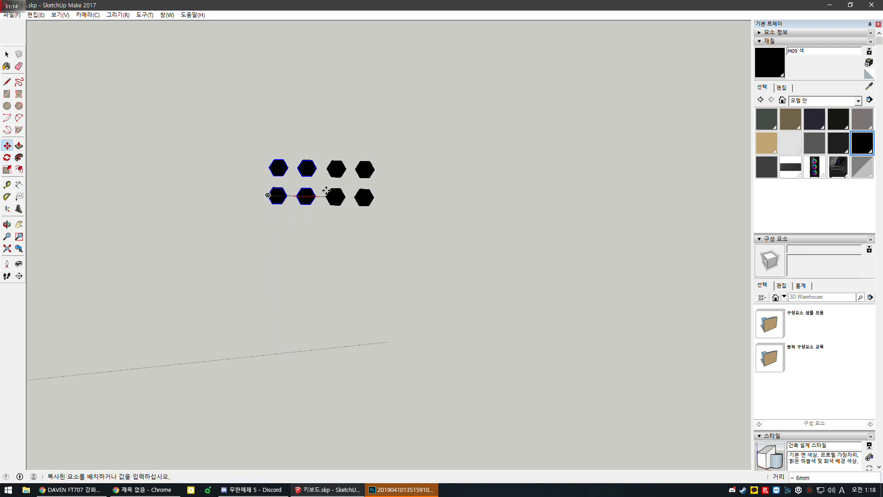
type("7")
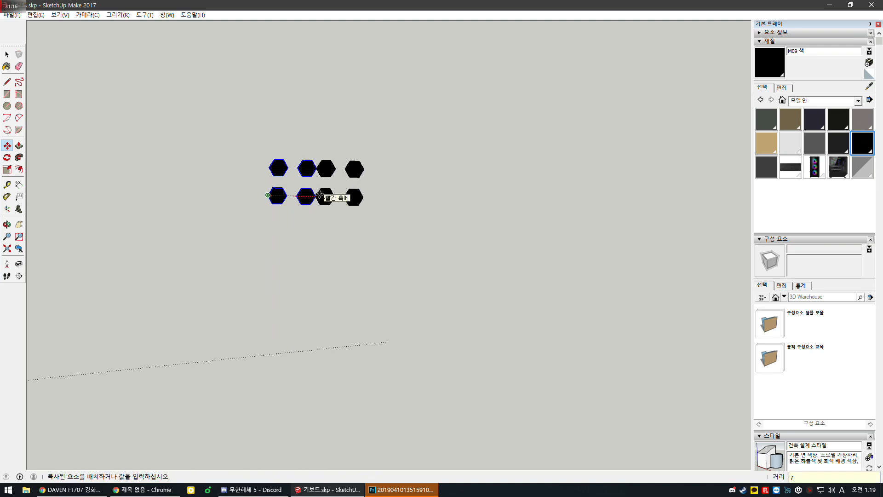
key("Return")
type("6")
key("Return")
type("x")
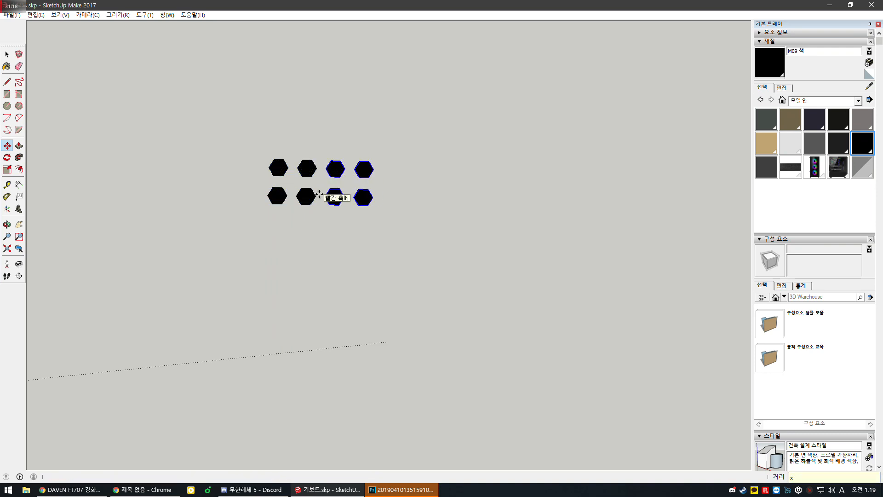
type("8")
key("Return")
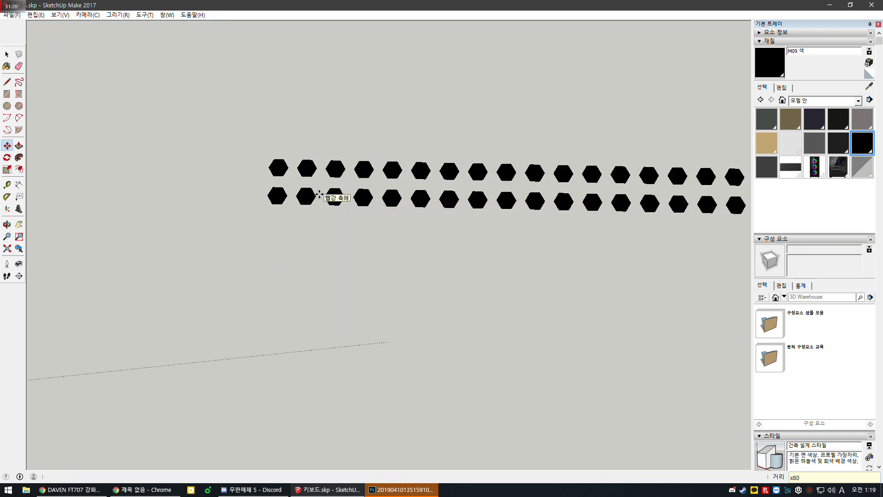
Select the entire double row of hexagons, copy it 6 mm below itself along the green axis, and multiply the copy 80 times.
scroll(309, 198, "down", 1)
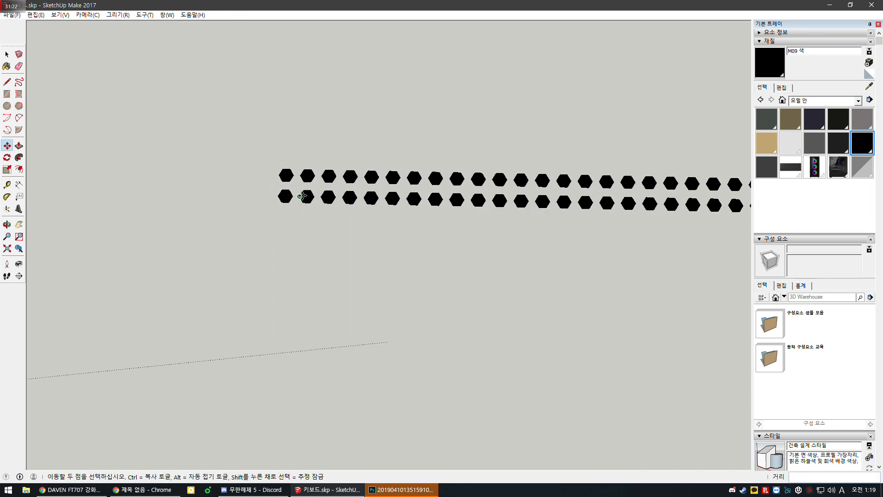
key("space")
scroll(286, 240, "down", 4)
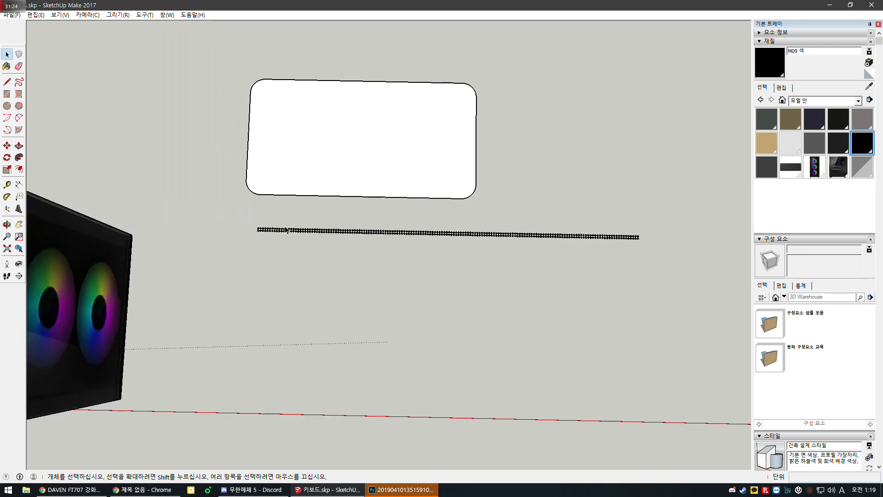
left_click_drag(205, 295, 204, 293)
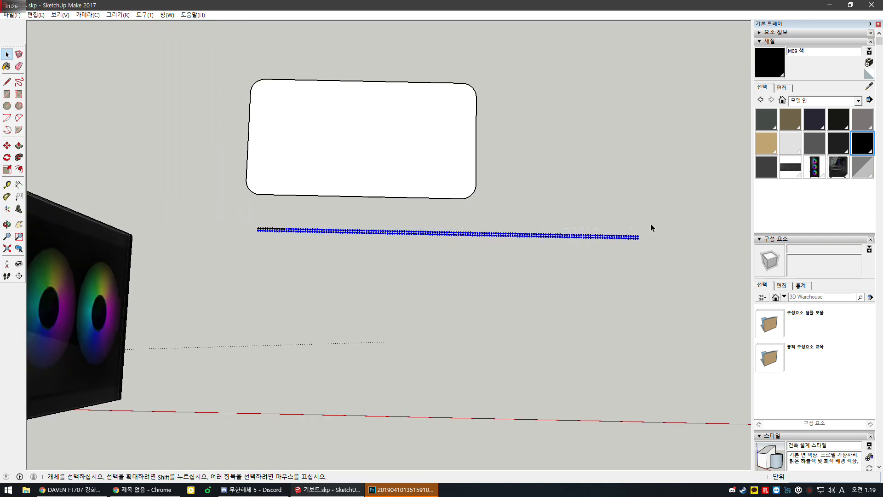
left_click_drag(654, 222, 232, 271)
left_click(7, 145)
key("ctrl")
left_click(256, 226)
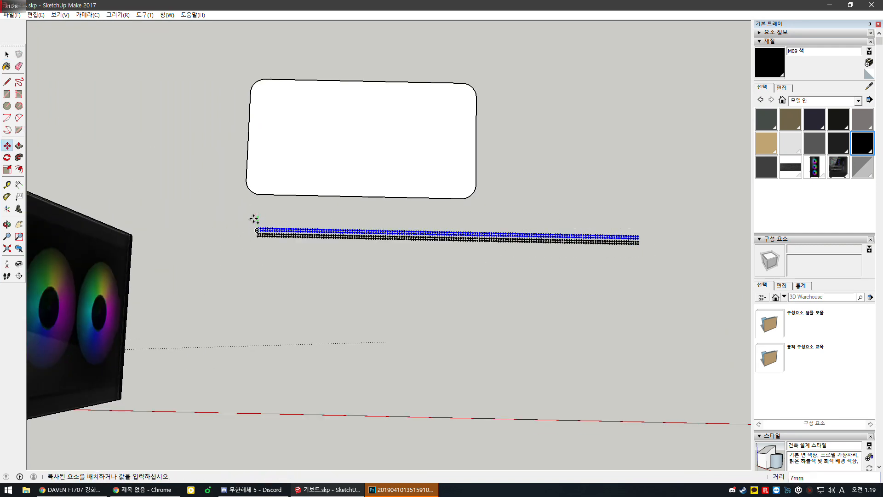
scroll(264, 219, "up", 5)
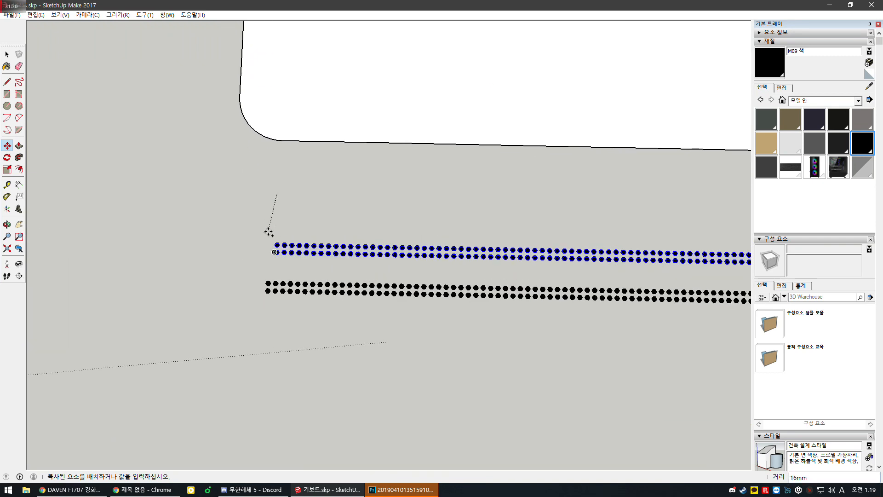
left_click(278, 201)
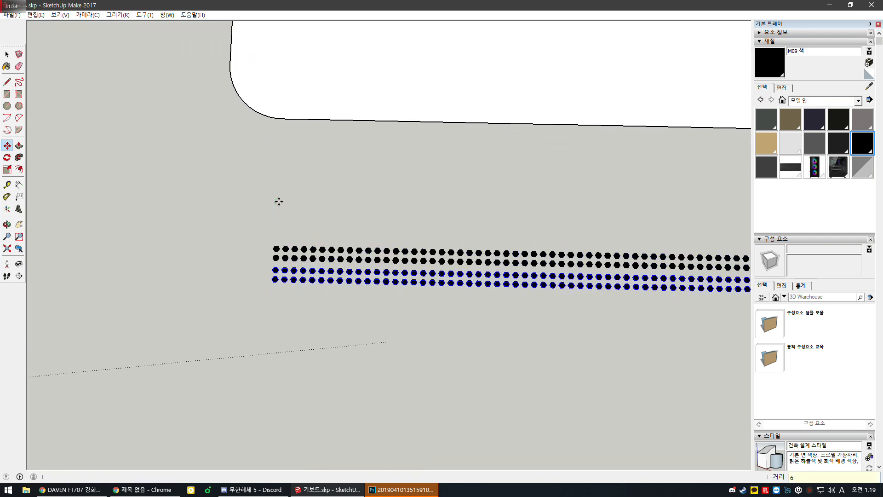
type("6")
key("Return")
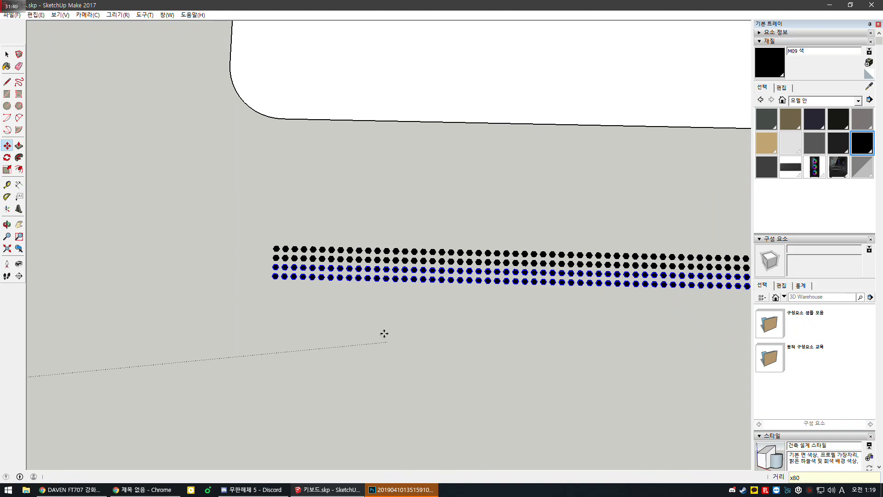
Switch to the Photoshop window.
key("alt+Tab")
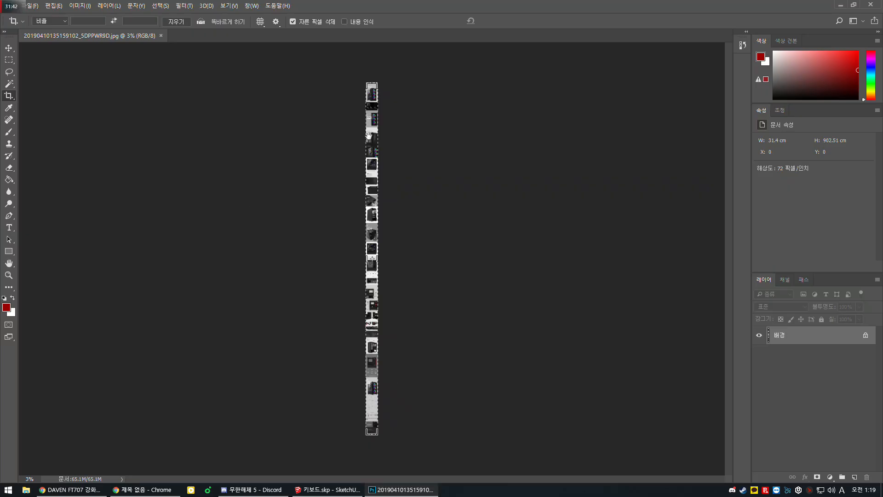
left_click(32, 6)
left_click(34, 14)
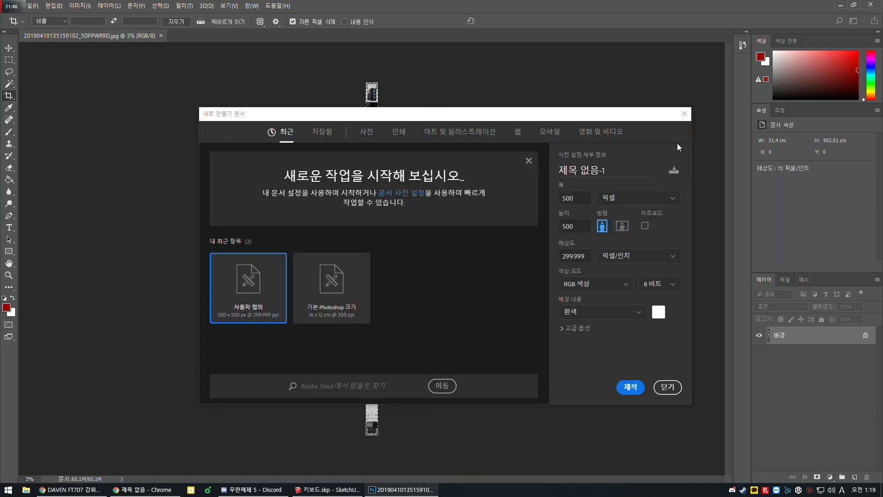
left_click(684, 114)
left_click(32, 6)
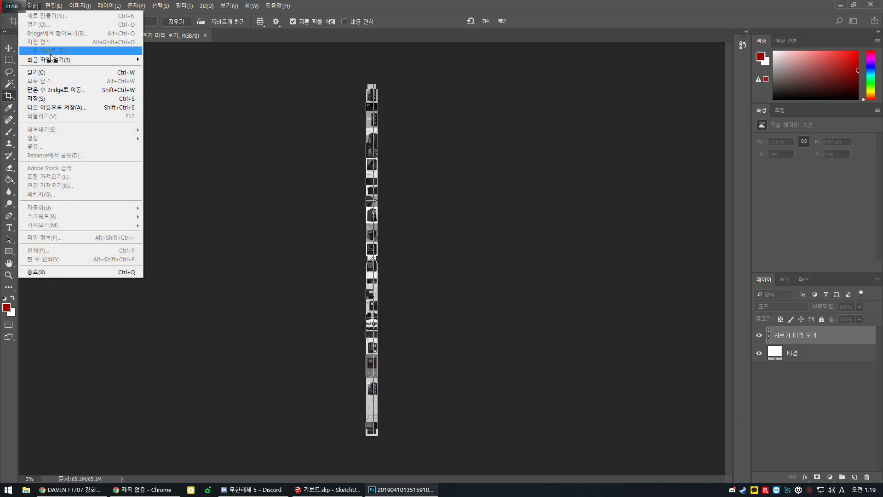
key("Escape")
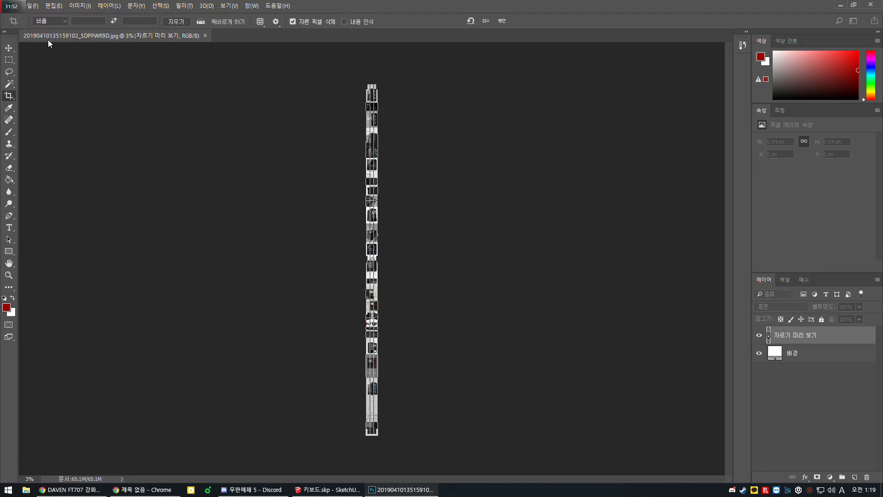
left_click(36, 8)
left_click(256, 132)
left_click(9, 48)
left_click(448, 187)
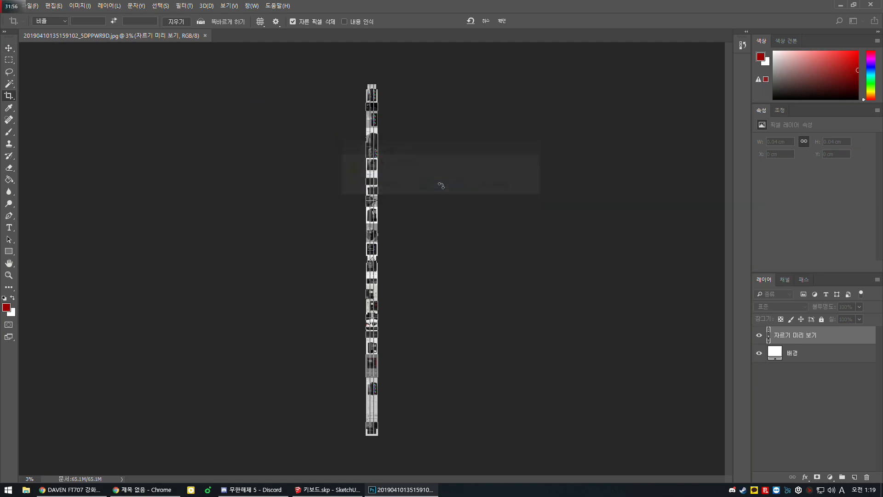
key("Return")
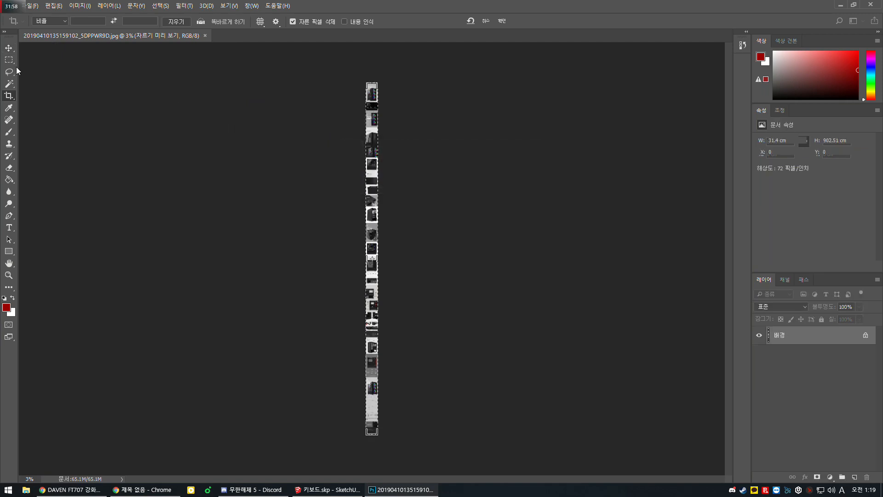
Open the image 1.png from the desktop folder in Photoshop.
left_click(30, 6)
left_click(48, 25)
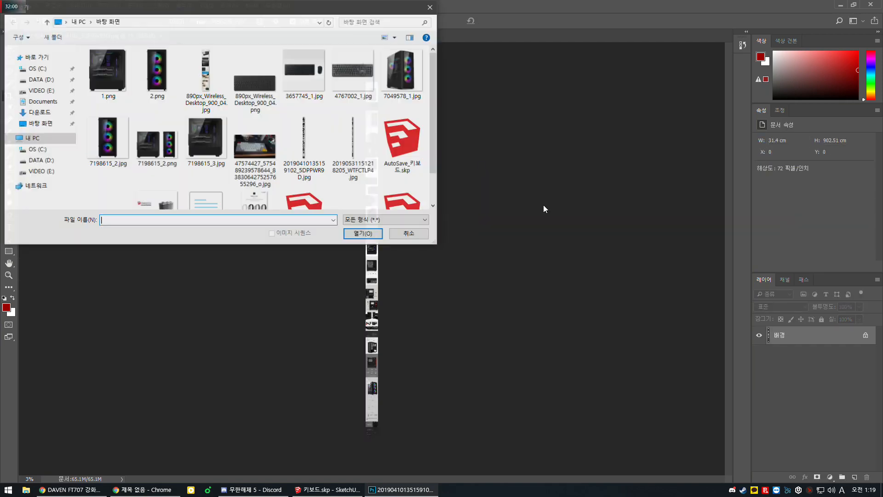
left_click(300, 147)
left_click(215, 137)
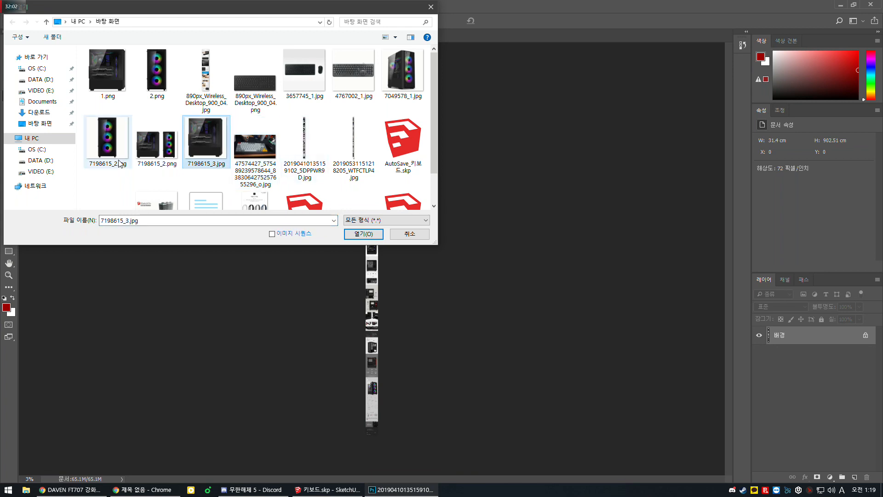
left_click(245, 82)
left_click(162, 135)
left_click(217, 139)
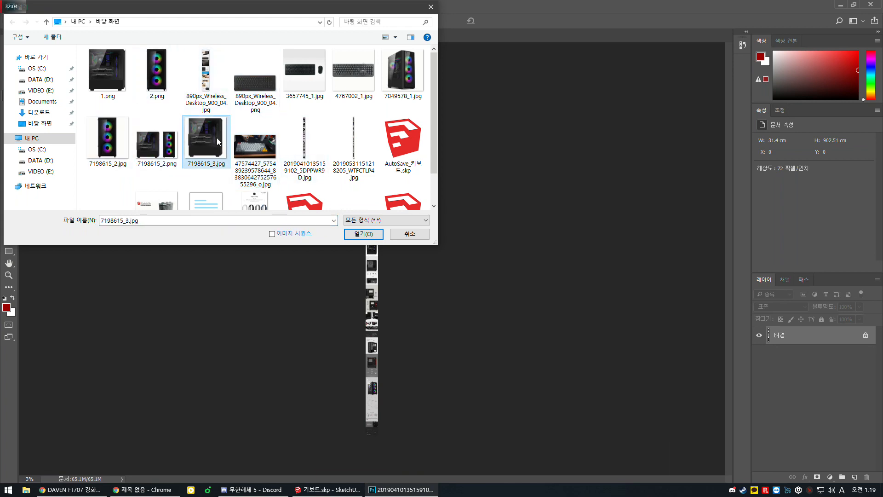
left_click(161, 149)
left_click(424, 85)
left_click(126, 141)
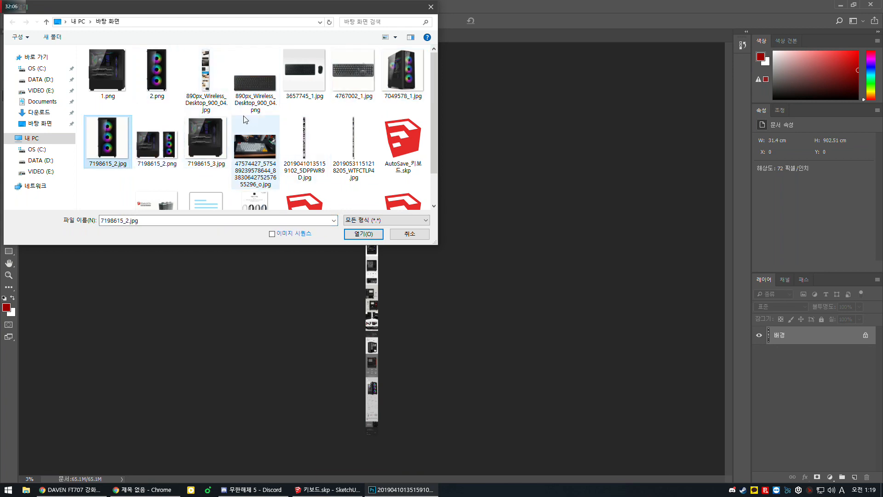
left_click(161, 84)
left_click(112, 78)
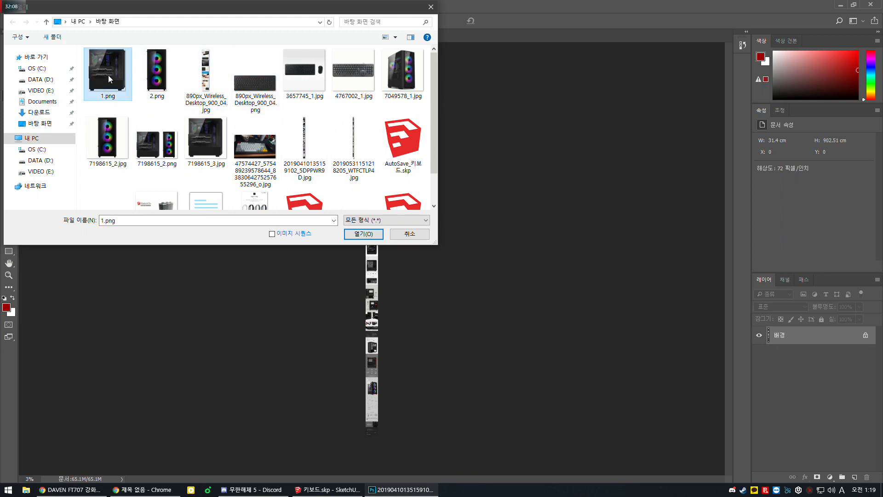
double_click(108, 75)
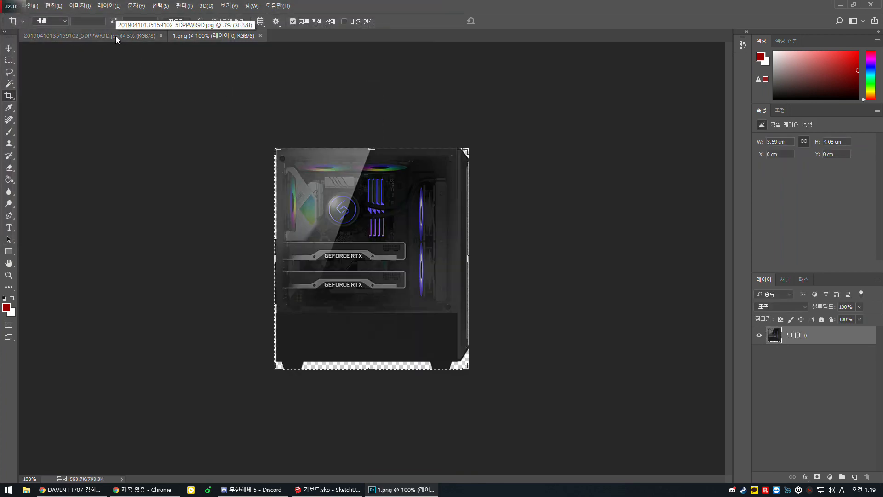
Set the canvas height of 1.png to 882 pixels, anchored at the bottom centre so it extends upwards.
left_click(78, 6)
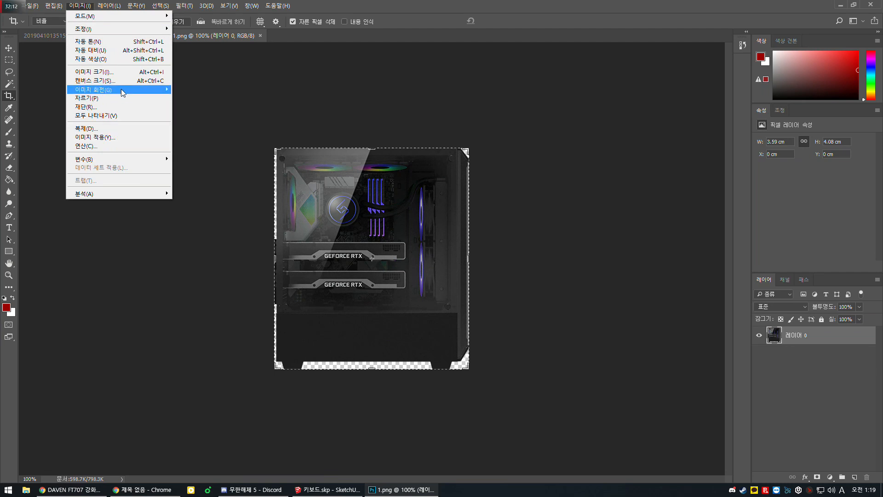
left_click(117, 80)
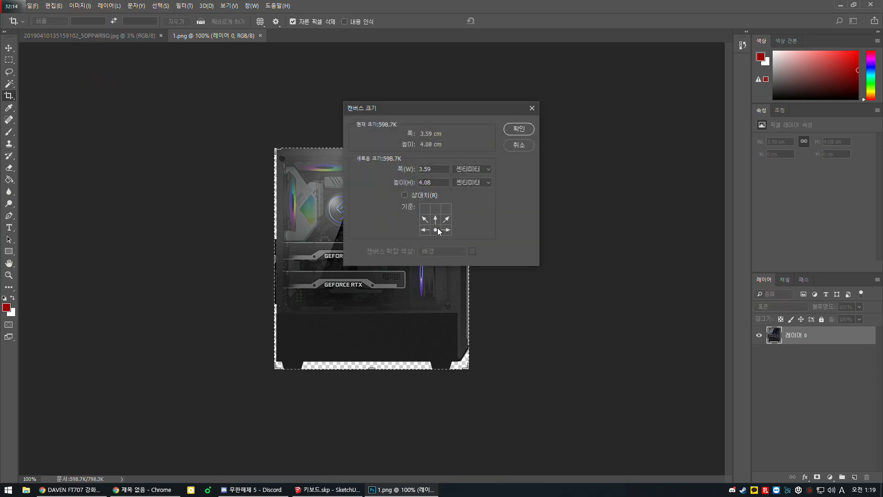
left_click(483, 171)
left_click(466, 179)
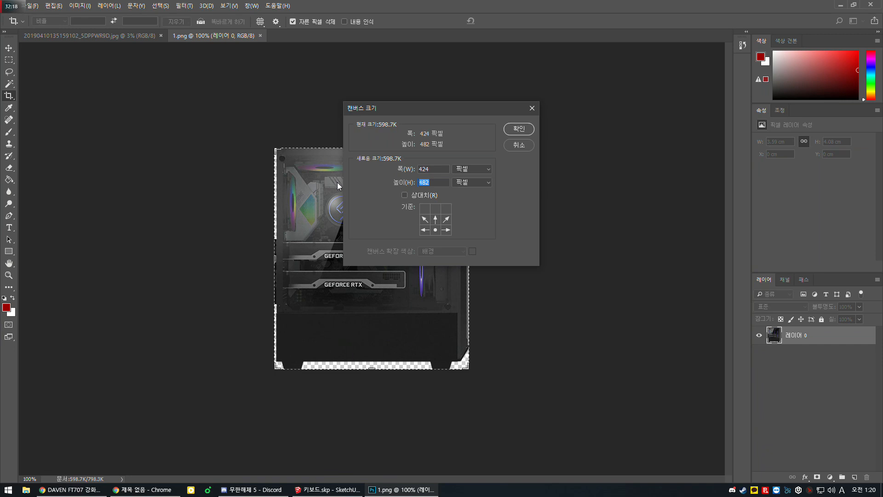
type("882")
key("Return")
In the long product JPG, marquee-select the case's top panel with the mesh and ports below the Dust Filter text.
left_click(102, 35)
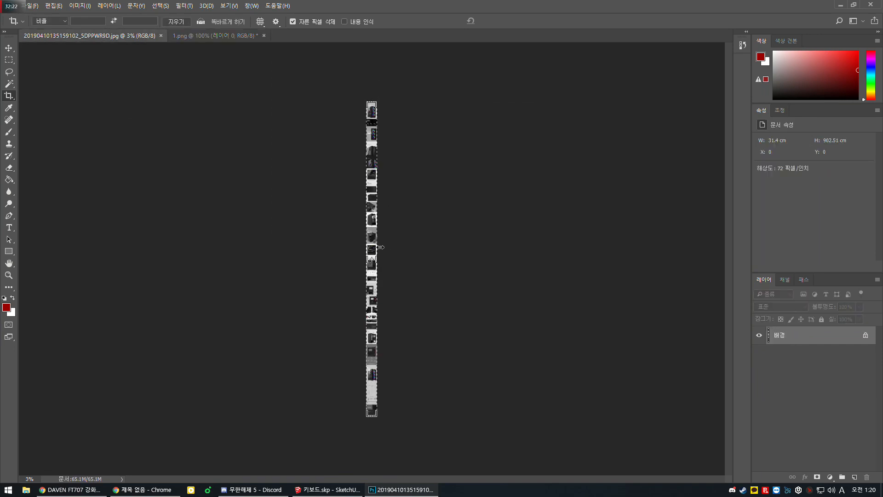
scroll(381, 247, "up", 1, "alt")
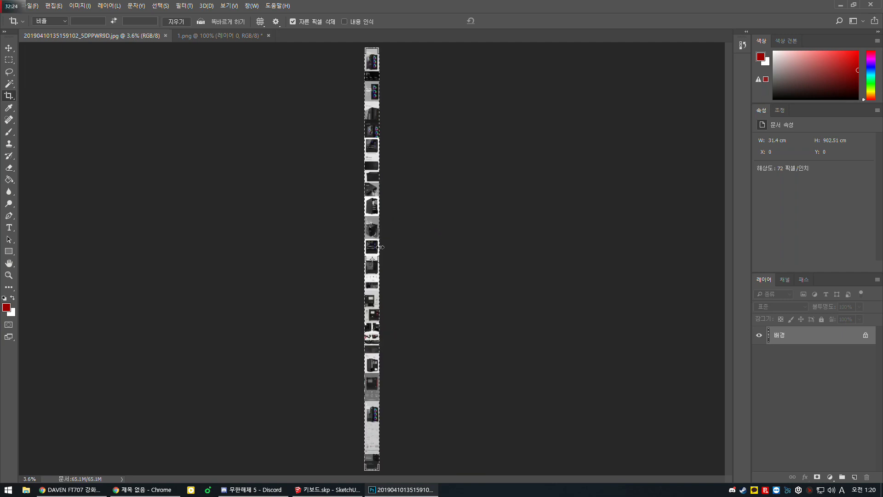
scroll(381, 247, "up", 6, "alt")
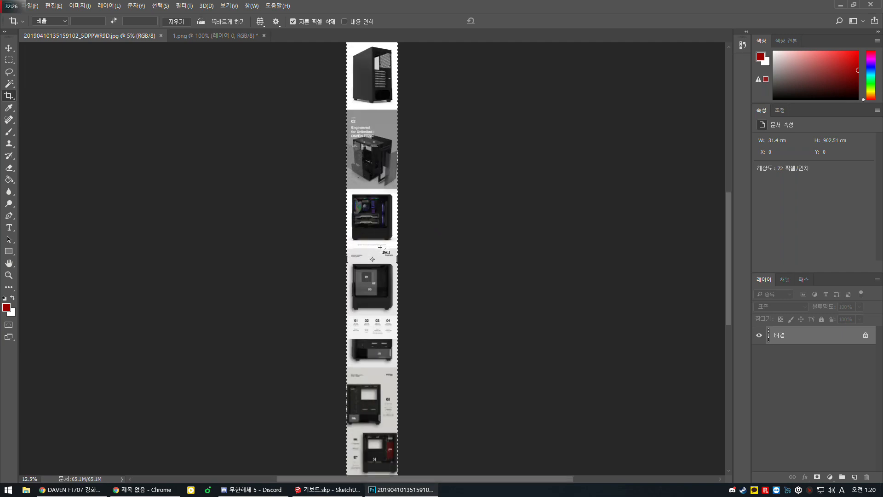
left_click_drag(380, 246, 384, 405)
left_click_drag(372, 152, 358, 337)
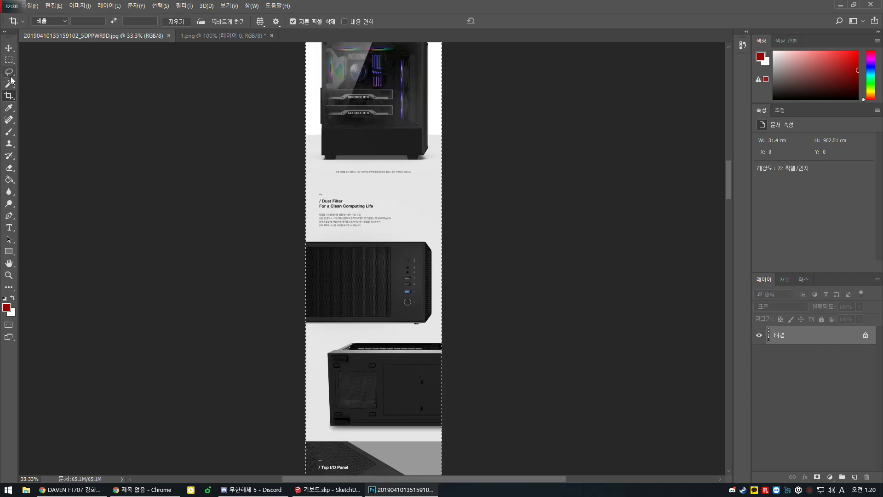
left_click(9, 60)
scroll(422, 283, "up", 1)
key("ctrl+plus")
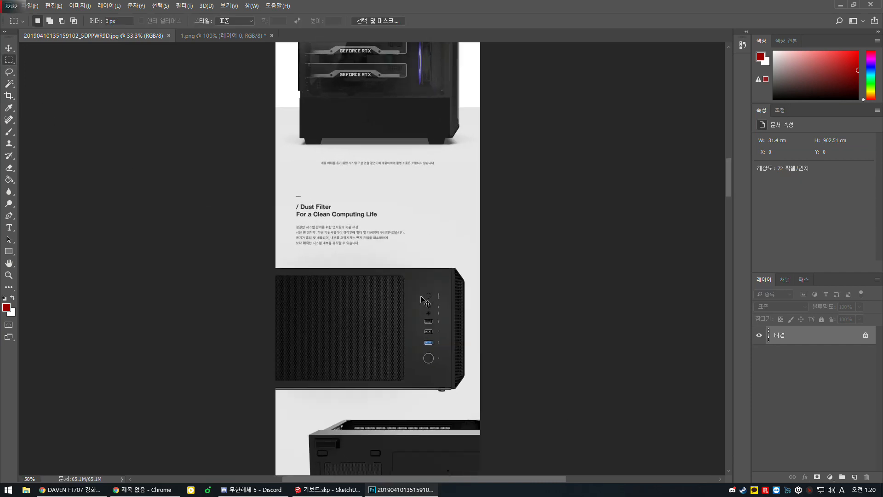
left_click_drag(501, 272, 243, 433)
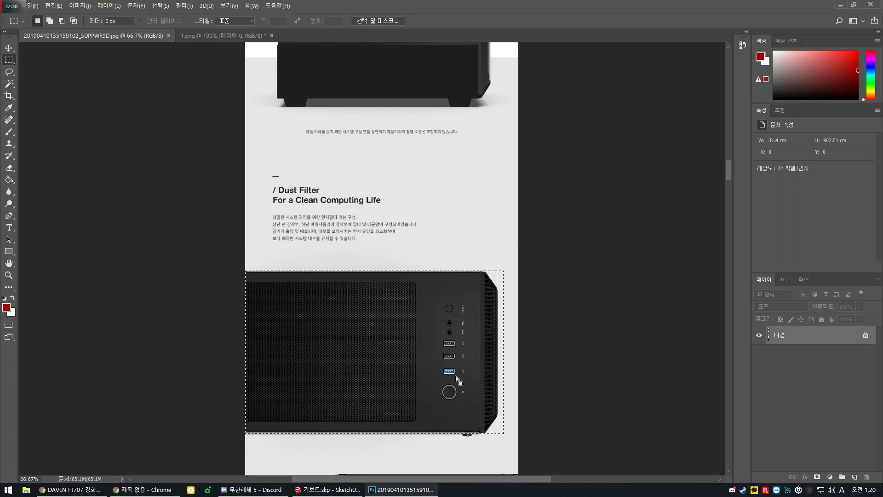
key("Down")
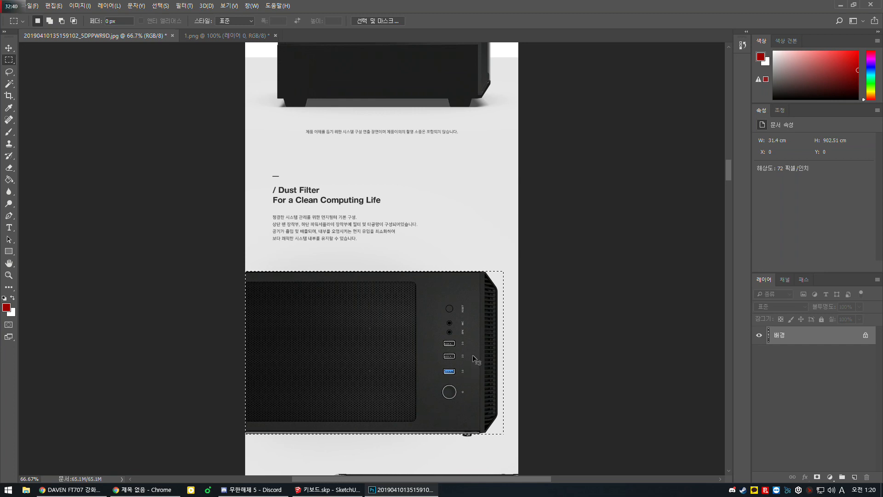
Copy the selected top panel into 1.png, scale it to about 32%, and place it directly above the case's side view, flush with the canvas's right edge.
key("ctrl+c")
left_click(225, 35)
key("ctrl+v")
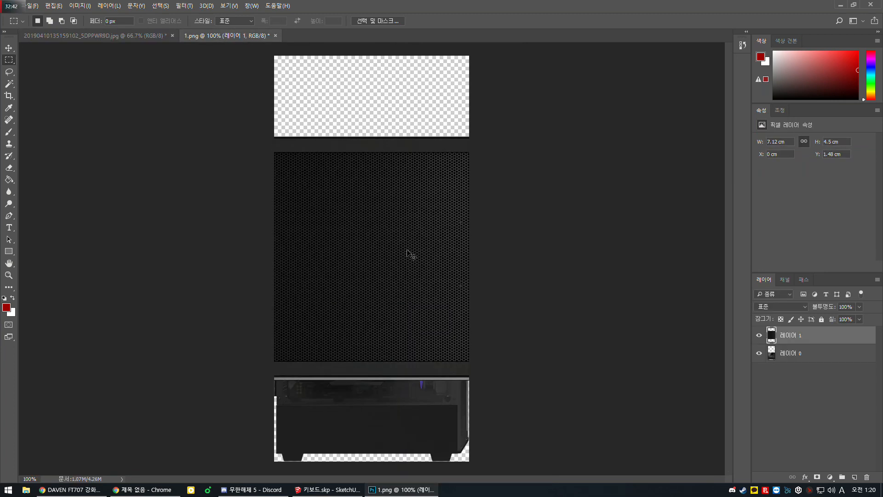
key("ctrl+t")
left_click_drag(663, 135, 400, 254)
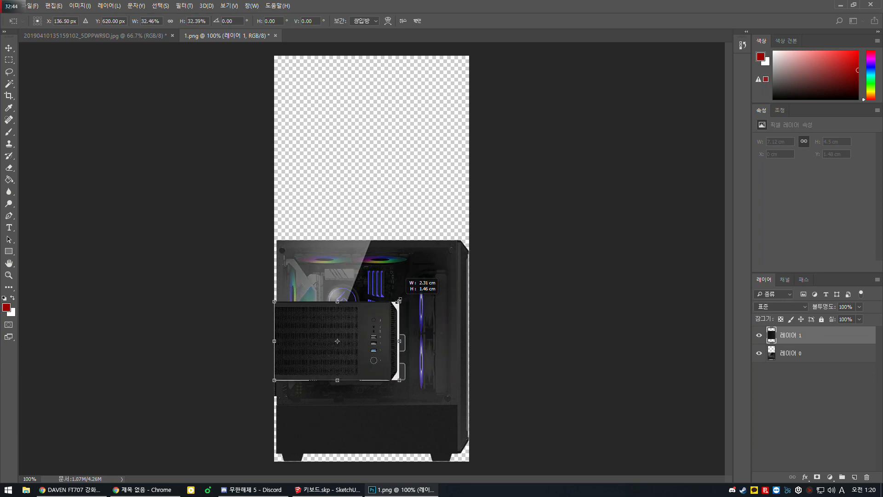
left_click_drag(297, 340, 365, 201)
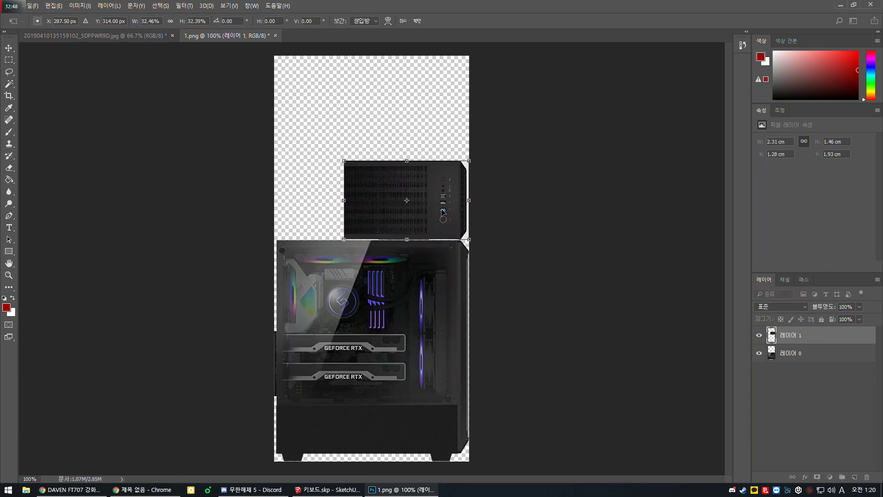
key("m")
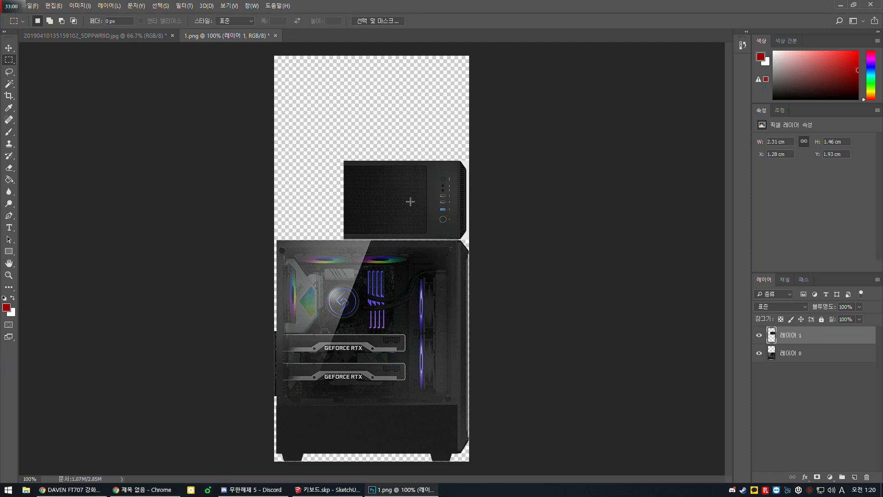
Try to stretch the top-panel layer horizontally to about 130% of its width.
key("ctrl+plus")
key("ctrl+plus")
left_click_drag(532, 189, 342, 290)
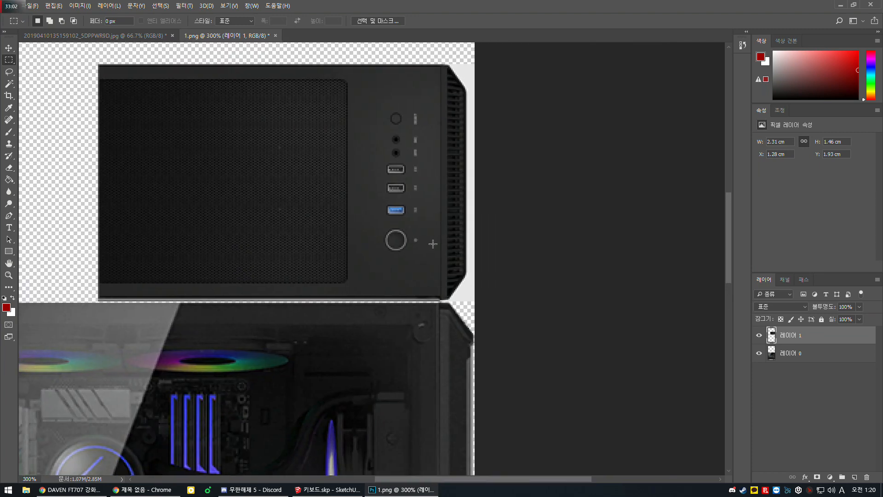
key("ctrl+t")
left_click_drag(476, 183, 481, 185)
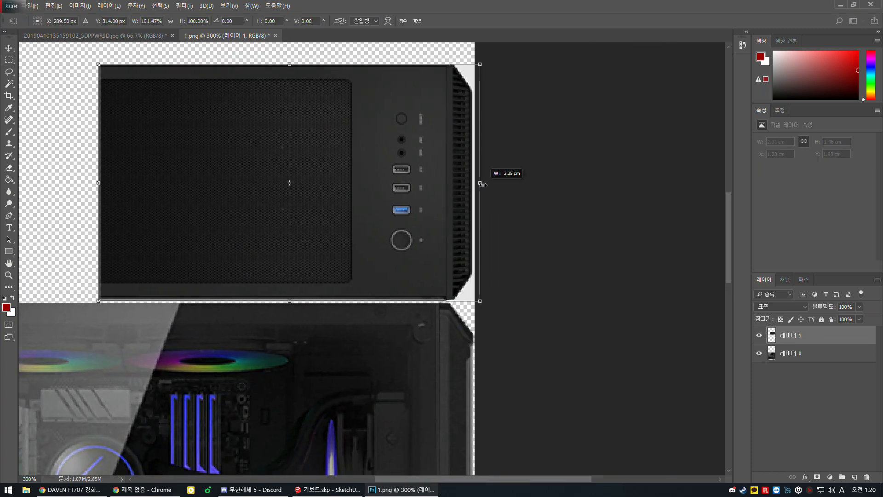
left_click_drag(170, 201, 195, 207)
left_click_drag(127, 188, 45, 192)
left_click_drag(502, 188, 505, 187)
key("space")
left_click_drag(378, 211, 505, 229)
left_click_drag(171, 208, 150, 209)
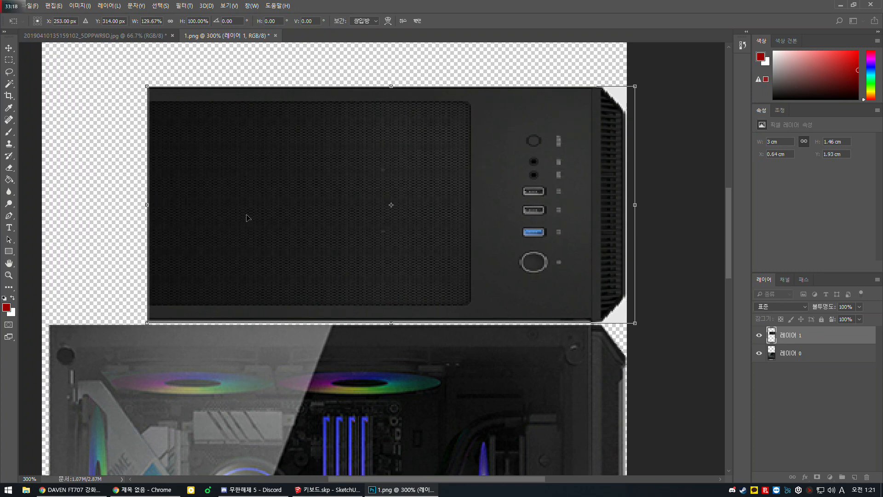
key("Return")
key("m")
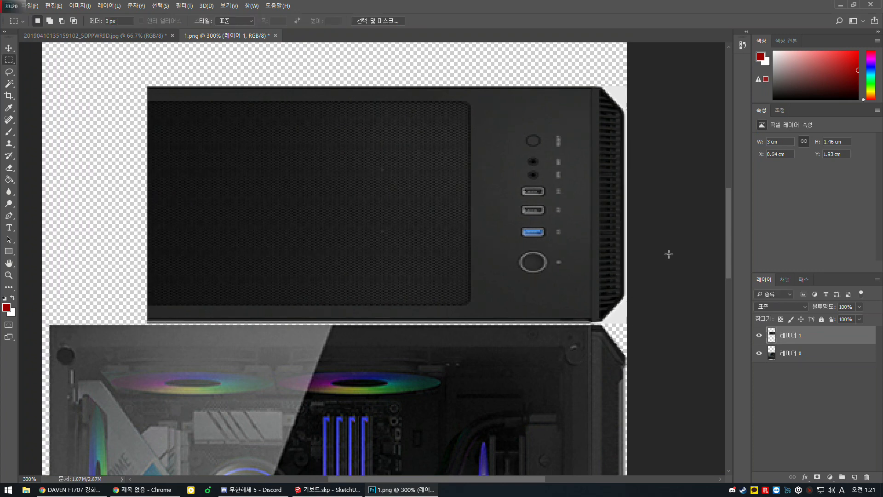
left_click_drag(628, 262, 599, 311)
key("ctrl+z")
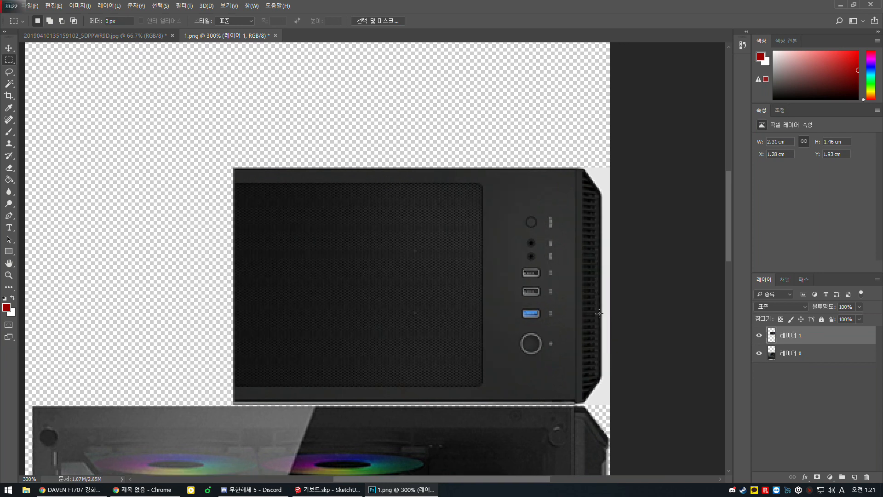
key("ctrl+t")
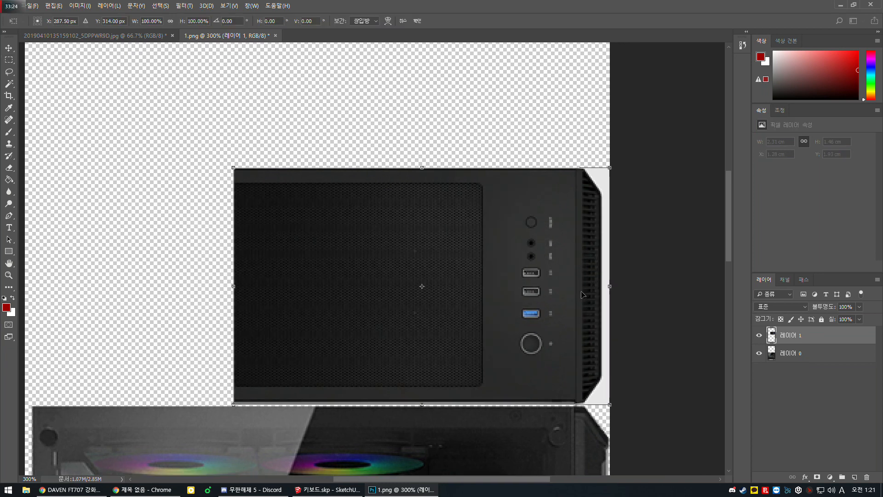
key("Right")
key("Left")
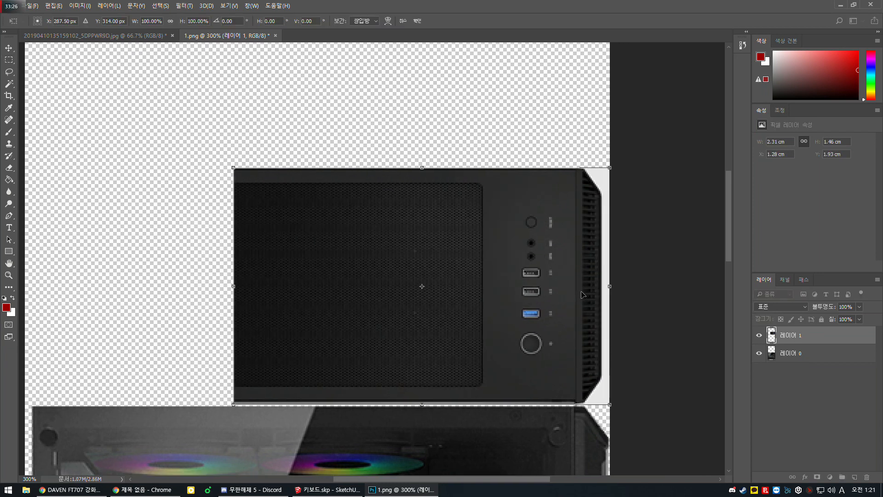
key("Return")
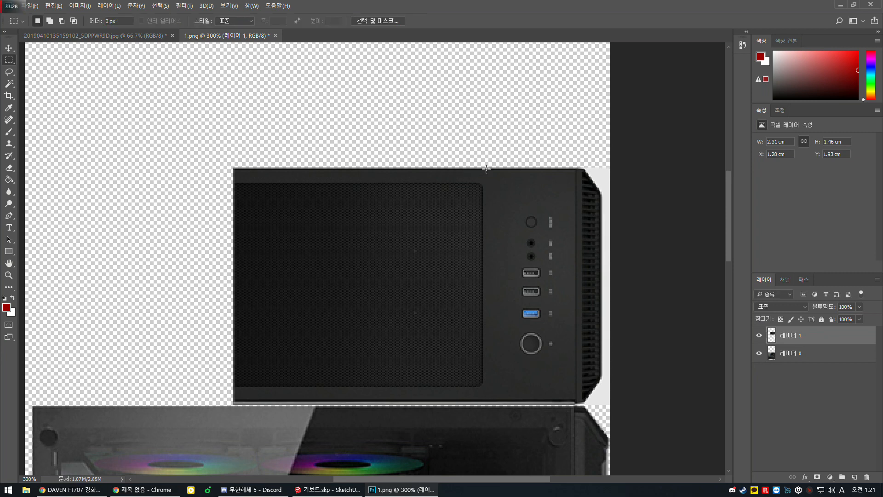
Marquee-select the top panel's mesh half and duplicate it onto a new layer.
left_click_drag(496, 169, 232, 406)
left_click_drag(236, 404, 235, 404)
key("ctrl+c")
key("ctrl+v")
key("ctrl+t")
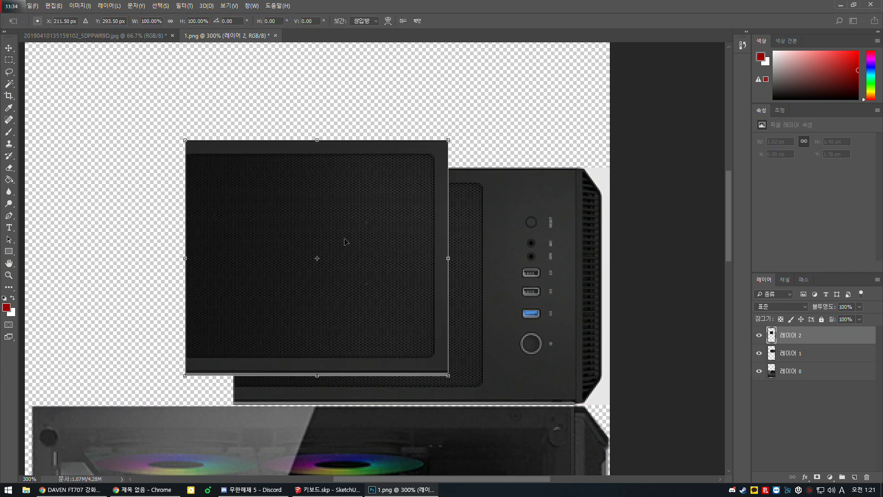
Flip the duplicated mesh half horizontally and align it over the original so the panel spans the case's full length.
right_click(346, 241)
left_click(375, 373)
left_click_drag(407, 266, 192, 290)
key("space")
left_click_drag(267, 277, 440, 226)
left_click_drag(329, 212, 382, 212)
key("Right")
key("Right")
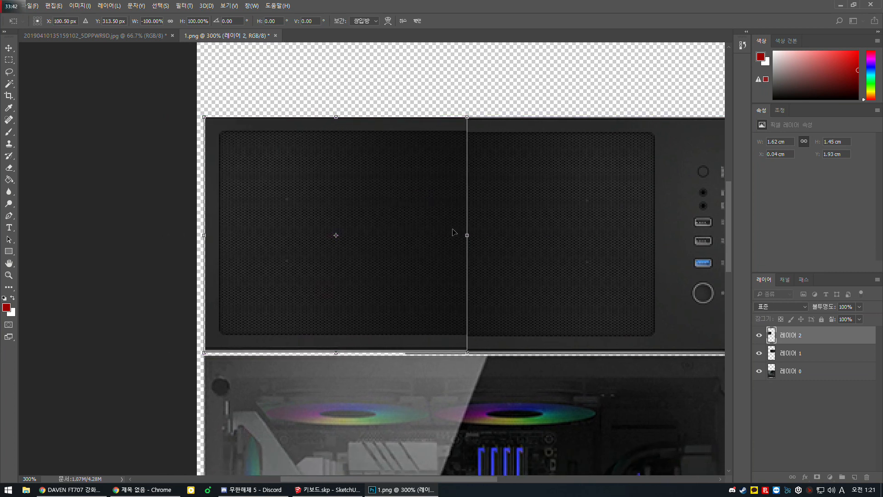
key("Return")
key("m")
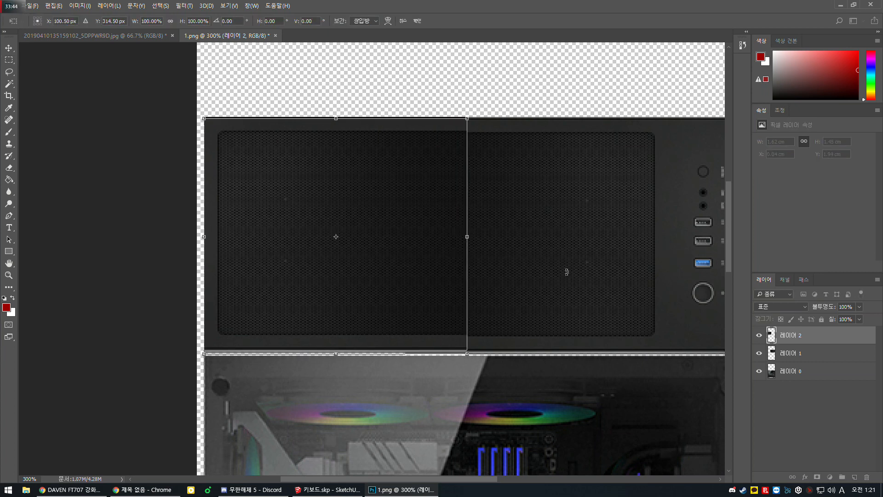
key("ctrl+Down")
Blend the seam between the two mesh halves using the Clone Stamp at 50% opacity.
key("b")
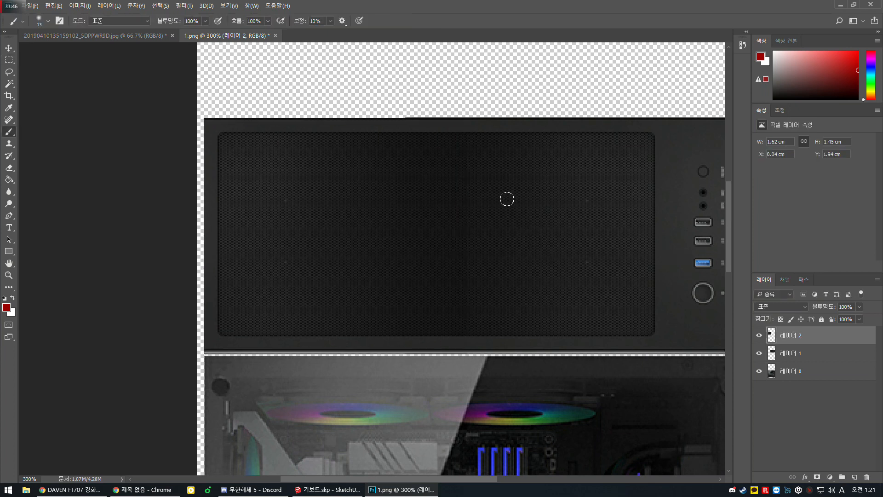
left_click(8, 143)
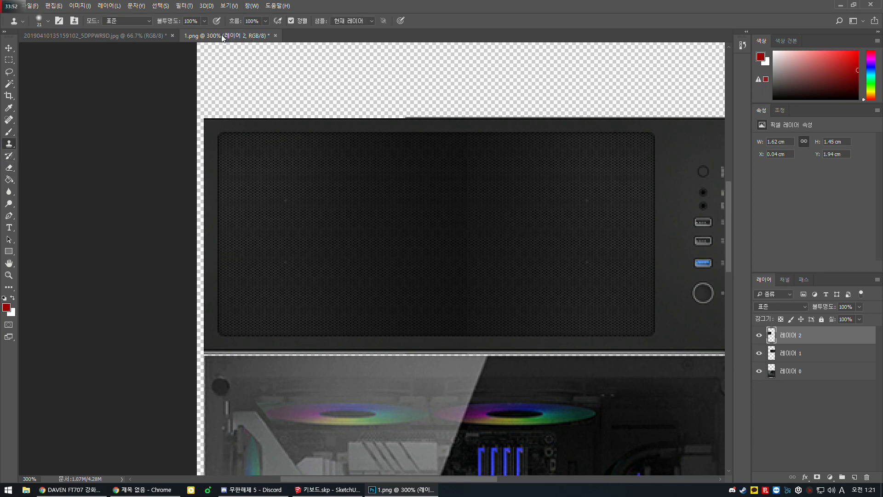
left_click(205, 21)
left_click(205, 22)
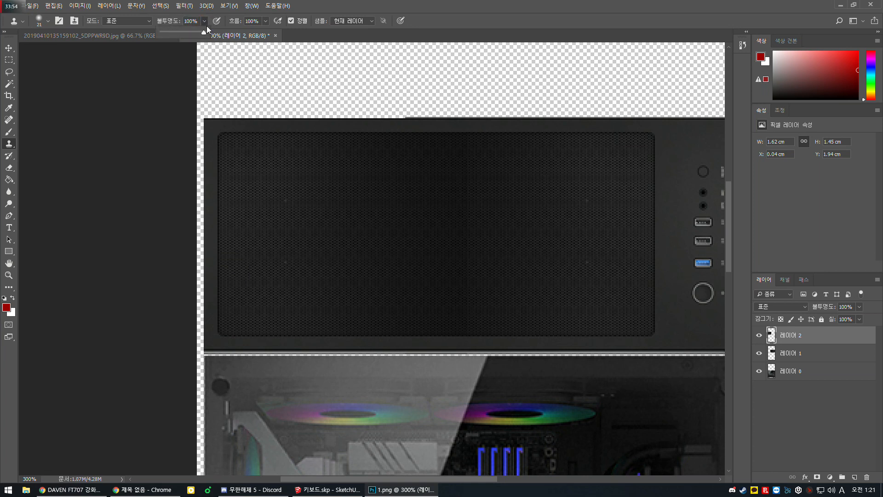
left_click(488, 215, "alt")
mouse_move(474, 217)
left_mouse_down()
mouse_move(479, 248)
mouse_move(462, 312)
mouse_move(459, 274)
left_mouse_up()
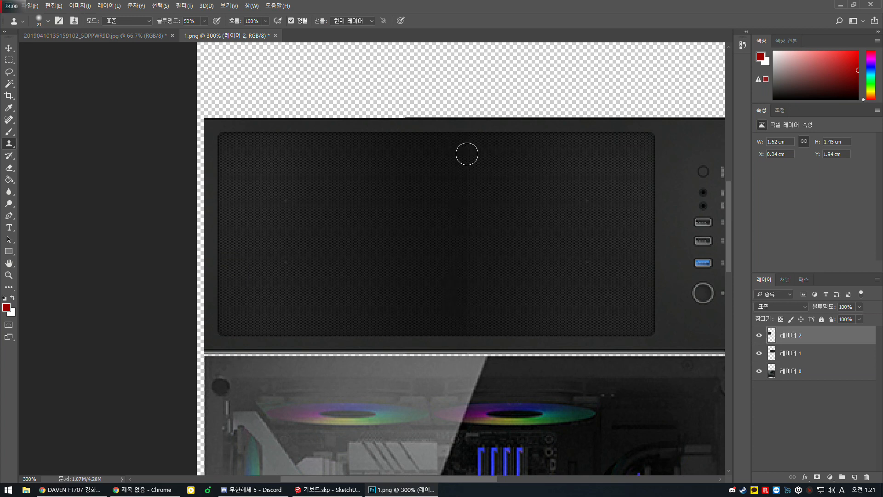
Merge the mirrored mesh layer into the panel layer and delete the light background beside the panel's vented end.
left_click_drag(355, 161, 145, 158)
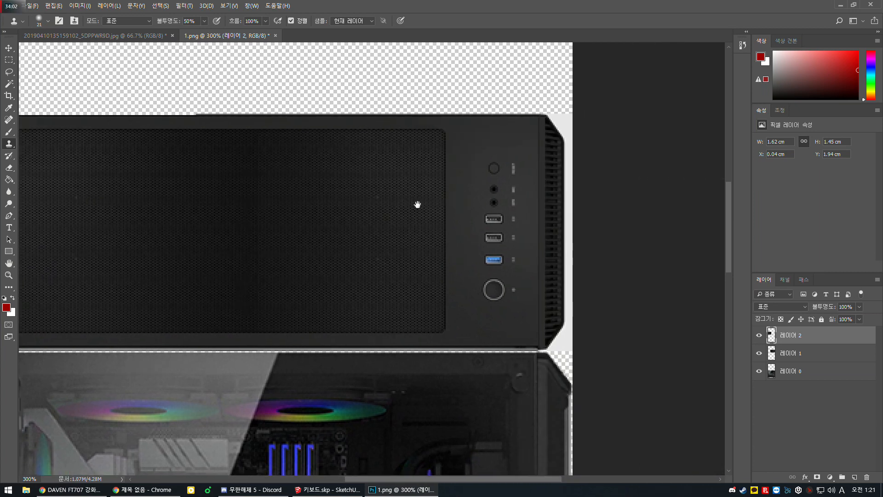
left_click_drag(418, 205, 428, 203)
key("w")
left_click(578, 299)
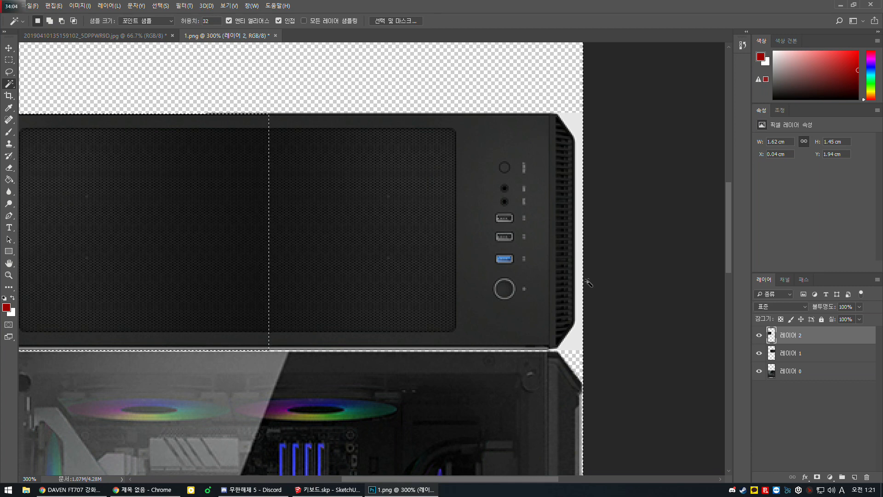
key("ctrl+e")
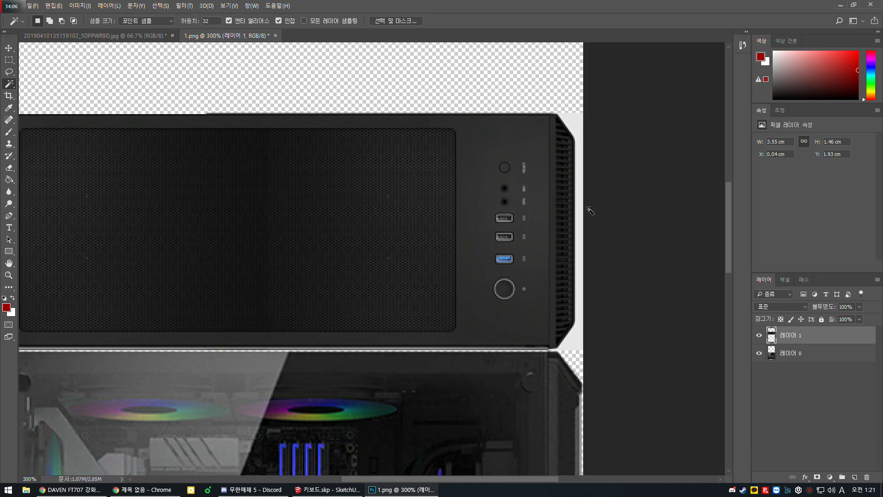
left_click(579, 211)
key("Delete")
key("ctrl+d")
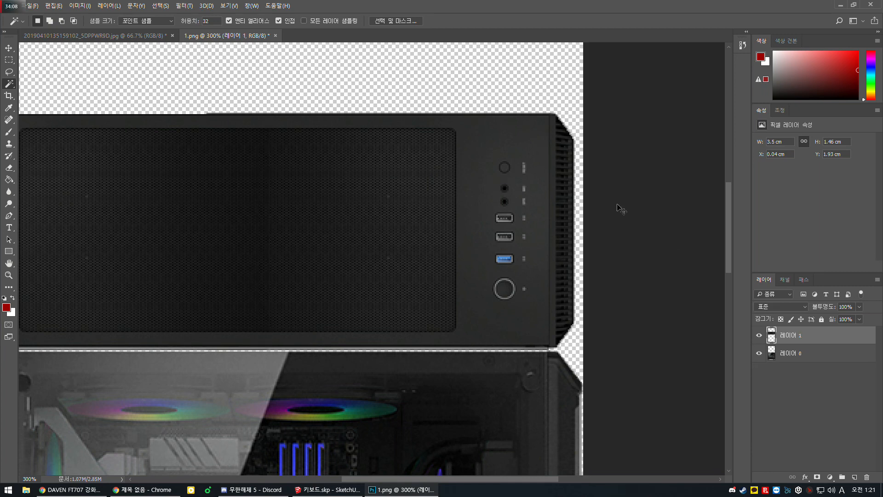
Create a new 413 × 172 px document at 300 pixels/inch and paste the copied top panel into it.
left_click_drag(508, 224, 458, 246)
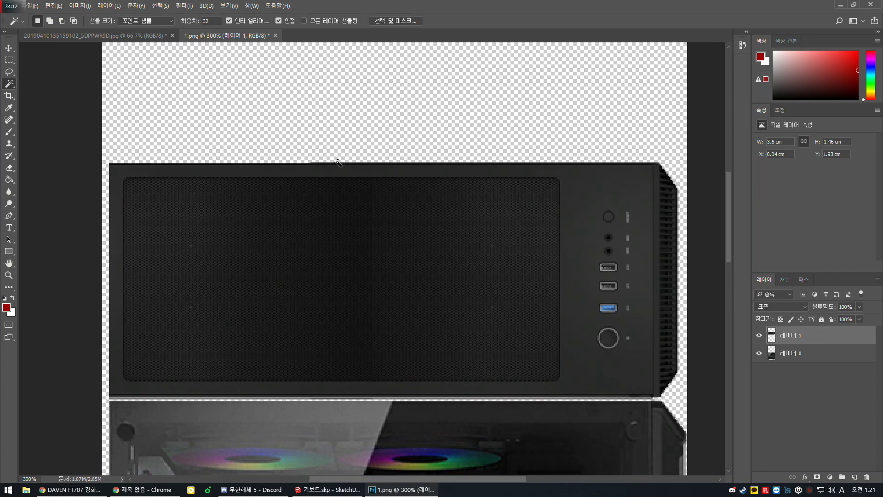
key("g")
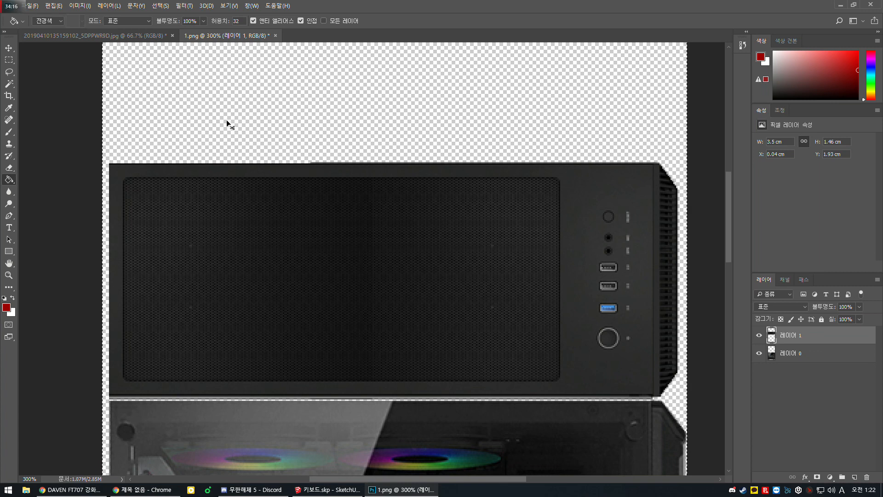
left_click(36, 6)
left_click(42, 15)
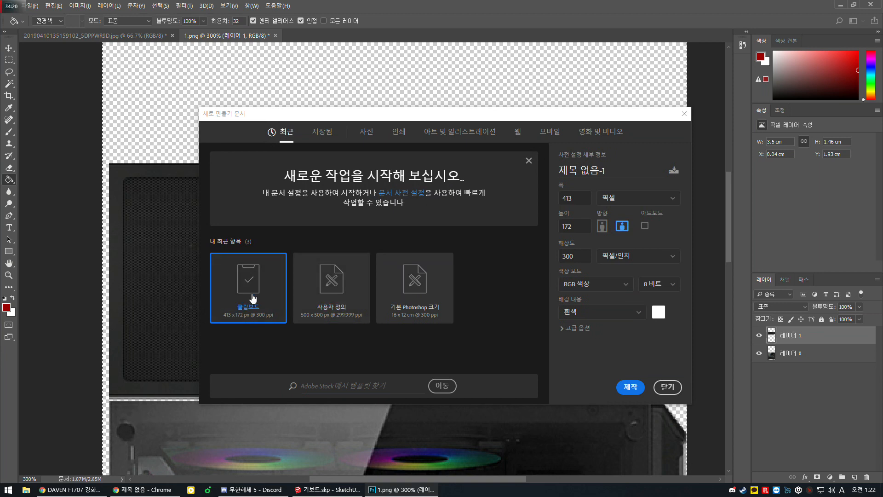
left_click(642, 390)
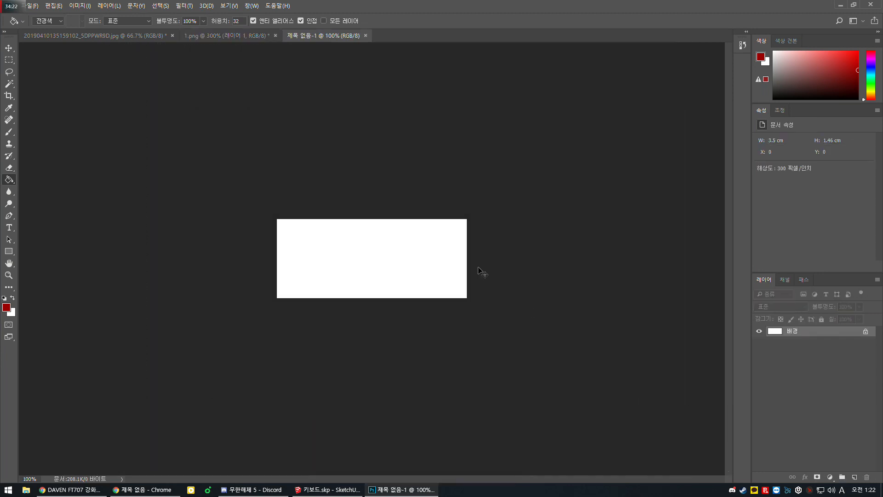
key("ctrl+v")
Save the top panel document to the desktop as a PNG file.
key("ctrl+s")
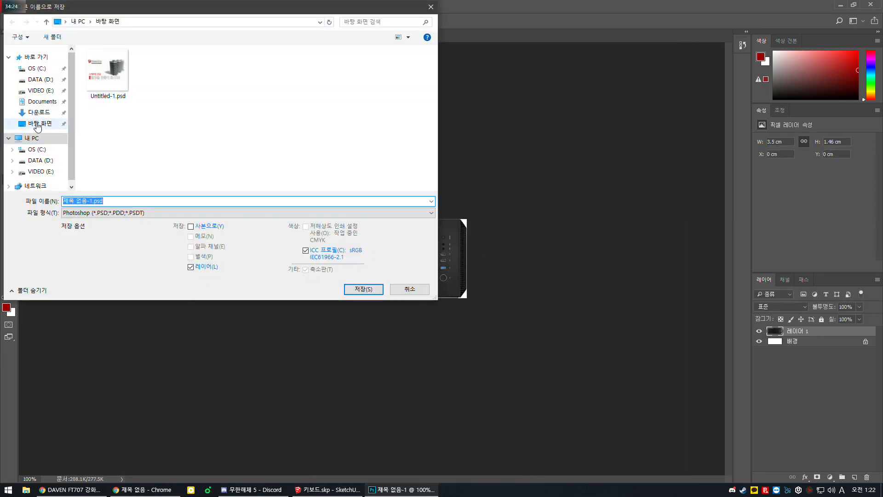
left_click(164, 212)
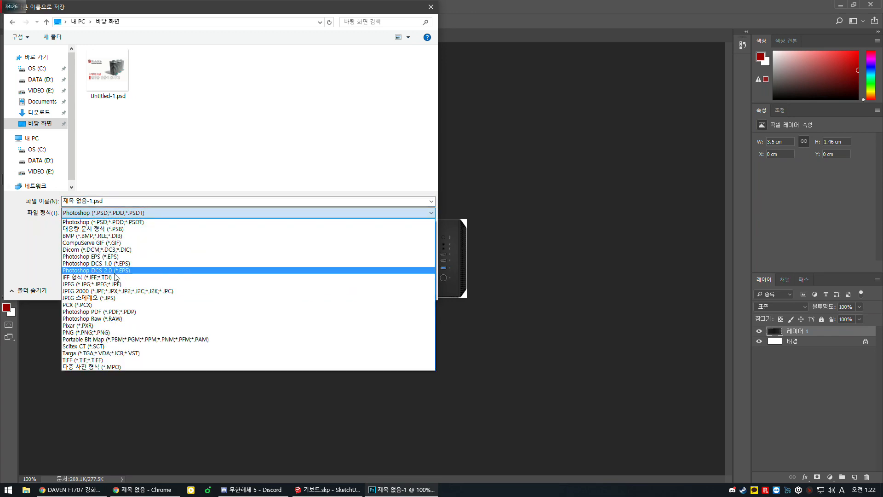
left_click(118, 332)
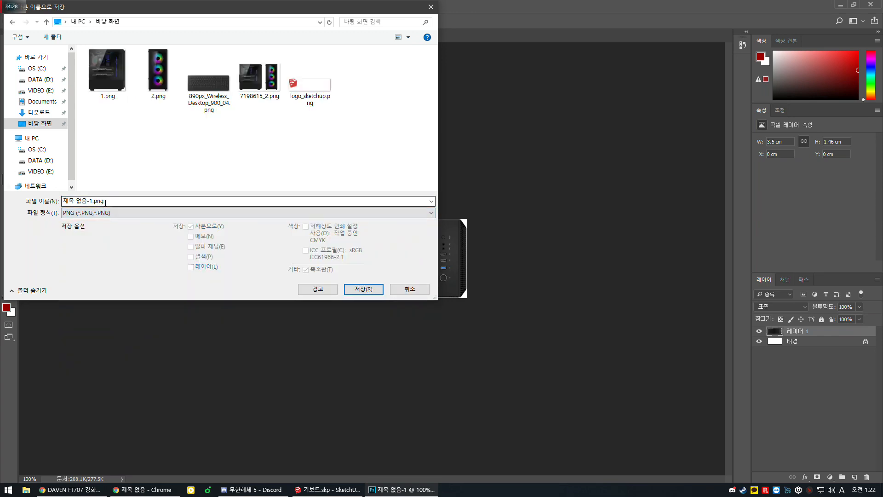
key("Return")
key("Return")
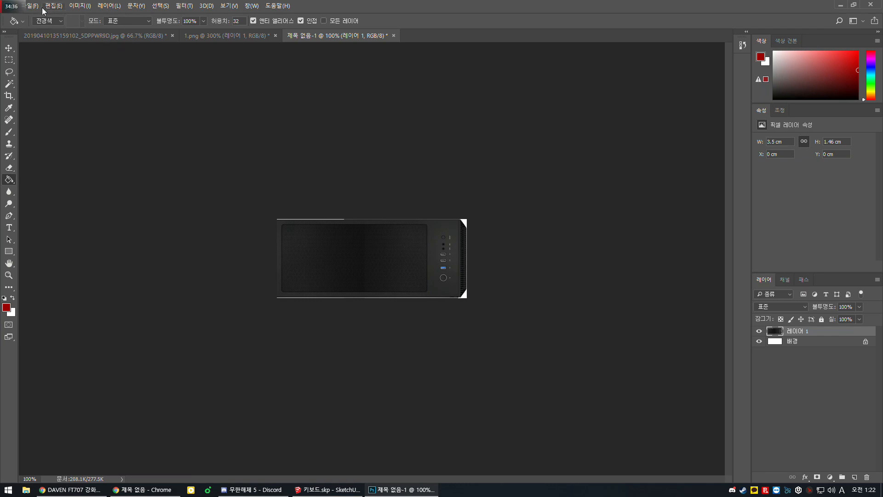
Widen the 1.png canvas to 800 pixels, anchored at the right so the empty space is added to the left of the artwork.
left_click(74, 37)
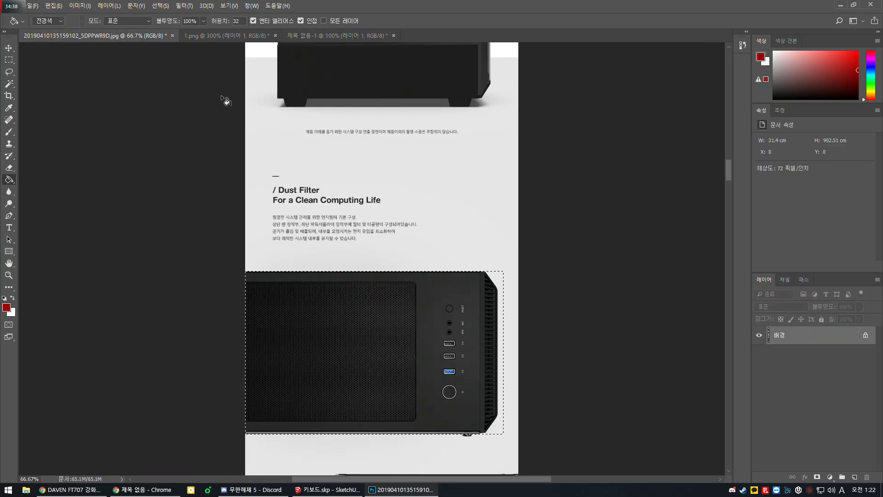
left_click(222, 37)
scroll(328, 183, "down", 5)
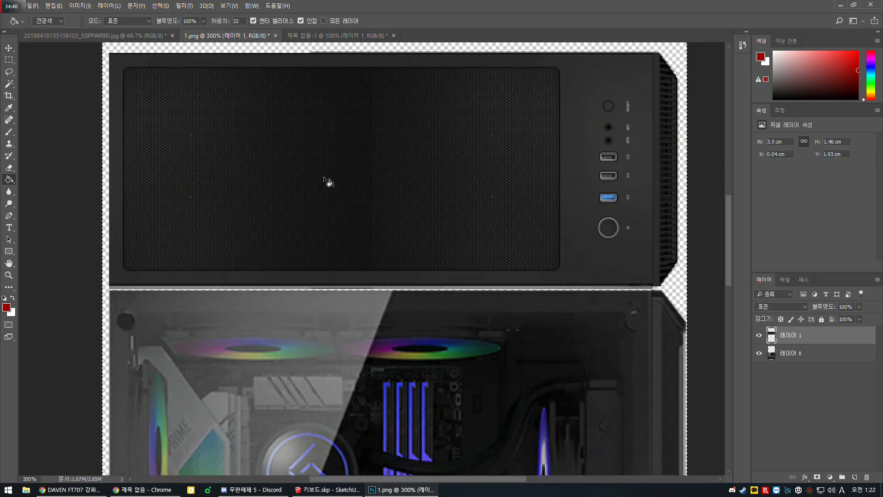
key("ctrl+minus")
key("ctrl+minus")
key("ctrl+minus")
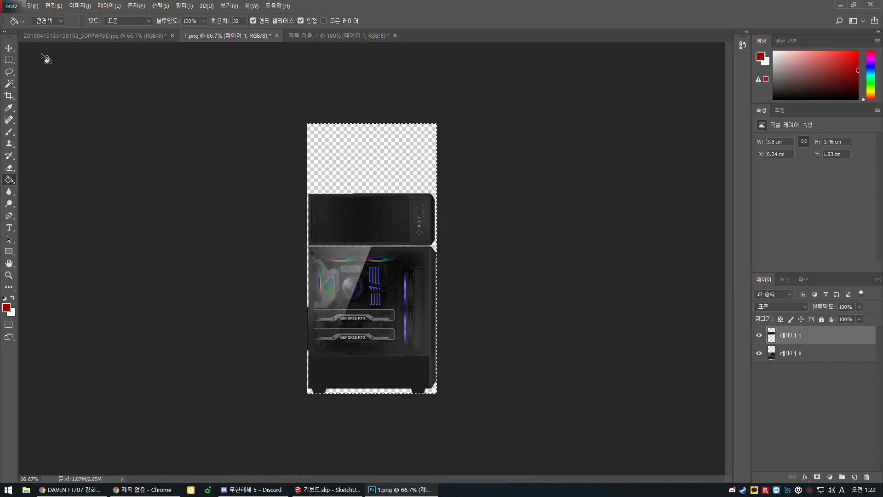
left_click(75, 6)
left_click(94, 81)
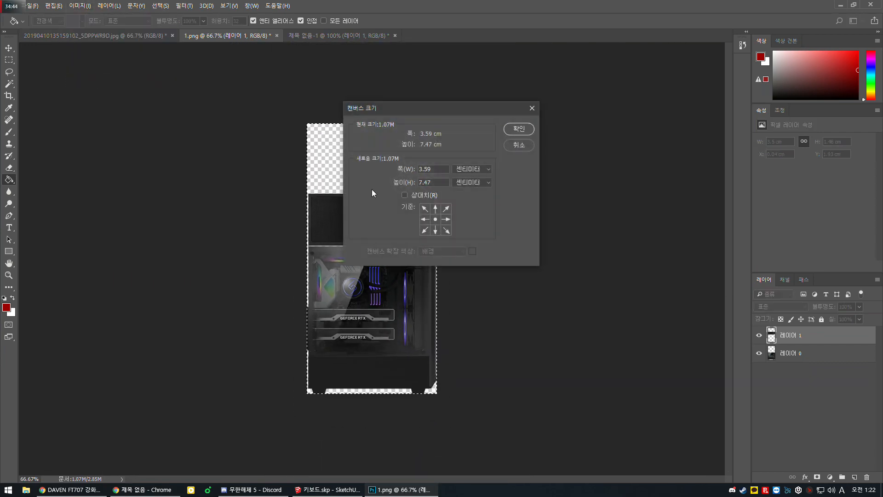
left_click(445, 221)
left_click(470, 171)
left_click(470, 178)
left_click(470, 179)
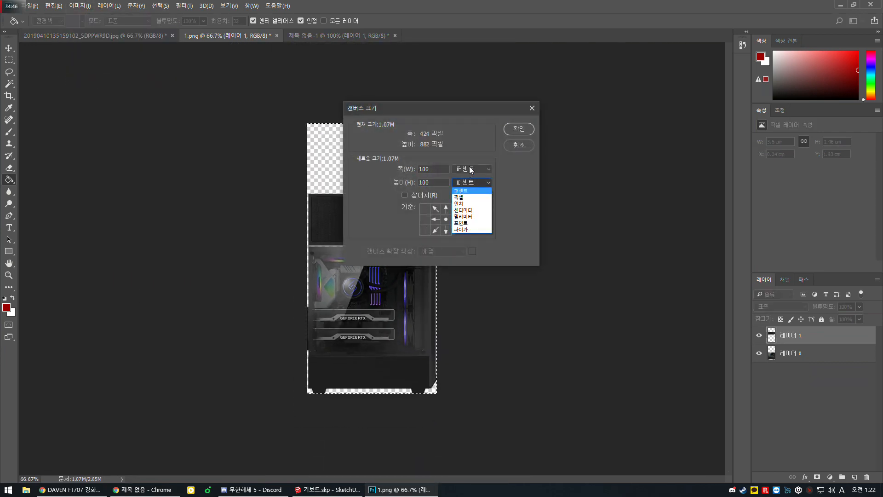
left_click(469, 167)
left_click(470, 179)
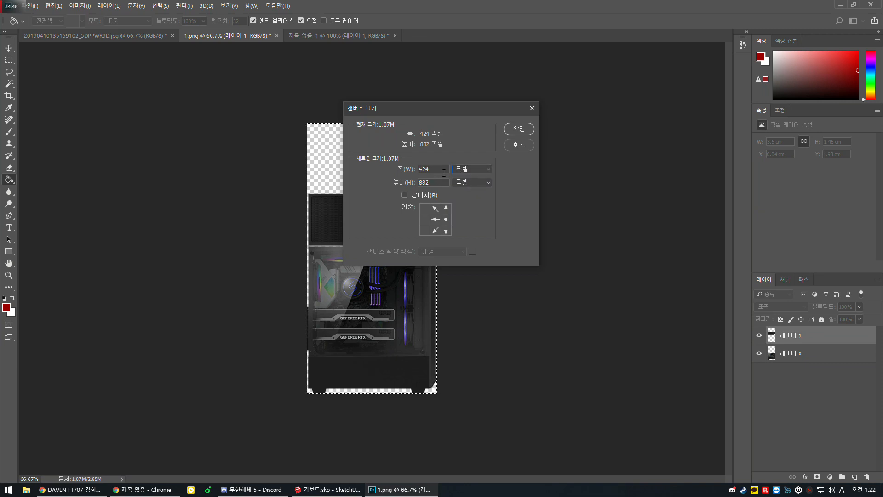
type("800")
key("Return")
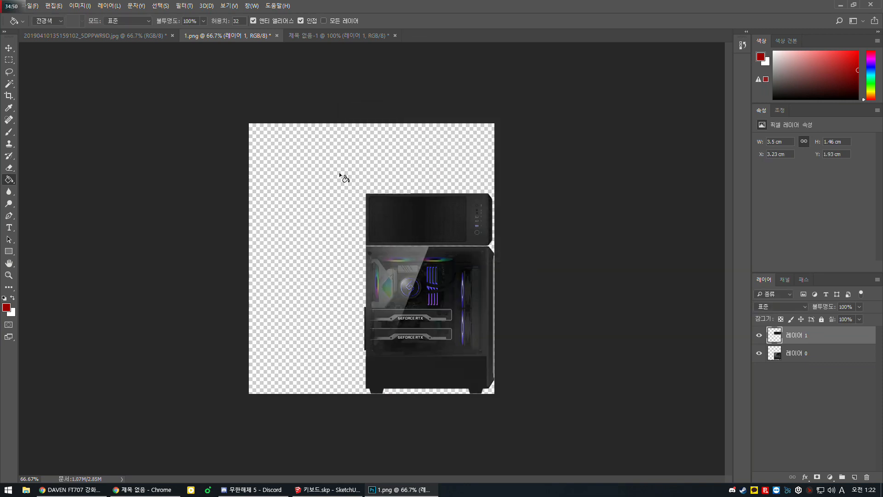
Find the angled rear view of the case in the product page image and examine its rear panel up close.
left_click(107, 37)
scroll(305, 202, "down", 3)
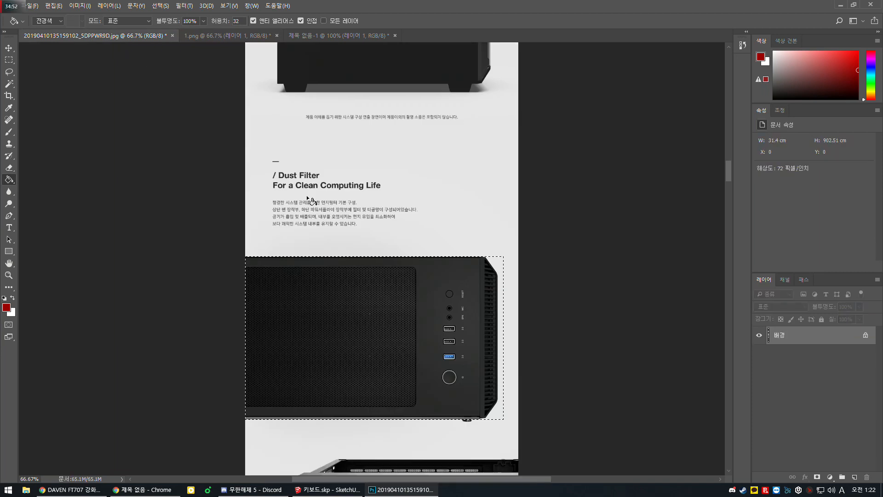
scroll(305, 202, "down", 8)
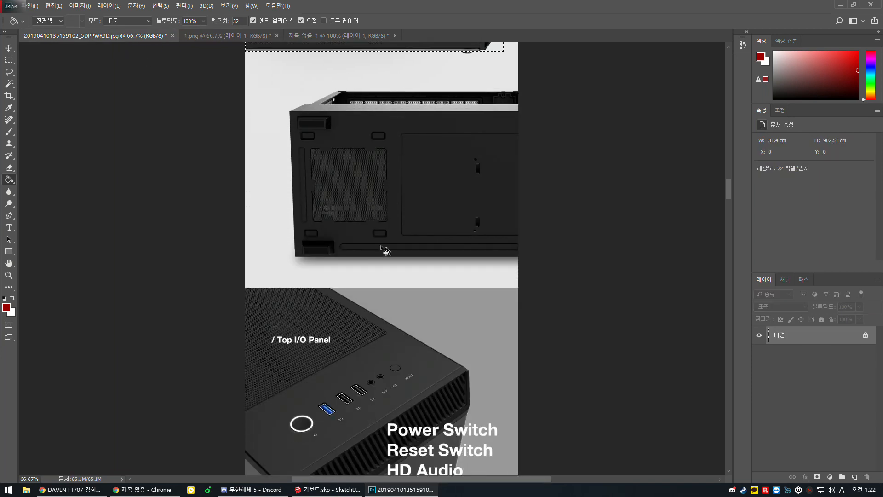
scroll(386, 253, "down", 6)
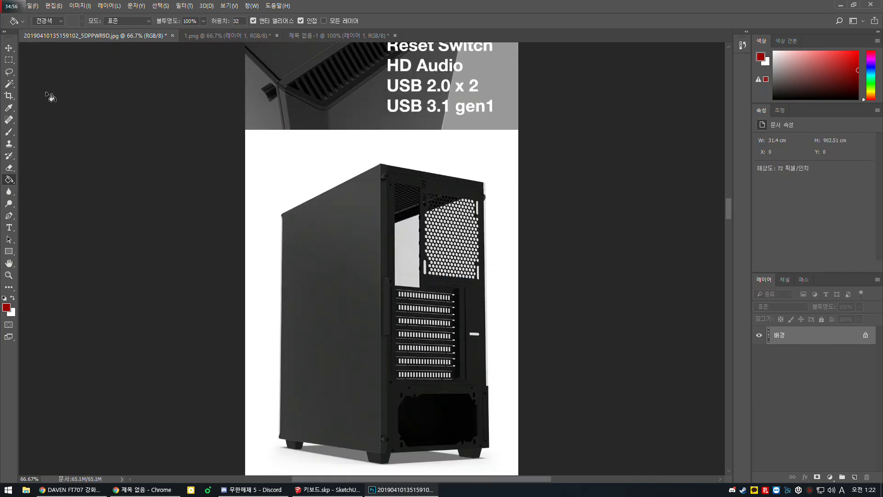
left_click(8, 60)
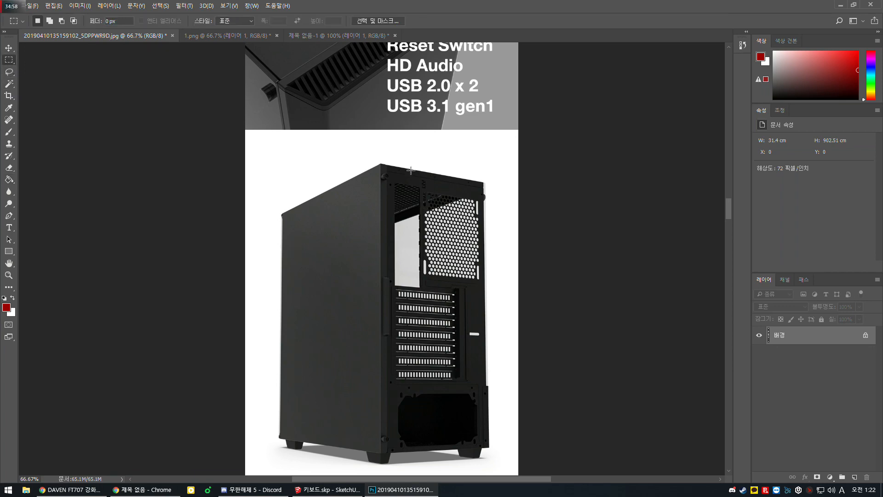
key("ctrl+plus")
key("ctrl+plus")
left_click_drag(391, 135, 381, 226)
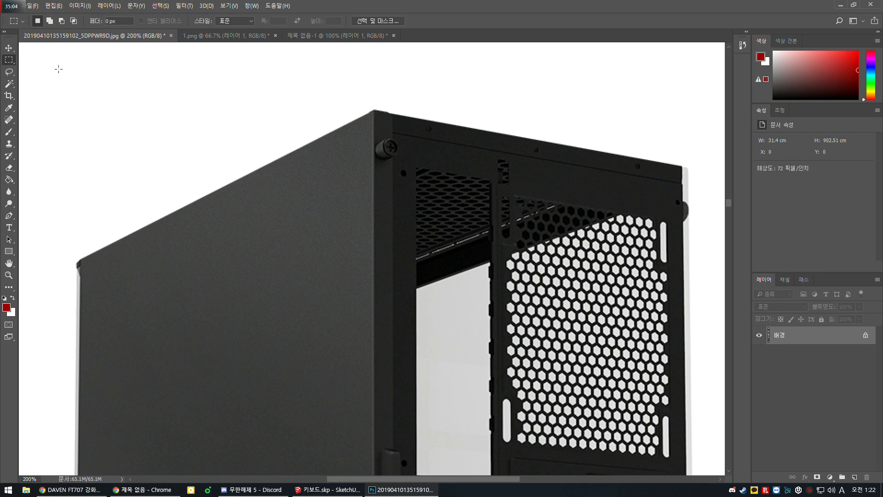
Outline the case's rear panel corner to corner with the Polygonal Lasso, leaving out the feet, and copy it.
left_click(7, 61)
left_click(9, 72)
left_click(55, 80)
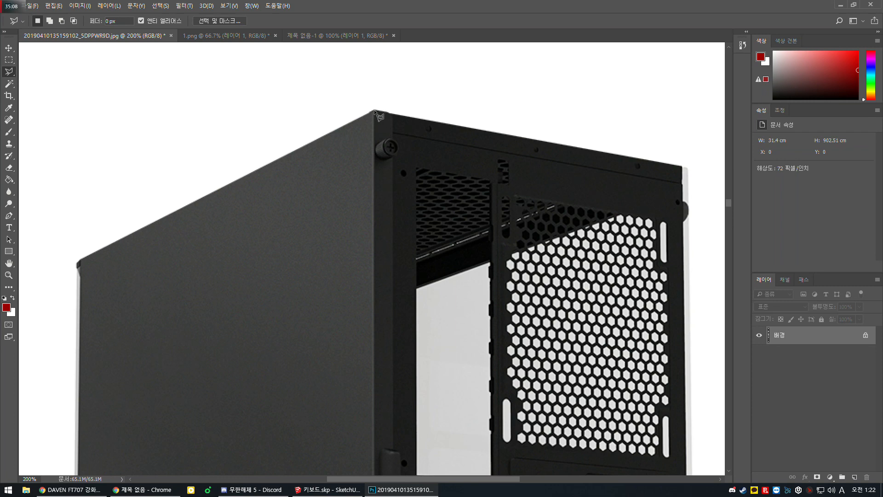
left_click(374, 111)
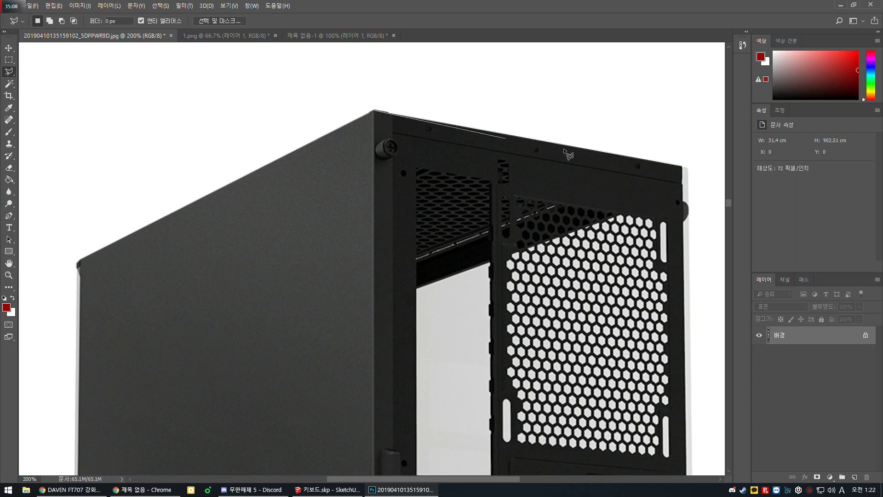
left_click(688, 168)
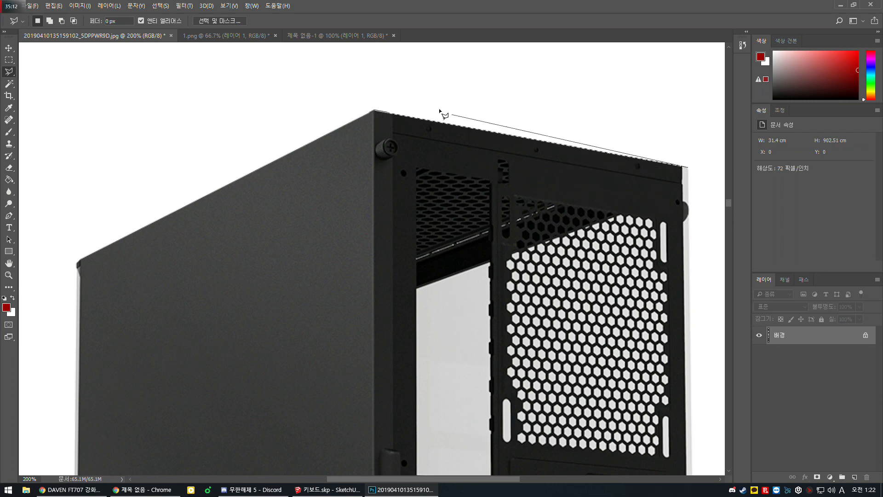
mouse_move(521, 348)
left_mouse_down()
mouse_move(412, 229)
mouse_move(378, 92)
left_mouse_up()
left_click_drag(506, 428, 479, 264)
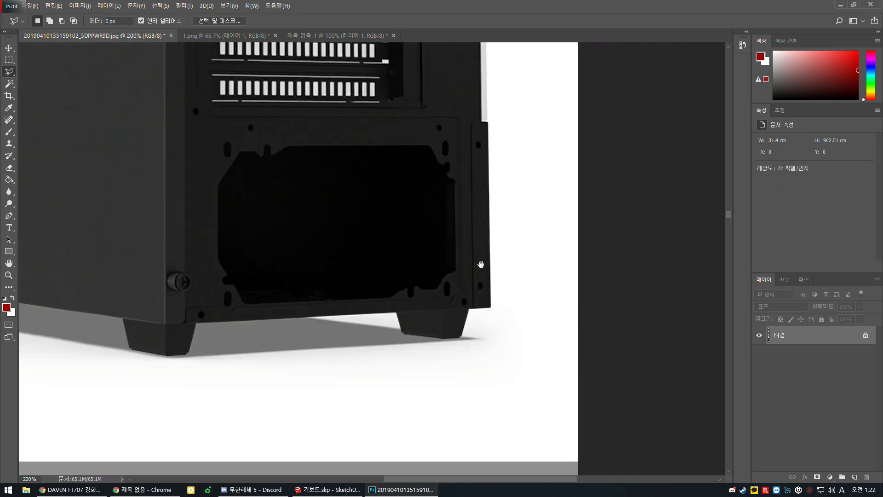
left_click(491, 308)
left_click(165, 324)
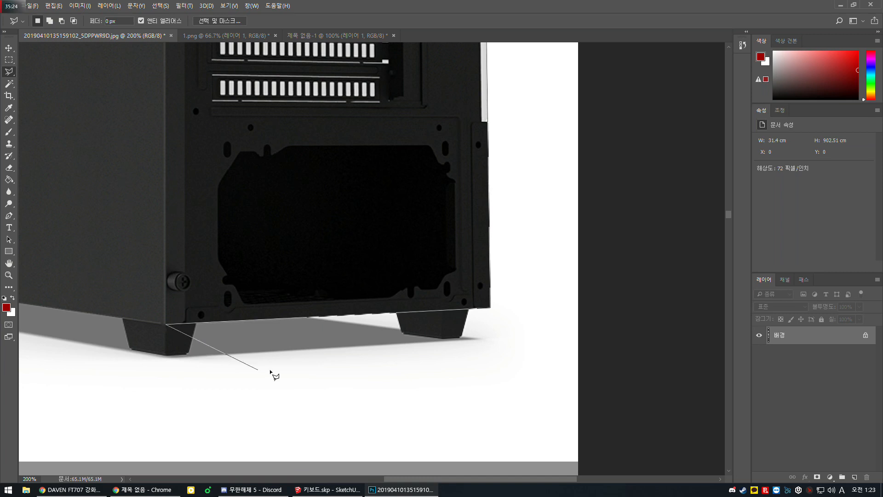
scroll(293, 357, "down", 3, "alt")
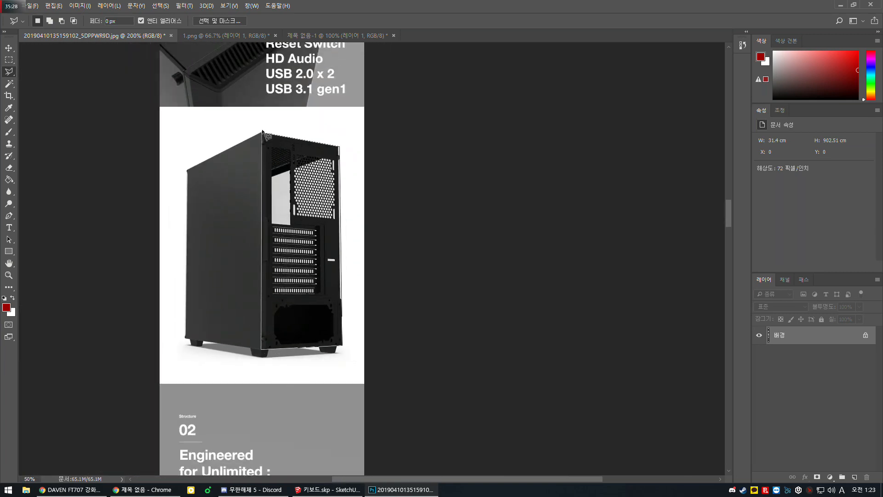
scroll(264, 121, "up", 1, "alt")
scroll(264, 121, "up", 4, "alt")
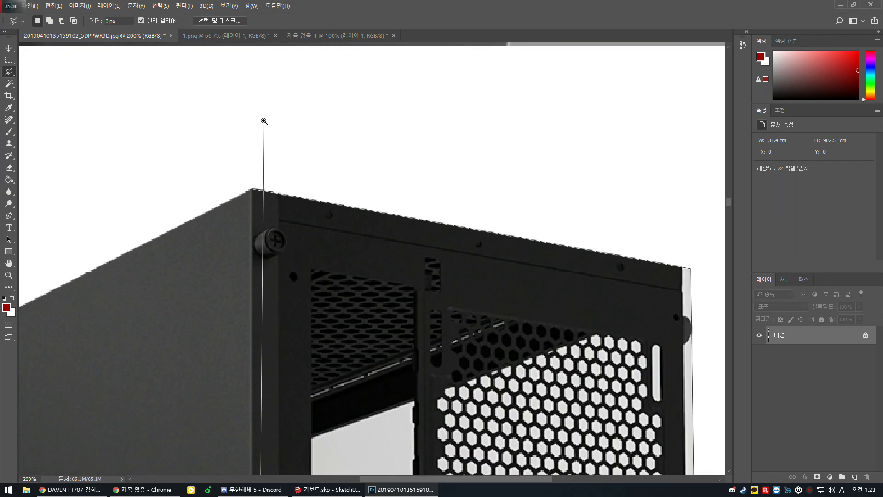
left_click(250, 194)
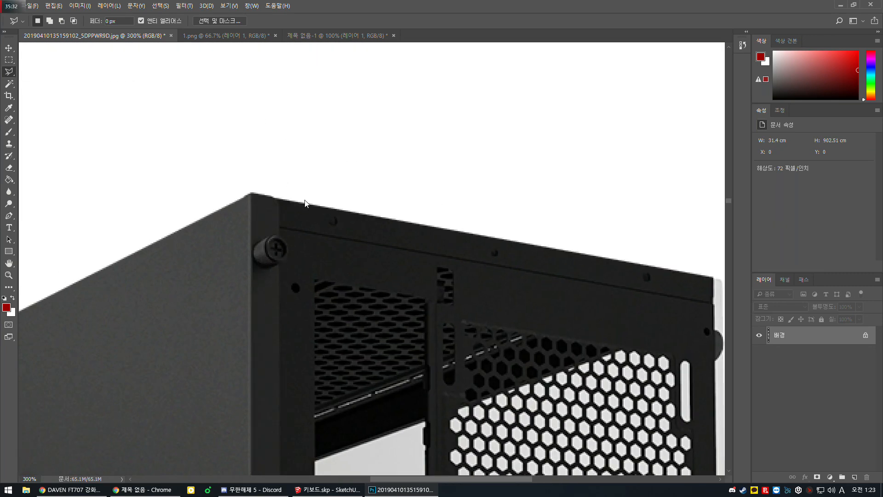
key("BackSpace")
scroll(318, 216, "down", 2)
Paste the rear panel into 1.png, scale it to about 56.5%, and place it to the left of the side view.
left_click(221, 36)
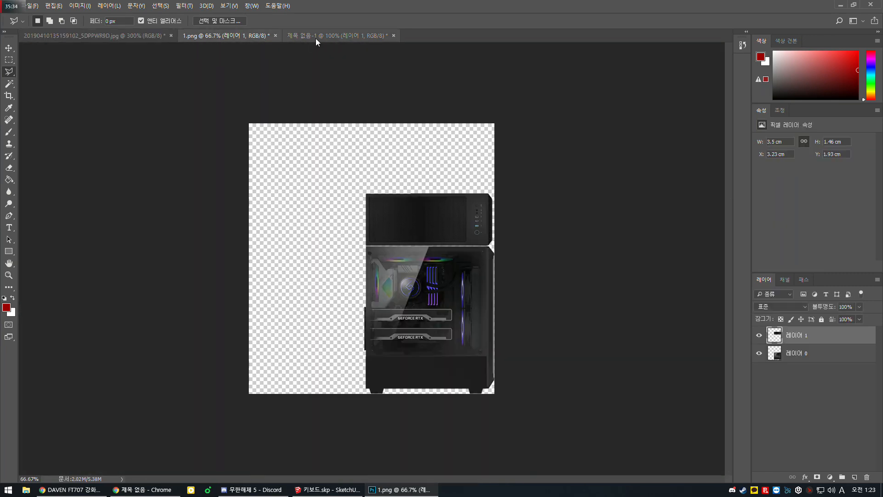
key("ctrl+v")
key("ctrl+t")
left_click_drag(426, 124, 379, 249)
left_click_drag(352, 305, 330, 283)
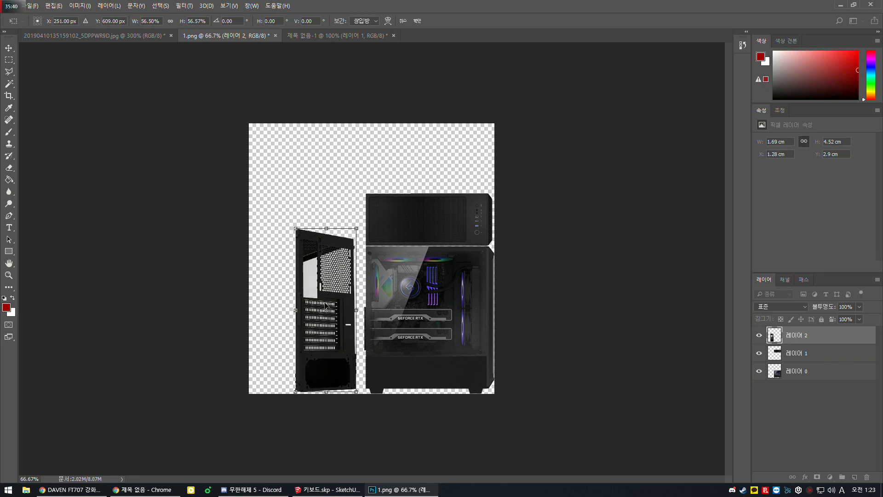
Distort the rear panel's corners so its slanted top and bottom edges become level and its outline squares up, and apply the transform.
left_click_drag(296, 392, 296, 388, "ctrl")
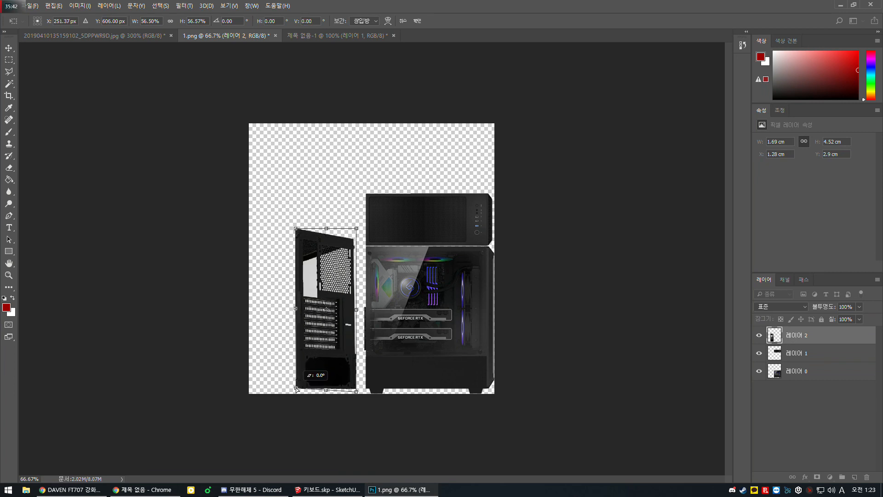
left_click_drag(297, 228, 360, 236, "ctrl+shift")
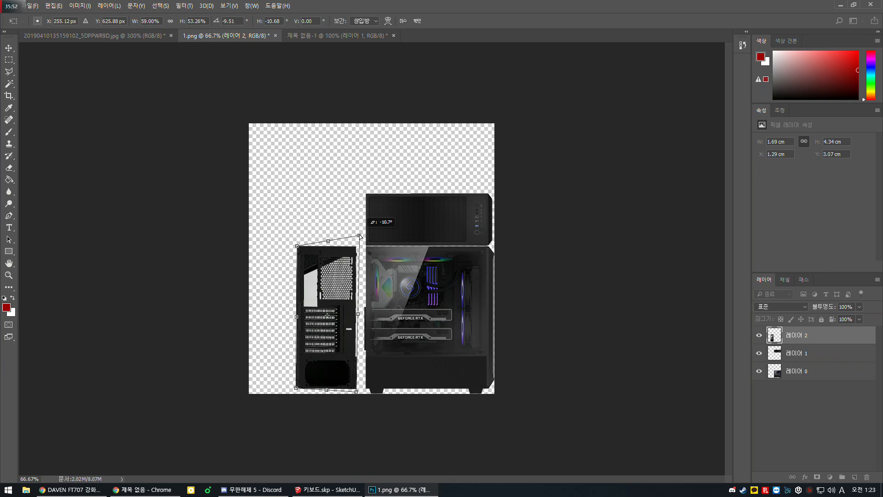
key("ctrl+plus")
key("ctrl+plus")
left_click_drag(351, 363, 378, 218)
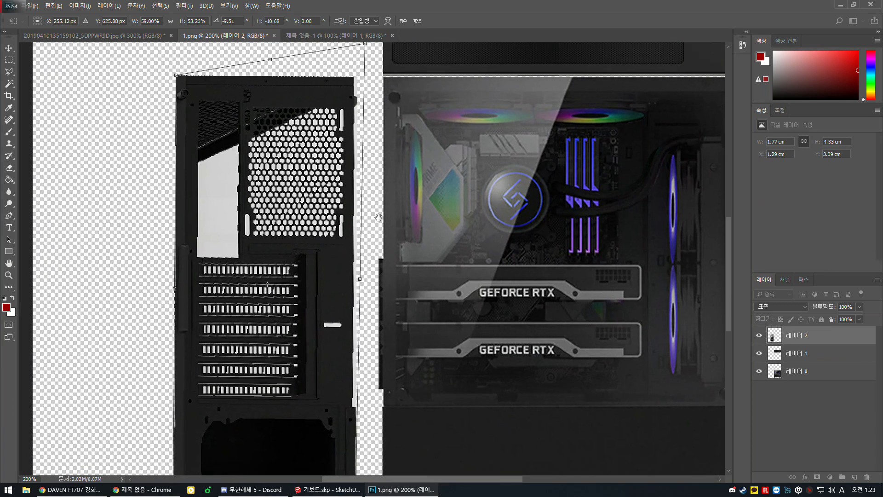
left_click_drag(377, 318, 387, 181)
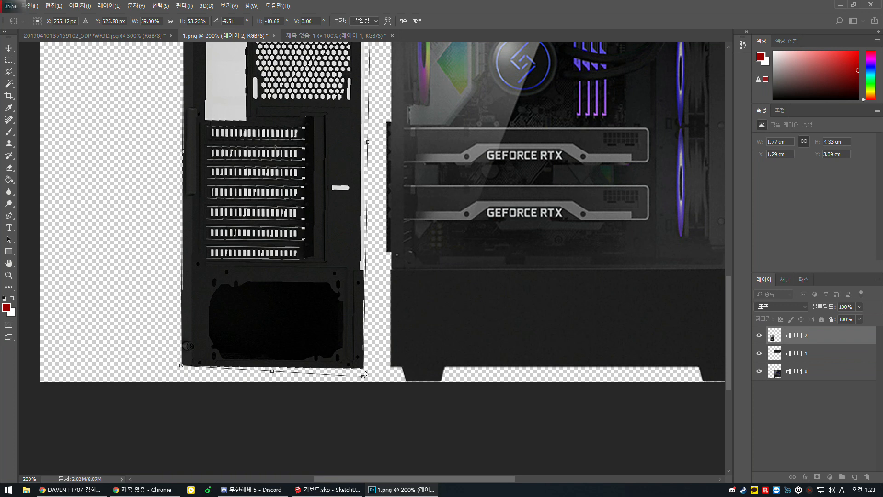
left_click_drag(364, 376, 364, 374, "ctrl")
left_click_drag(394, 274, 409, 420)
left_click_drag(390, 252, 402, 299)
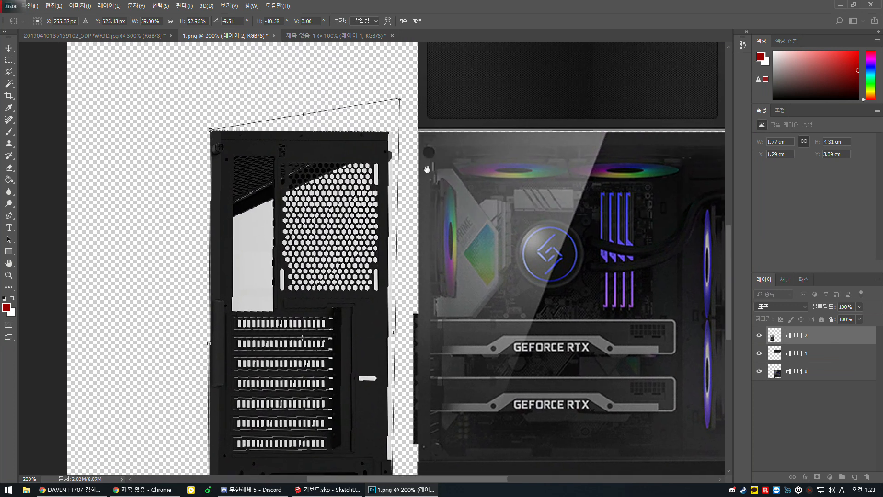
mouse_move(450, 233)
left_mouse_down()
mouse_move(440, 171)
mouse_move(440, 201)
left_mouse_up()
key("Return")
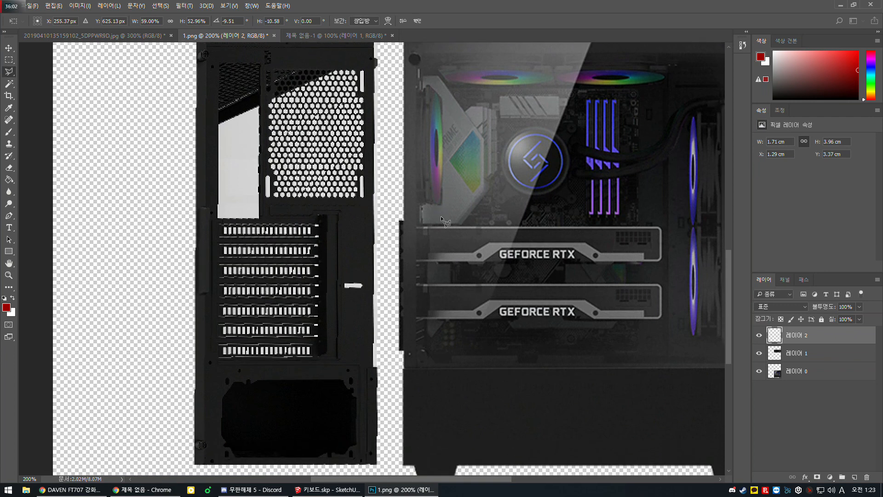
Select the tall rectangular opening beside the fan mesh on the rear panel and fill it completely with light grey.
left_click_drag(365, 249, 370, 311)
mouse_move(384, 272)
left_mouse_down()
mouse_move(393, 431)
mouse_move(408, 202)
left_mouse_up()
left_click_drag(294, 250, 308, 278)
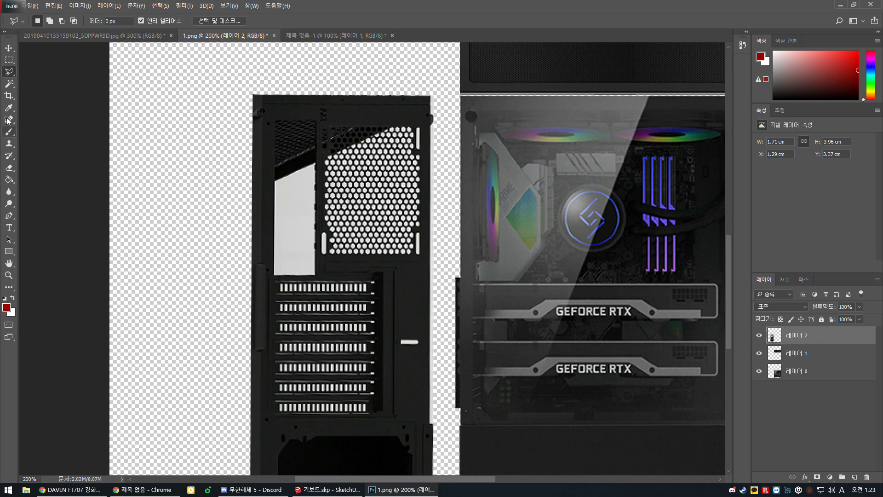
left_click(9, 60)
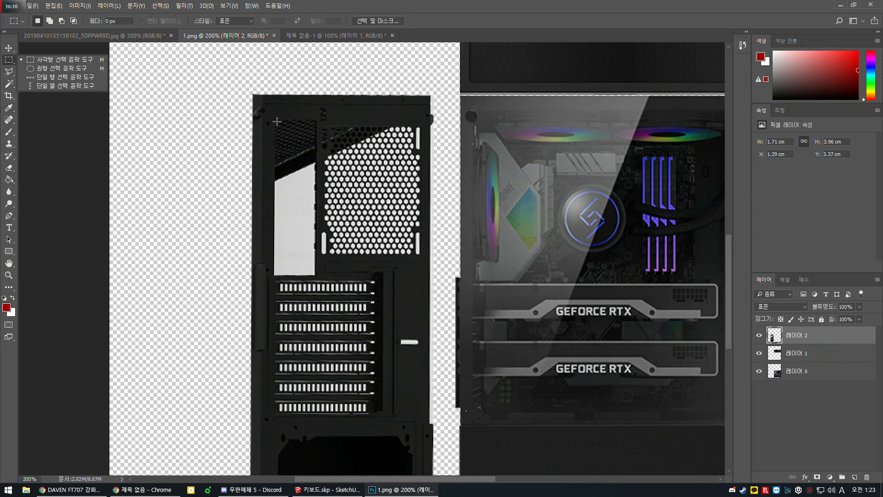
left_click_drag(275, 120, 315, 274)
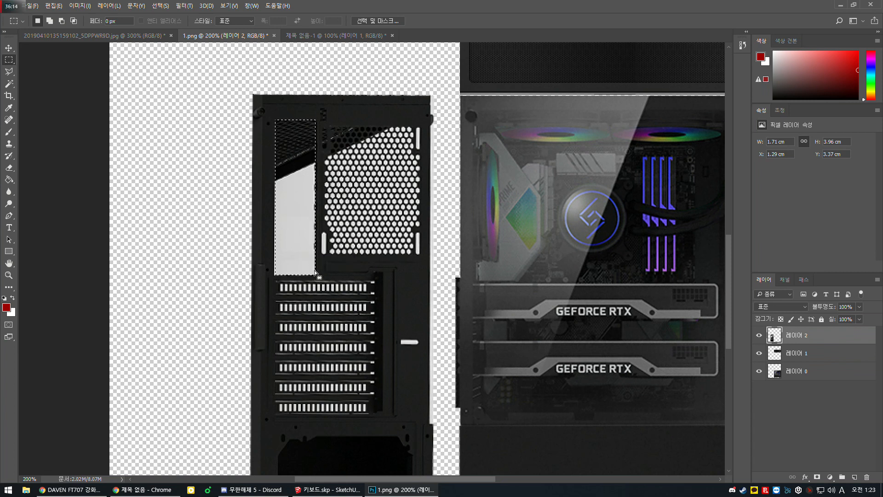
key("x")
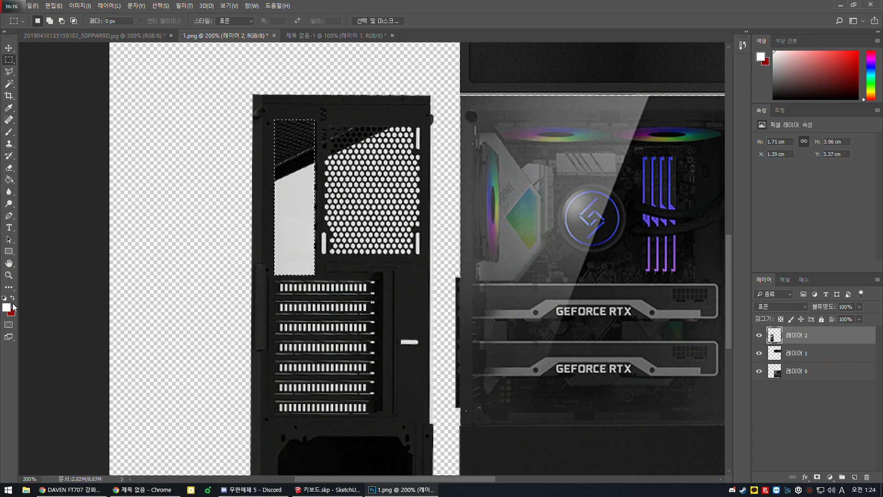
left_click(6, 306)
left_click(314, 160)
key("Return")
key("g")
left_click(284, 139)
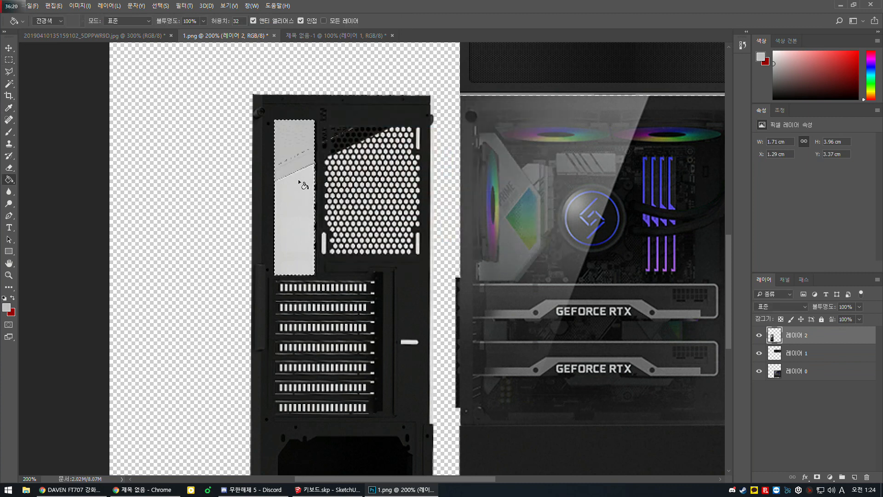
left_click(298, 179)
left_click(292, 170)
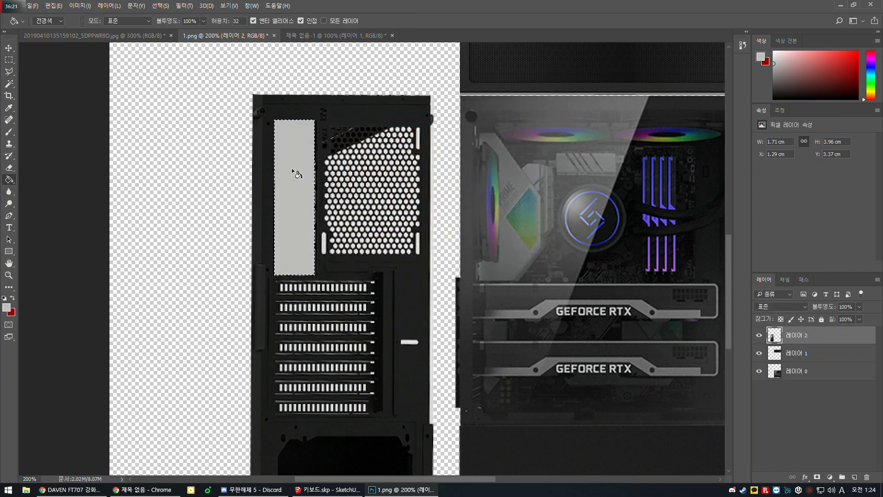
Cut the grey rectangle out onto its own layer and place it back exactly over the rear panel's opening.
left_click(9, 252)
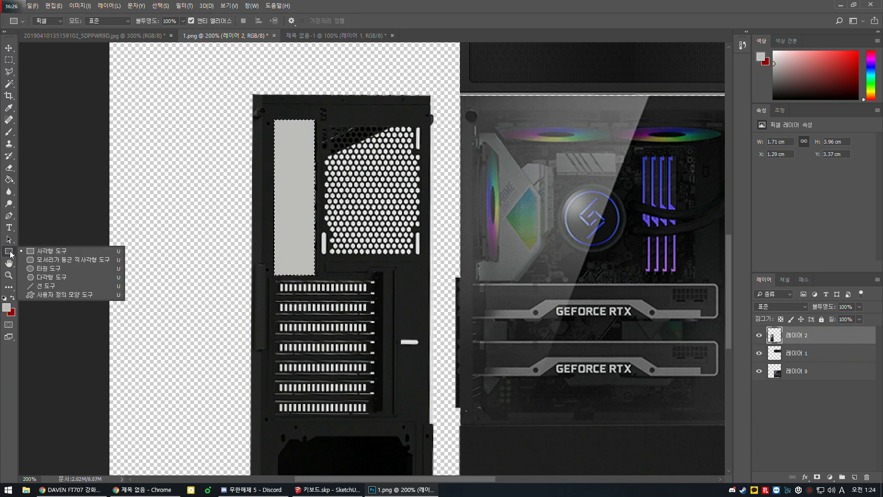
left_click(10, 252)
key("ctrl+d")
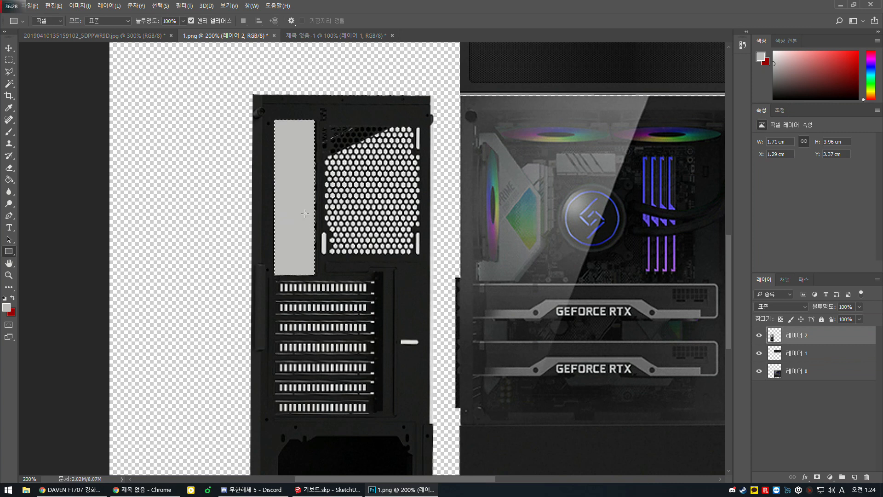
key("ctrl+x")
key("ctrl+v")
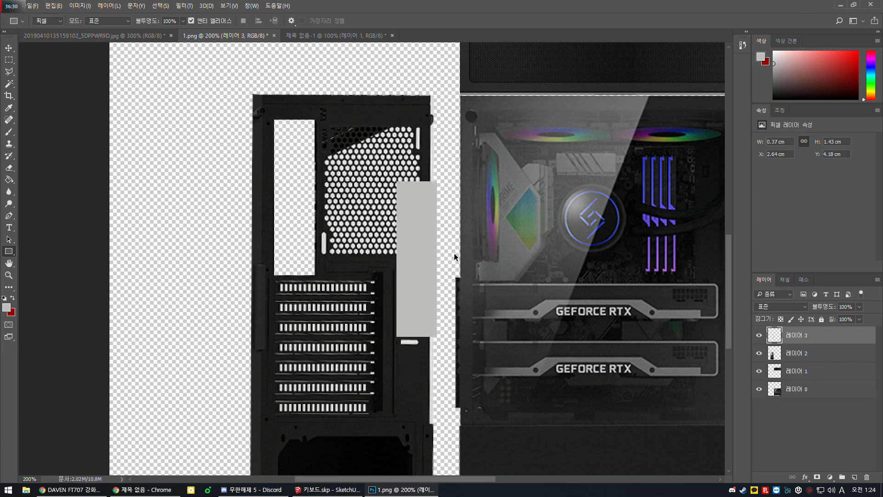
key("ctrl+t")
left_click_drag(425, 214, 304, 153)
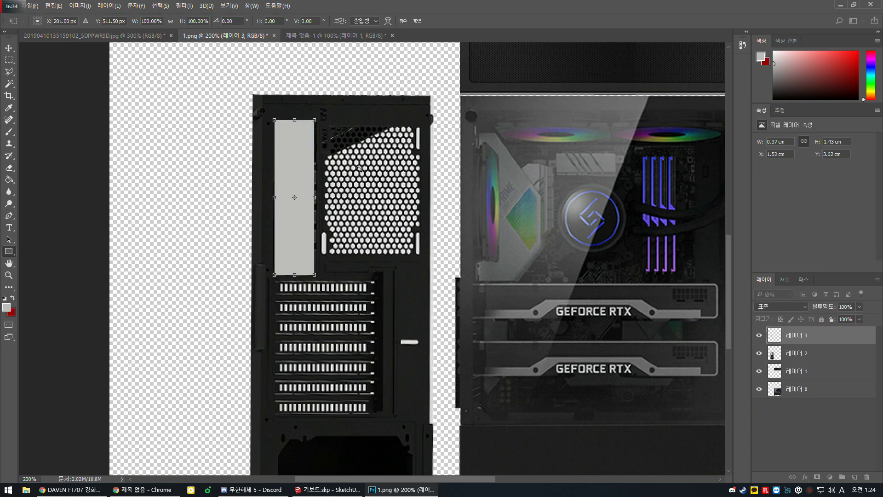
key("Return")
Duplicate the grey rectangle's layer and shrink the copy to 95.45% width and 98.82% height, centred inside the original.
key("ctrl+j")
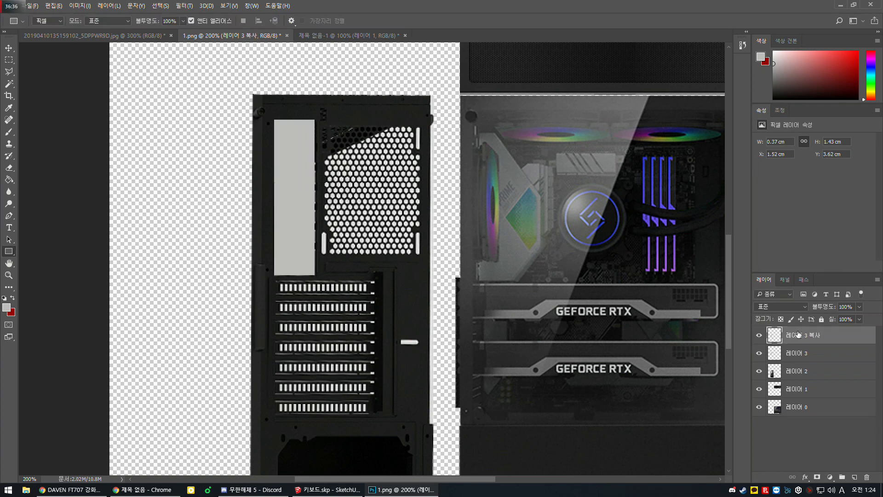
key("ctrl+t")
left_click_drag(314, 121, 312, 122)
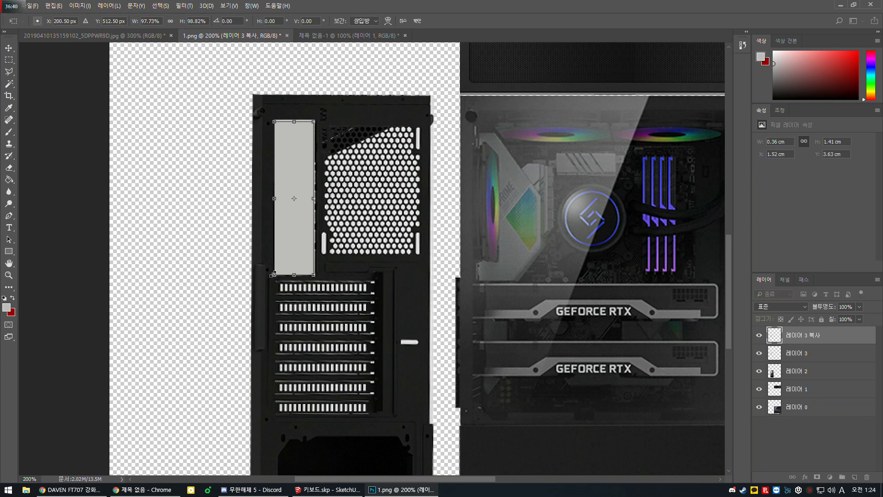
left_click_drag(273, 274, 296, 272)
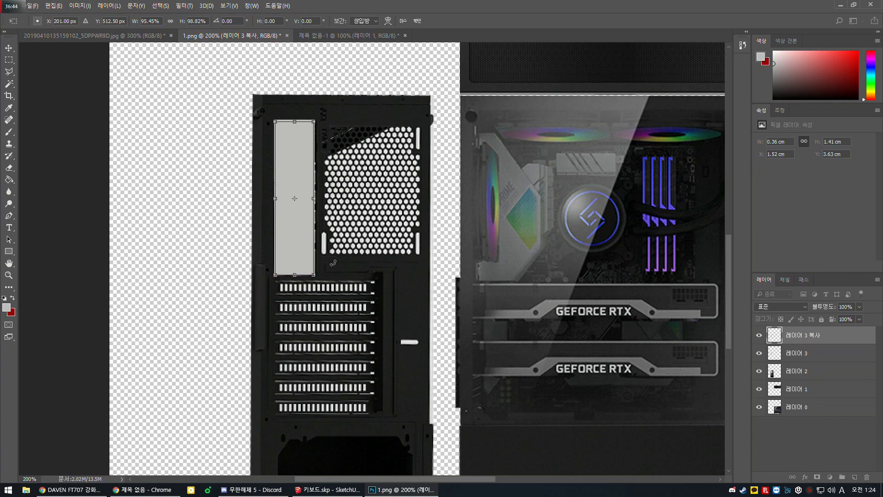
key("Up")
key("Up")
key("Down")
key("Return")
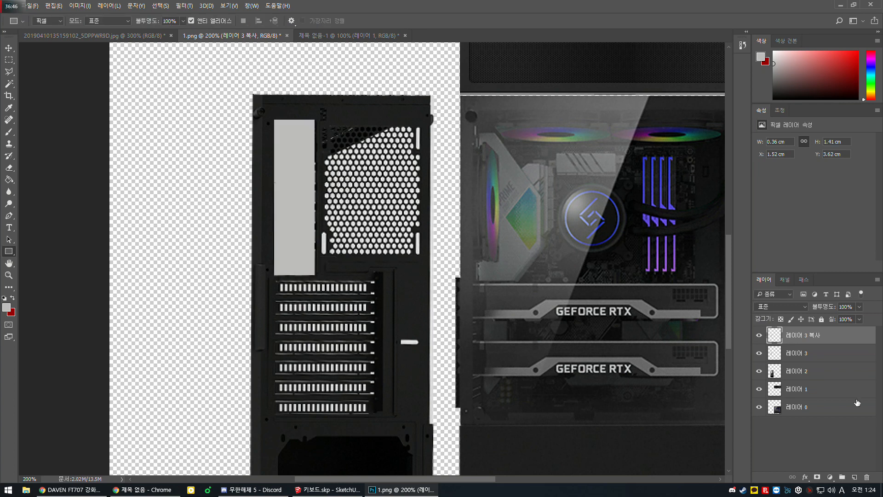
Add a Satin effect to the smaller grey rectangle with 25% opacity and a size of 68 px.
left_click(805, 477)
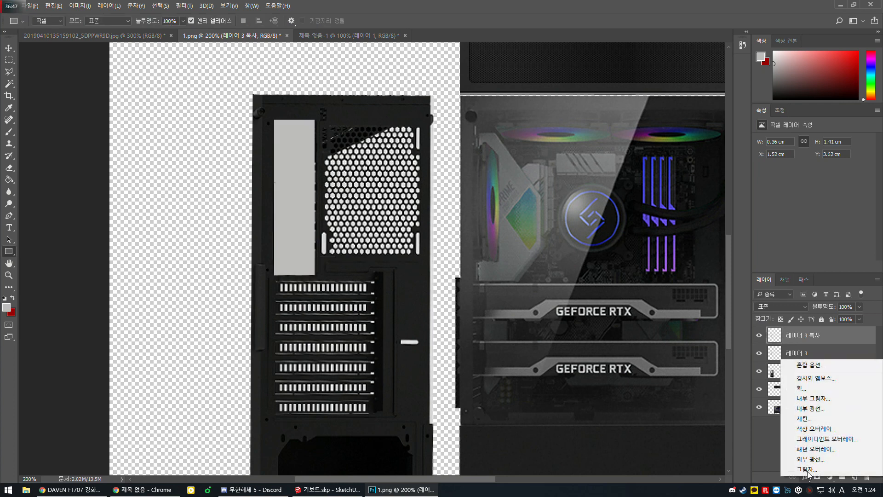
left_click(816, 419)
left_click_drag(431, 90, 639, 216)
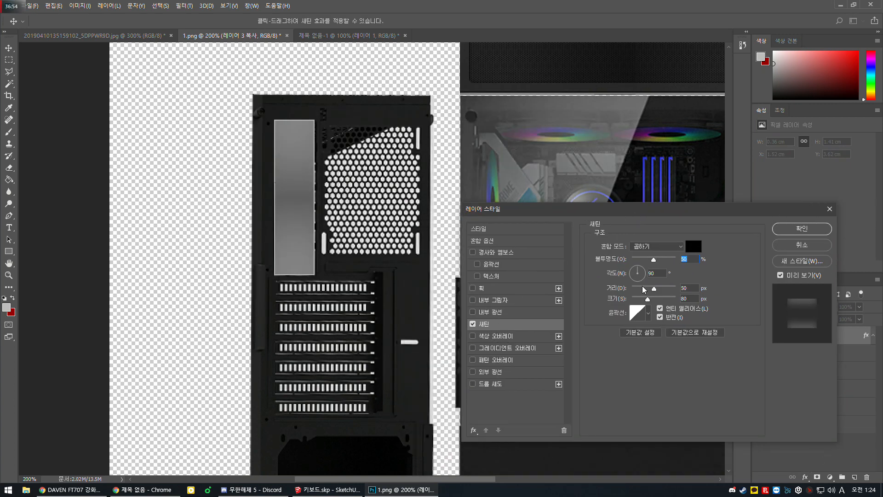
left_click_drag(643, 300, 648, 302)
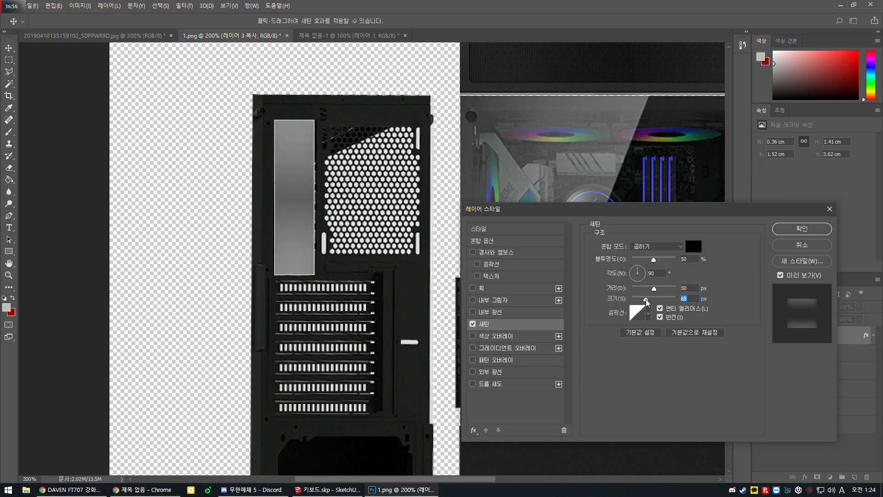
left_click(644, 260)
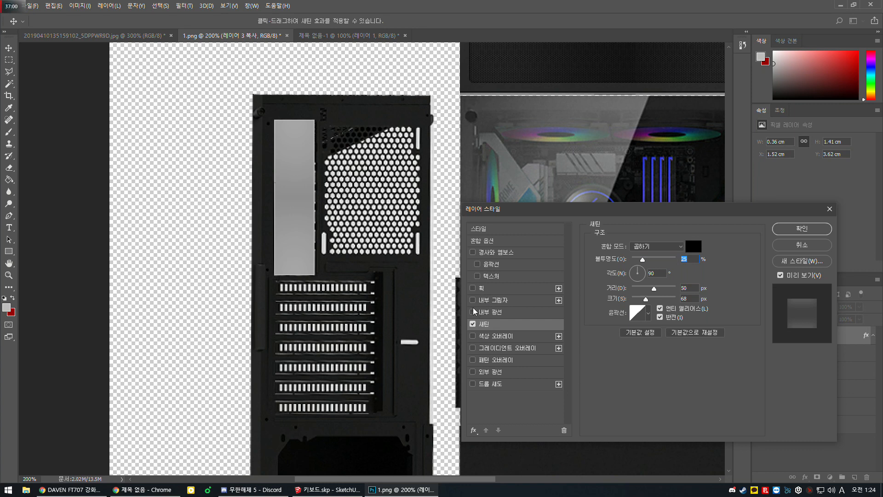
Add an Inner Shadow to the smaller grey rectangle with a distance of 0 px and a size of 3 px.
left_click(473, 301)
left_click(492, 305)
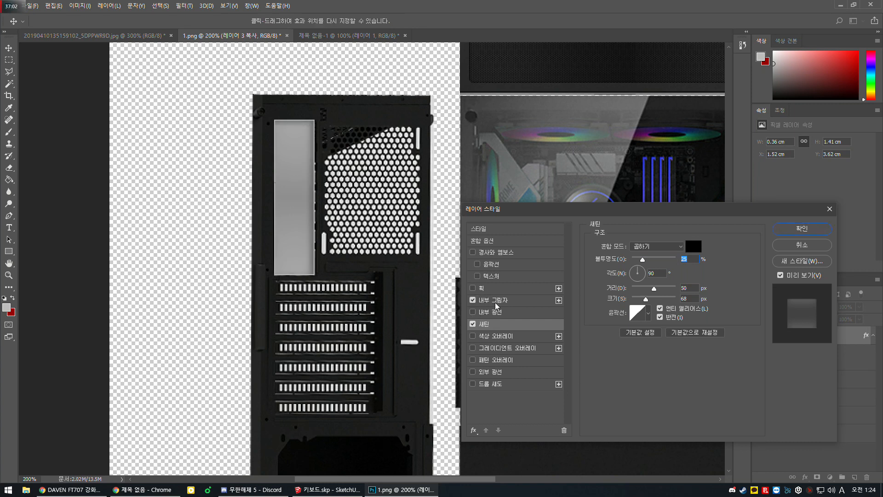
left_click_drag(636, 311, 632, 289)
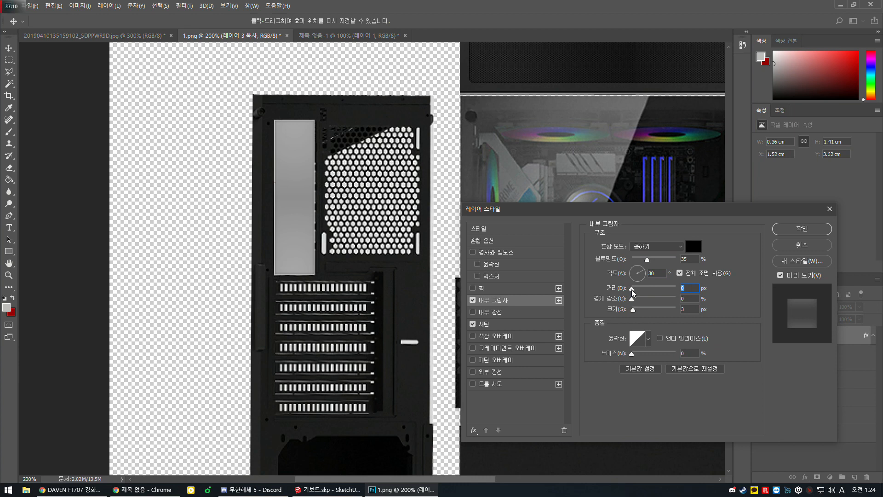
left_click(801, 234)
Merge both grey rectangle layers into the rear panel layer and check the merged layer by toggling its visibility.
key("Delete")
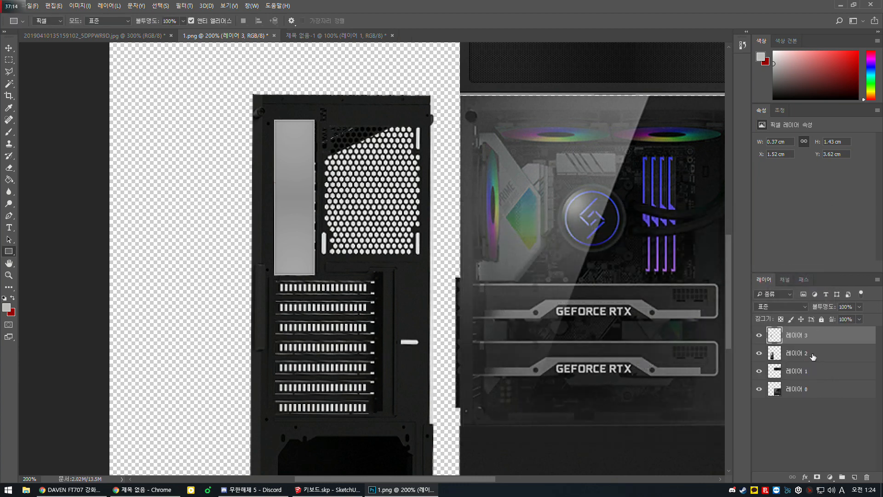
left_click_drag(345, 314, 408, 308)
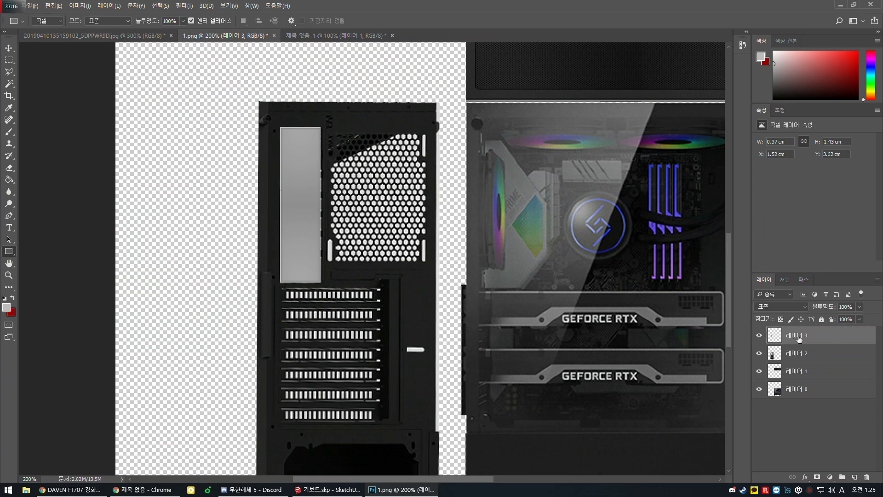
key("ctrl+e")
left_click(759, 336)
left_click(759, 336)
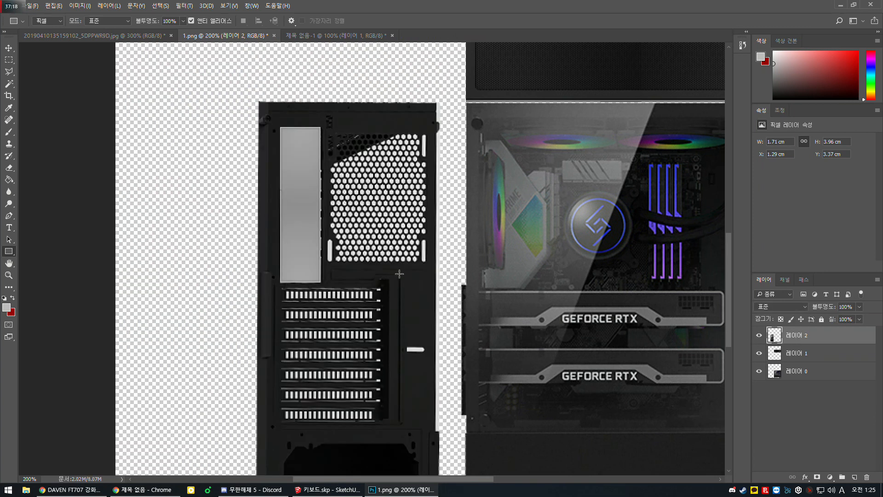
key("ctrl+minus")
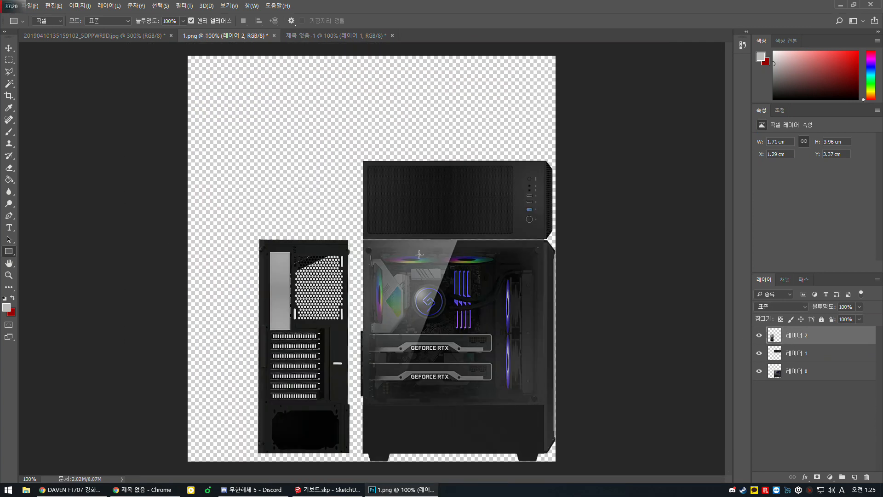
key("ctrl+t")
left_click_drag(389, 218, 412, 411, "shift")
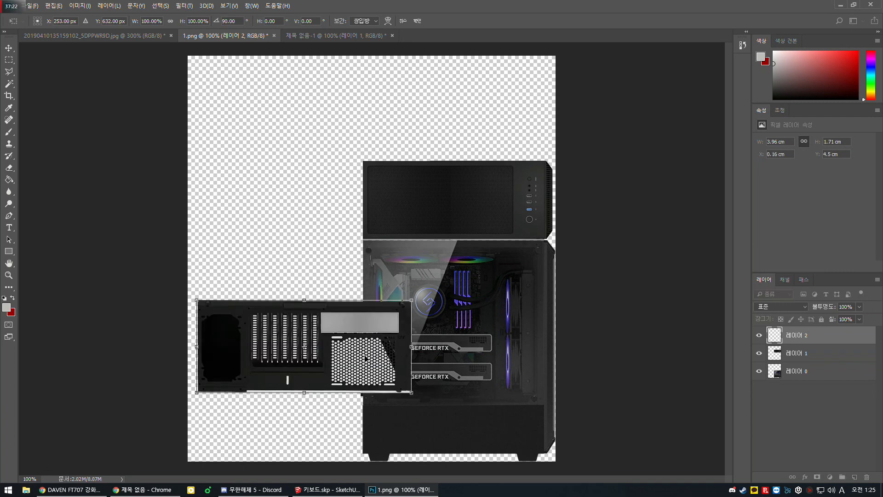
left_click_drag(334, 335, 284, 197)
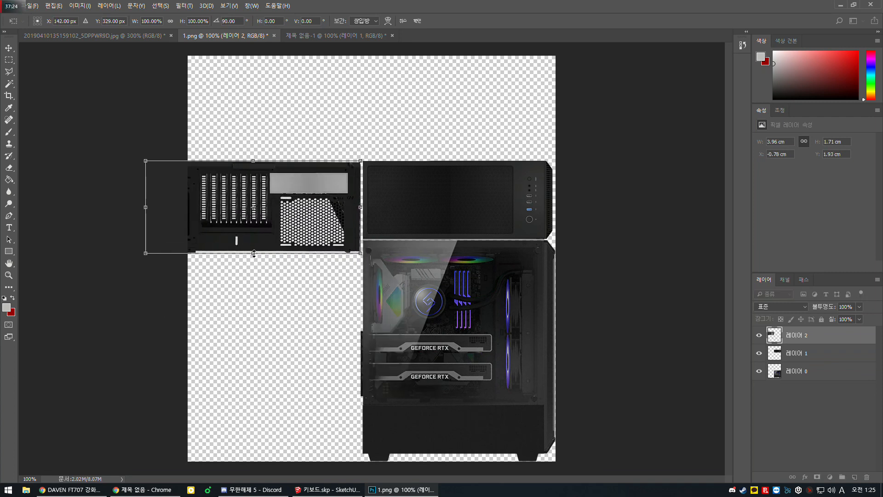
left_click_drag(254, 253, 253, 239)
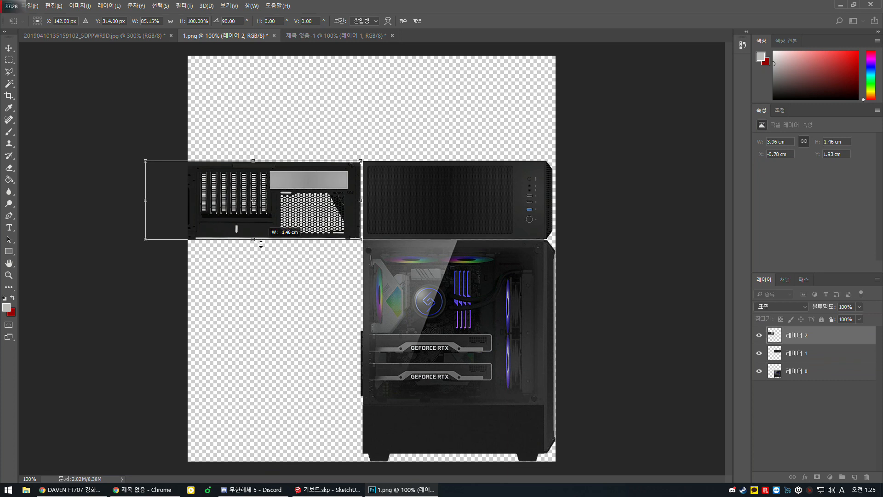
key("Escape")
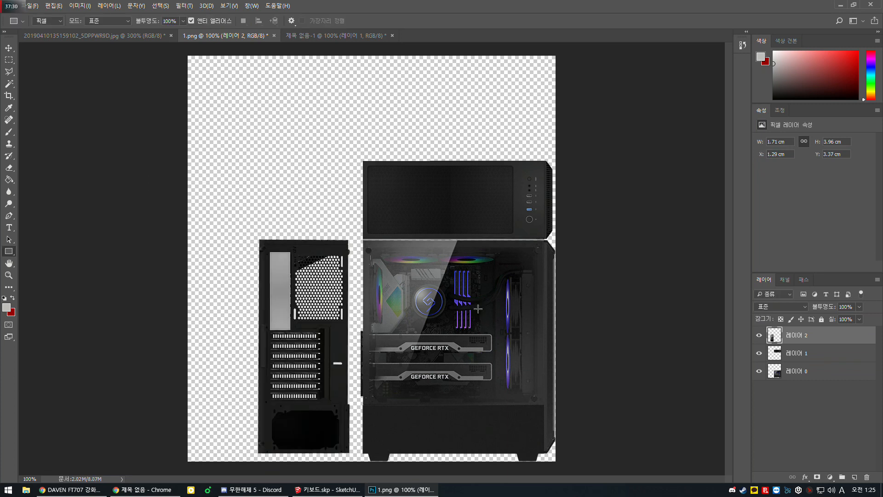
Toggle the rear panel layer's visibility and leave the layer hidden.
left_click(758, 335)
left_click(758, 336)
left_click(759, 335)
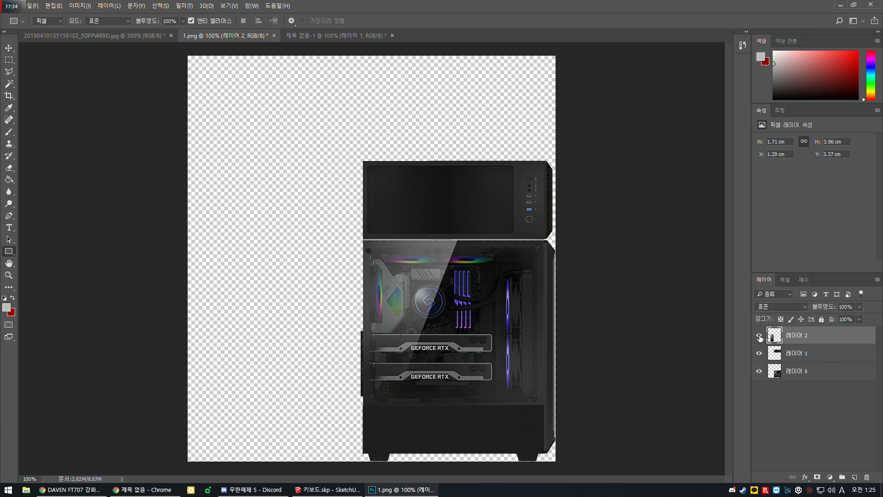
Show and copy the rear panel layer of 1.png and create a new 202 × 468 px document from the clipboard preset.
left_click(758, 335)
key("ctrl+a")
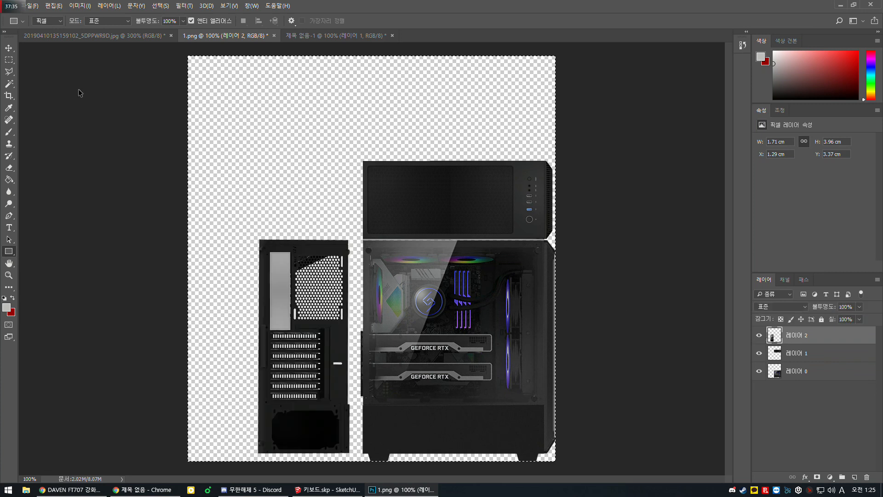
left_click(33, 6)
left_click(39, 17)
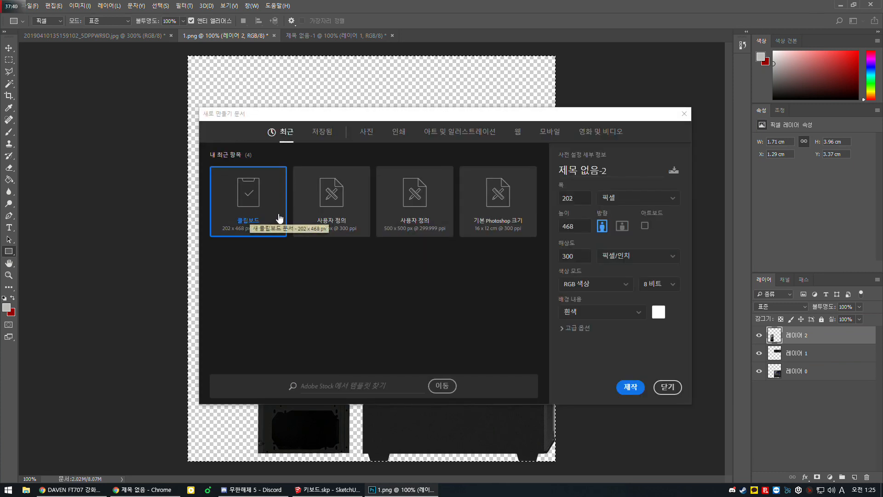
left_click(633, 386)
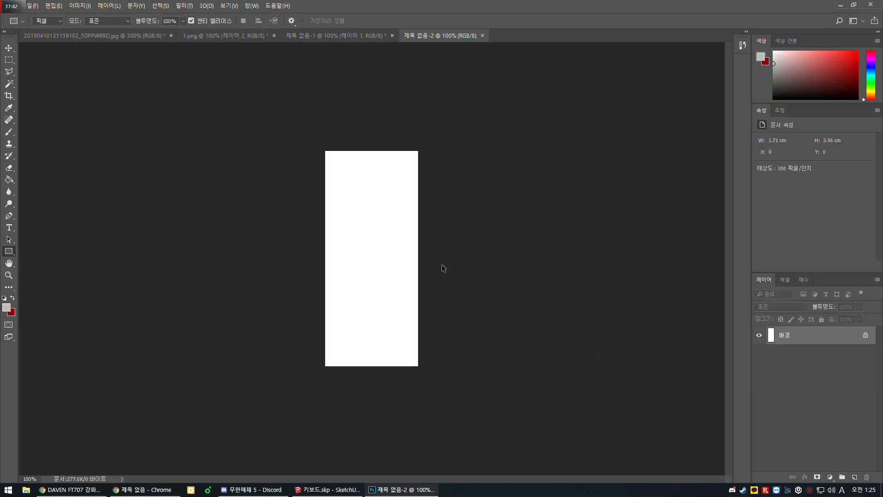
Paste the copied rear panel into the new document as a layer filling the canvas.
key("ctrl+v")
key("ctrl+t")
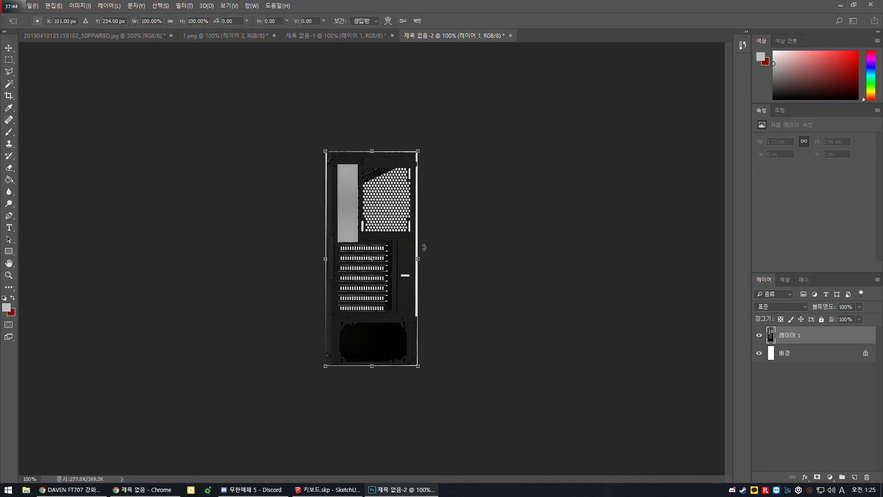
key("Return")
key("u")
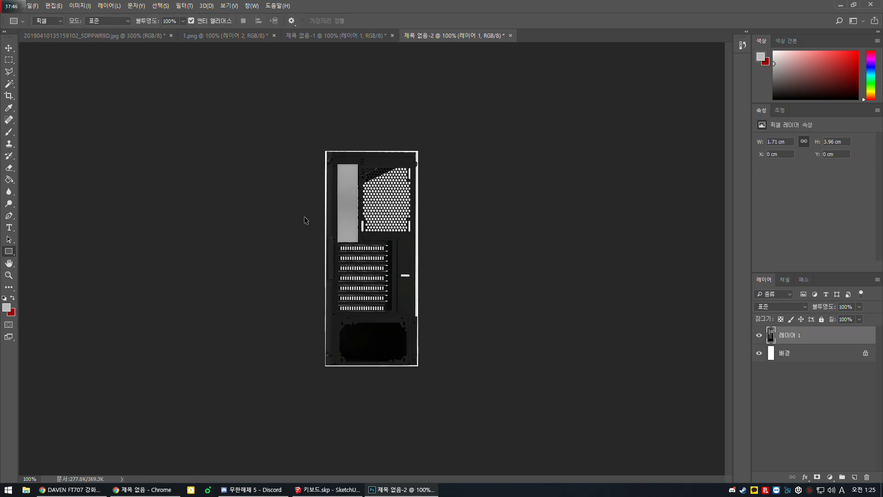
Try to crop a thin strip off the left edge of the rear panel image.
key("ctrl+plus")
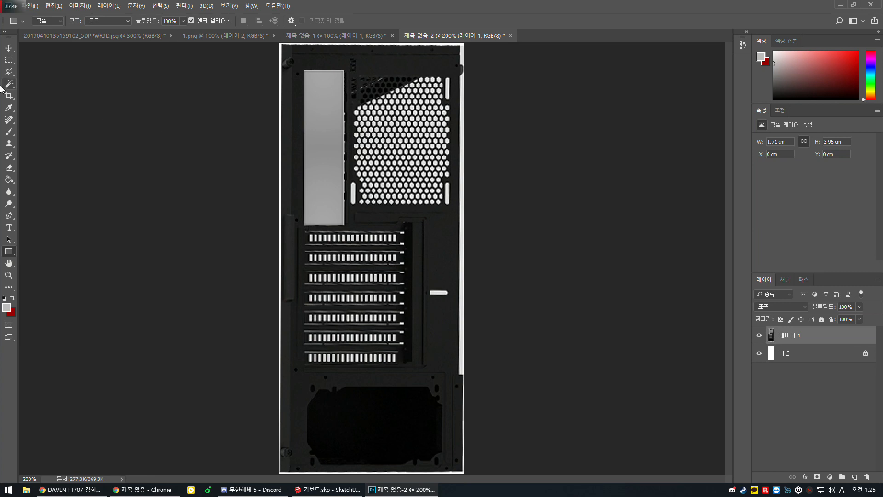
key("w")
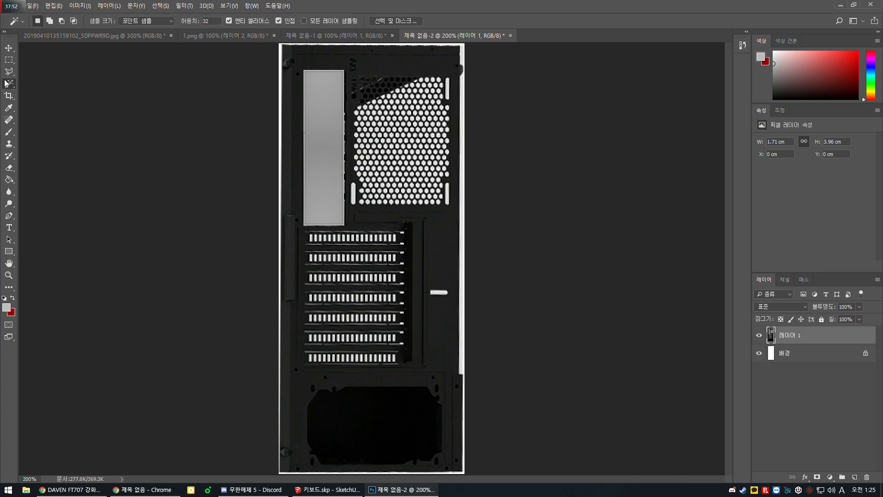
left_click(8, 95)
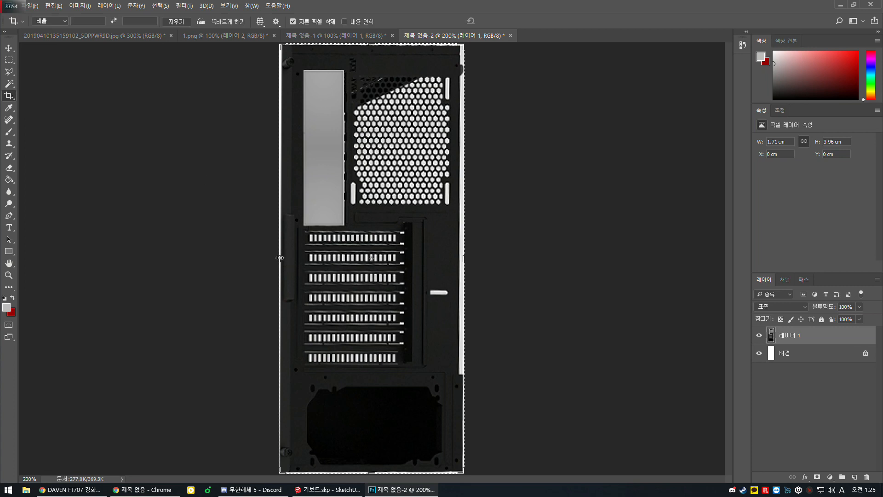
left_click_drag(279, 258, 281, 259)
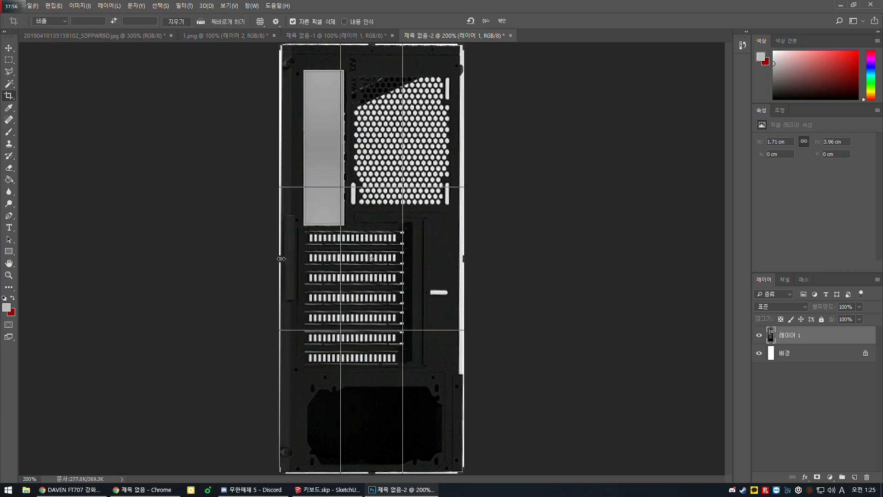
key("Return")
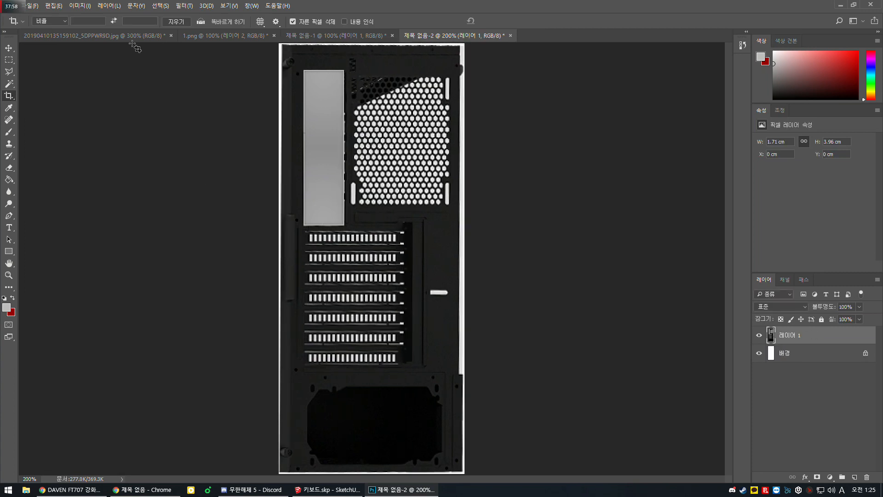
Reduce the canvas size to 198 px wide and 465 px high.
left_click(81, 6)
left_click(105, 80)
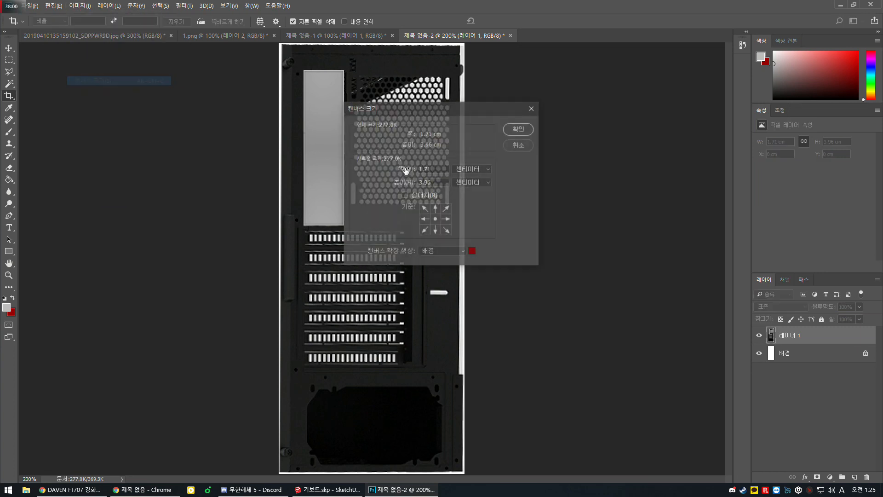
left_click(467, 172)
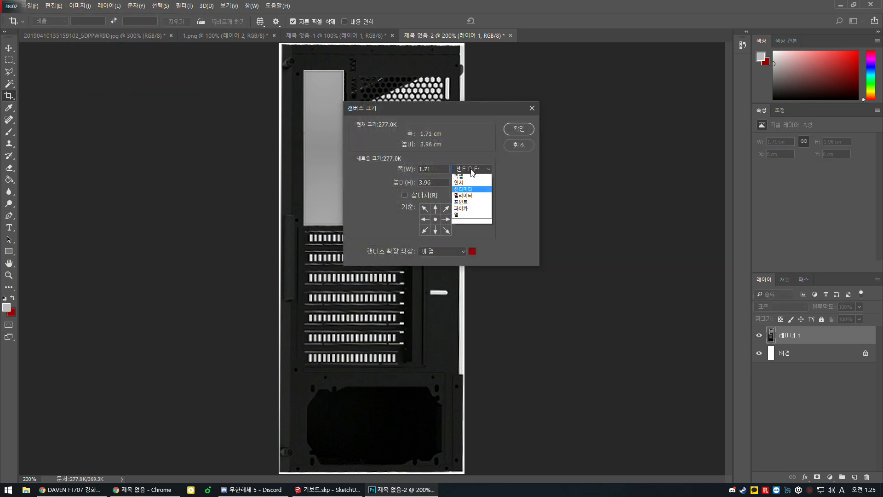
left_click(474, 182)
left_click(442, 181)
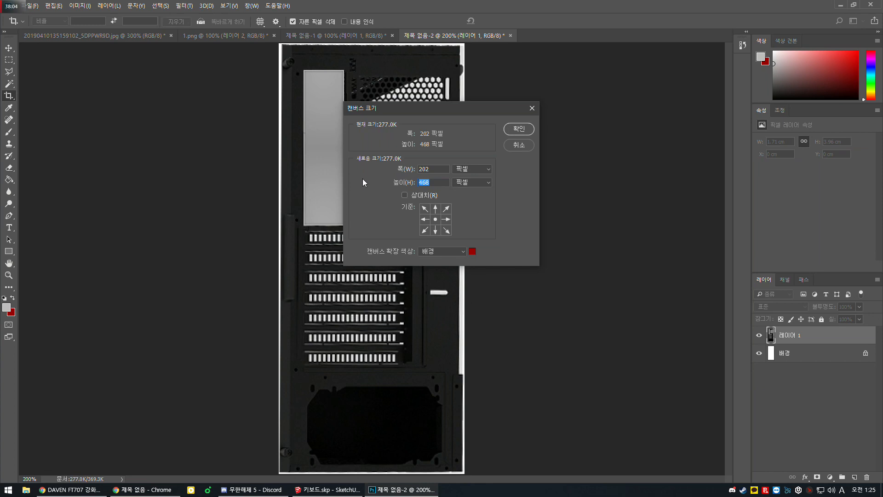
type("46")
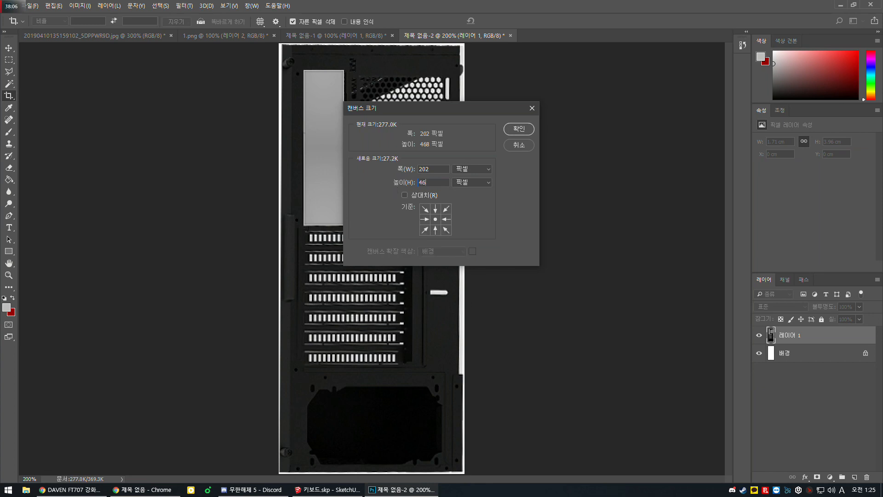
key("BackSpace")
key("BackSpace")
key("BackSpace")
type("198")
key("Return")
key("Return")
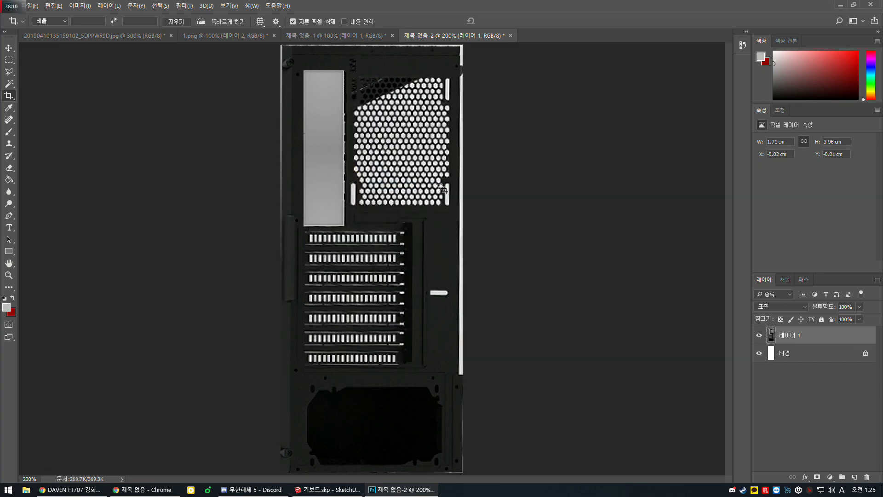
Reduce the canvas height to 463 px with the anchor at the bottom centre.
left_click(80, 5)
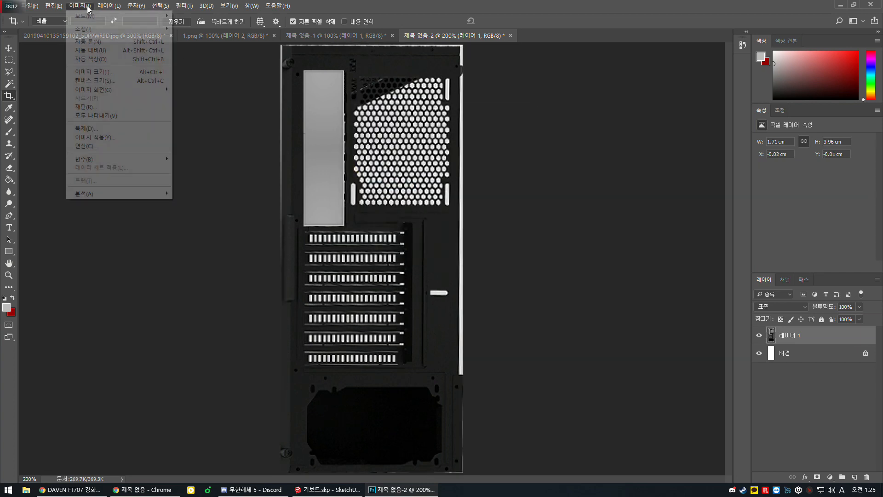
left_click(92, 81)
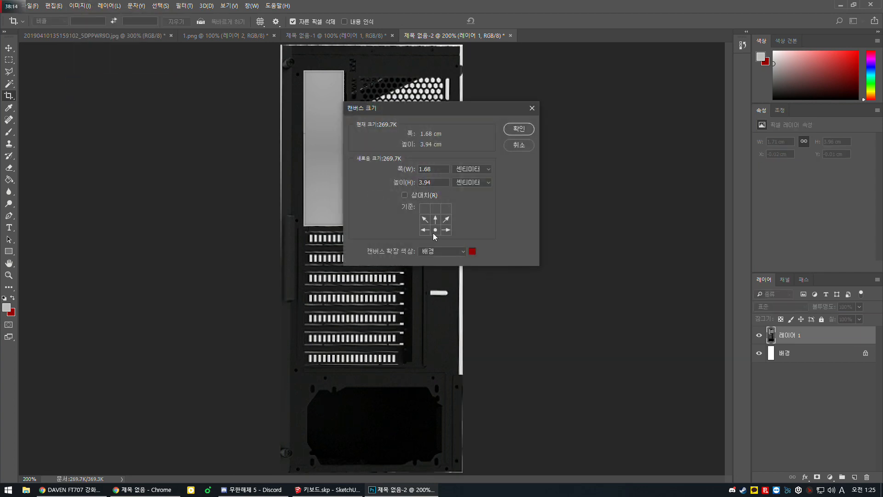
left_click(472, 168)
left_click(462, 170)
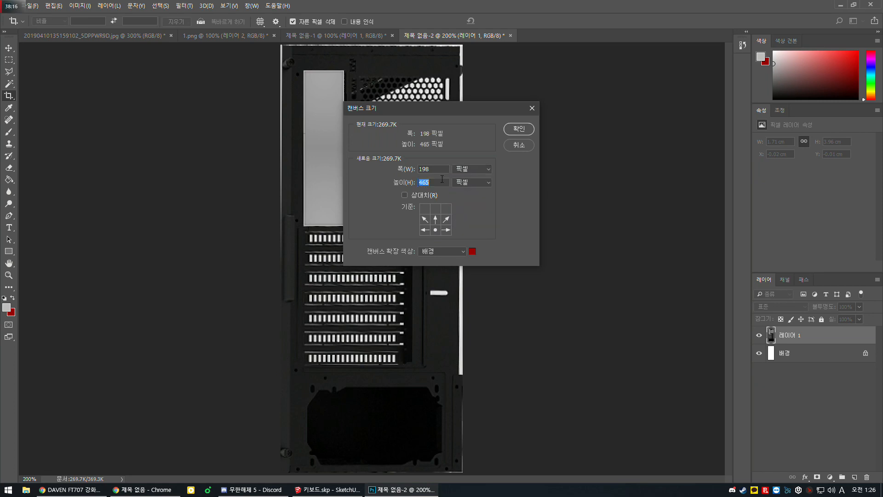
type("463")
key("Return")
key("Return")
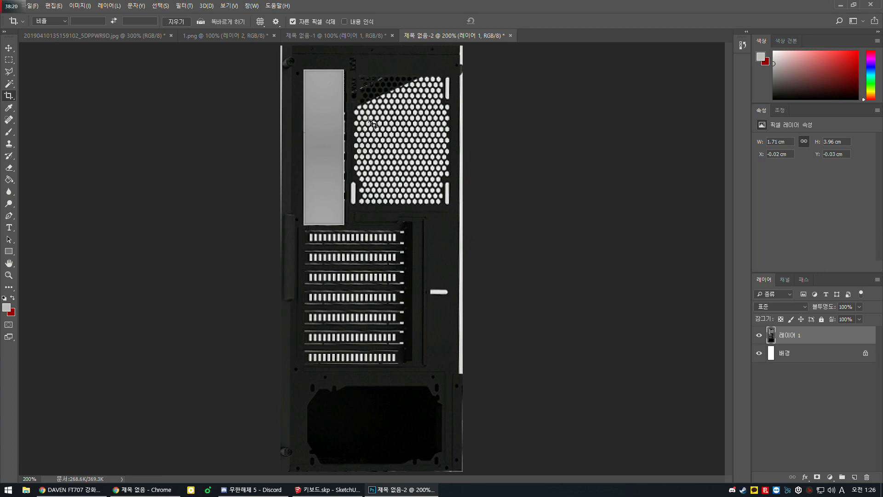
Skew the rear panel layer horizontally by about 0.37° and adjust its width to narrow the white gaps along the canvas edges.
key("ctrl+1")
key("ctrl+t")
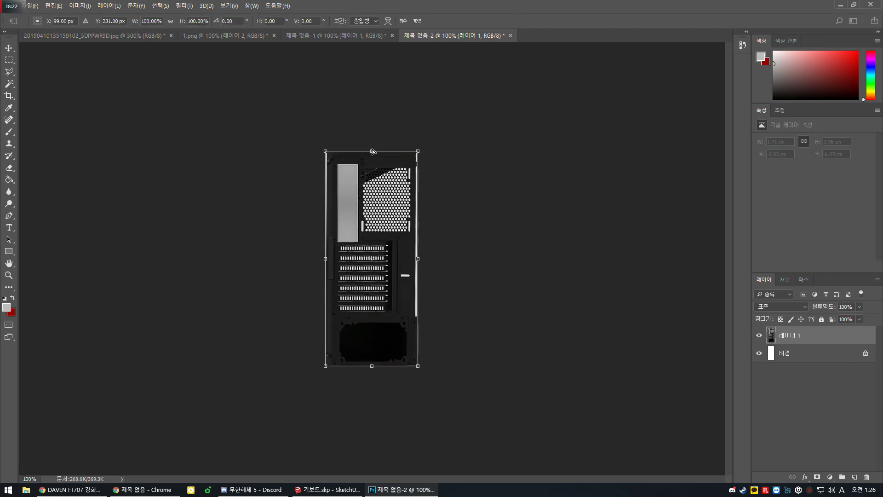
left_click_drag(371, 149, 370, 150, "ctrl")
key("ctrl+plus")
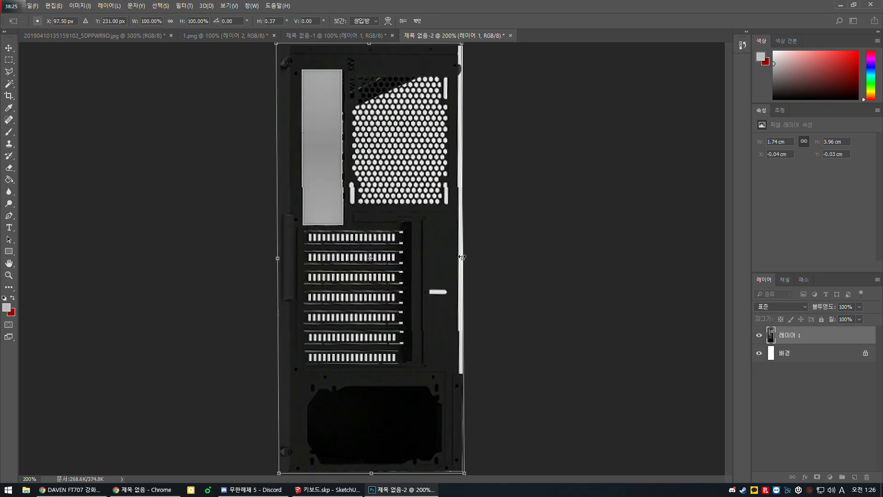
left_click_drag(464, 257, 463, 256)
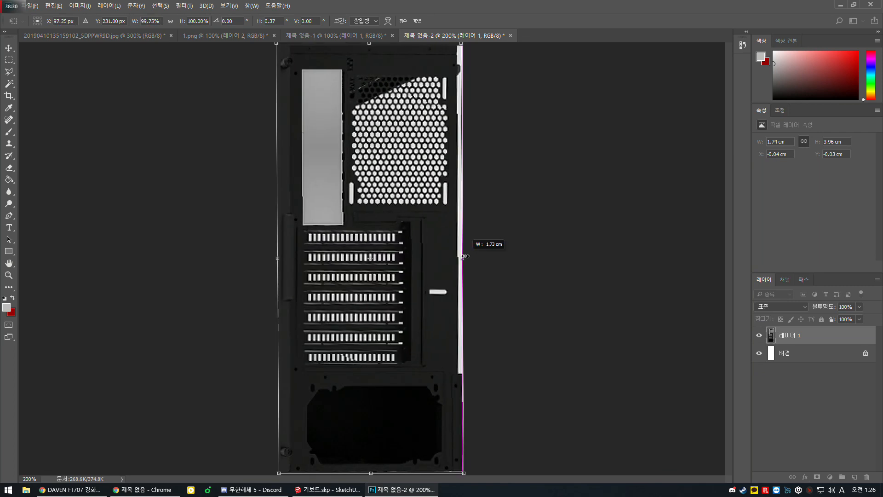
key("Return")
key("c")
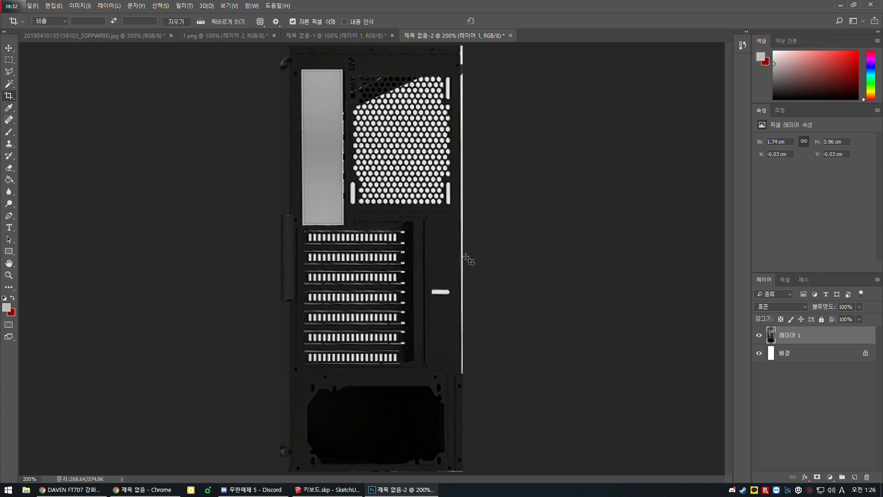
Save the rear panel image to the desktop as a PNG named 4.
key("ctrl+s")
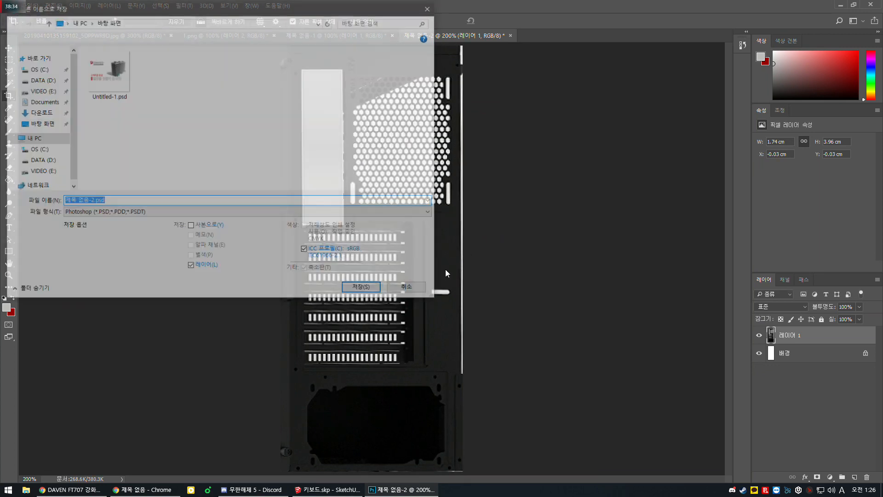
left_click(98, 213)
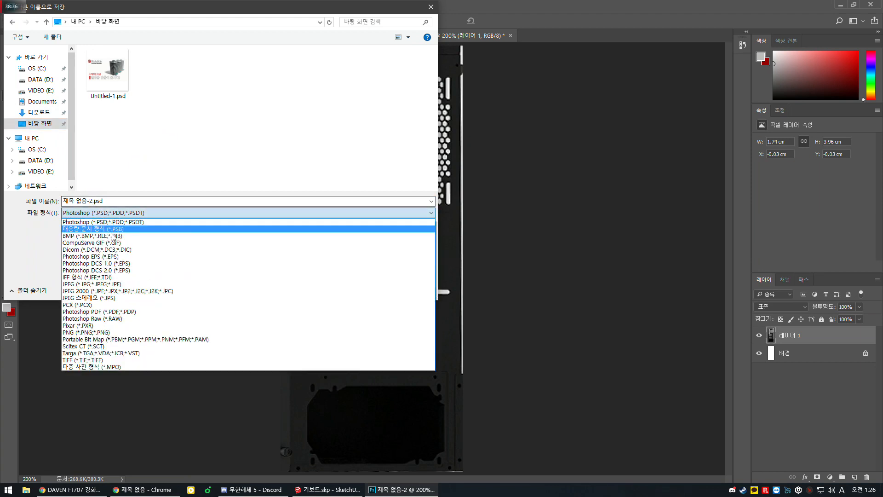
left_click(105, 332)
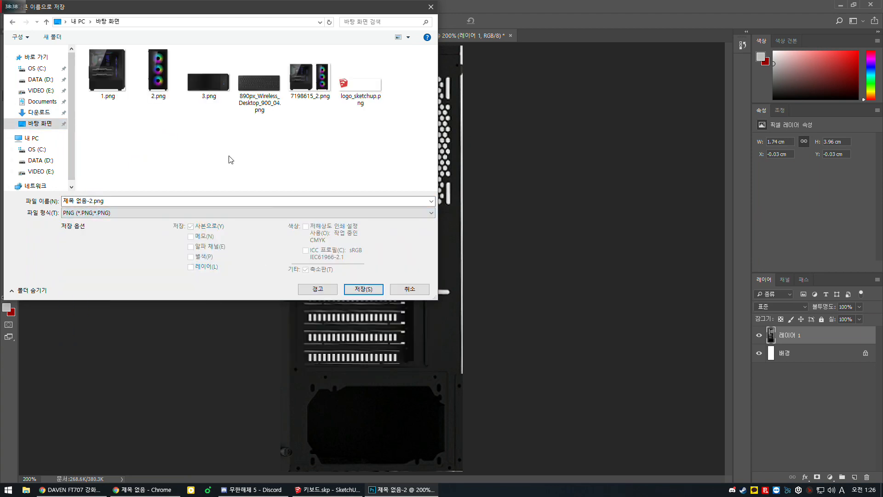
left_click(187, 197)
type("4")
key("Return")
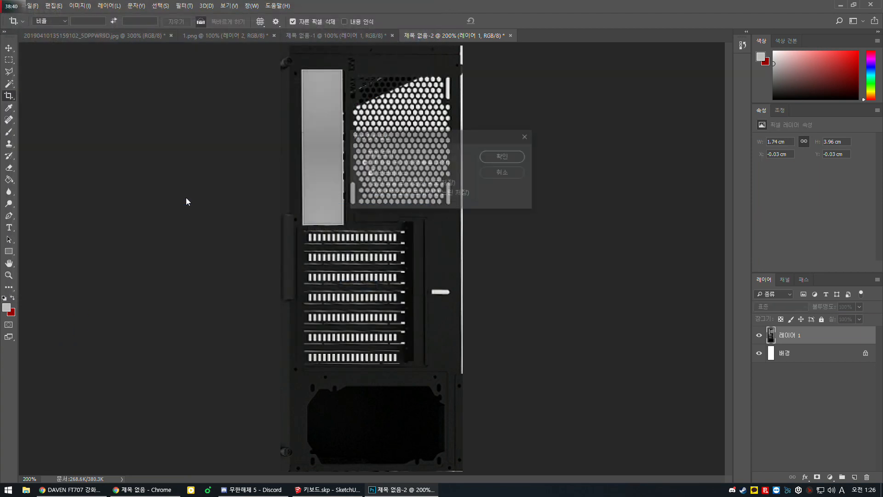
key("Return")
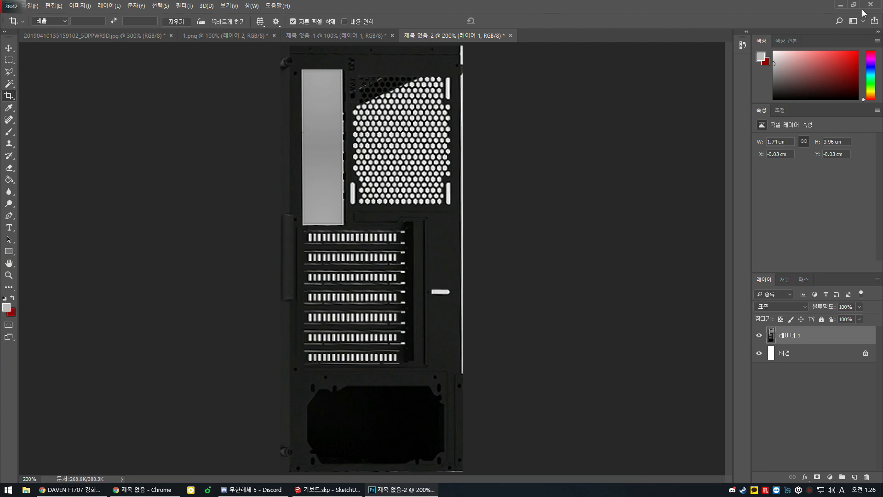
Quit Photoshop without saving changes to the open documents.
left_click(874, 5)
left_click(451, 189)
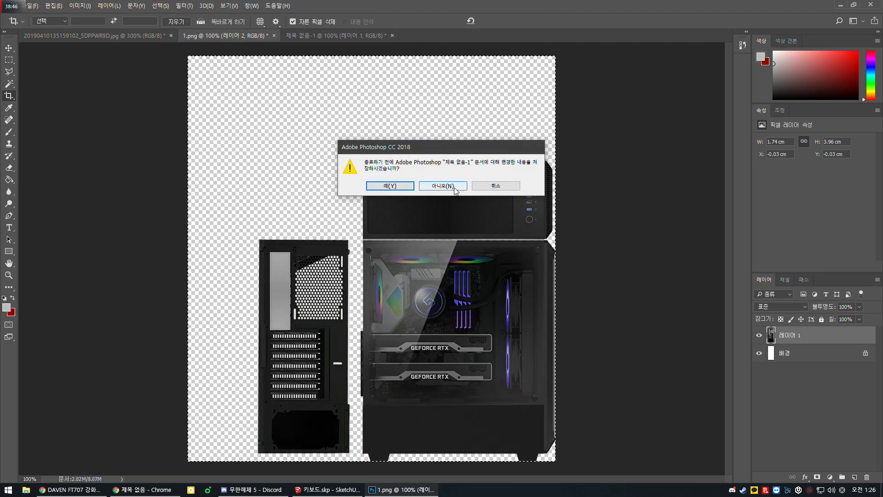
left_click(452, 189)
left_click(449, 188)
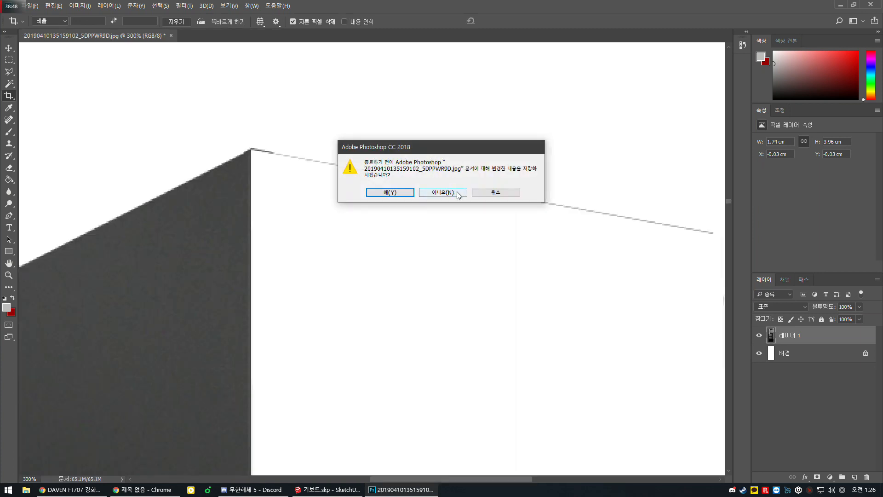
left_click(456, 192)
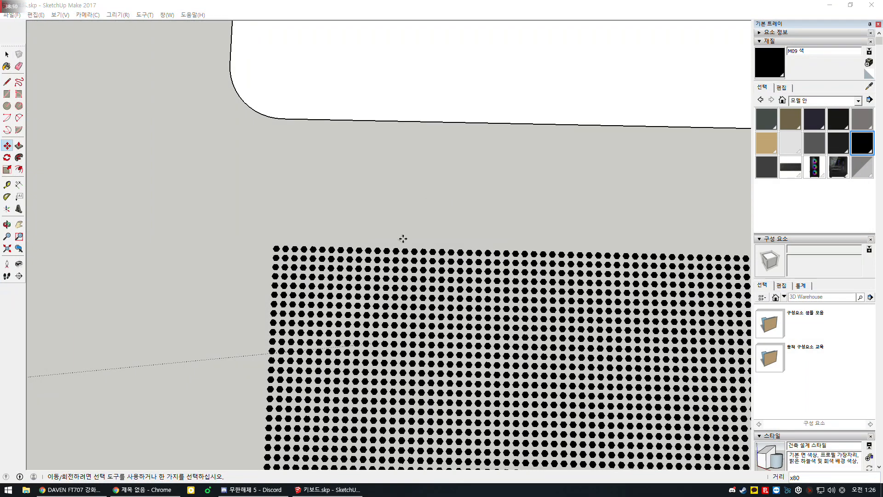
Close the browser window and undo the arrayed copies that repeat the hexagonal hole row into a grid.
scroll(213, 171, "down", 1)
left_click(7, 54)
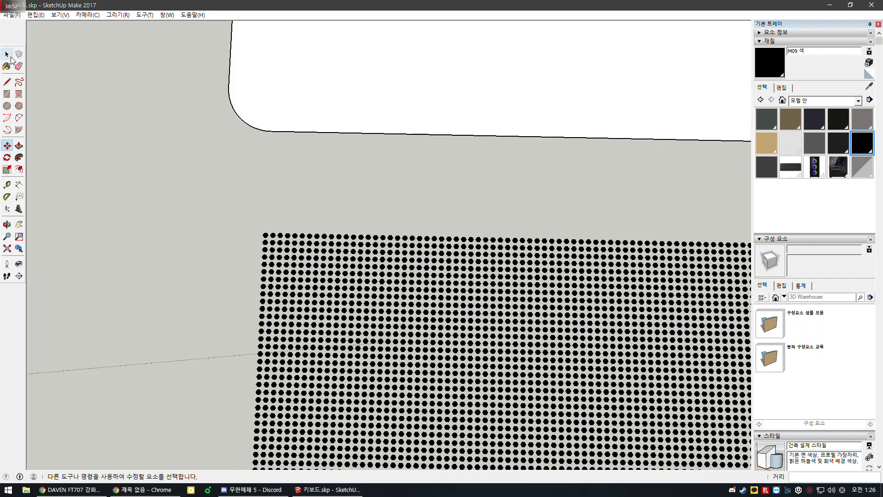
scroll(191, 155, "down", 1)
scroll(290, 121, "down", 6)
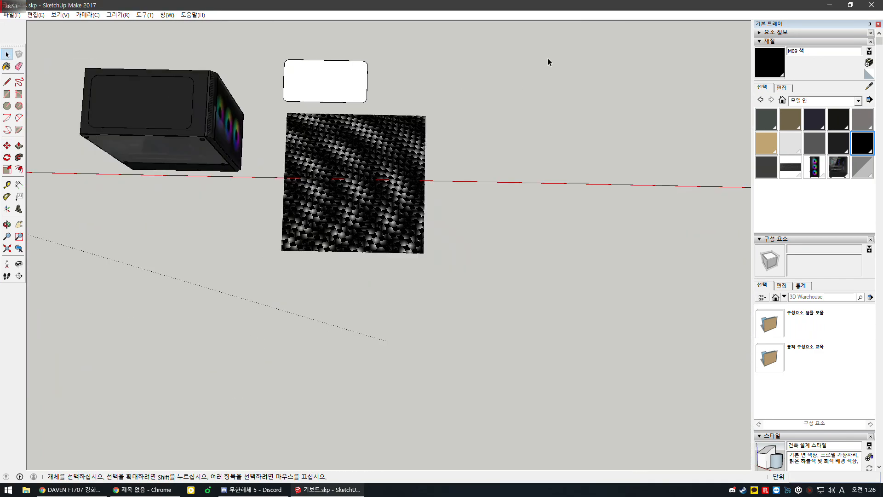
left_click_drag(539, 60, 274, 281)
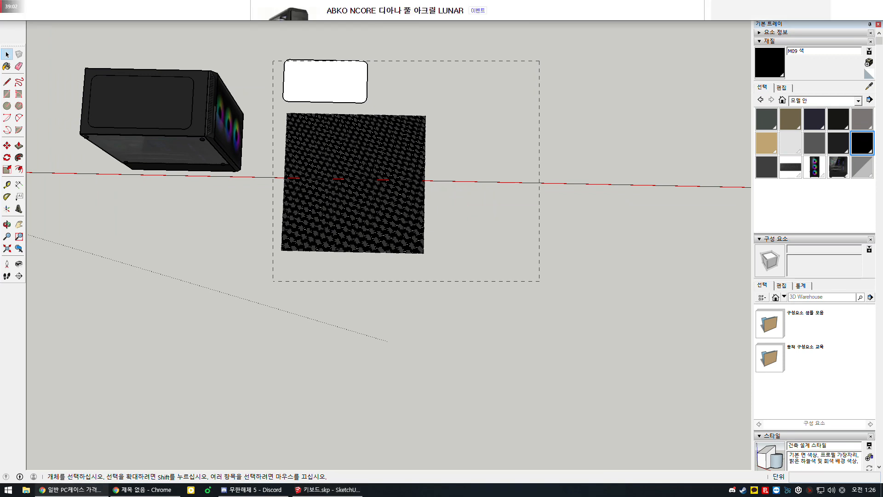
left_click(872, 5)
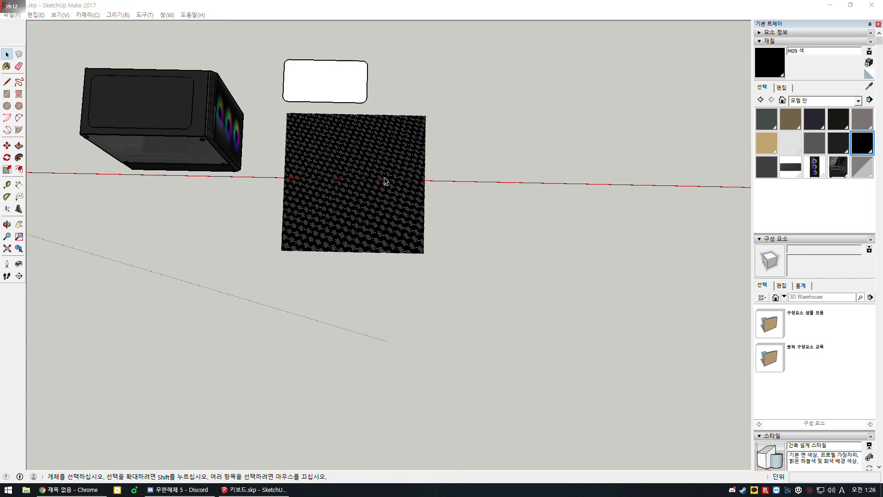
key("ctrl+z")
key("ctrl+z")
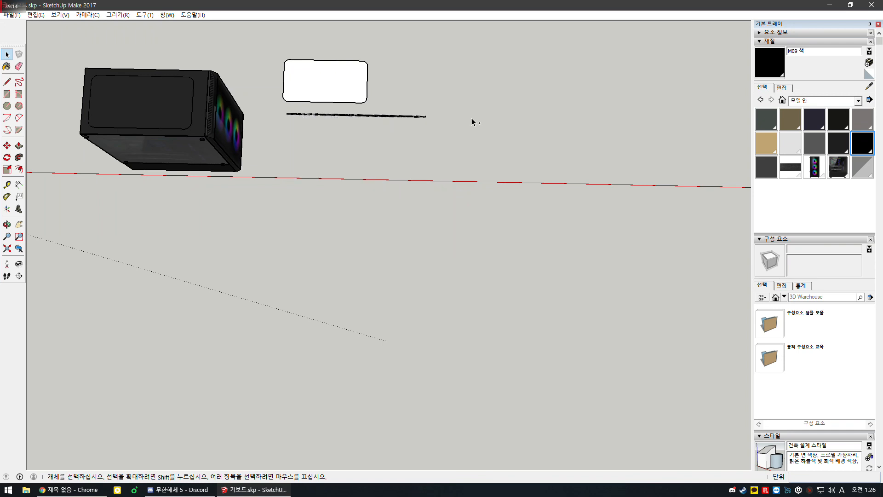
Undo back past the hole row, the separate white panel and the rounded outline on the case's top face.
left_click_drag(325, 132, 283, 139)
key("Delete")
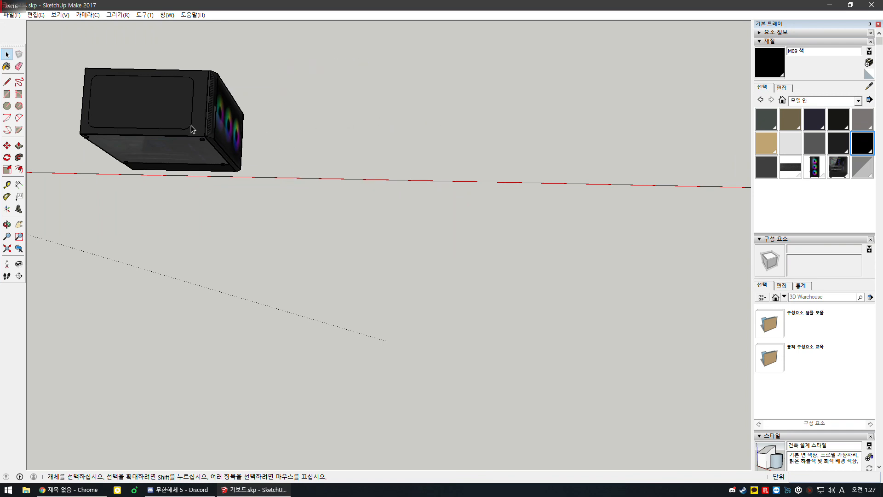
key("ctrl+z")
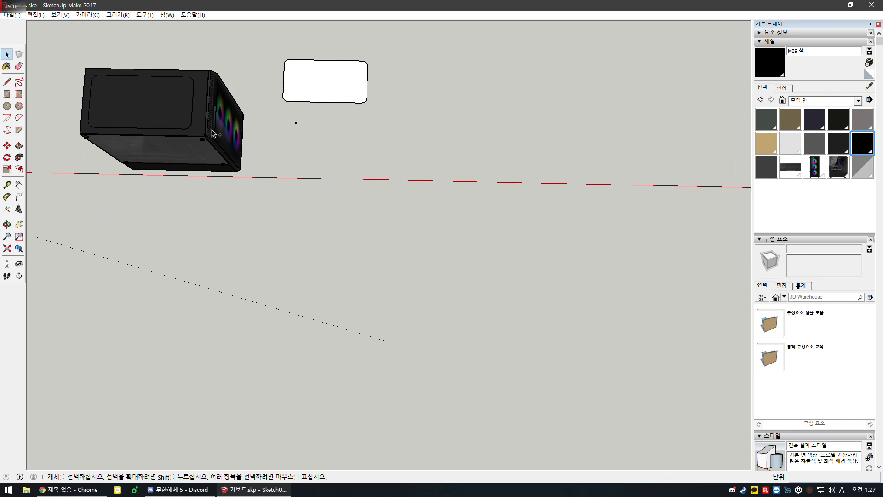
key("ctrl+z")
key("ctrl+z")
key("ctrl+z")
key("ctrl+z")
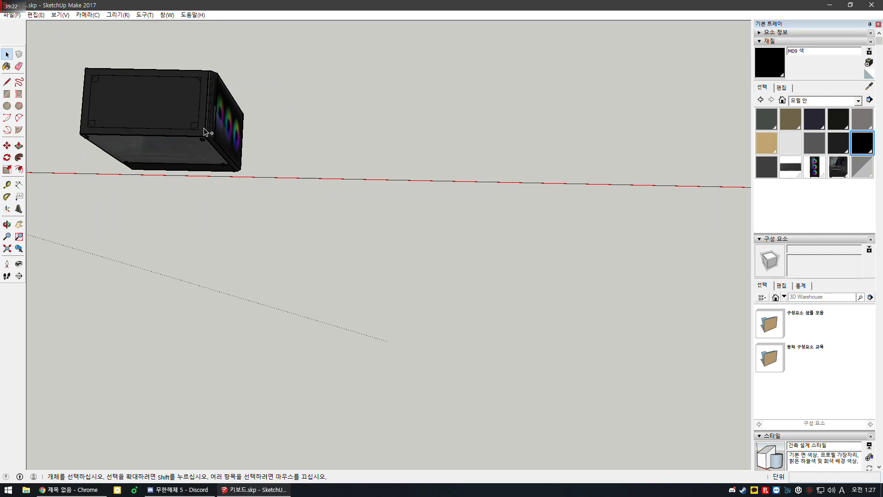
key("ctrl+z")
key("ctrl+z")
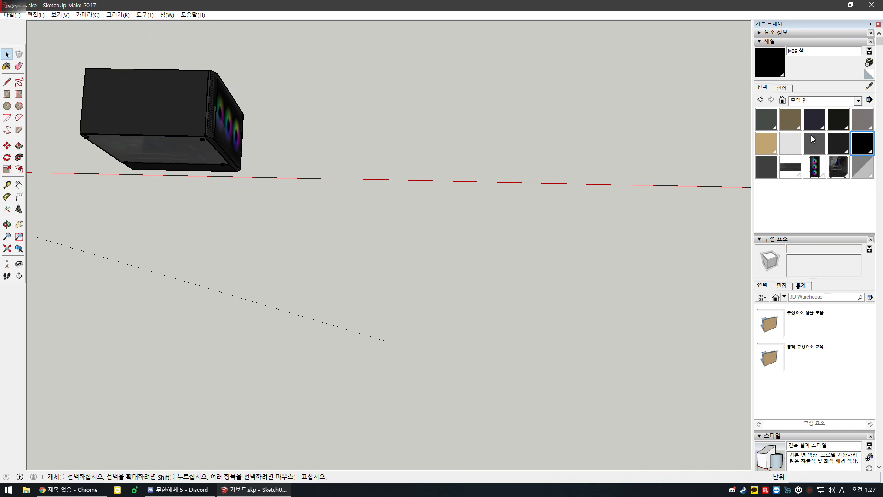
Create a new material from the texture image 3.png and paint the case's top face with it.
left_click(869, 100)
left_click(881, 90)
left_click(868, 62)
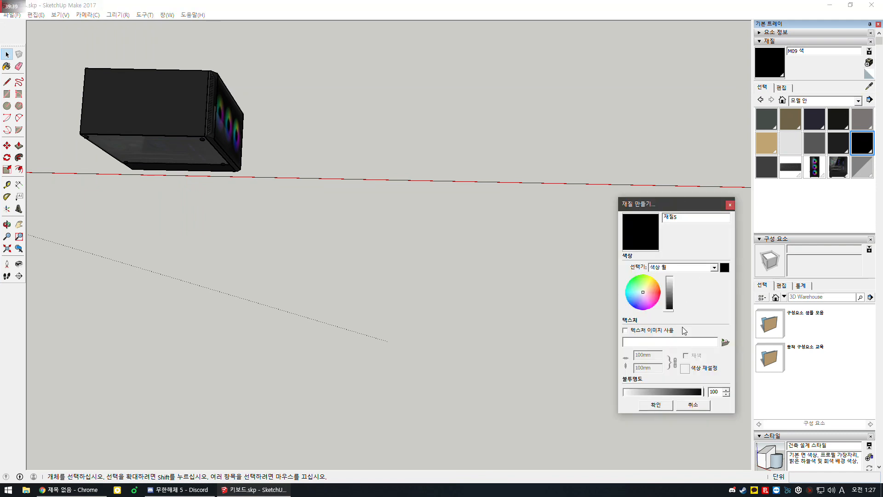
left_click(725, 342)
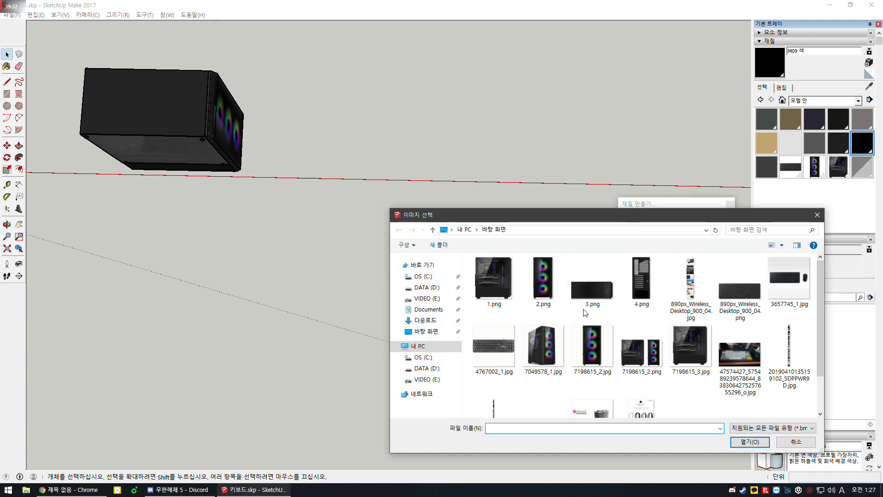
double_click(588, 289)
left_click(654, 405)
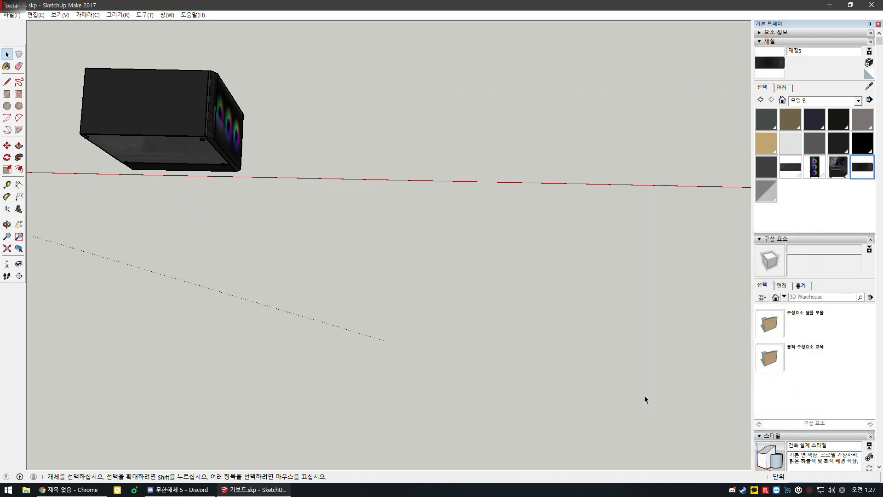
left_click(6, 66)
left_click(134, 97)
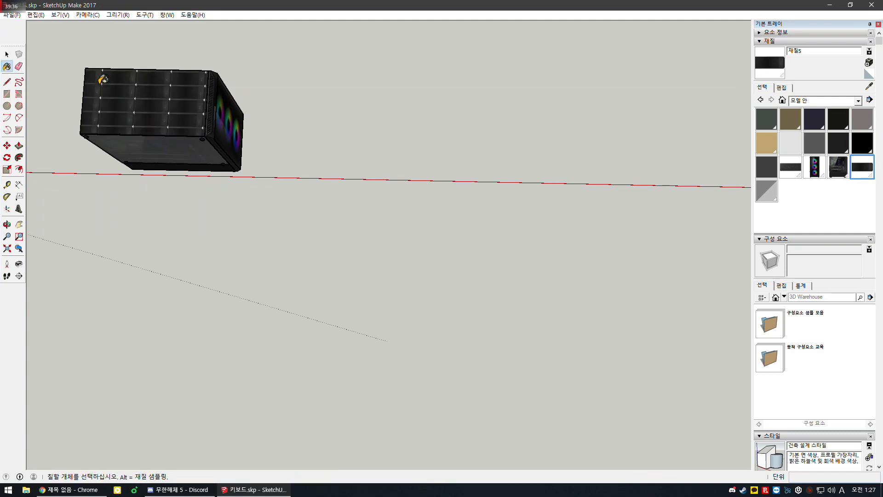
Position the top face's texture by moving its pins to the face corners so one image fills the face.
scroll(163, 115, "up", 4)
key("space")
right_click(164, 115)
mouse_move(202, 232)
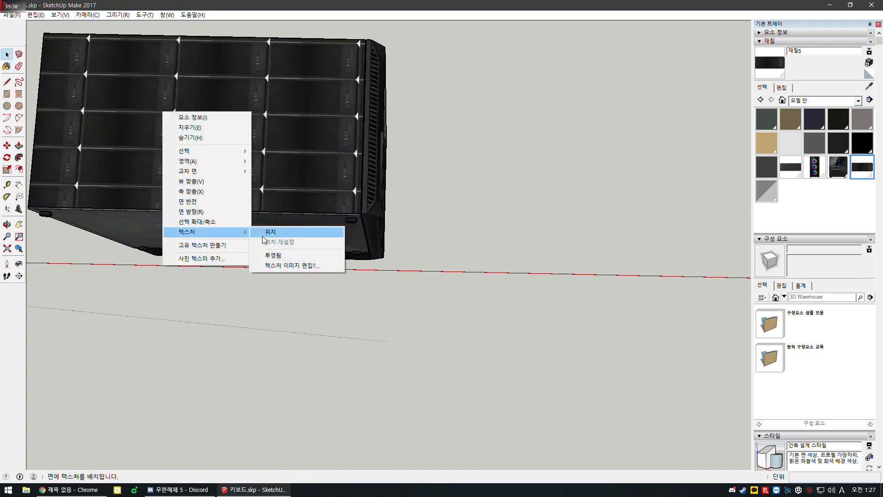
left_click(269, 232)
scroll(379, 142, "down", 1)
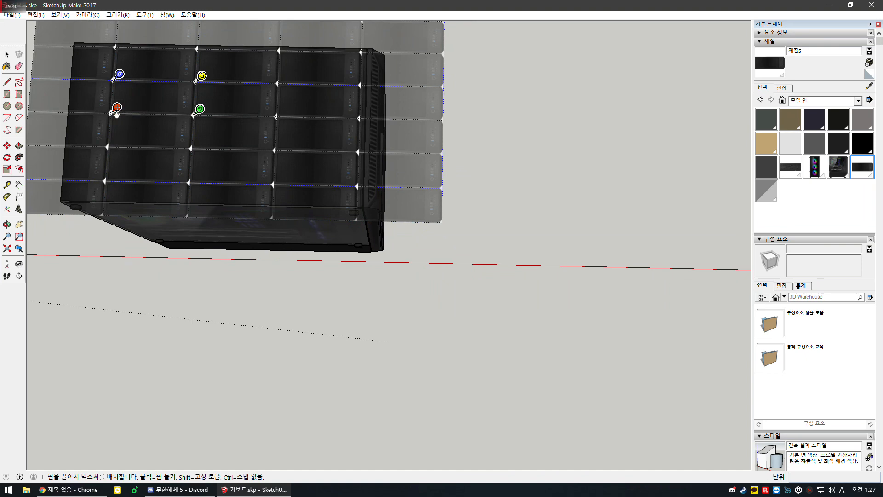
left_click_drag(116, 113, 65, 202)
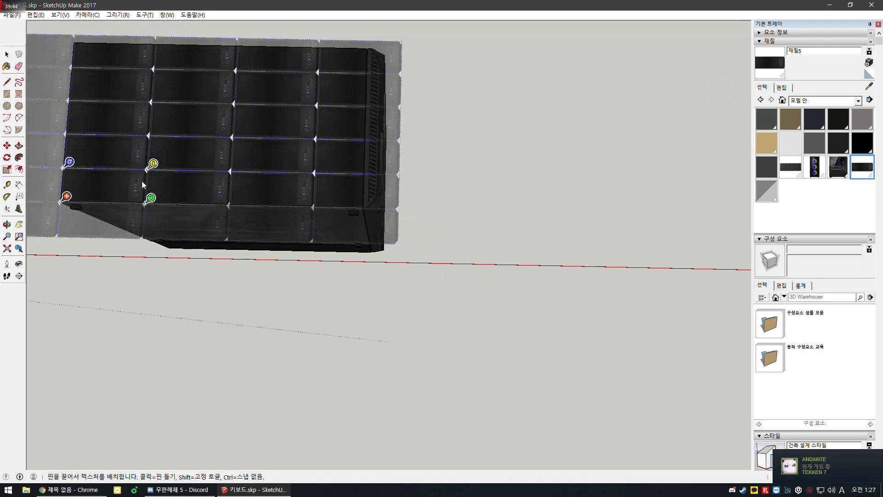
left_click_drag(149, 200, 383, 202)
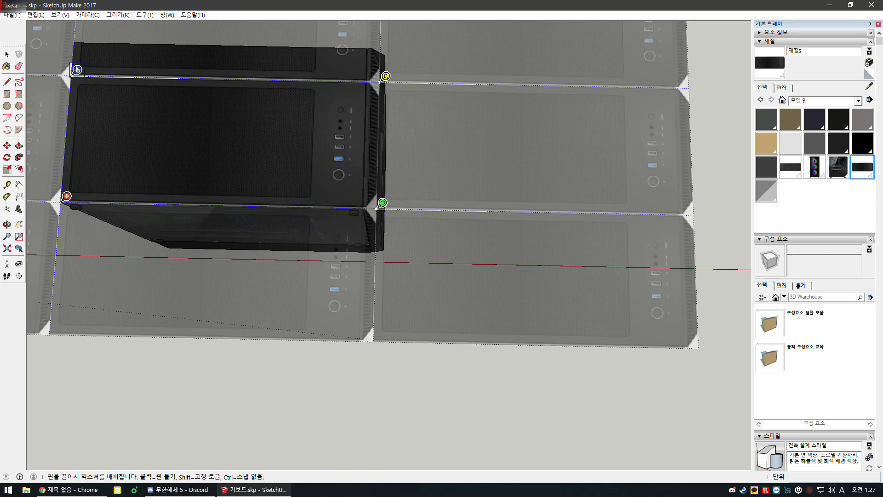
left_click_drag(77, 69, 80, 35)
key("Return")
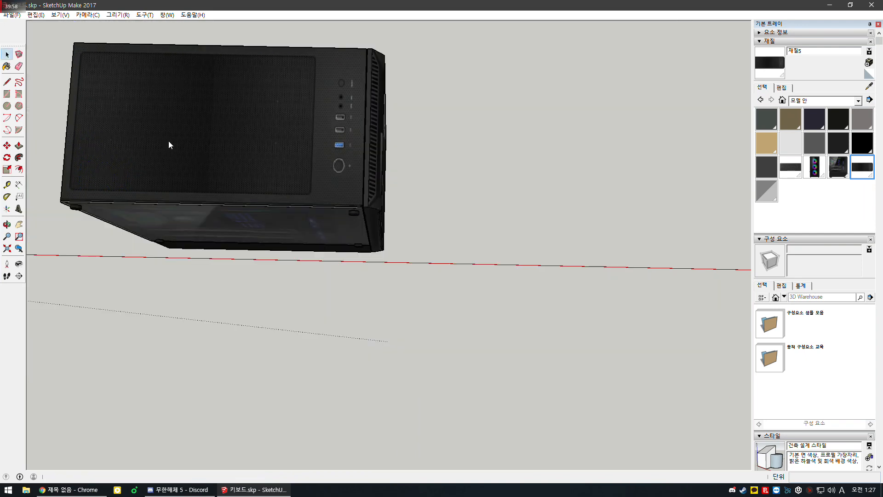
Create a new material from the texture image 4.png and paint the case's rear face with it.
middle_click_drag(461, 253, 506, 280)
left_click(10, 16)
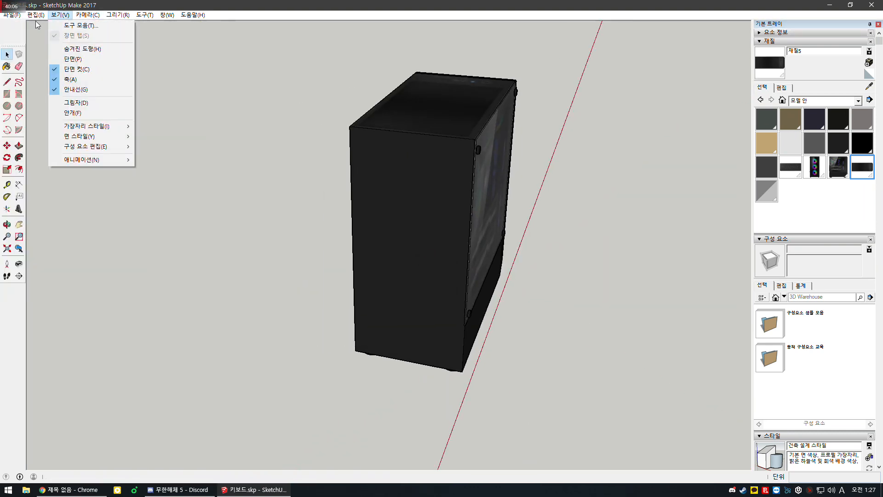
left_click(13, 16)
left_click(869, 63)
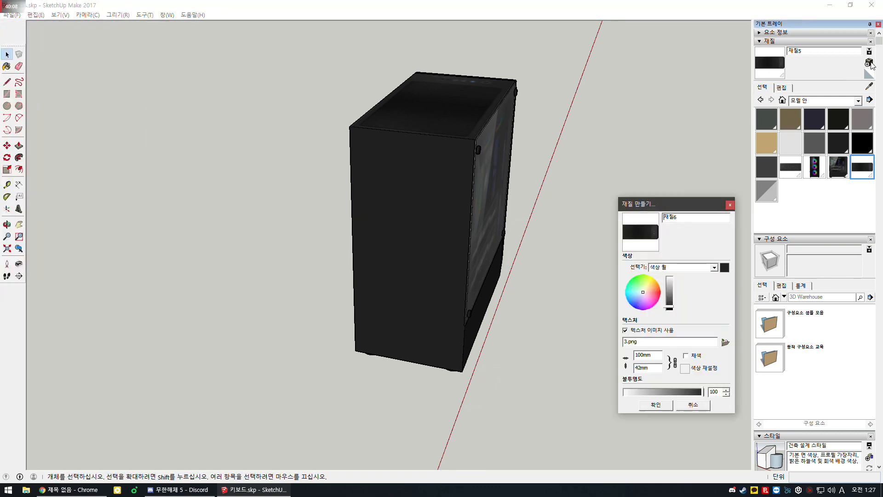
left_click(726, 343)
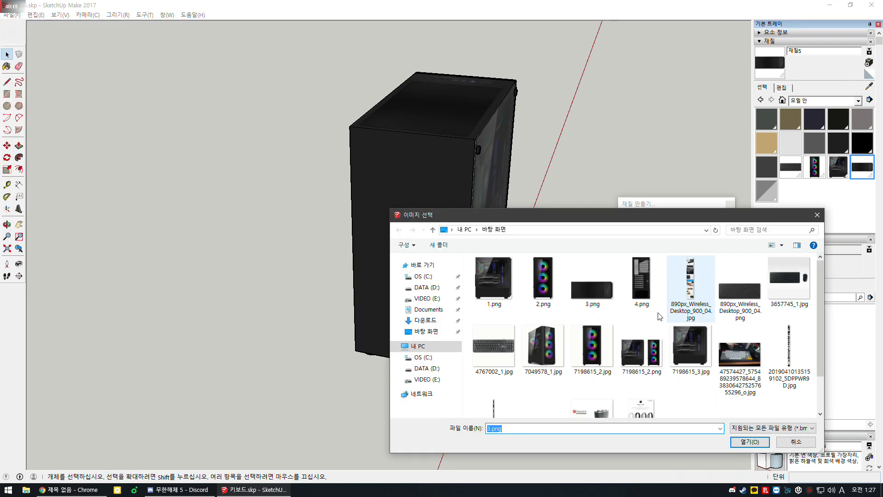
double_click(639, 300)
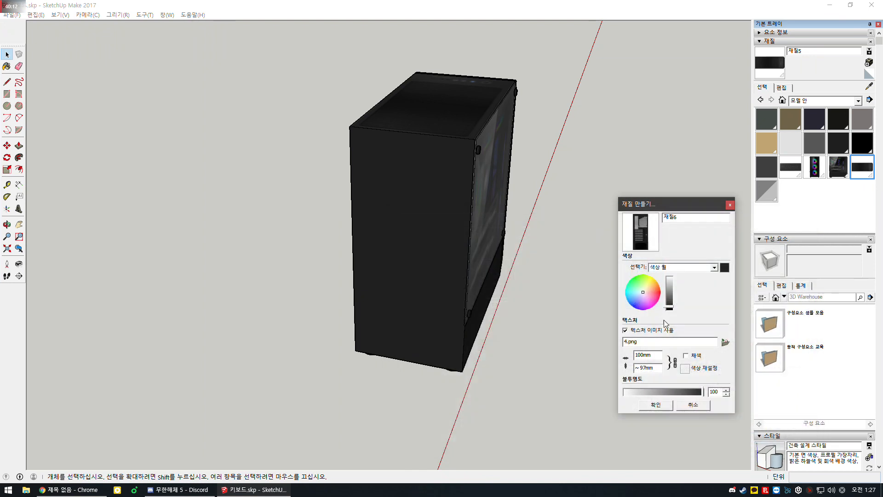
left_click(655, 406)
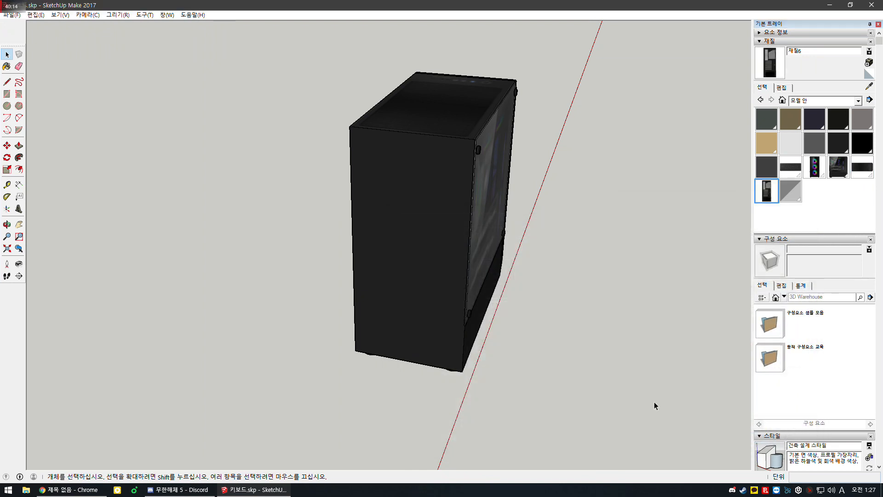
left_click(7, 66)
left_click(413, 222)
Position the rear face's texture by placing its pins on both bottom corners and the upper-left corner of the face.
key("space")
right_click(413, 224)
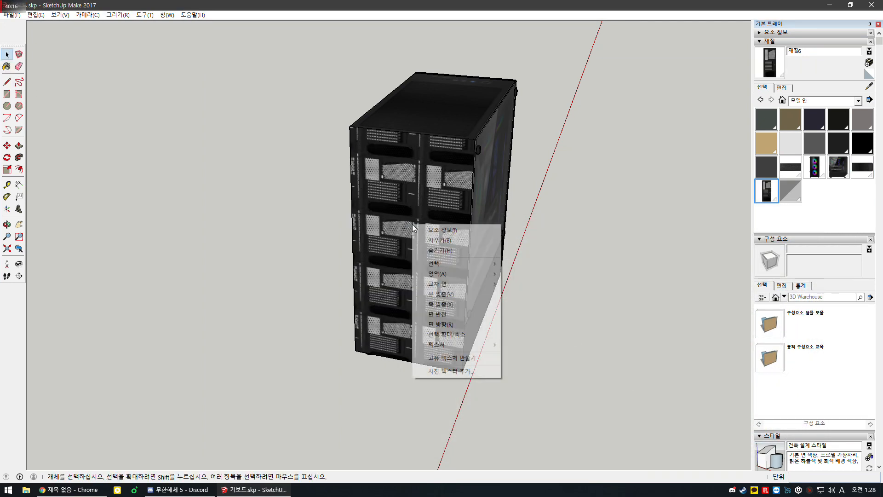
left_click(518, 344)
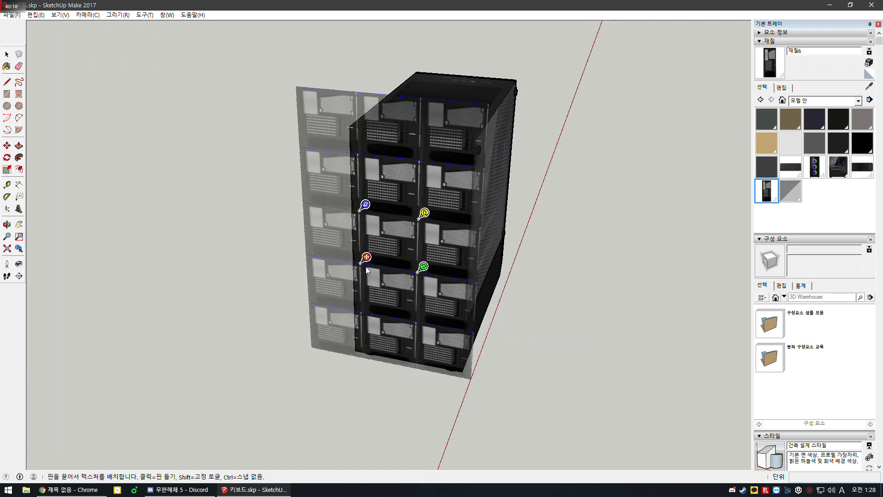
left_click_drag(368, 270, 357, 346)
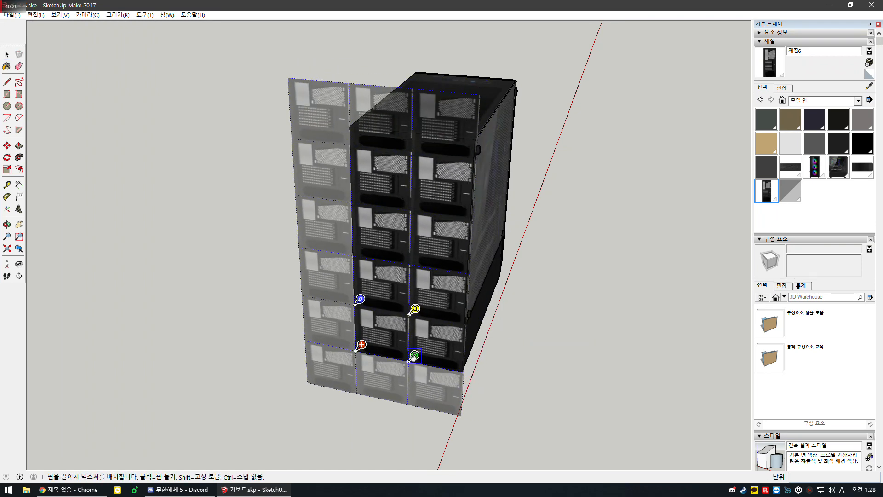
left_click_drag(413, 356, 462, 368)
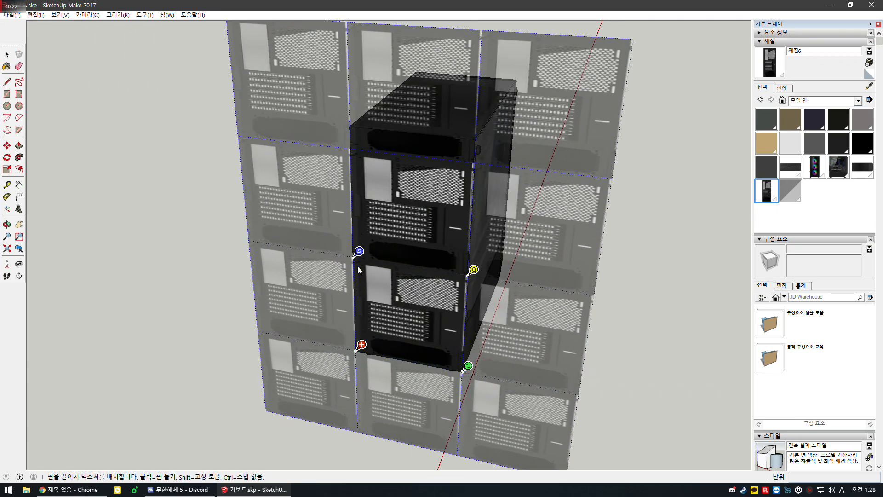
left_click_drag(358, 255, 355, 125)
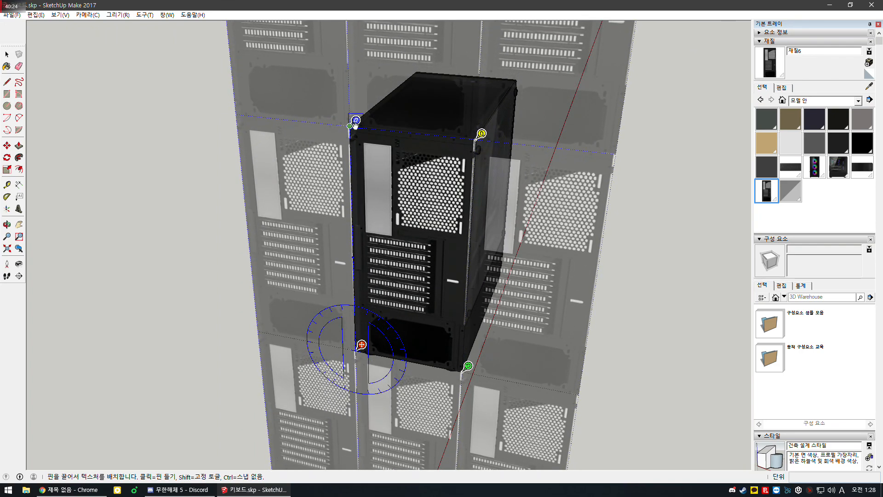
Fine-tune the green texture pin so the image meets the rear face's lower-right corner.
scroll(376, 258, "up", 5)
scroll(379, 260, "down", 1)
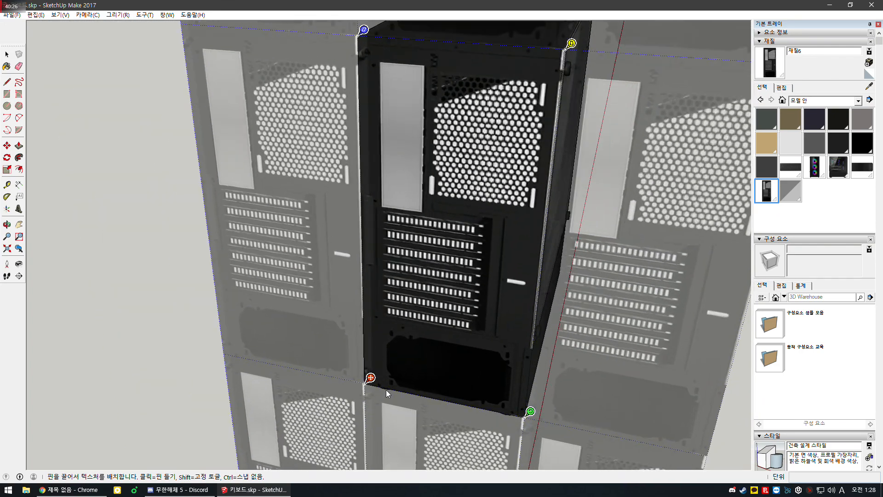
scroll(385, 390, "up", 3)
middle_click_drag(421, 340, 498, 399)
scroll(354, 325, "down", 1)
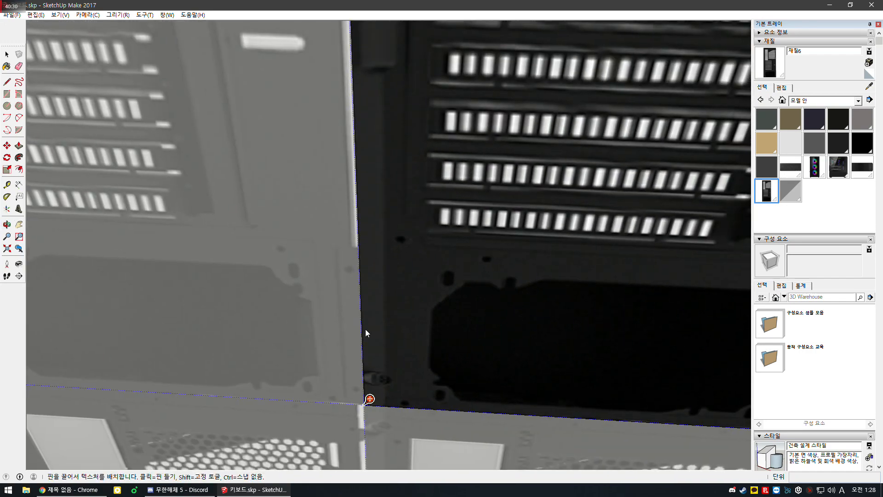
scroll(372, 325, "down", 6)
scroll(578, 351, "up", 2)
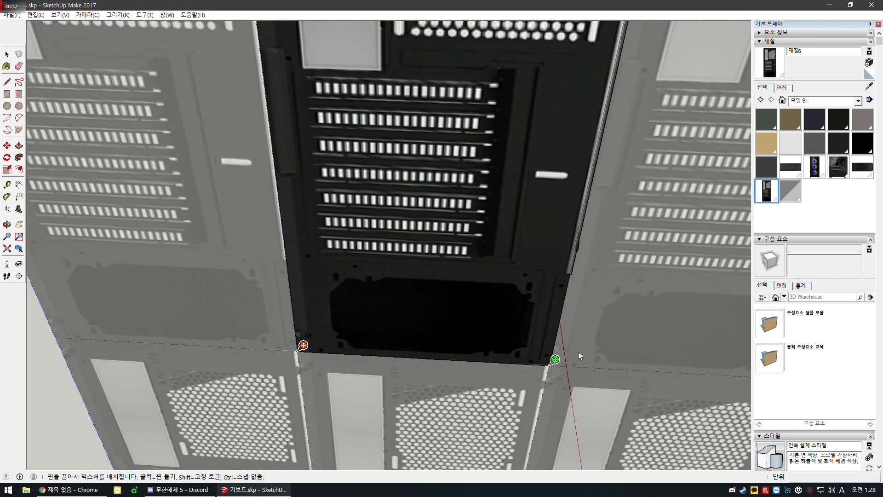
scroll(567, 352, "up", 5)
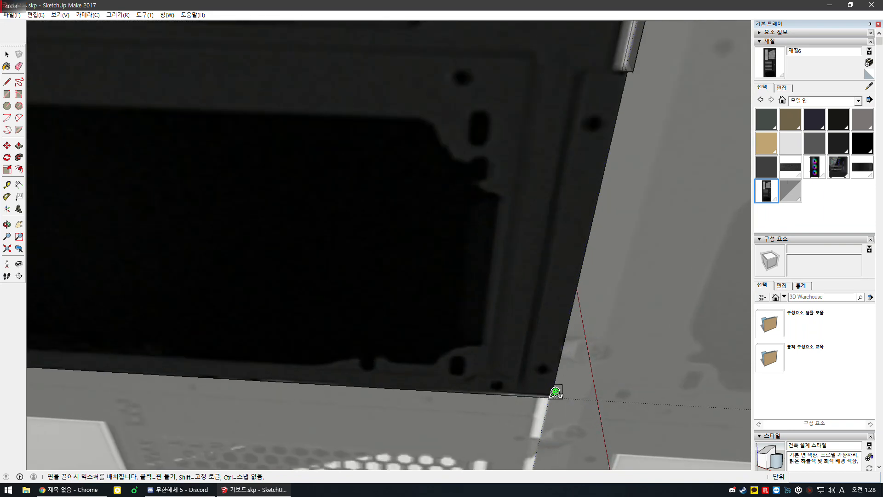
left_click_drag(557, 391, 556, 396)
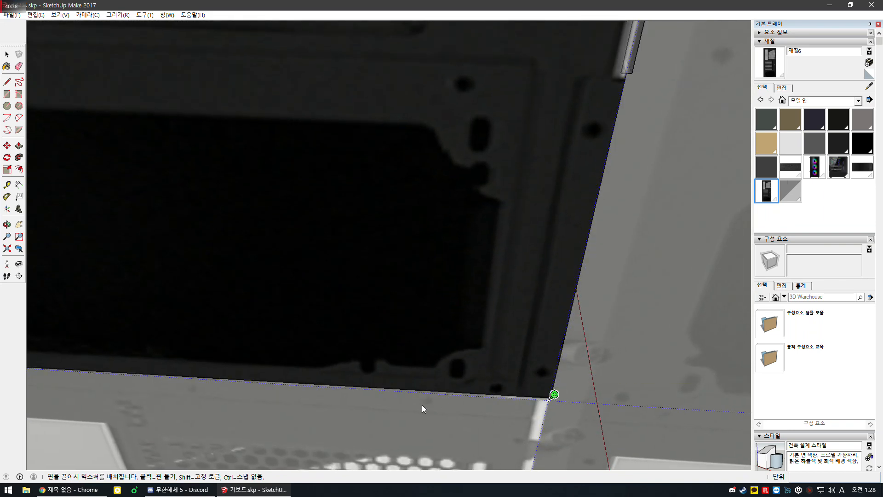
Fine-tune the blue texture pin at the rear face's upper-left corner to hide the white edge, and accept the texture placement.
scroll(437, 359, "down", 10)
scroll(344, 154, "up", 10)
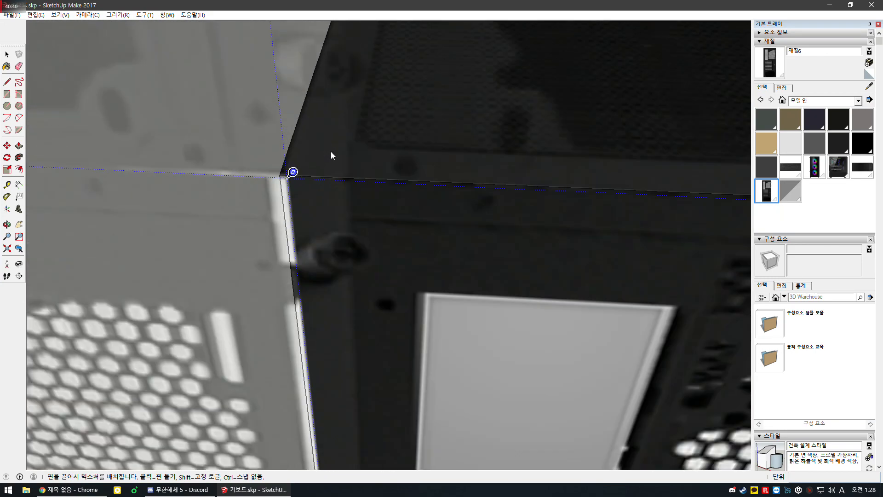
scroll(331, 153, "up", 1)
left_click_drag(275, 181, 260, 174)
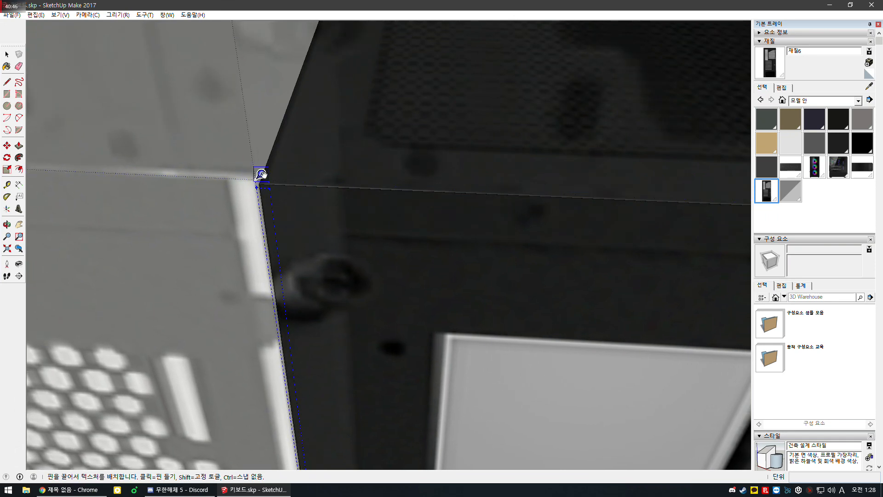
key("Return")
scroll(358, 197, "down", 10)
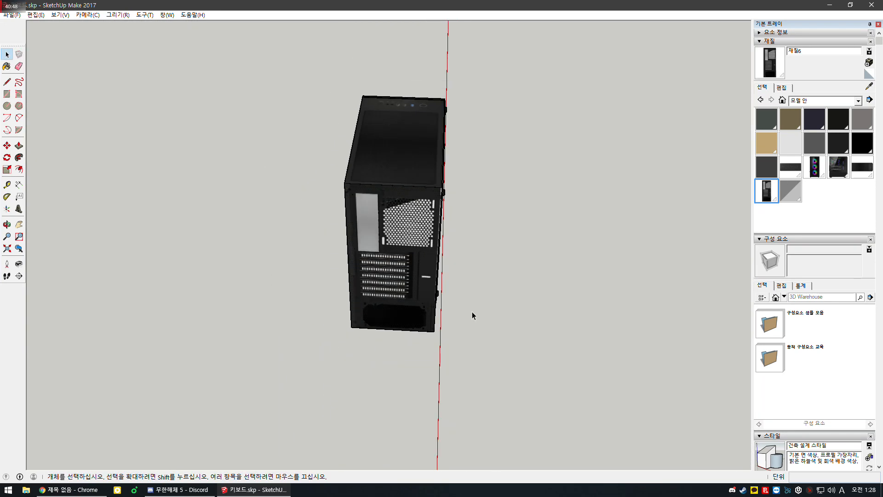
middle_click_drag(575, 329, 230, 275)
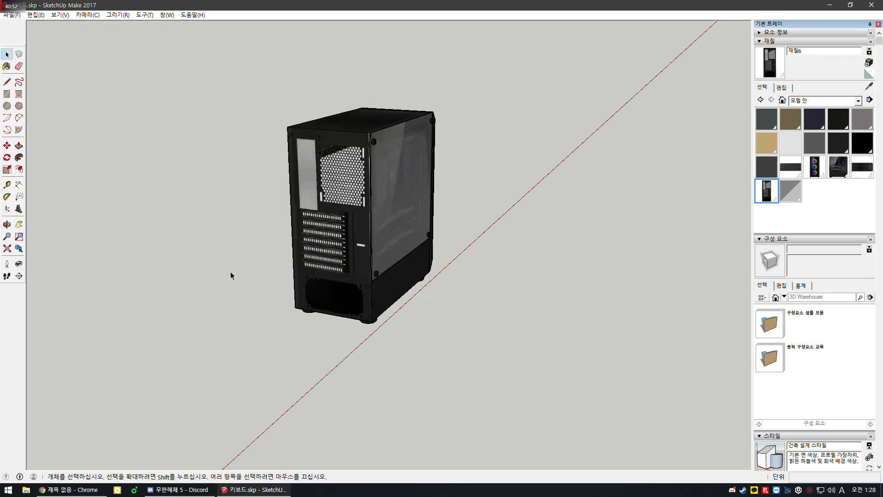
middle_click_drag(395, 267, 244, 213)
middle_click_drag(414, 230, 341, 262)
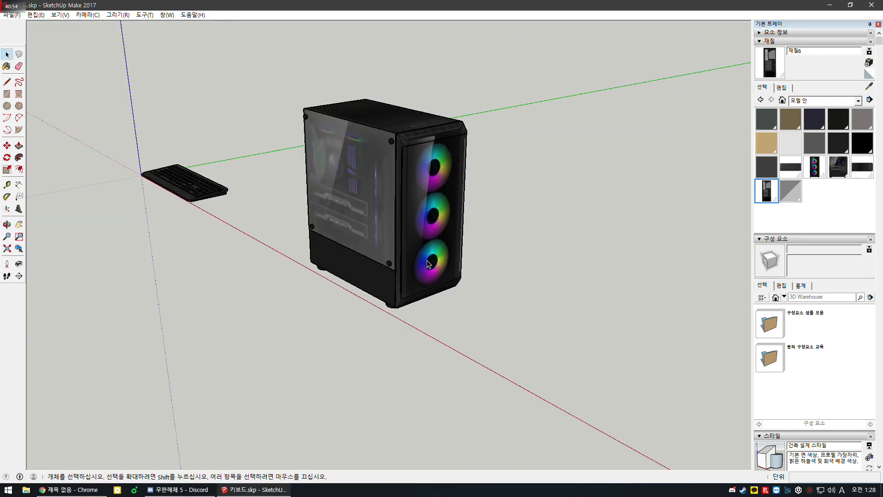